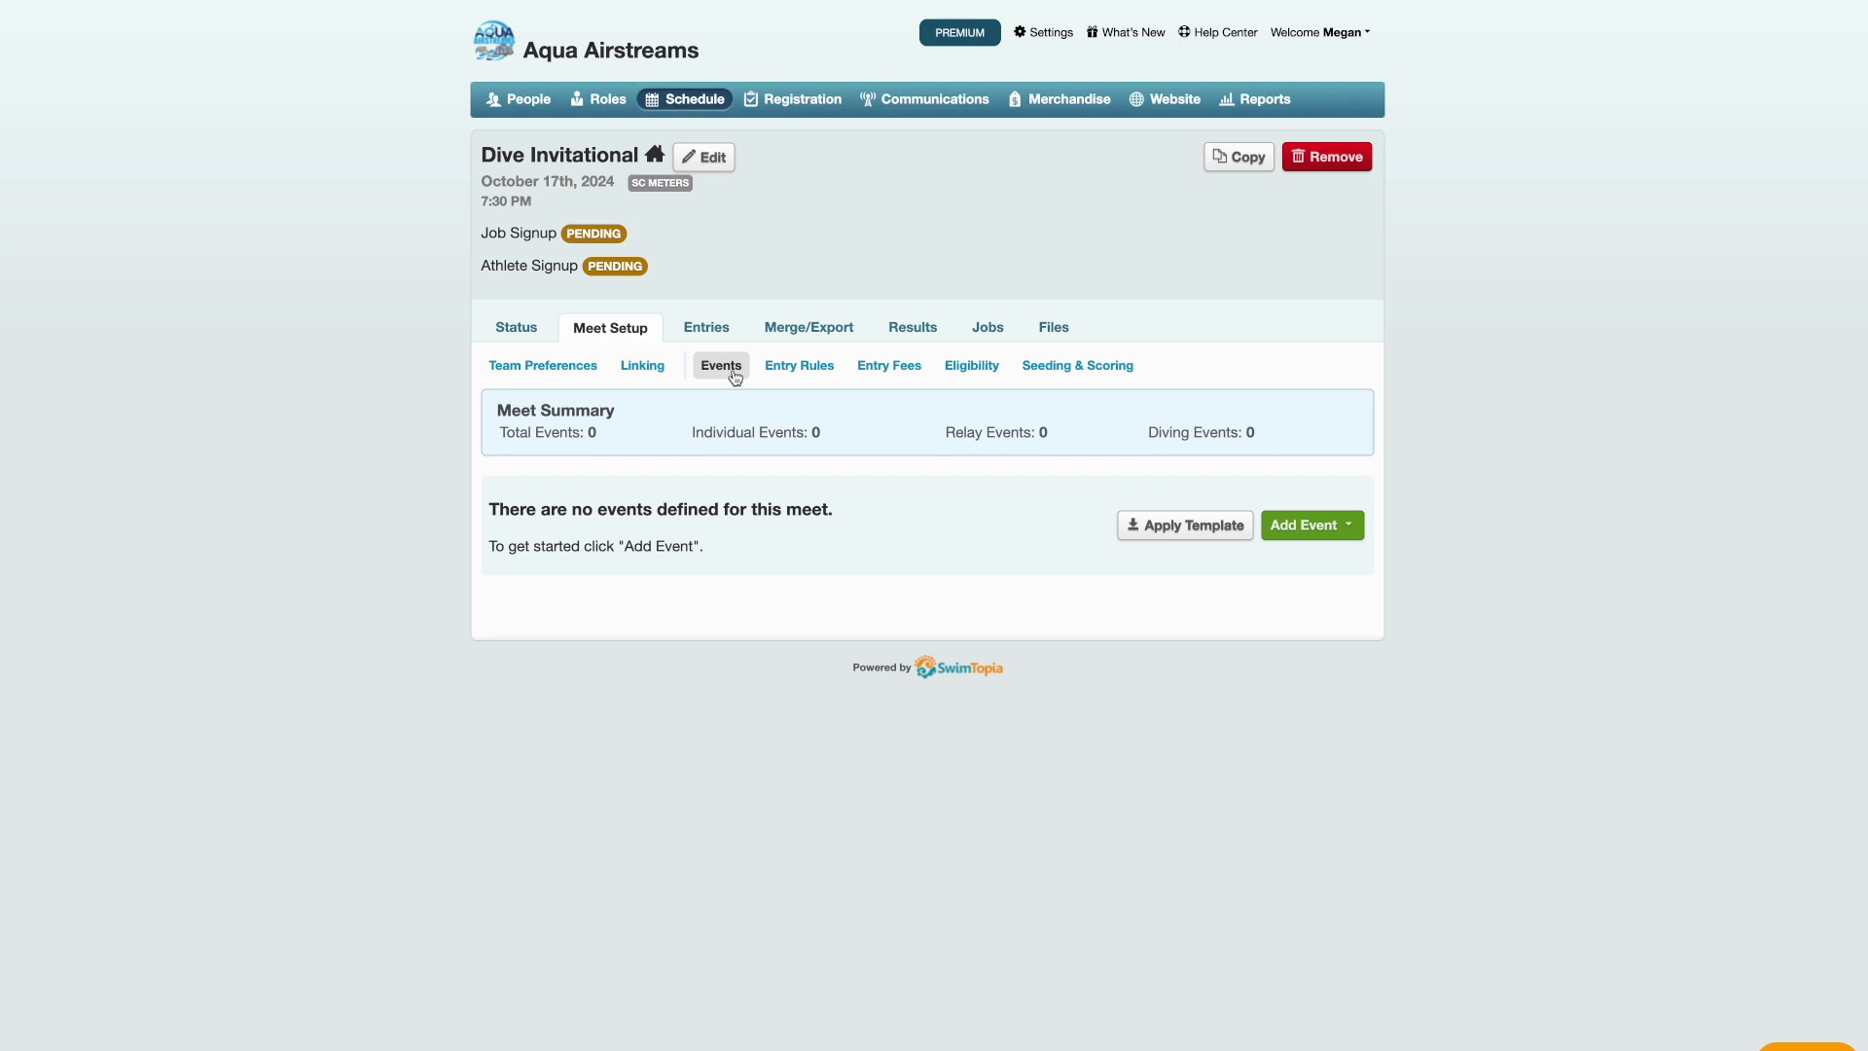
- Add diving event 1 for Girls/Women, age range 7–8, with 3 Dives at 1 Meter Diving height, and save it
{"action": "left_click", "coordinate": [1312, 526]}
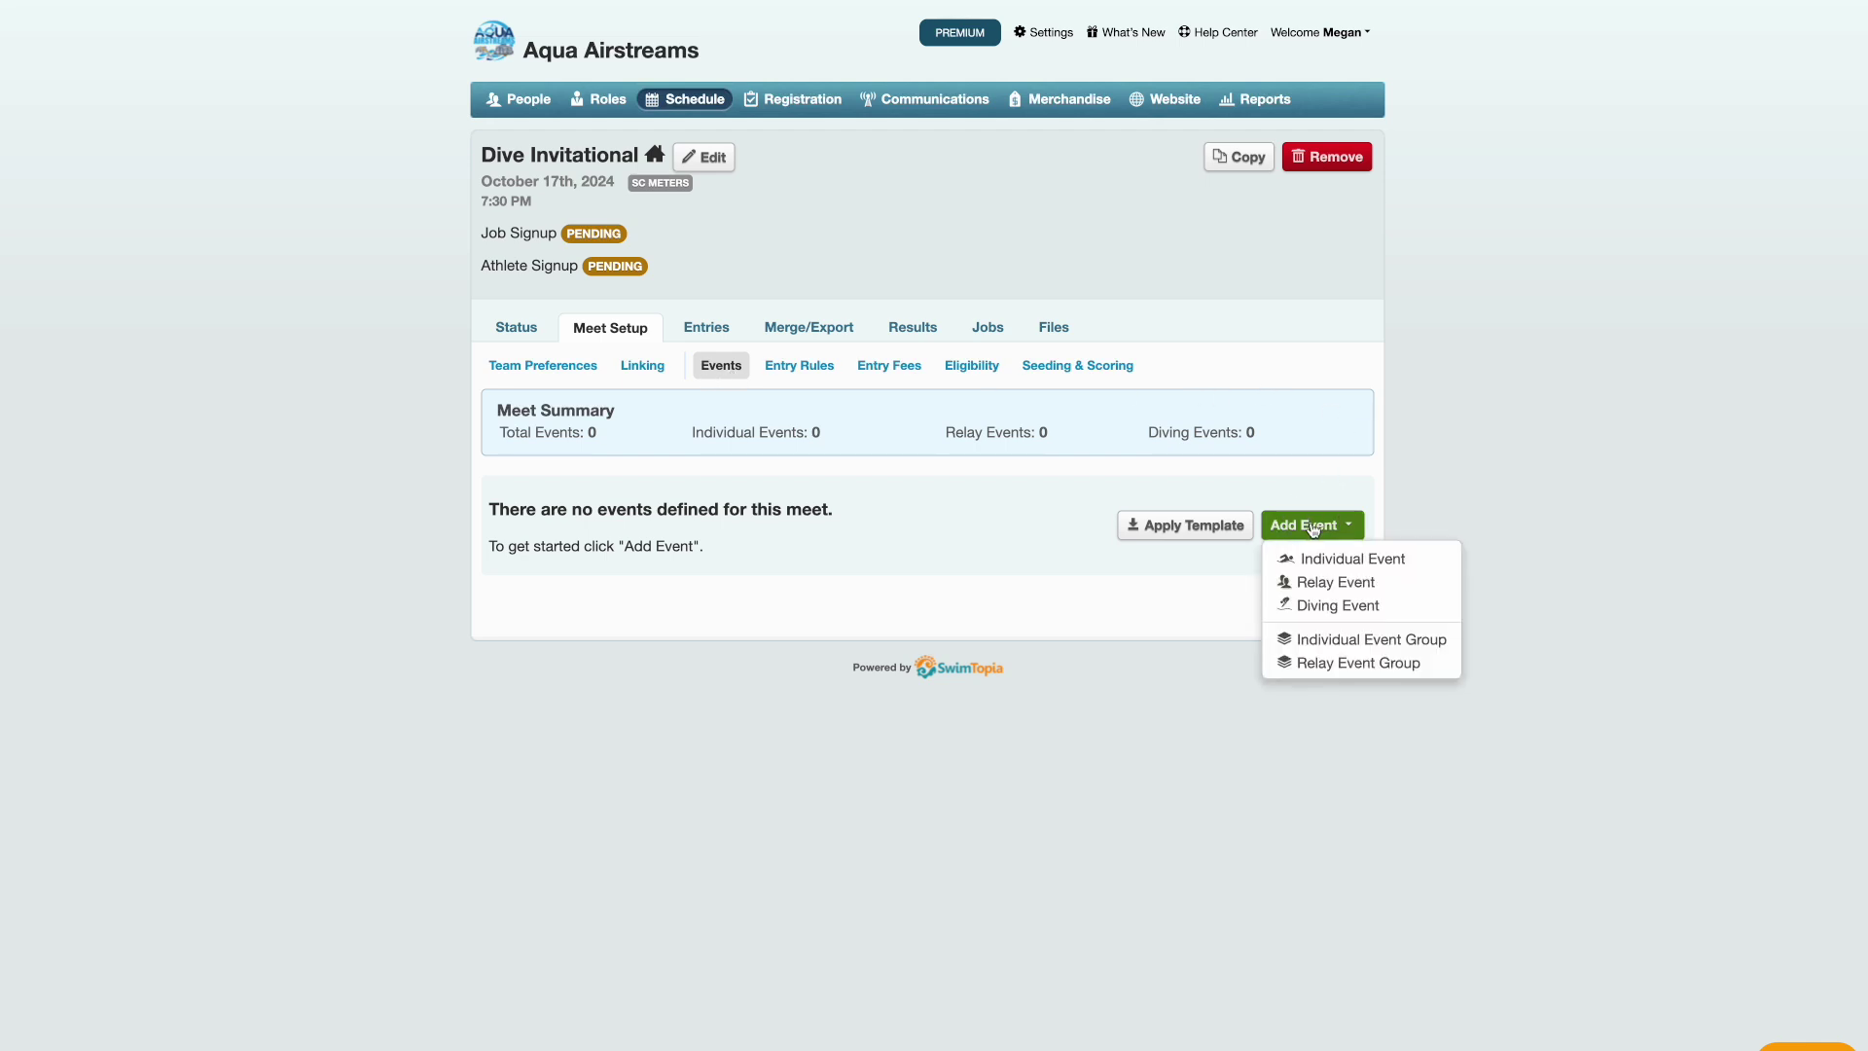
{"action": "left_click", "coordinate": [1339, 607]}
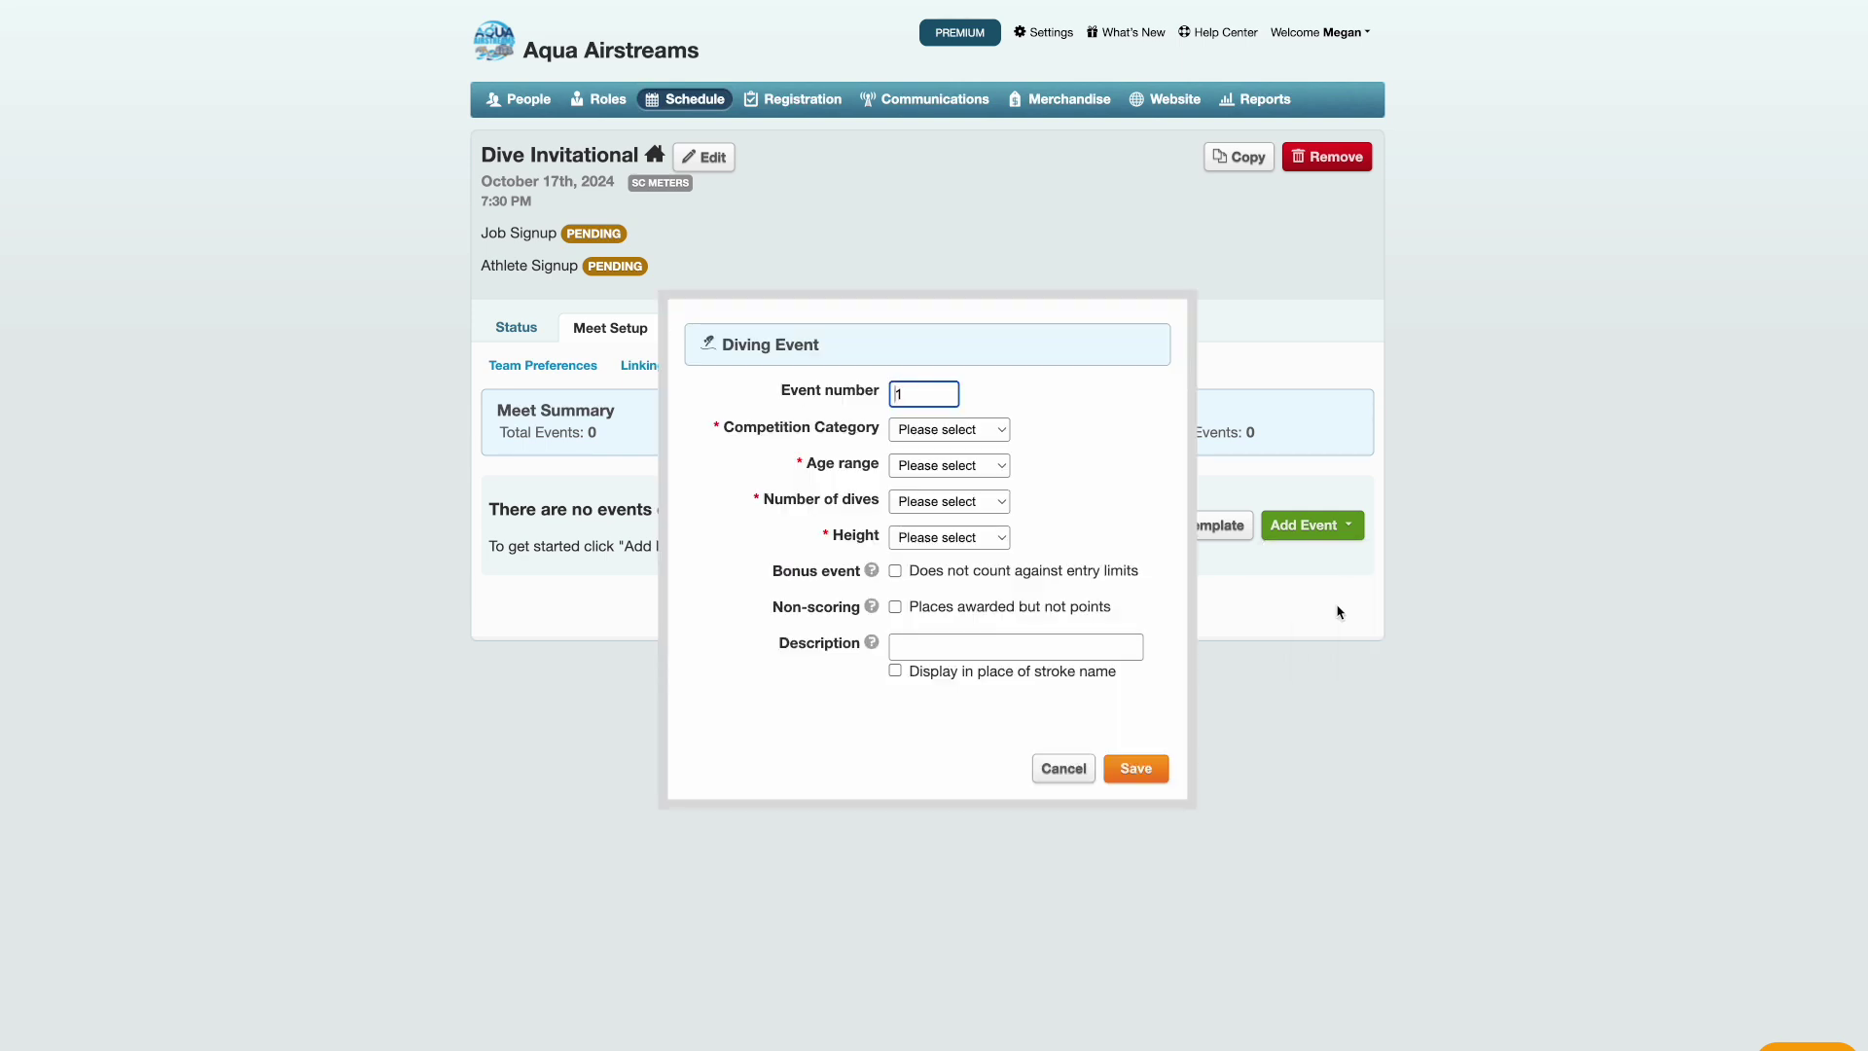
{"action": "left_click", "coordinate": [951, 429]}
{"action": "left_click", "coordinate": [951, 453]}
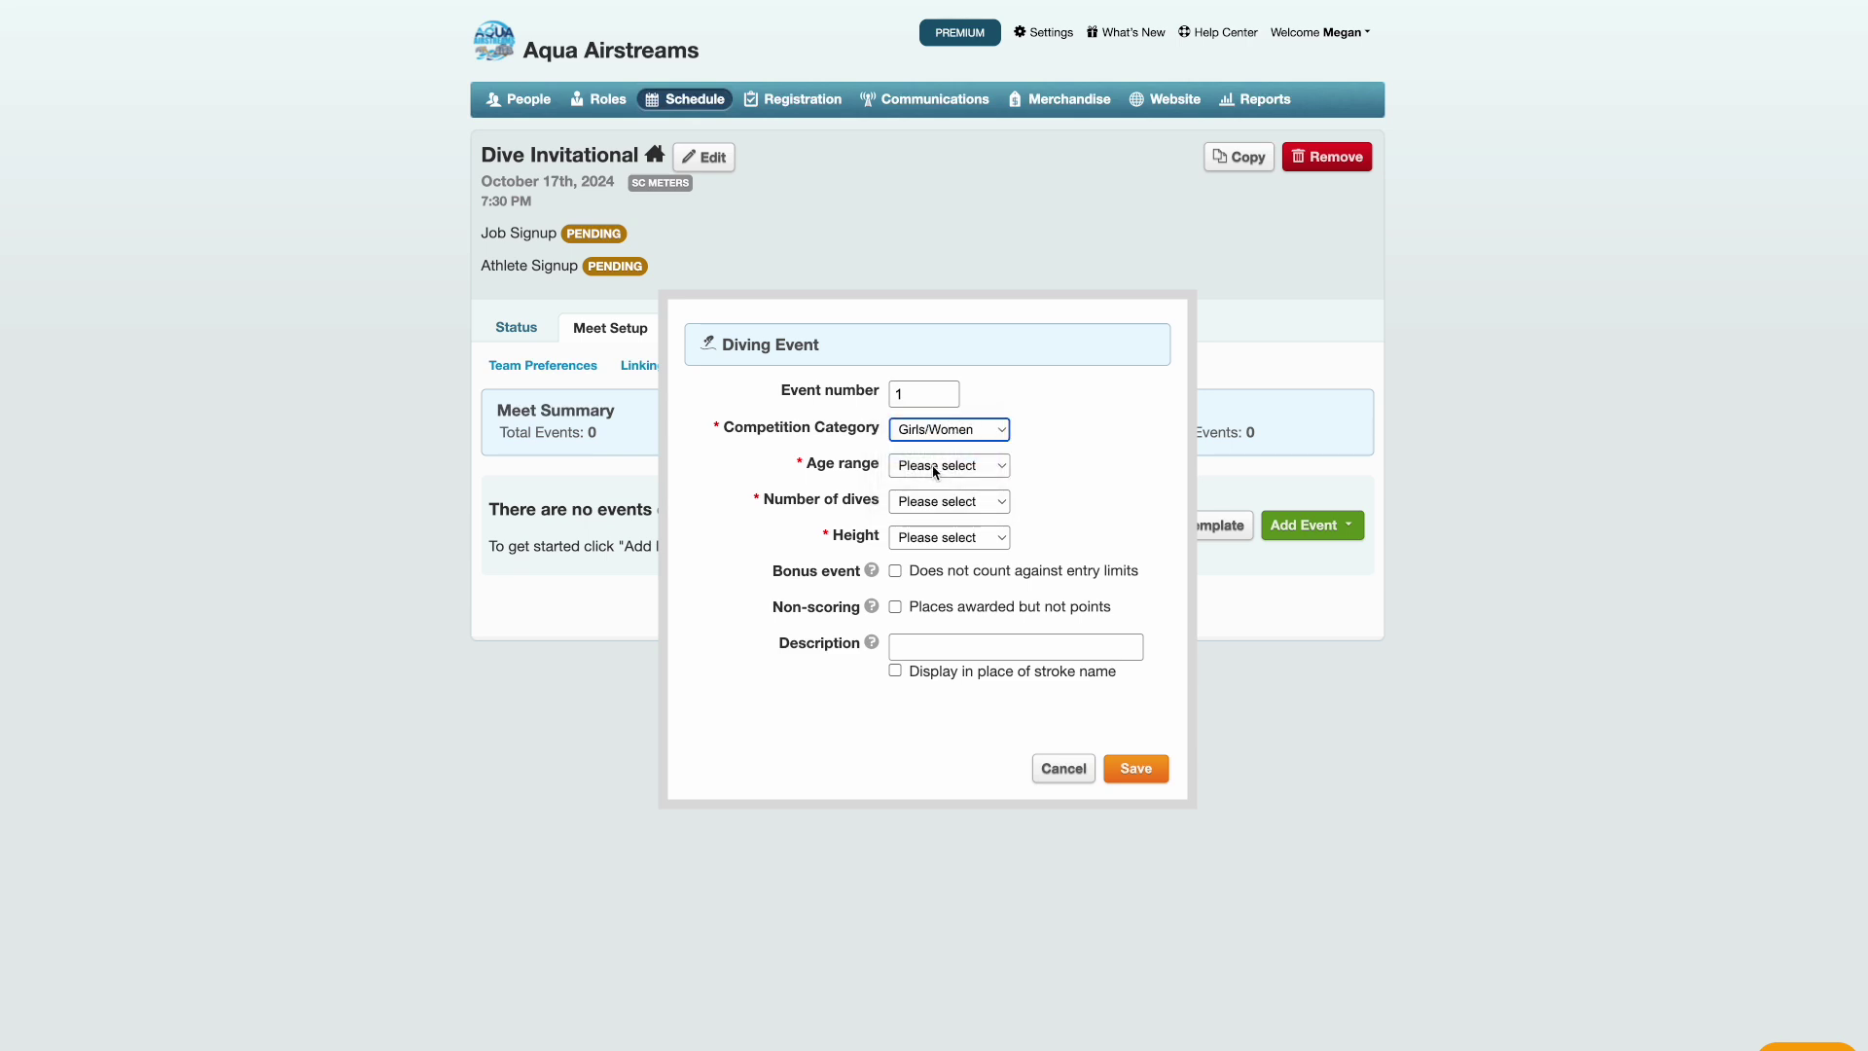
{"action": "left_click", "coordinate": [945, 465]}
{"action": "left_click", "coordinate": [931, 503]}
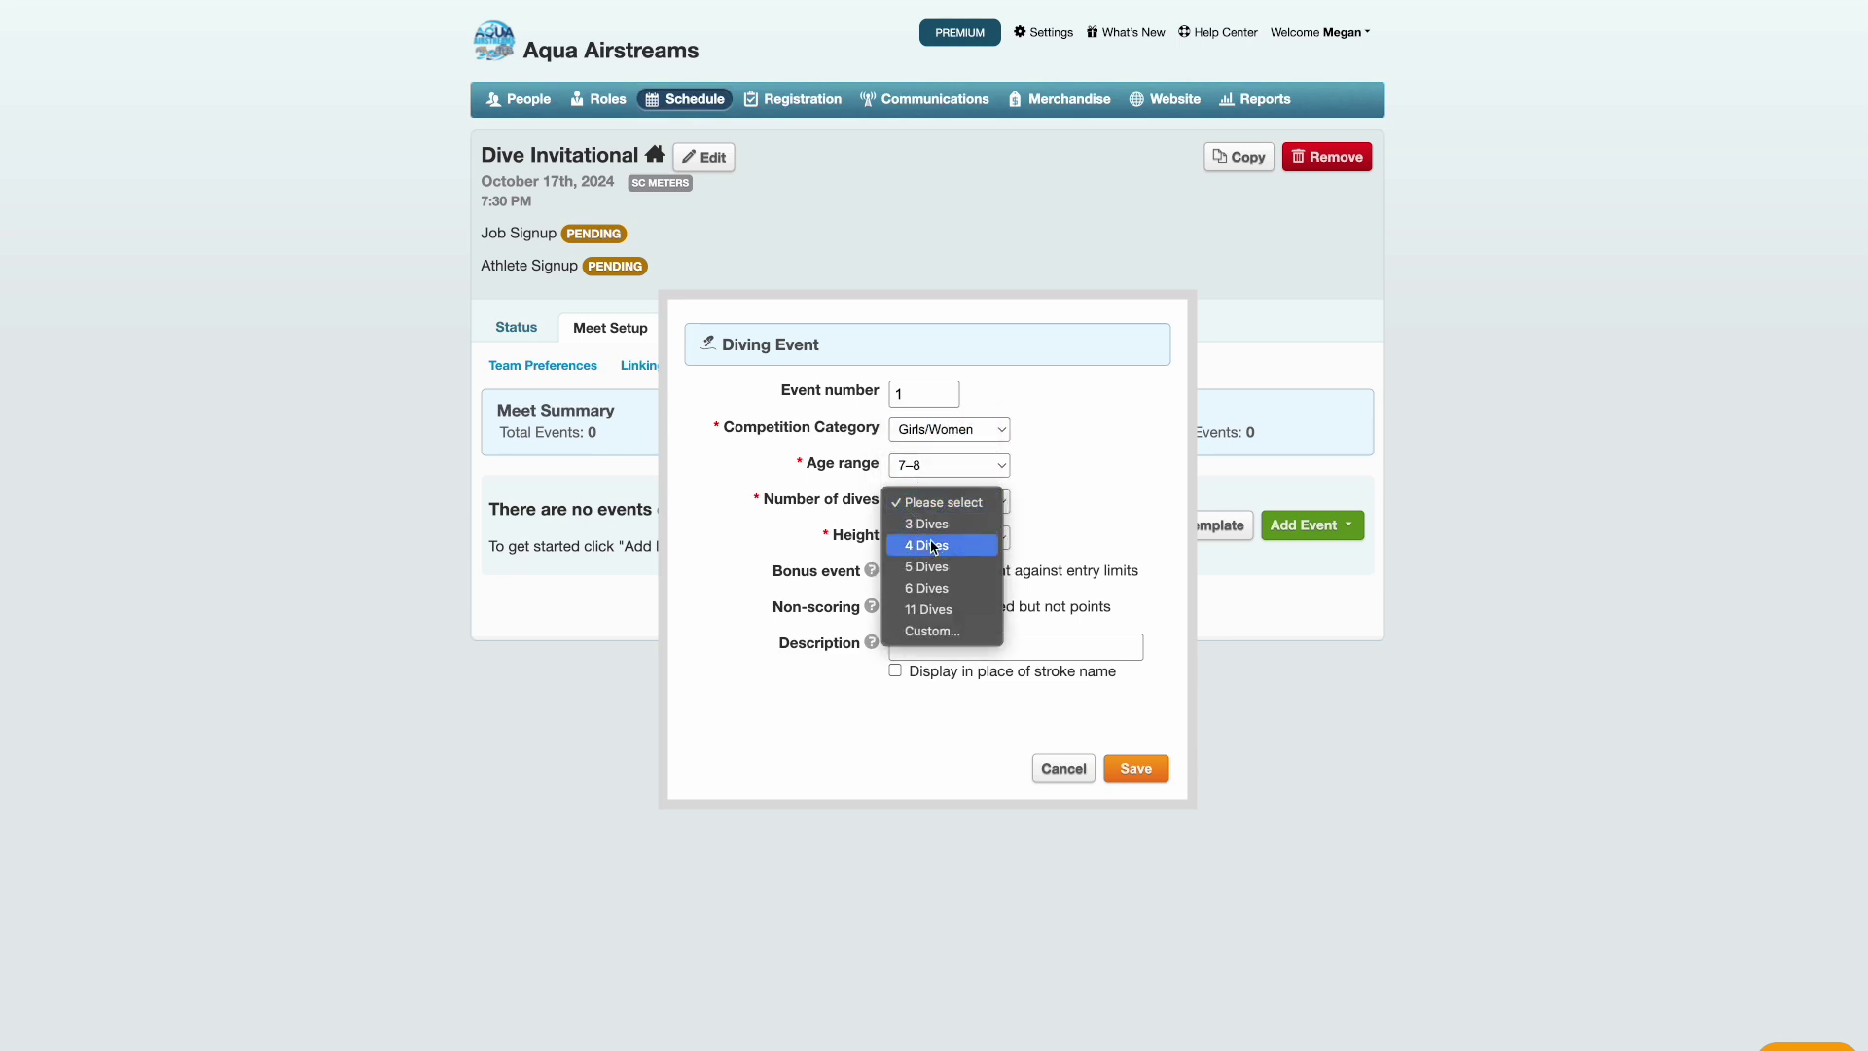
{"action": "left_click", "coordinate": [934, 542]}
{"action": "left_click", "coordinate": [931, 539]}
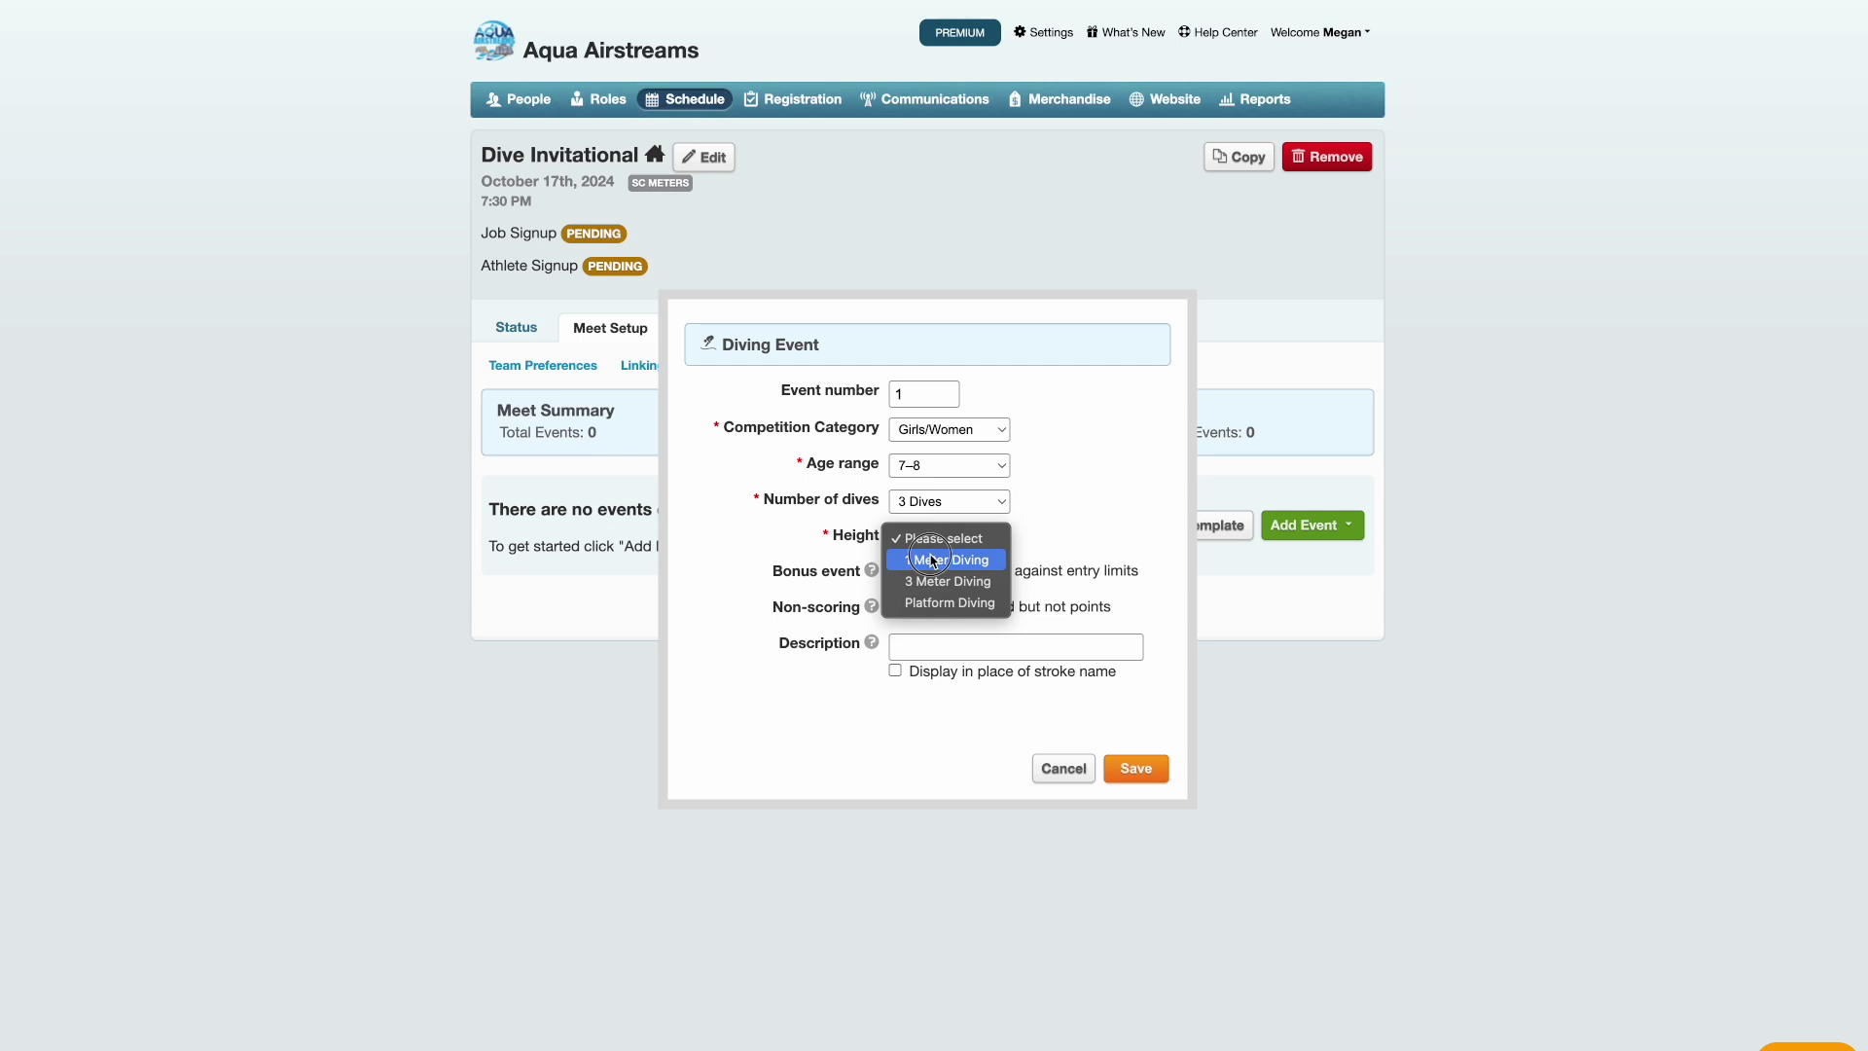
{"action": "left_click", "coordinate": [945, 559]}
{"action": "left_click", "coordinate": [1135, 768]}
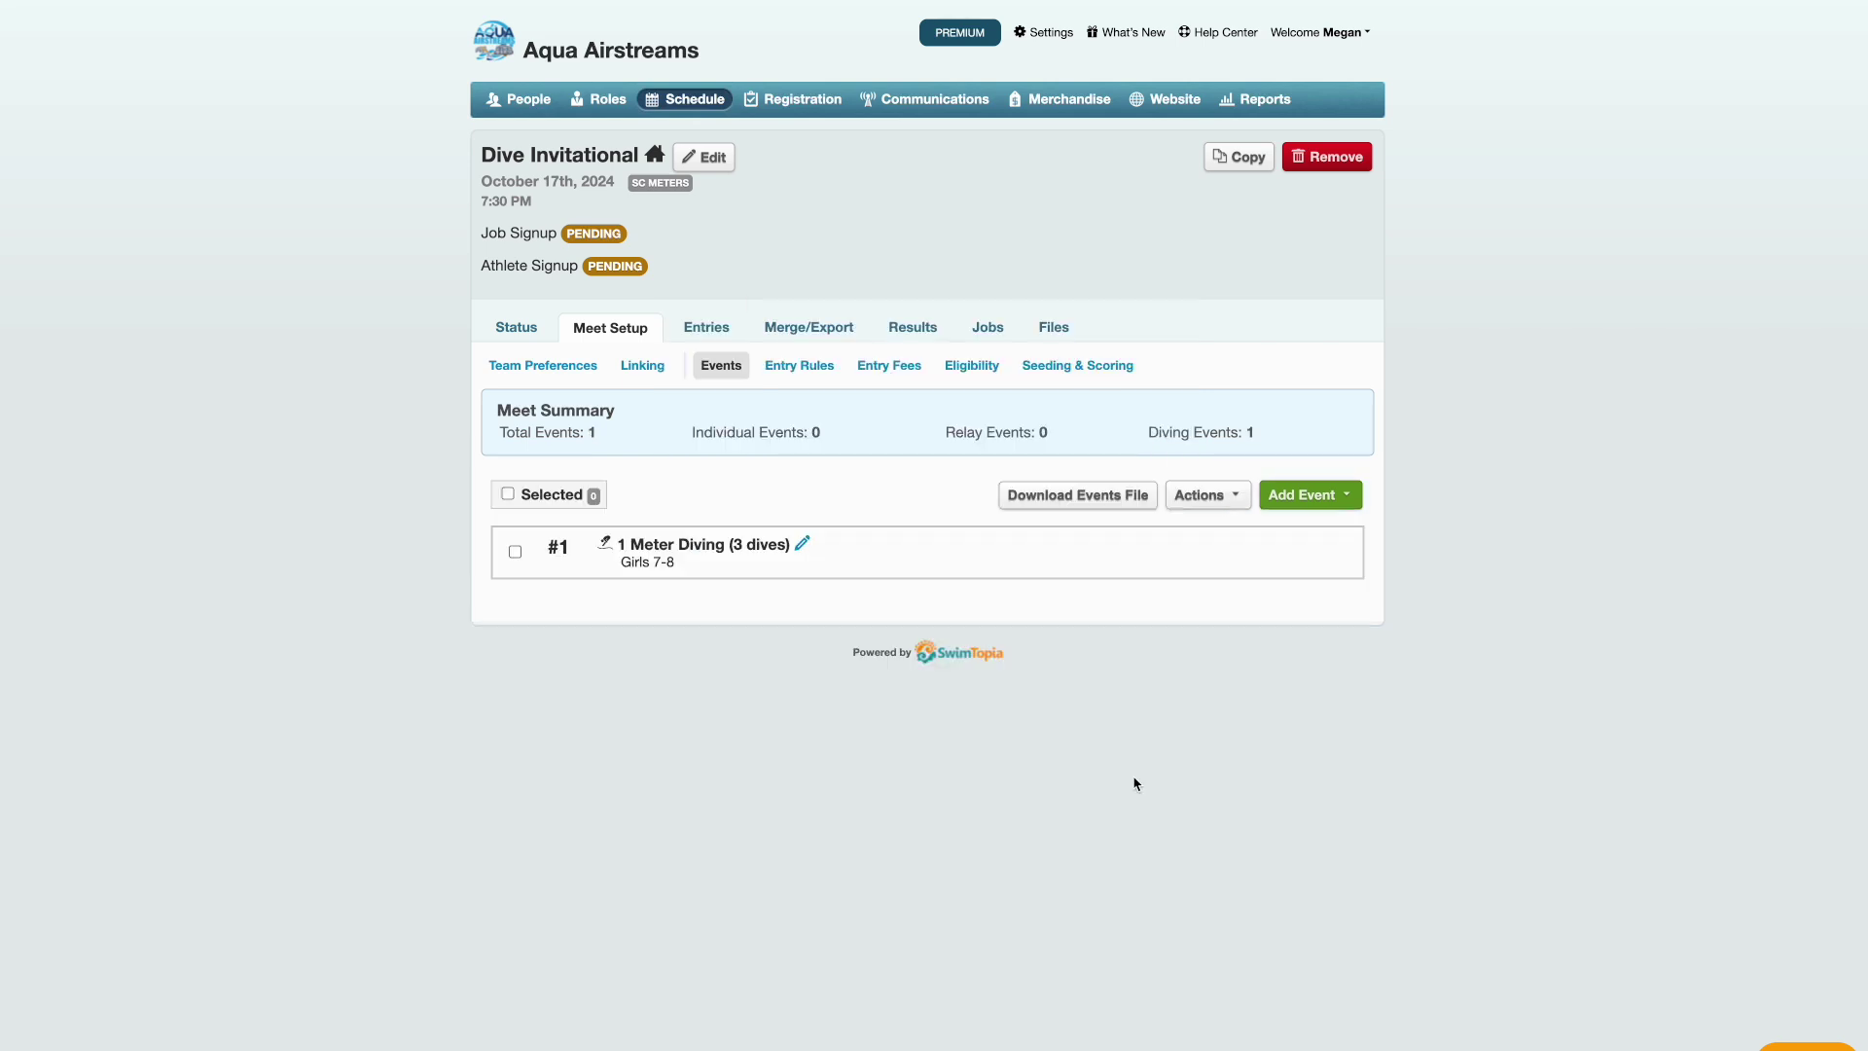
- Add diving event 2 for Boys/Men, age range 7–8, with 3 Dives at 1 Meter Diving height, and save it
{"action": "left_click", "coordinate": [1304, 498]}
{"action": "left_click", "coordinate": [1315, 577]}
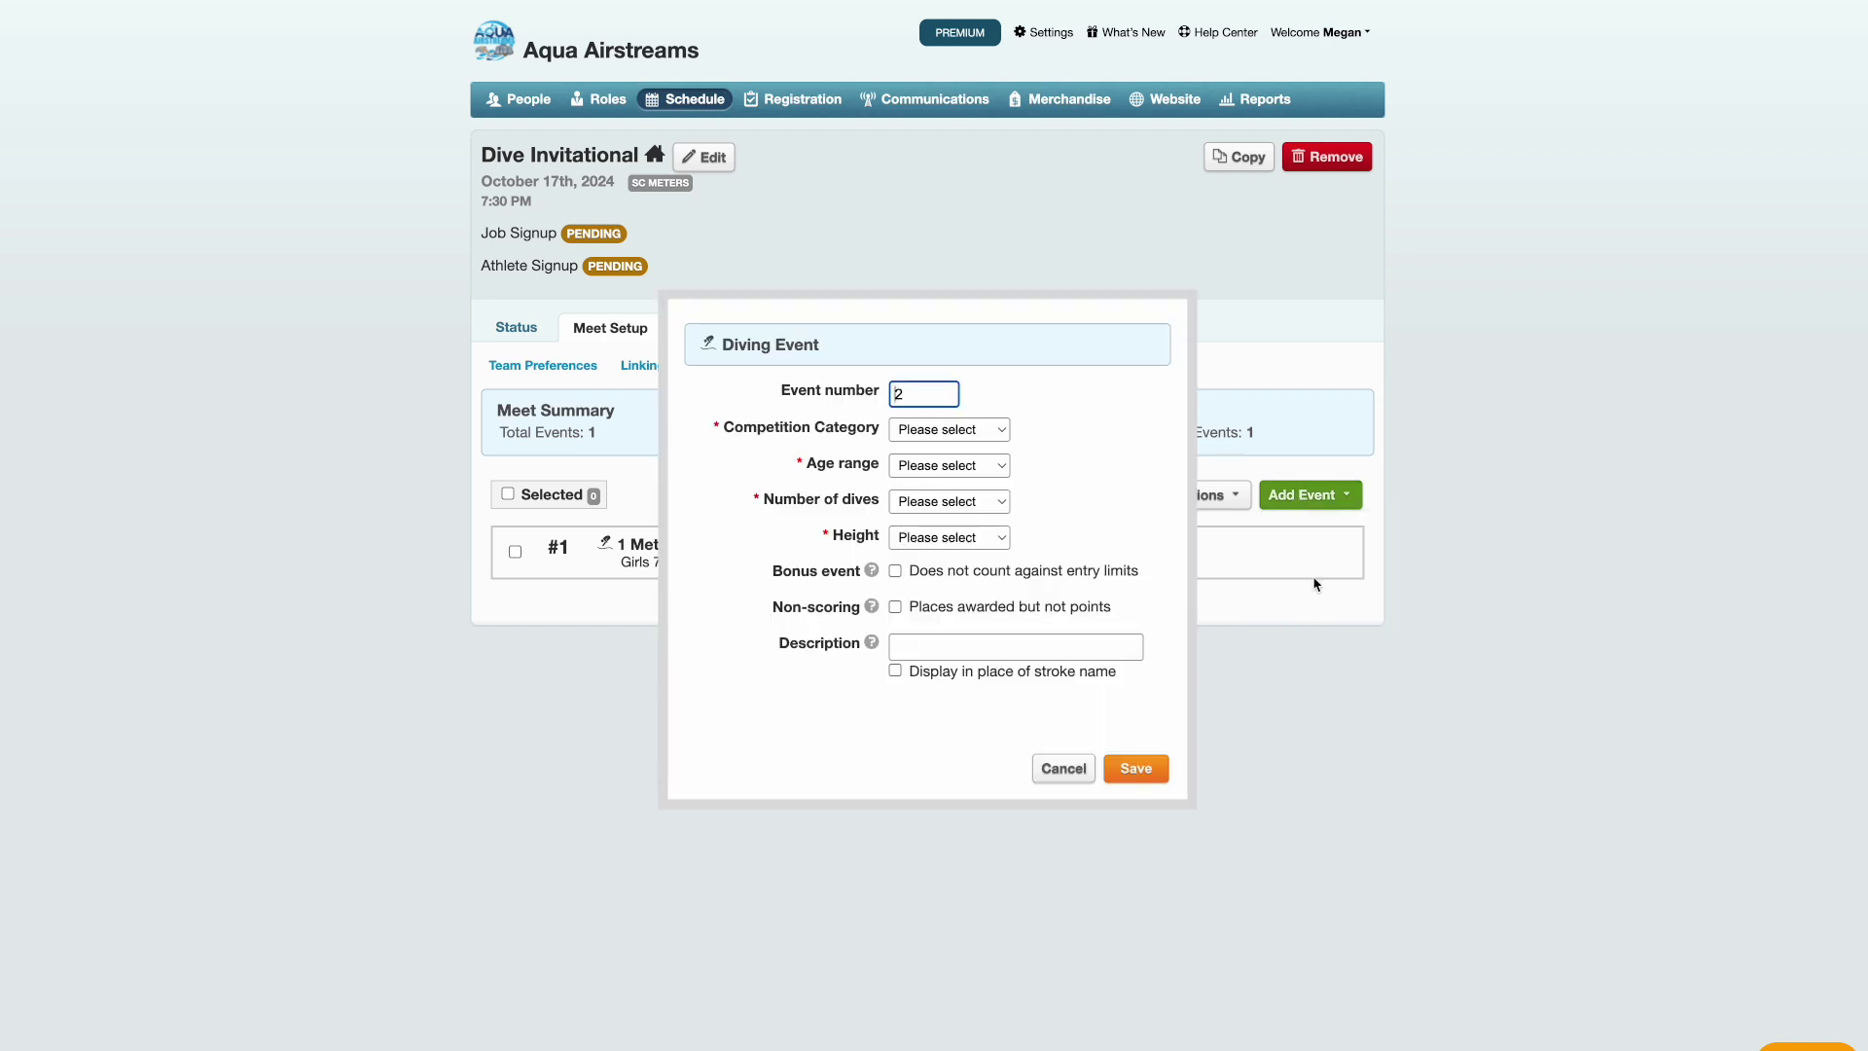
{"action": "left_click", "coordinate": [930, 428]}
{"action": "left_click", "coordinate": [924, 472]}
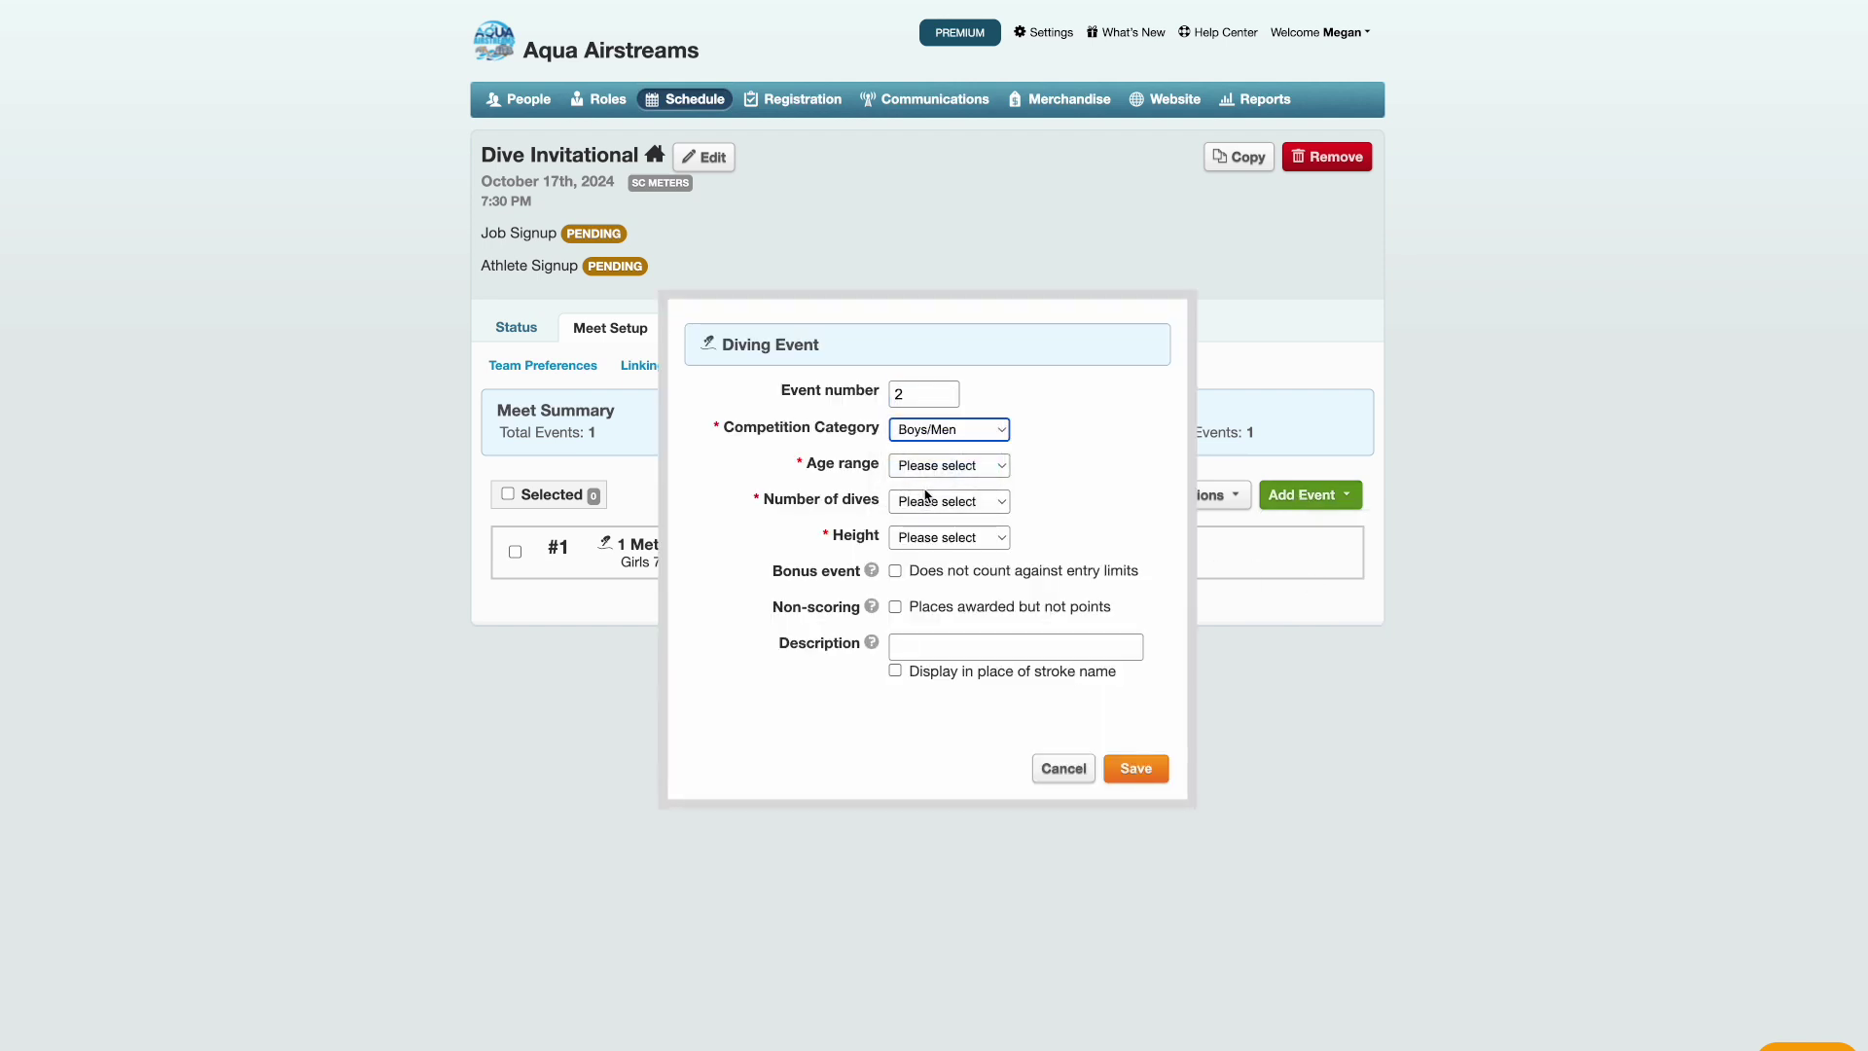
{"action": "left_click", "coordinate": [921, 476]}
{"action": "left_click", "coordinate": [922, 504]}
{"action": "left_click", "coordinate": [923, 506]}
{"action": "left_click", "coordinate": [924, 523]}
{"action": "left_click", "coordinate": [924, 537]}
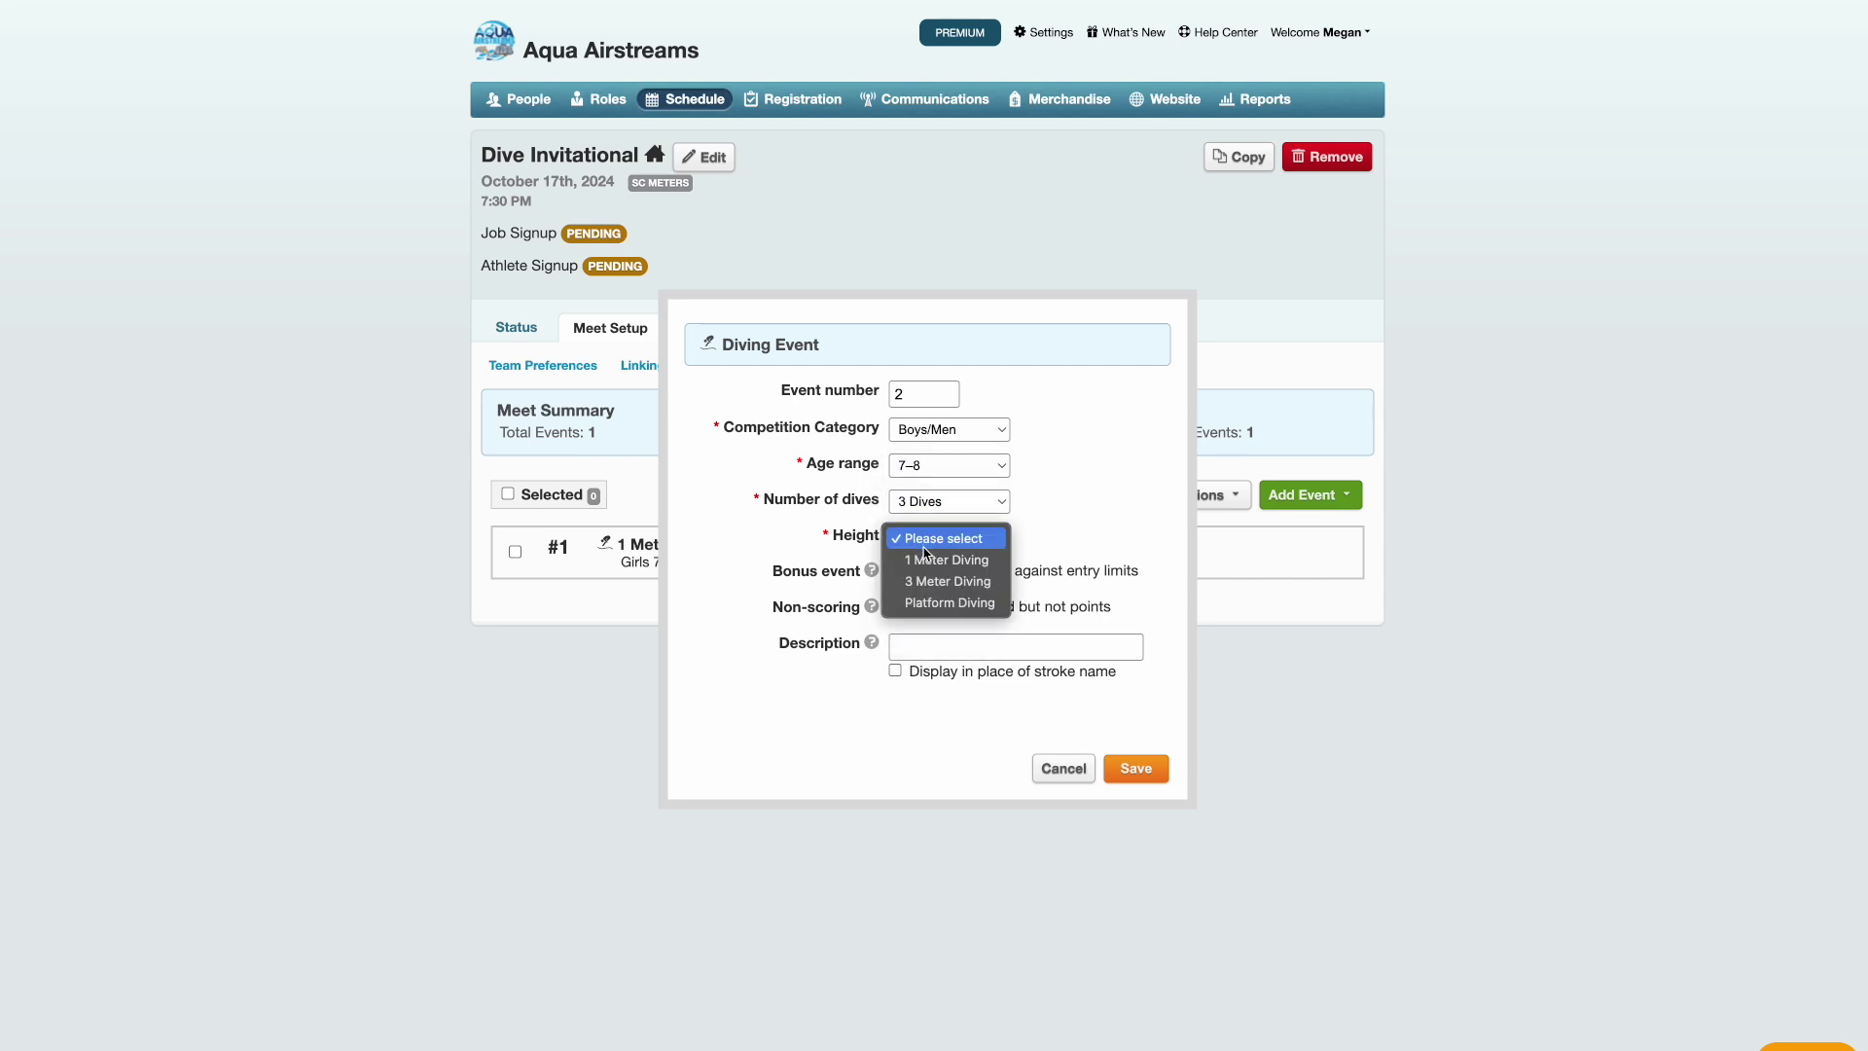
{"action": "left_click", "coordinate": [926, 561]}
{"action": "left_click", "coordinate": [1135, 769]}
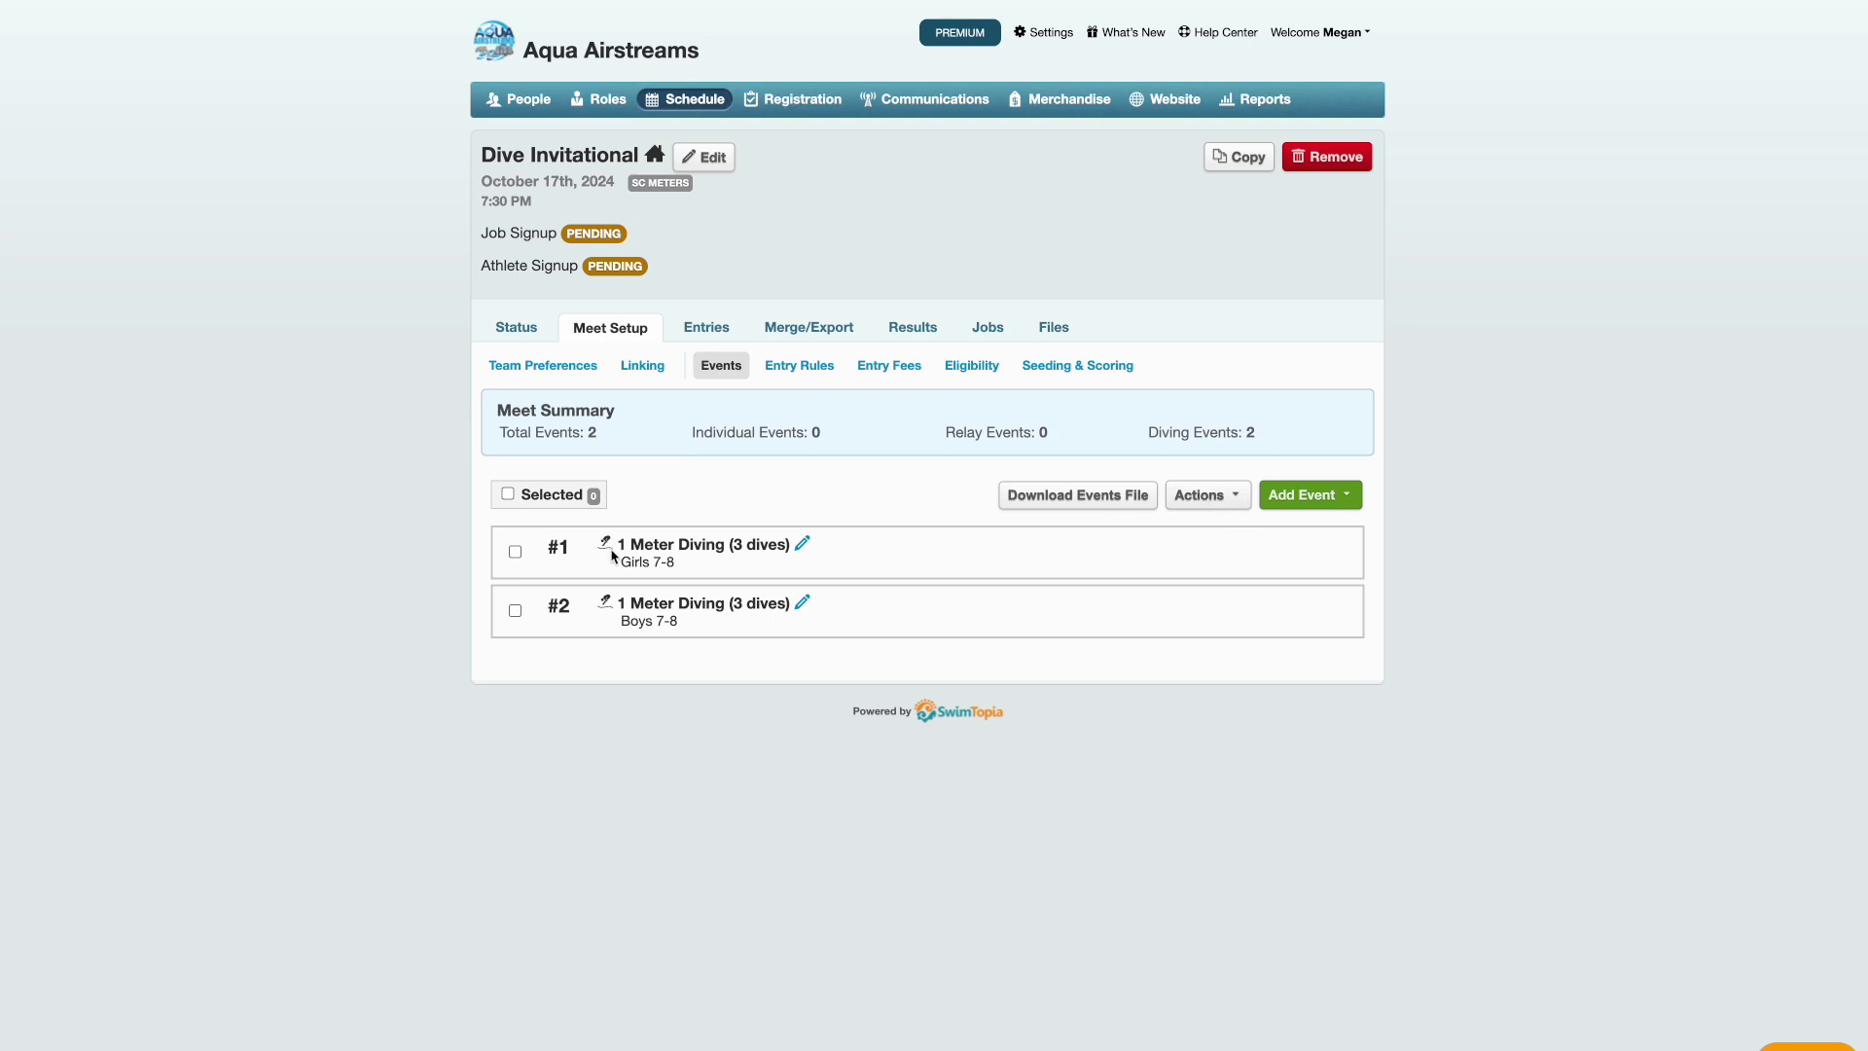
- Remove both the Girls 7-8 and Boys 7-8 diving events from the meet
{"action": "left_click", "coordinate": [515, 551]}
{"action": "left_click", "coordinate": [515, 607]}
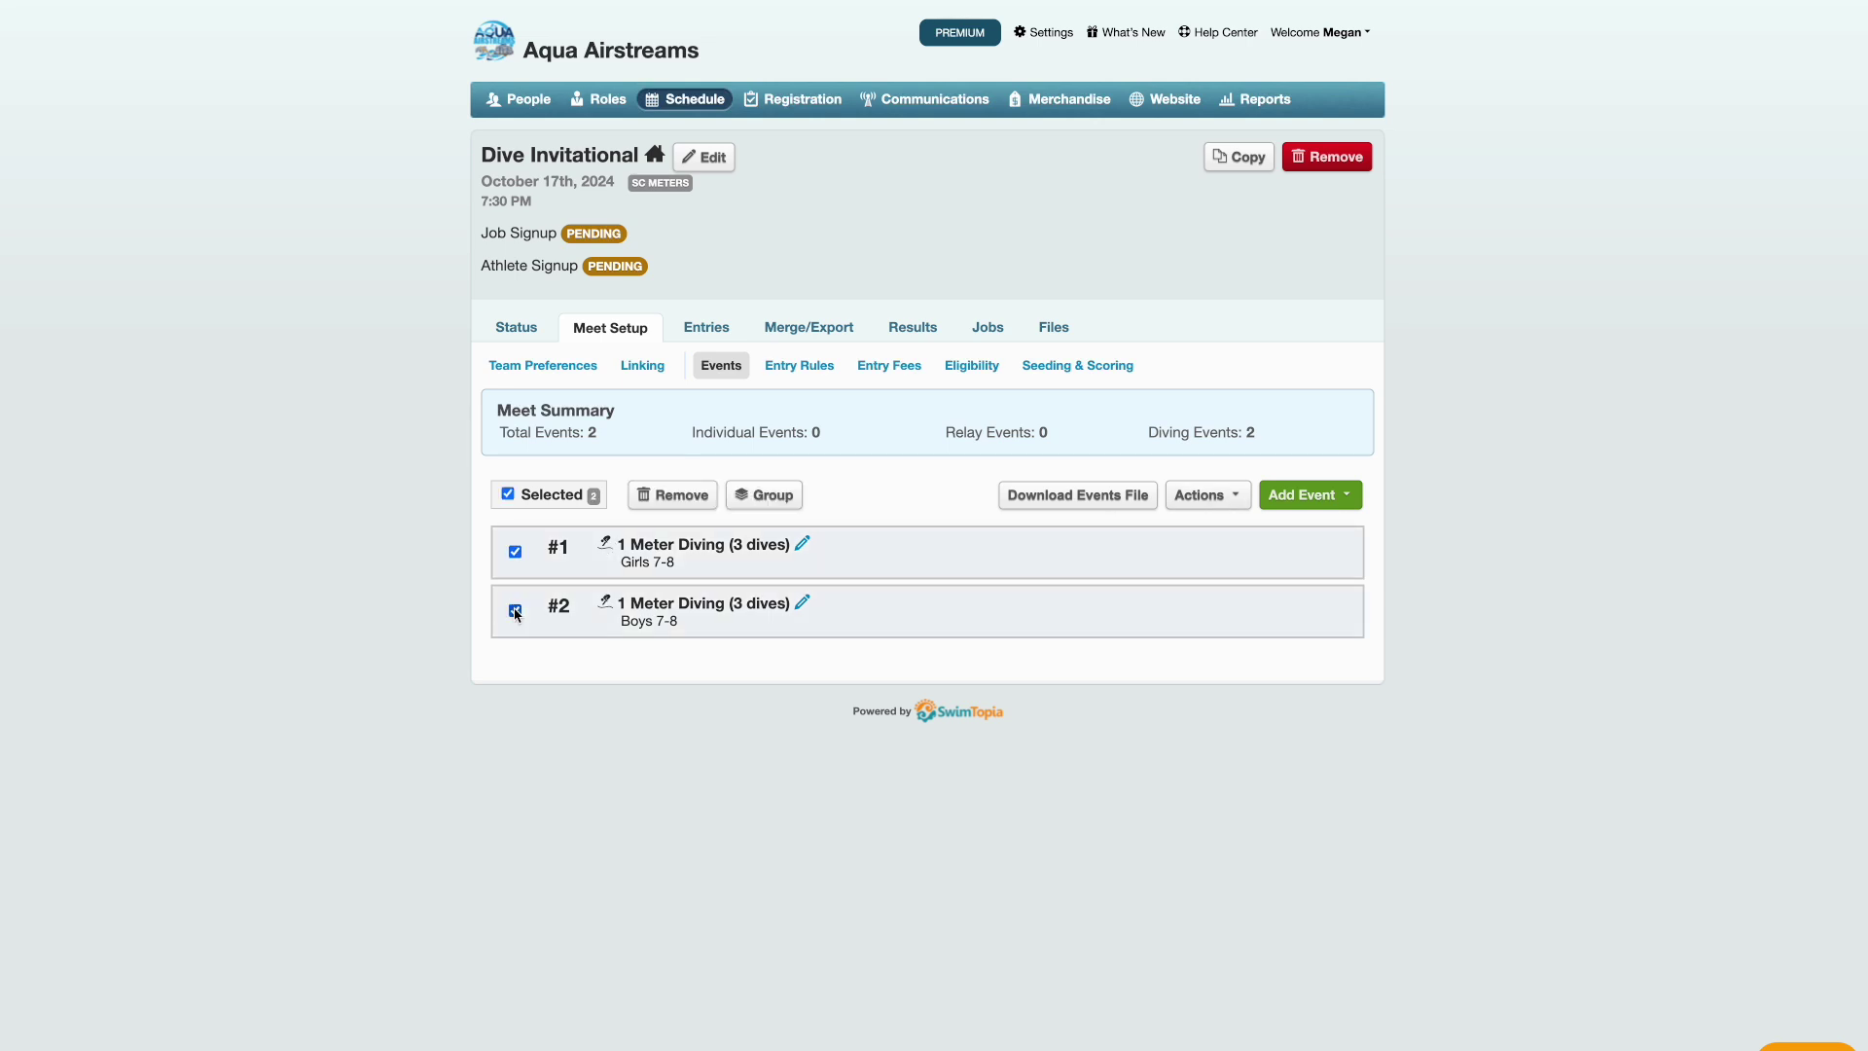
{"action": "left_click", "coordinate": [671, 502]}
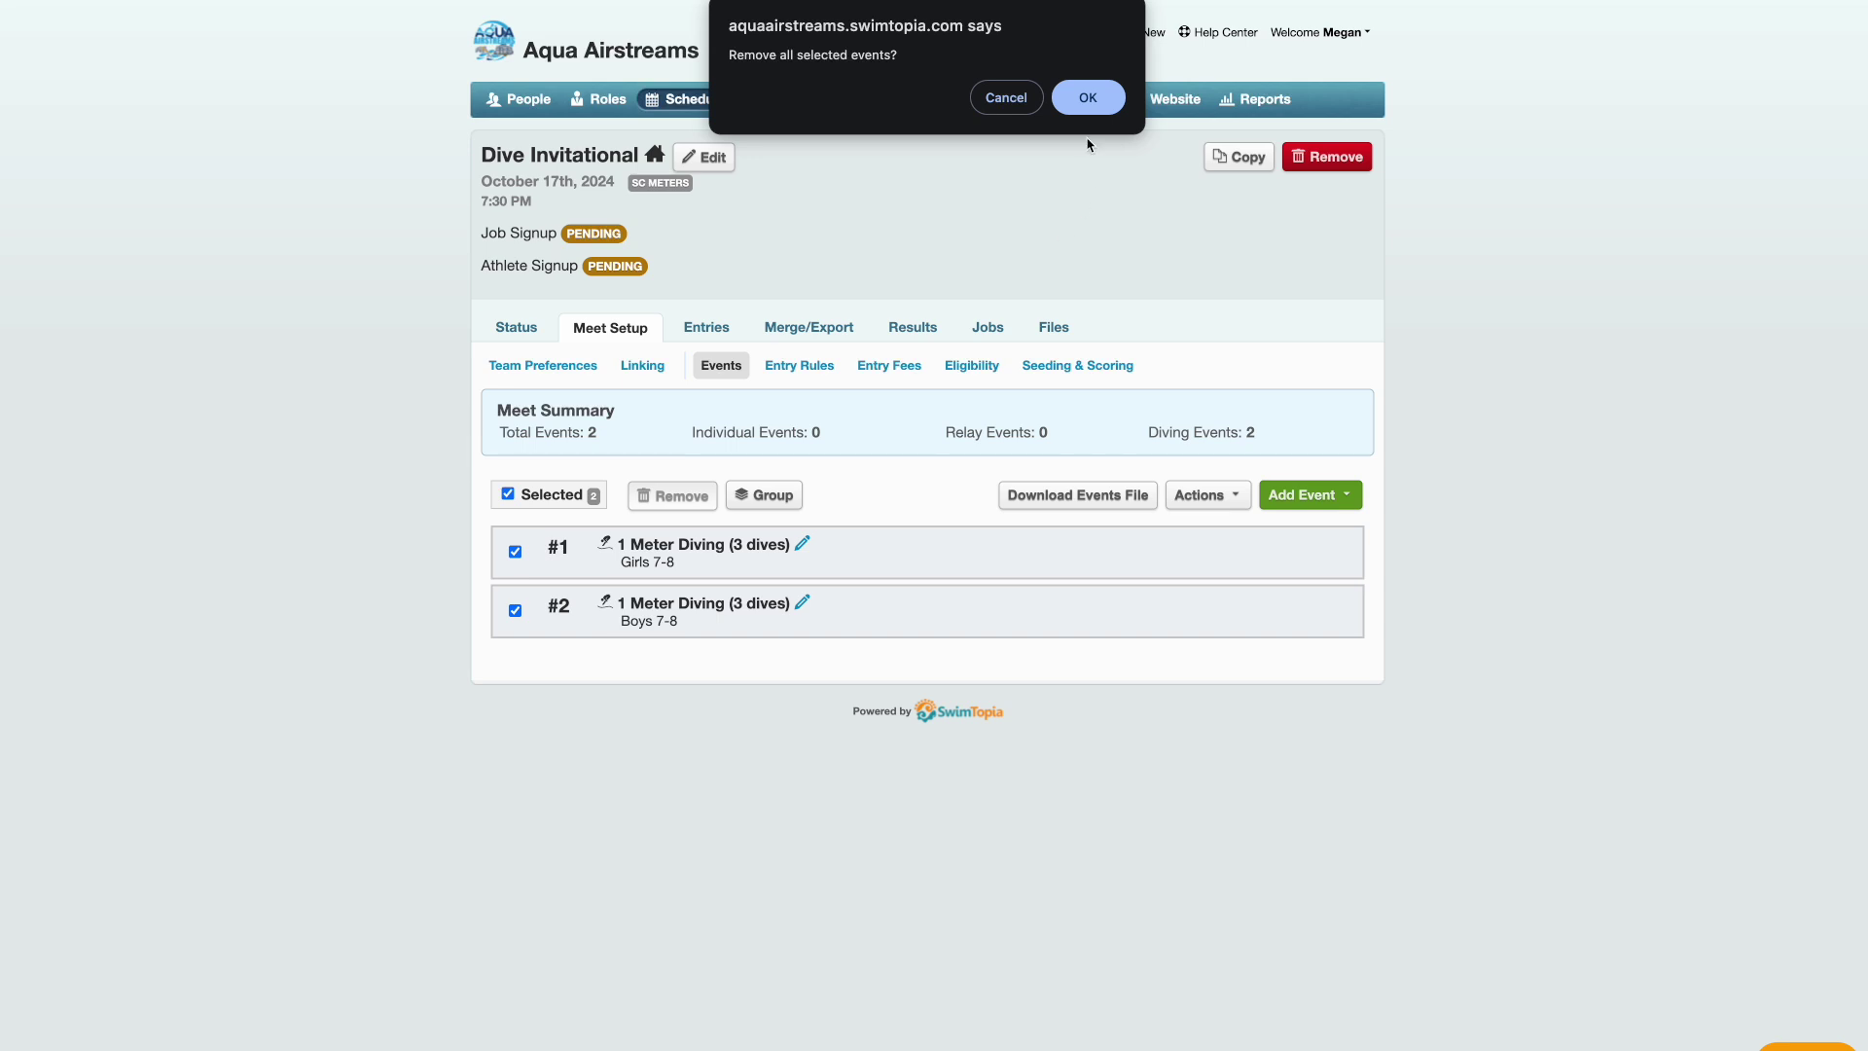
{"action": "left_click", "coordinate": [1091, 100]}
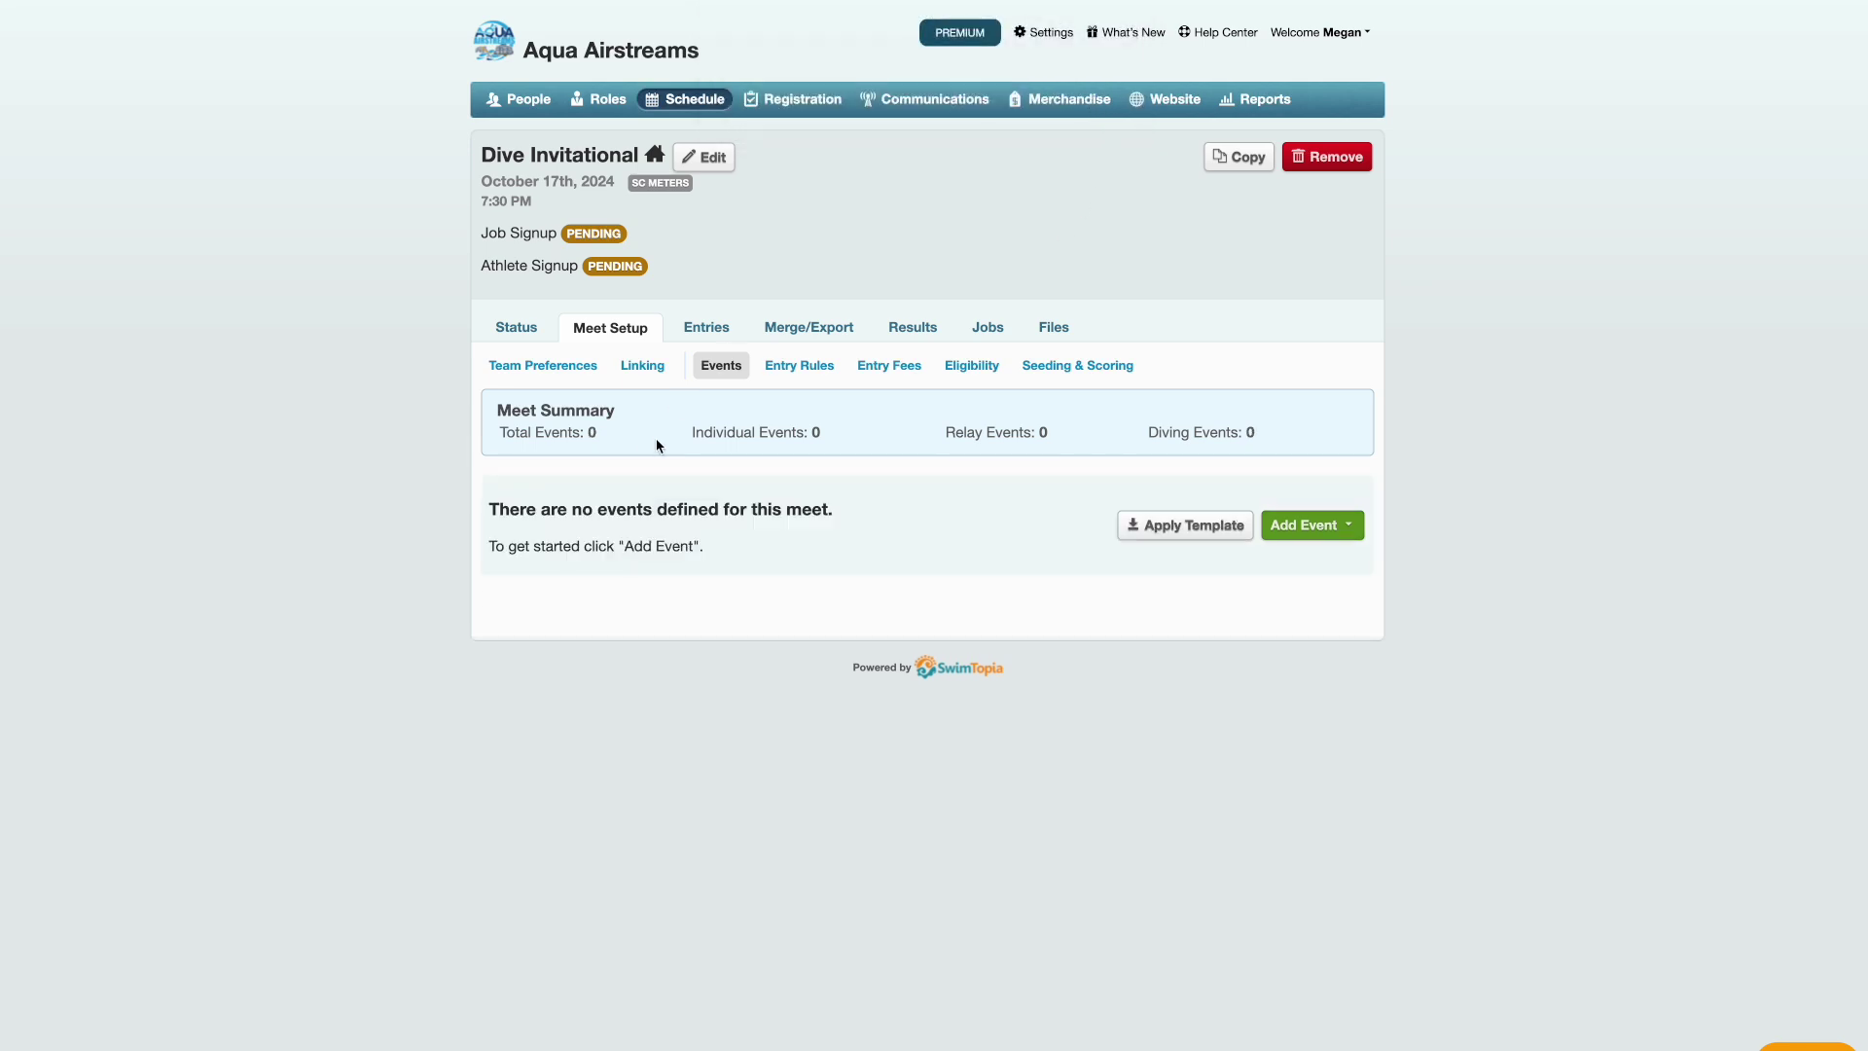
- Apply the Diving Invitational meet template to define the meet's events
{"action": "left_click", "coordinate": [1176, 530]}
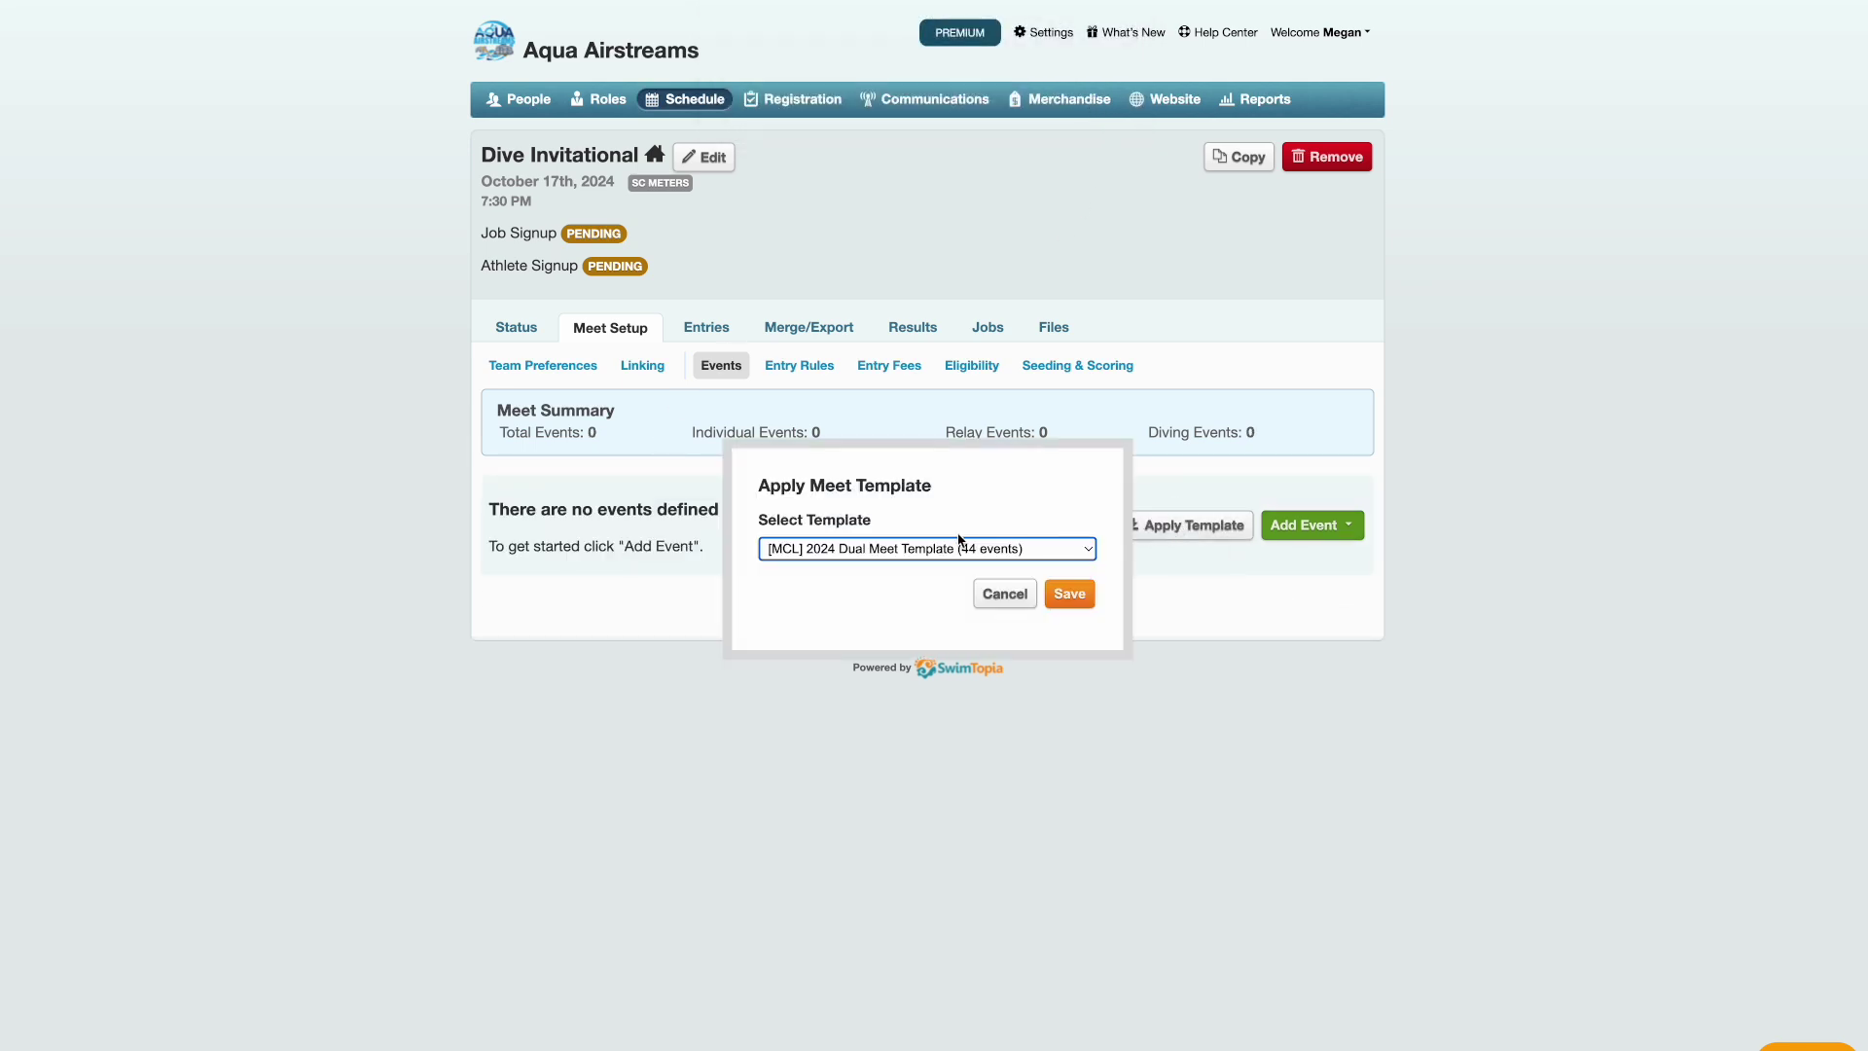
{"action": "left_click", "coordinate": [868, 549]}
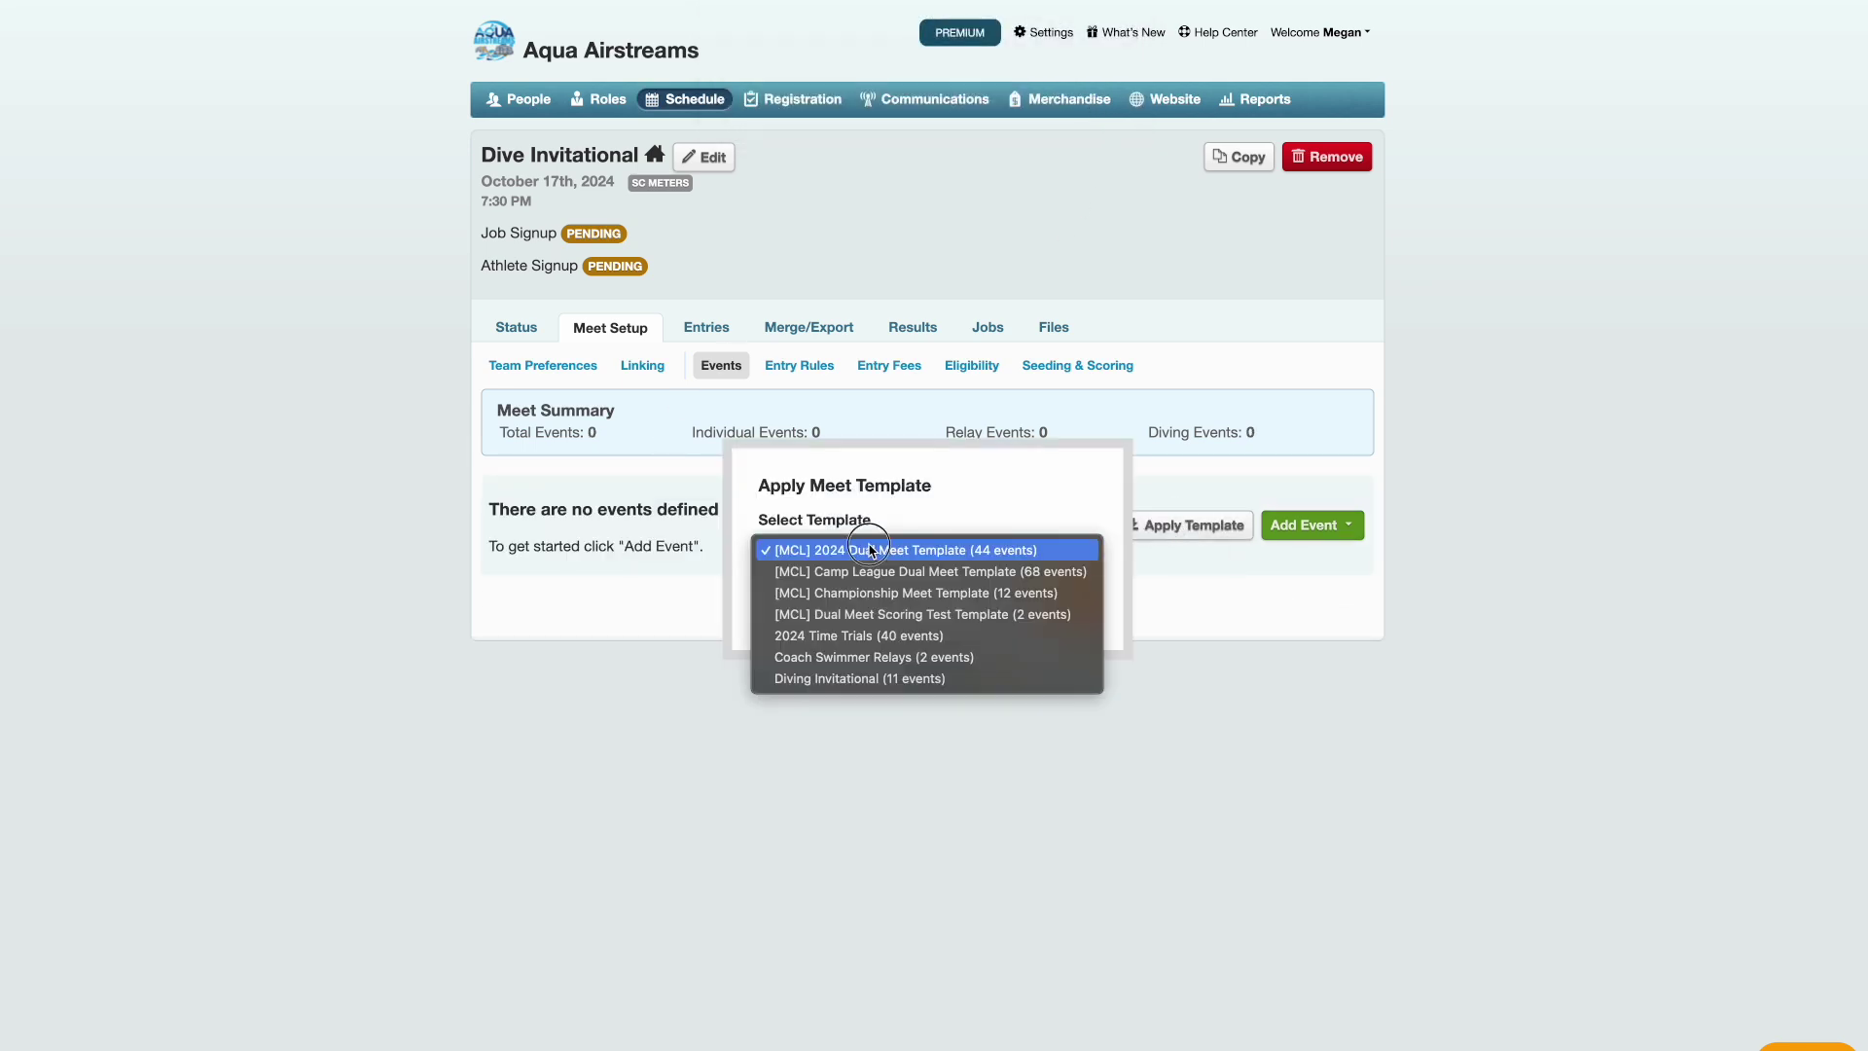
{"action": "left_click", "coordinate": [830, 679]}
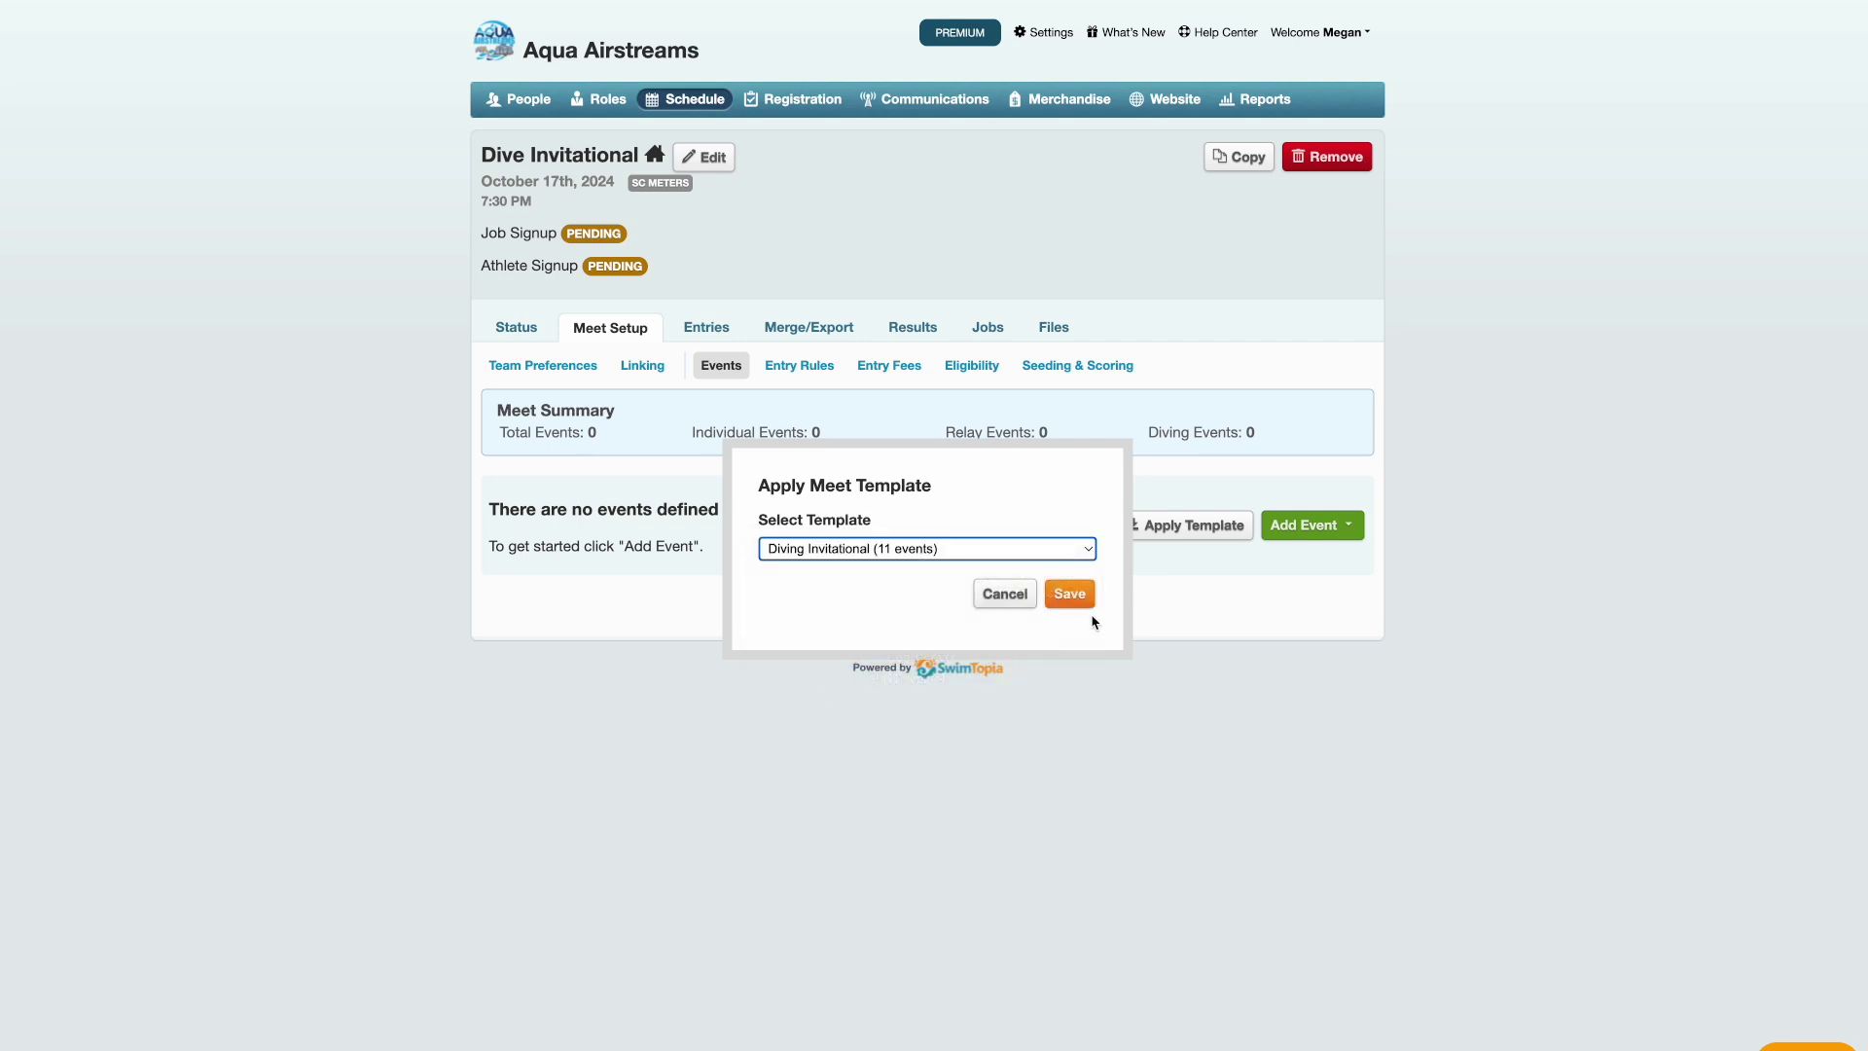
{"action": "left_click", "coordinate": [1069, 593]}
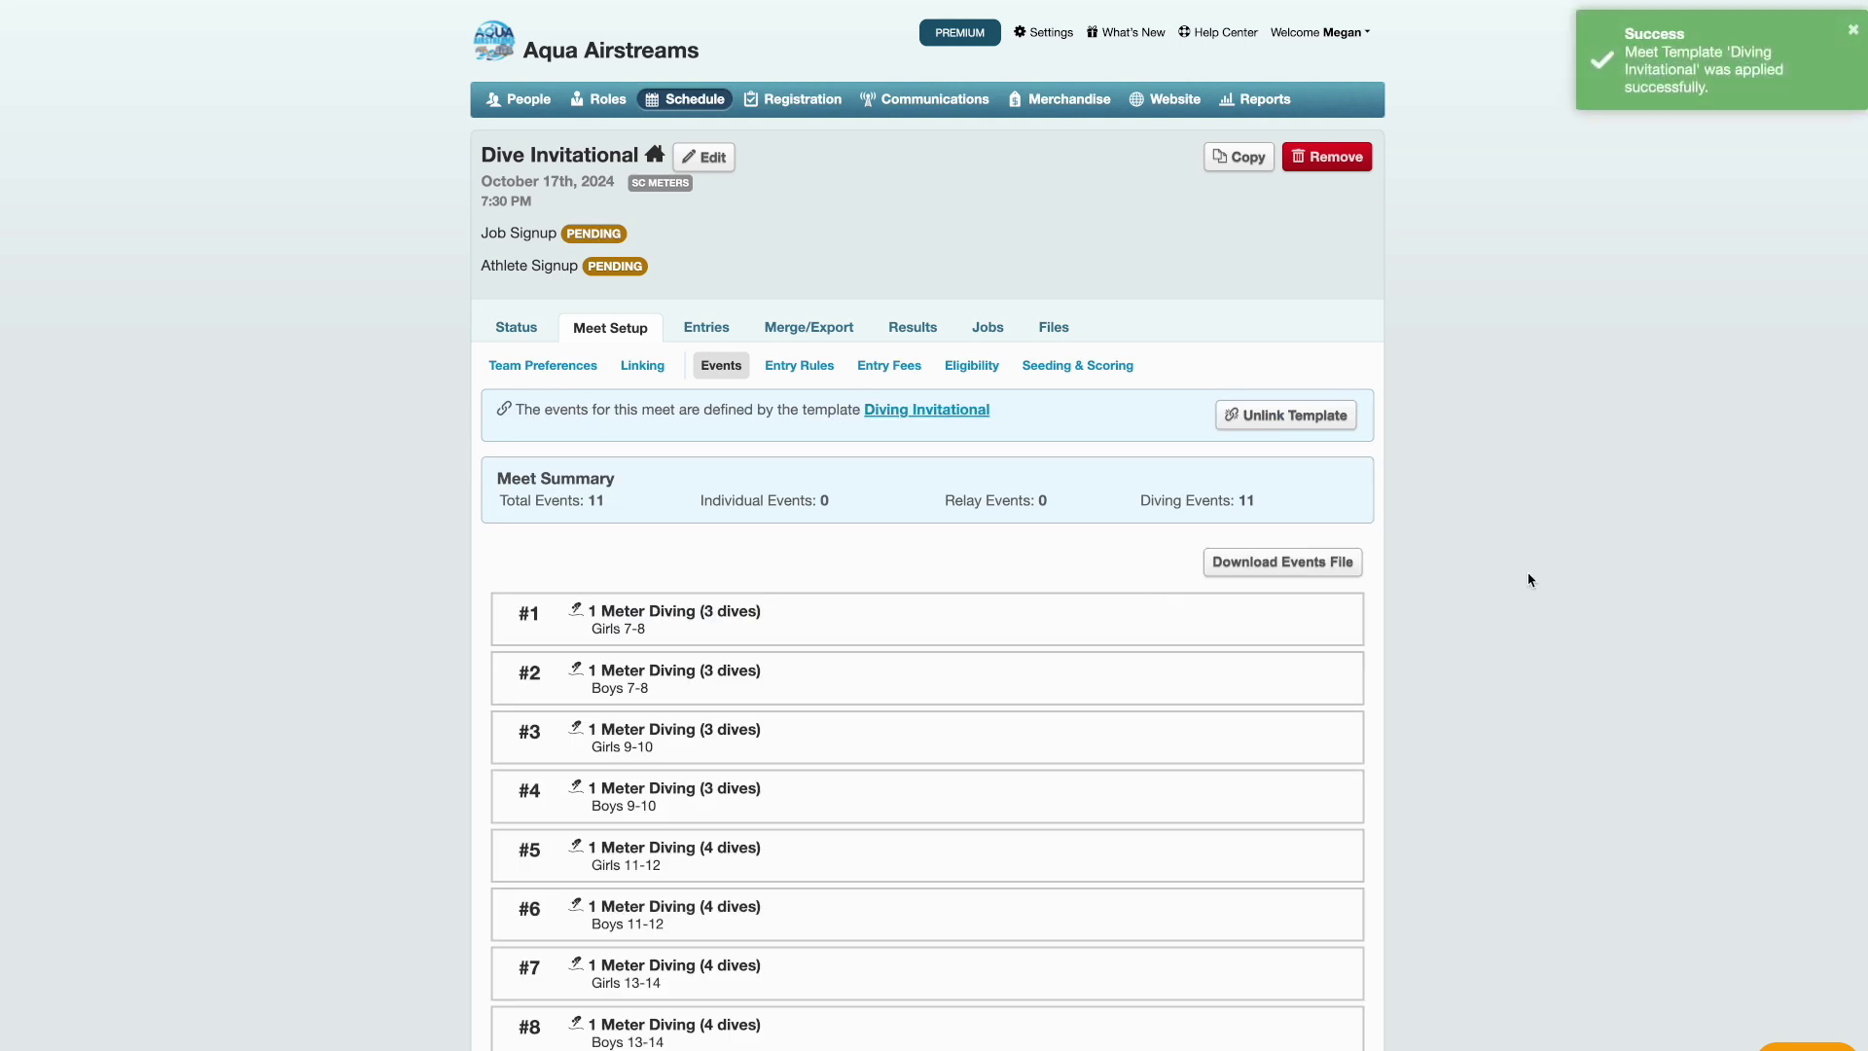
{"action": "scroll", "coordinate": [1429, 585], "scroll_direction": "down", "scroll_amount": 2}
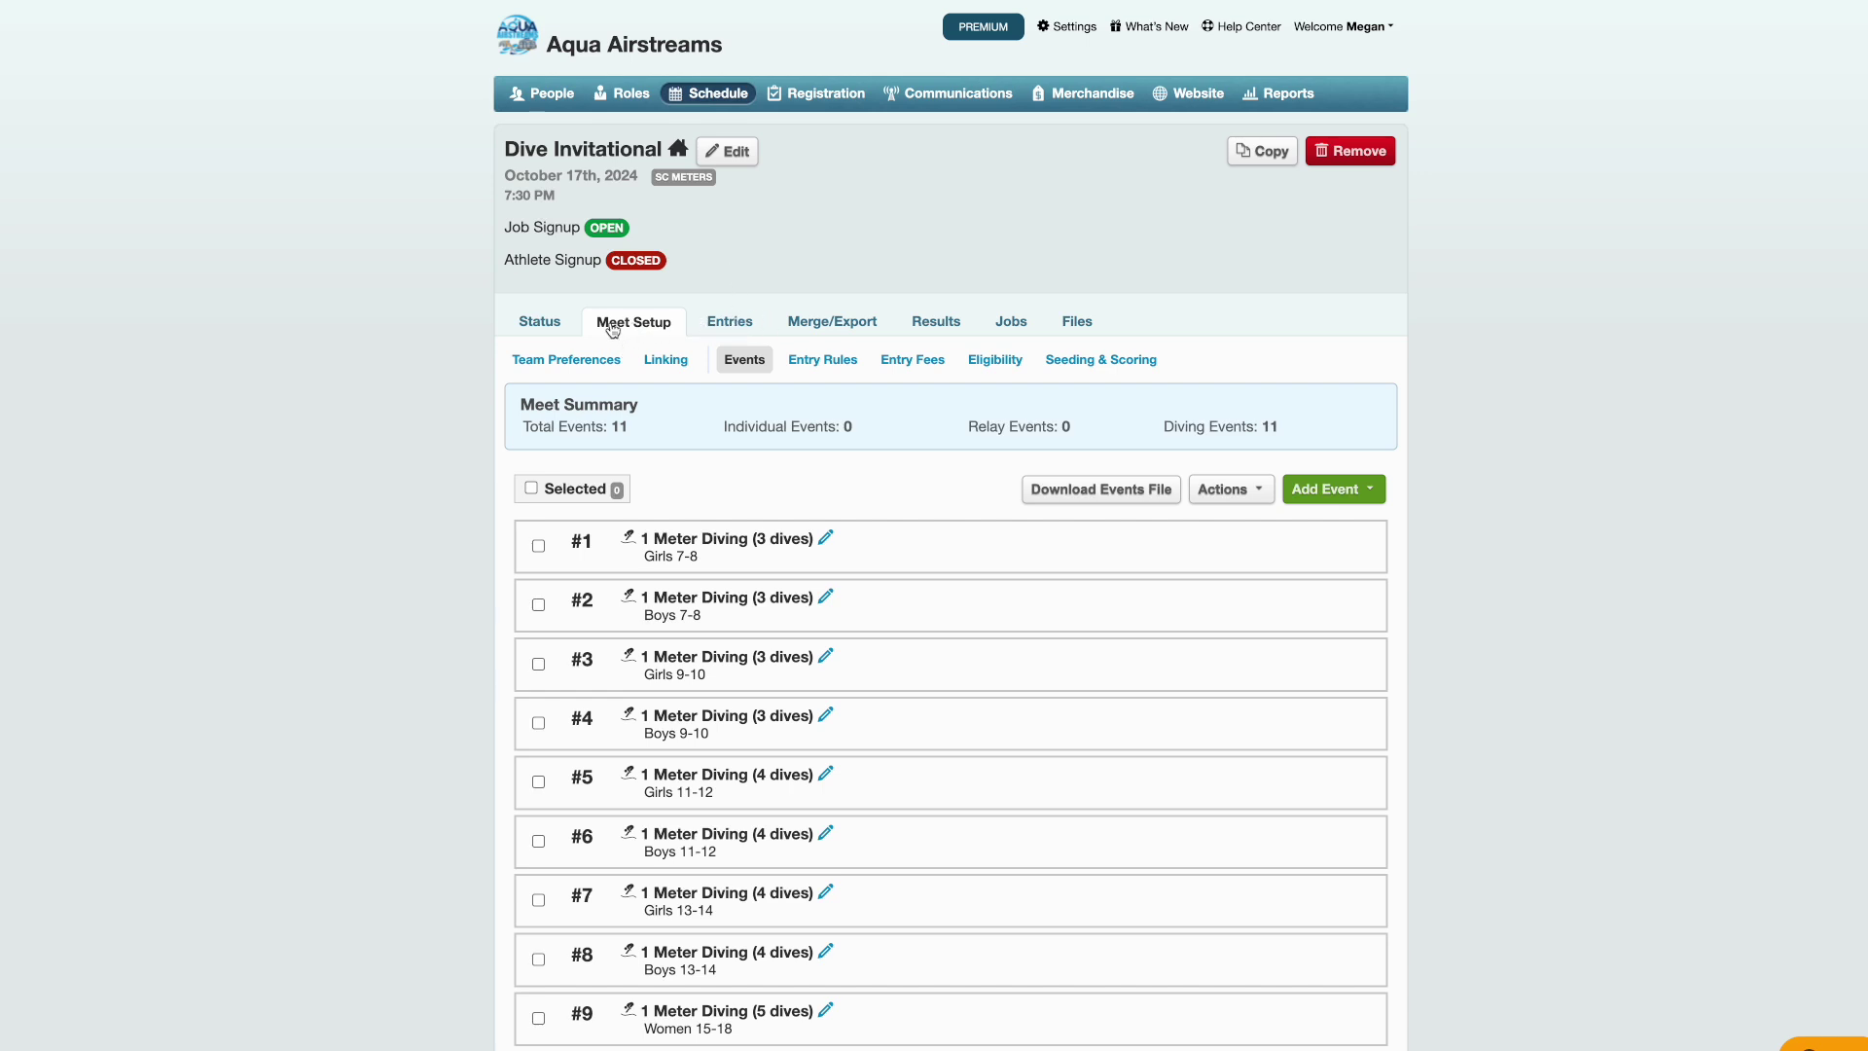
- Sort the Girls 7-8 entries by availability, enter the three attending athletes in event #1 1 Meter Diving, and save the entries
{"action": "left_click", "coordinate": [732, 333]}
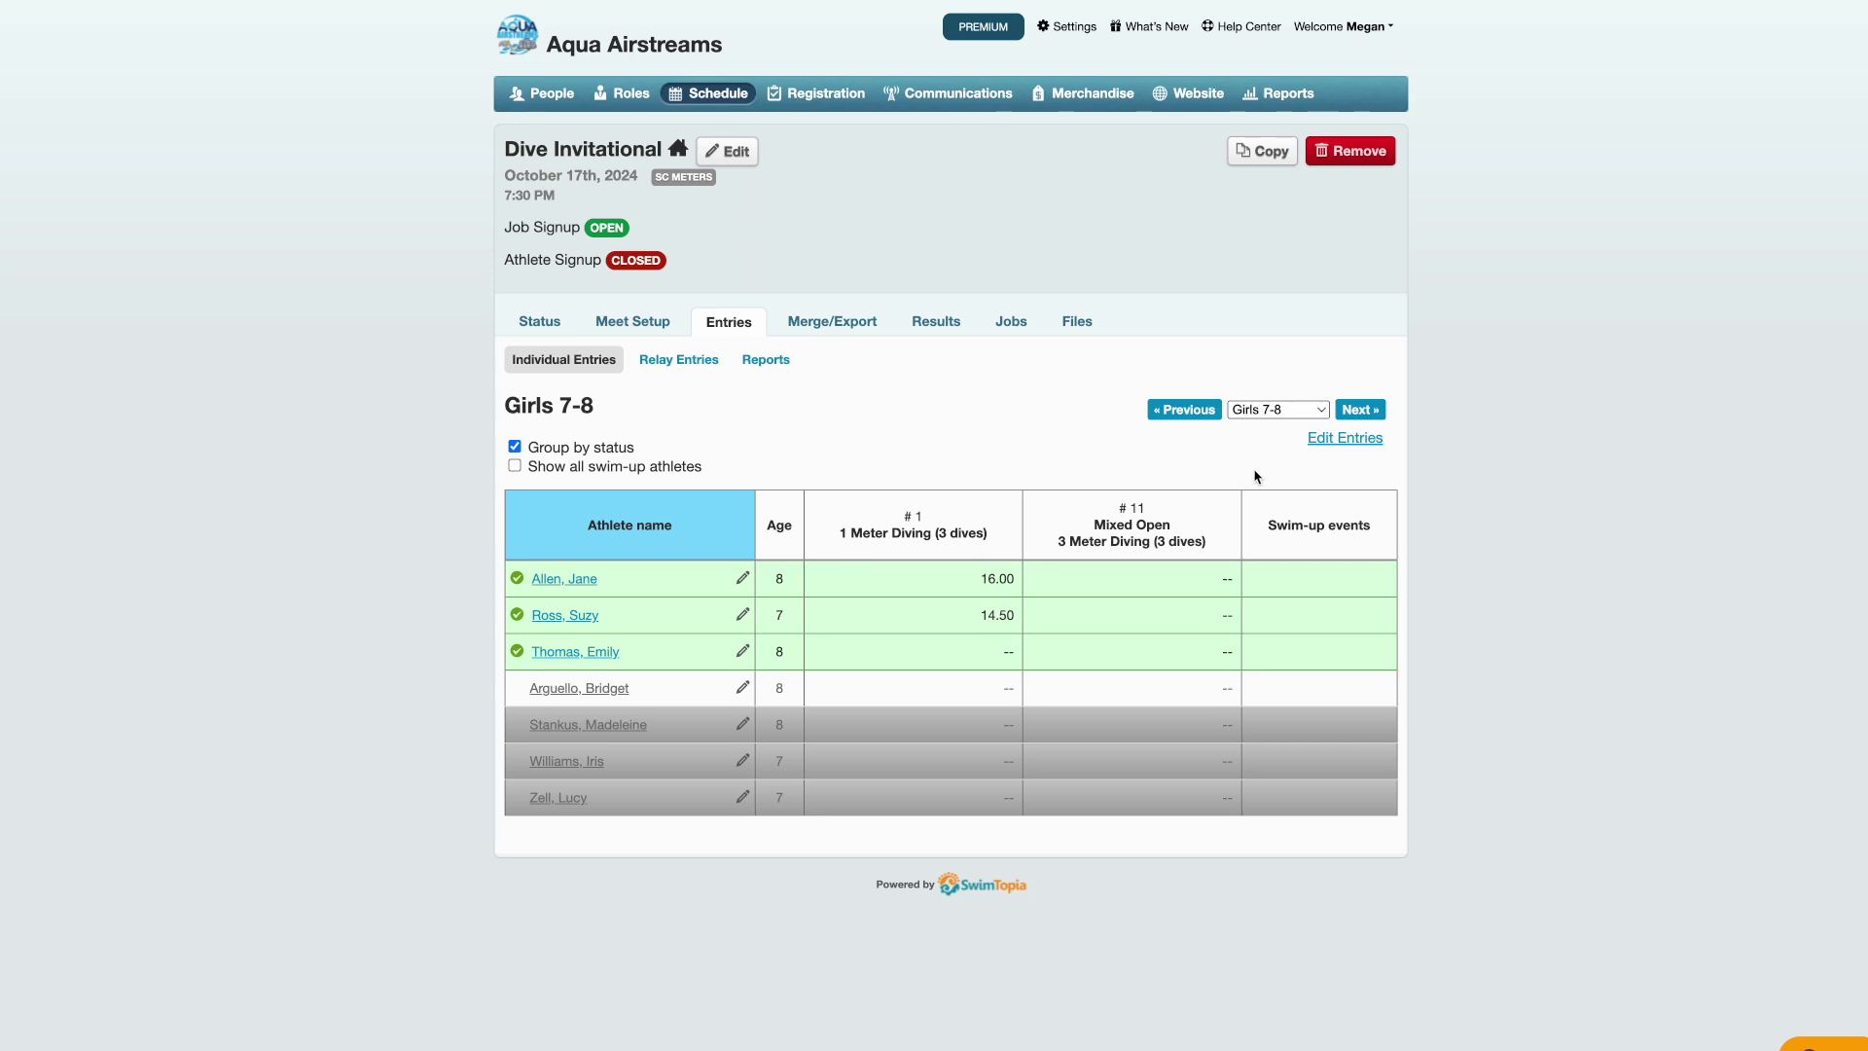
{"action": "left_click", "coordinate": [1350, 444]}
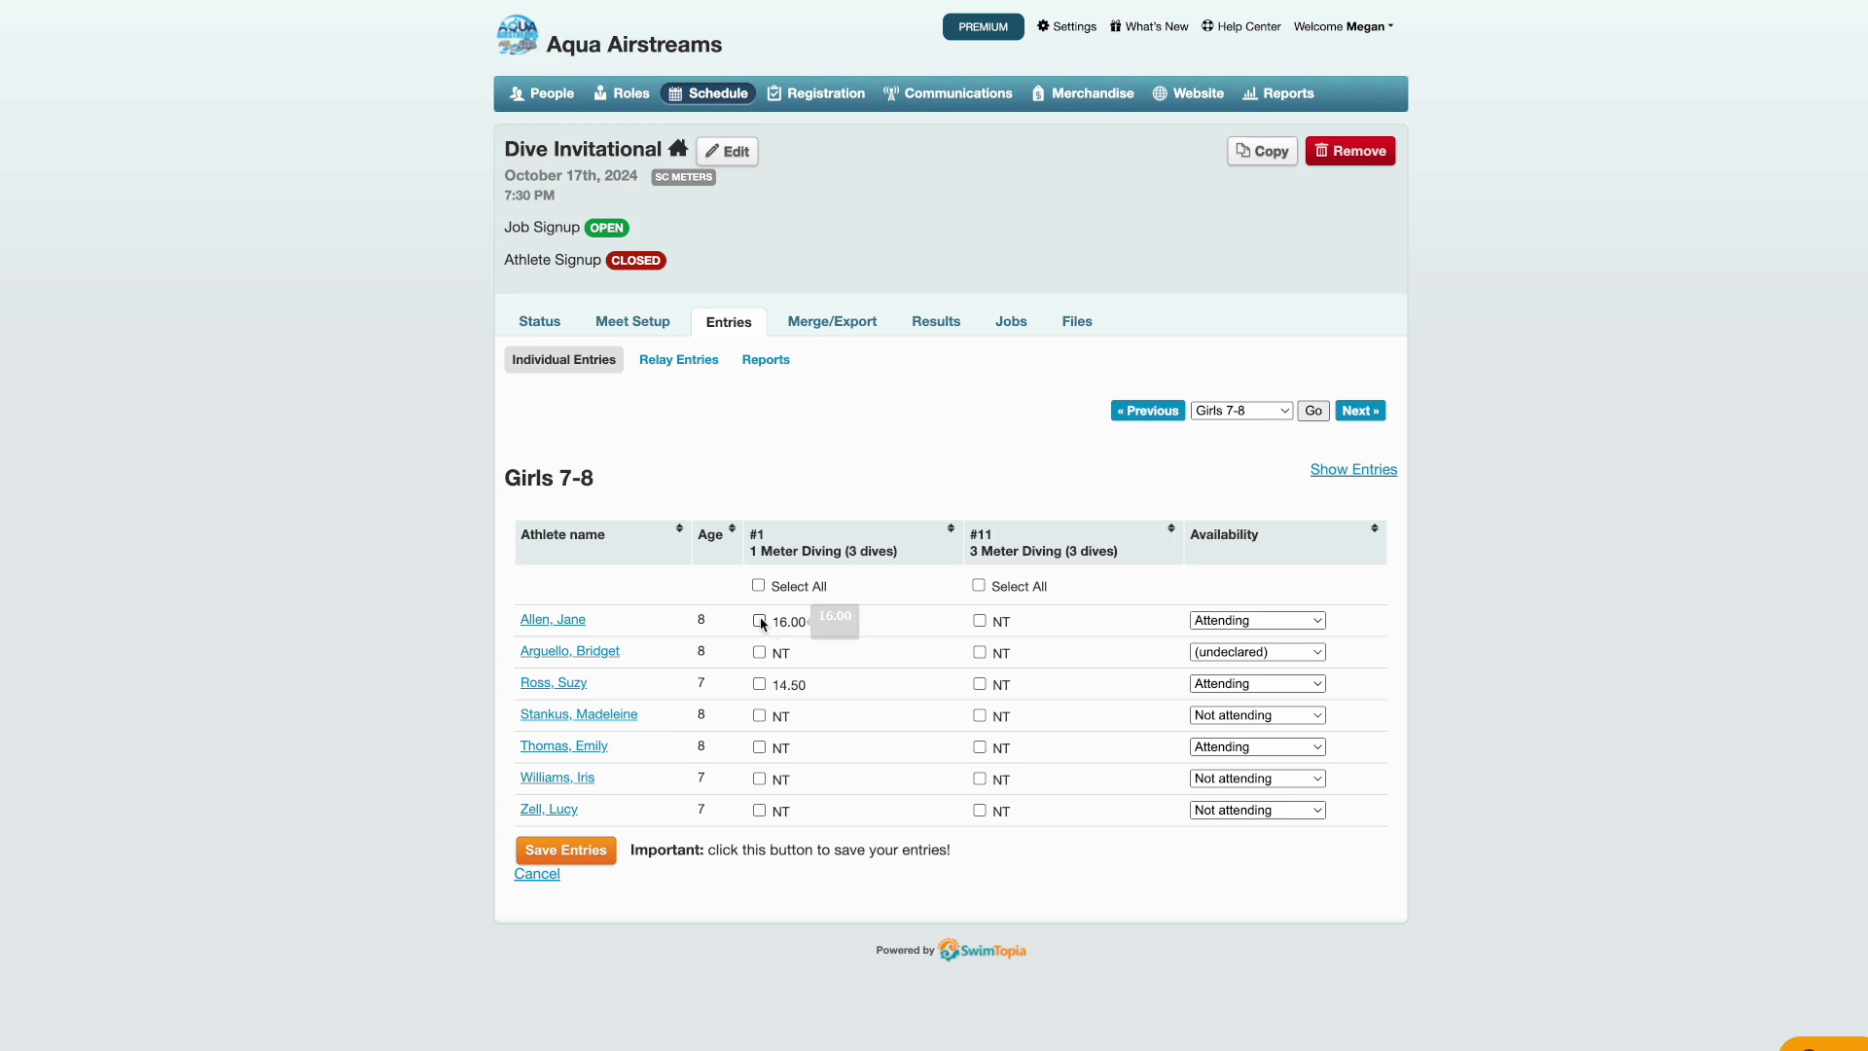
{"action": "left_click", "coordinate": [1222, 532]}
{"action": "left_click", "coordinate": [759, 619]}
{"action": "left_click", "coordinate": [758, 652]}
{"action": "left_click", "coordinate": [759, 682]}
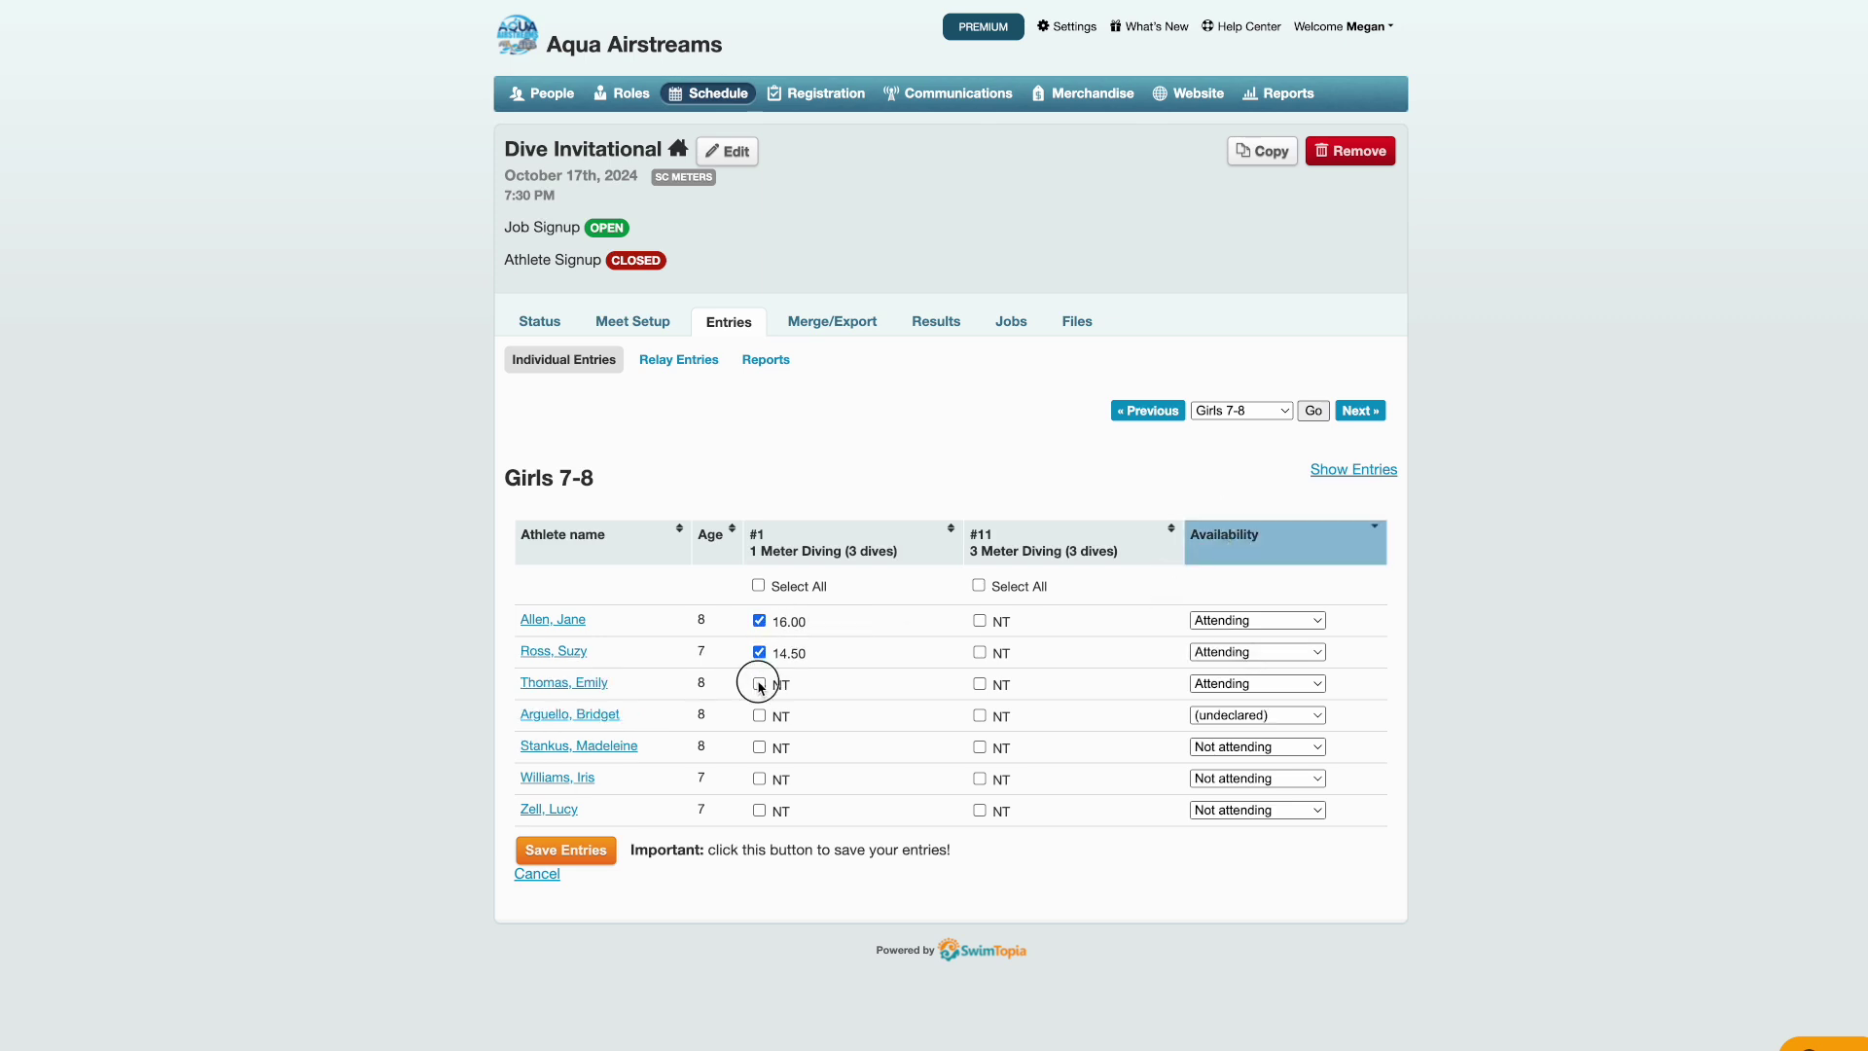
{"action": "left_click", "coordinate": [587, 852]}
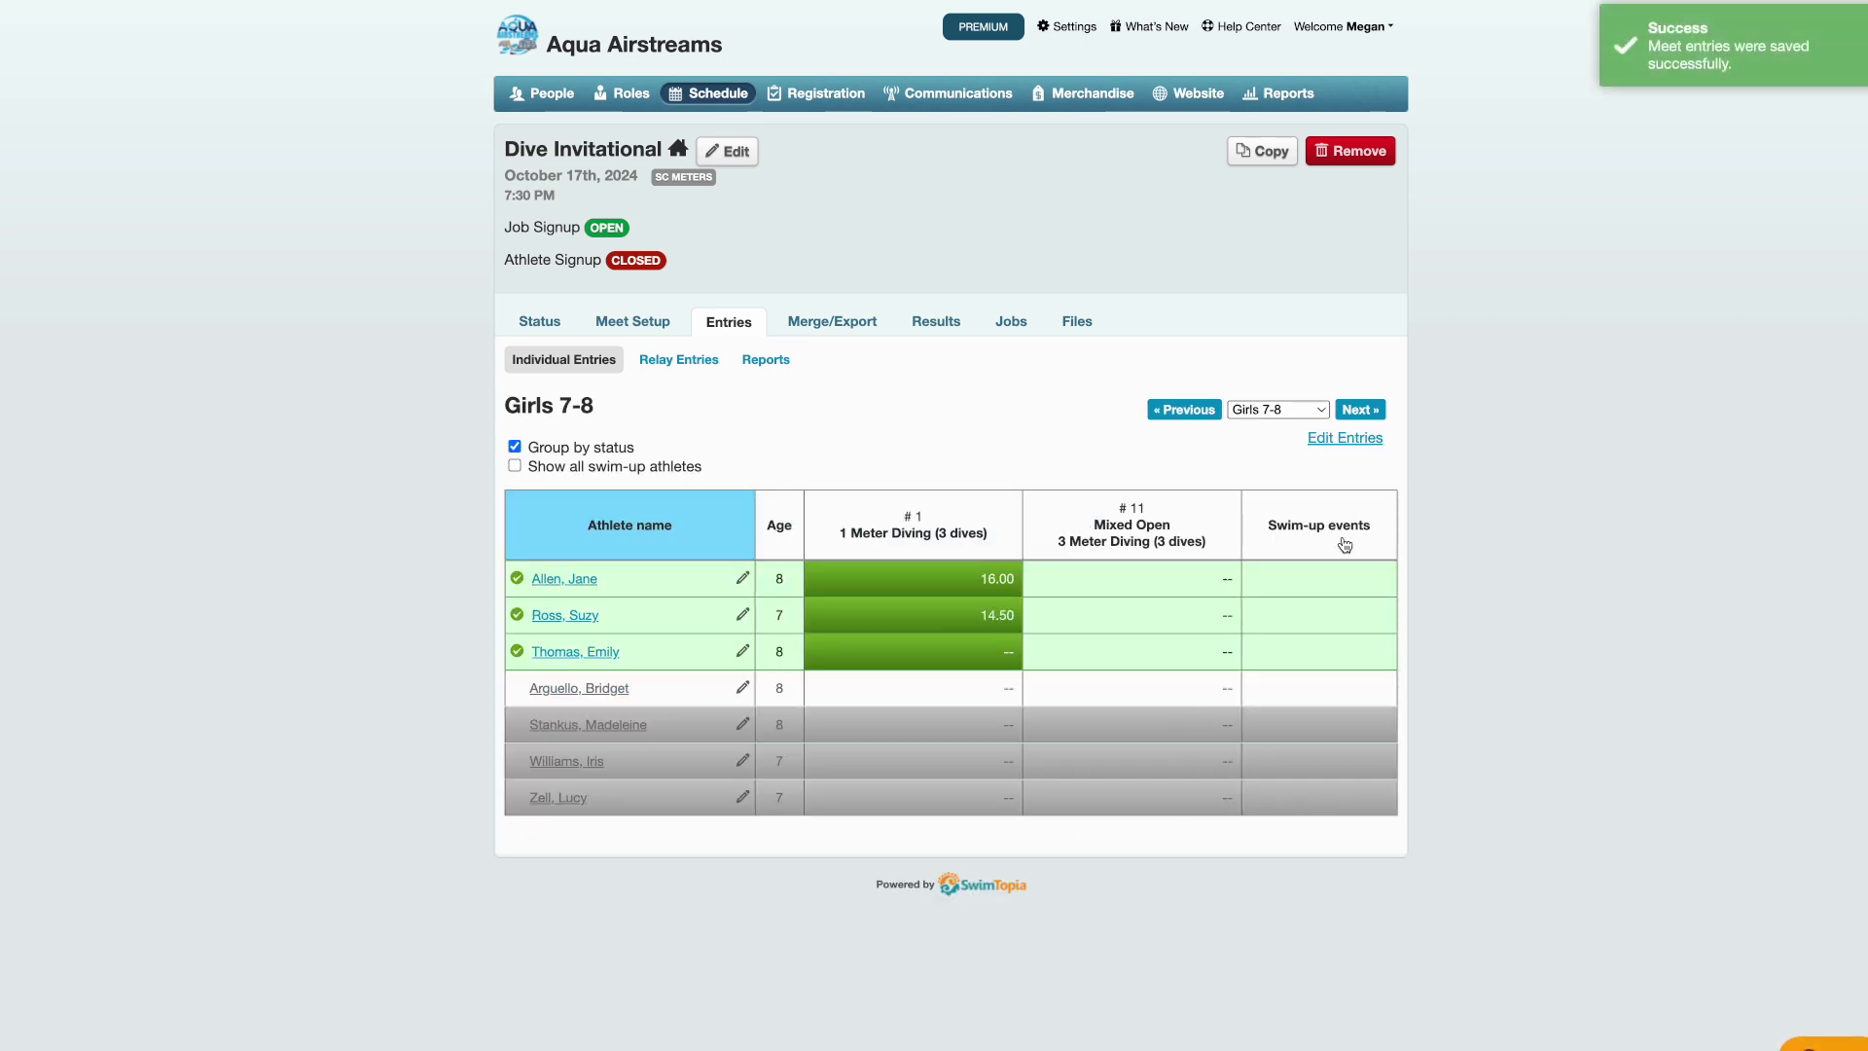
- For Boys 7-8, enter the first attending athlete in event #2 1m Diving with a custom time of 12.5 and save
{"action": "left_click", "coordinate": [1360, 409]}
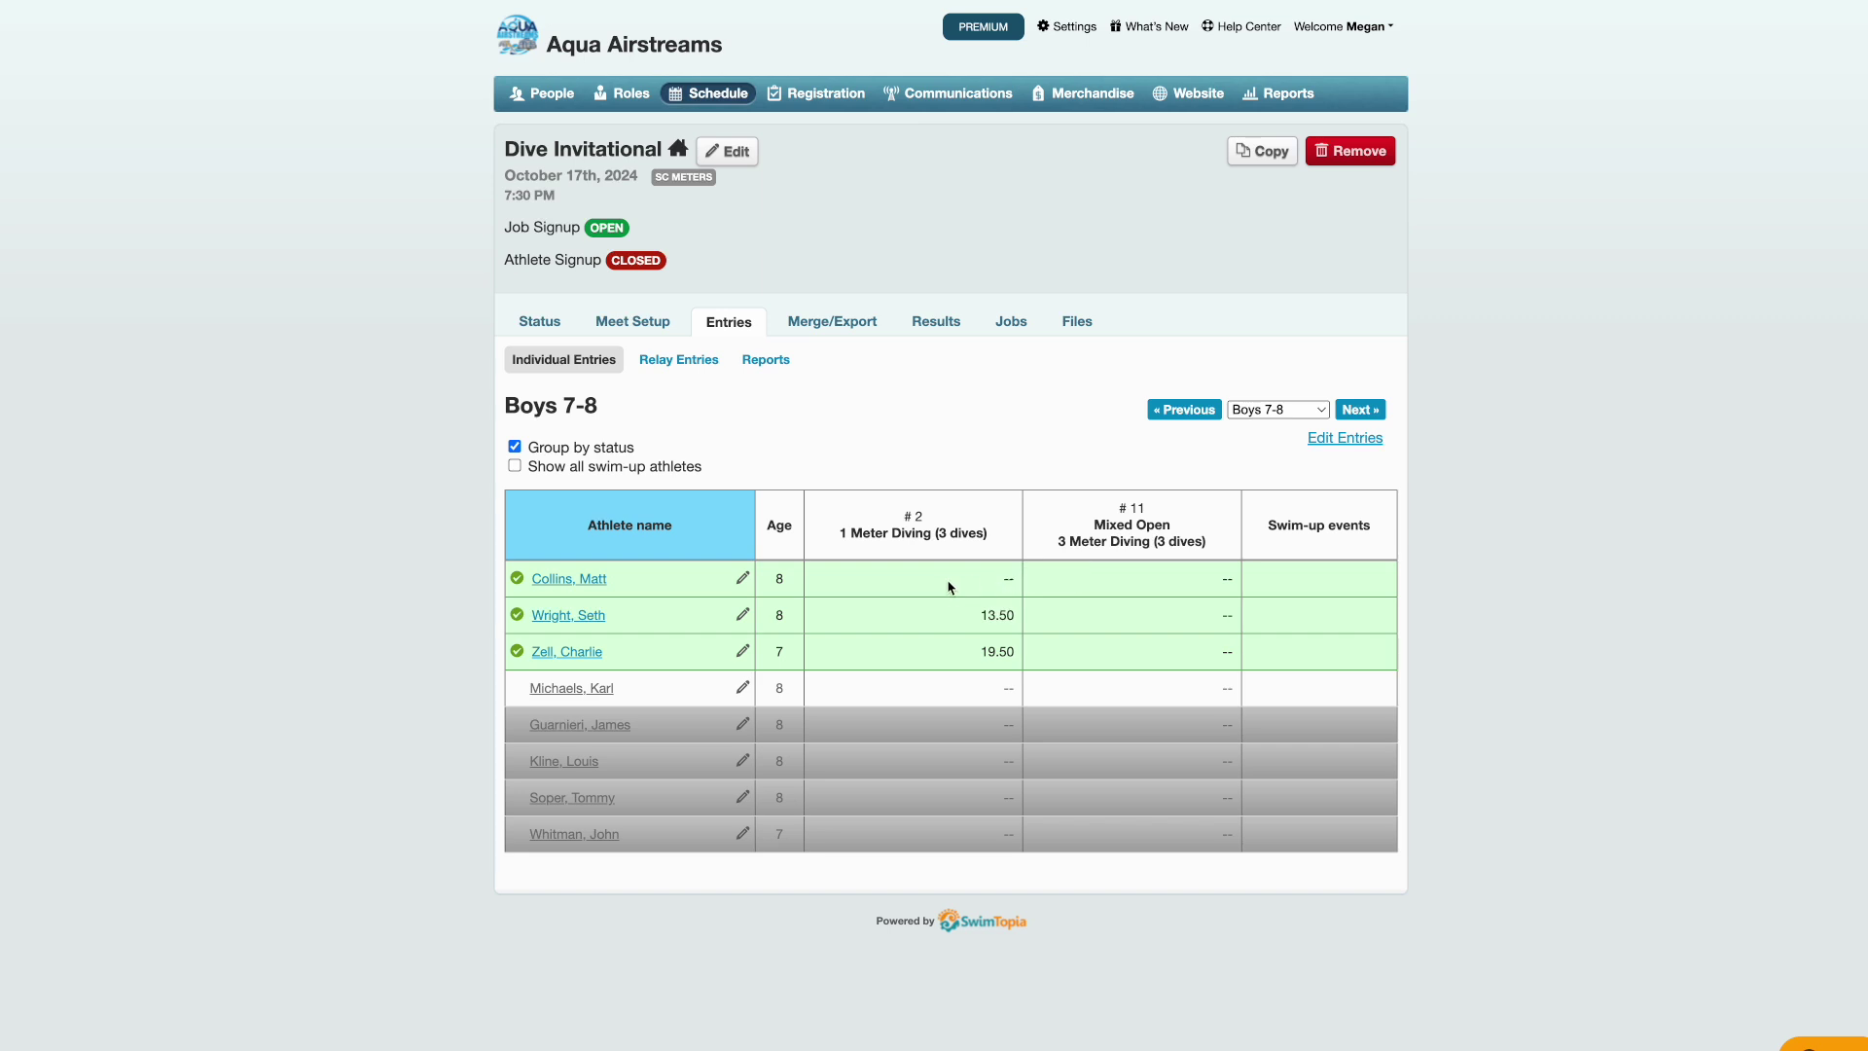
{"action": "left_click", "coordinate": [741, 581]}
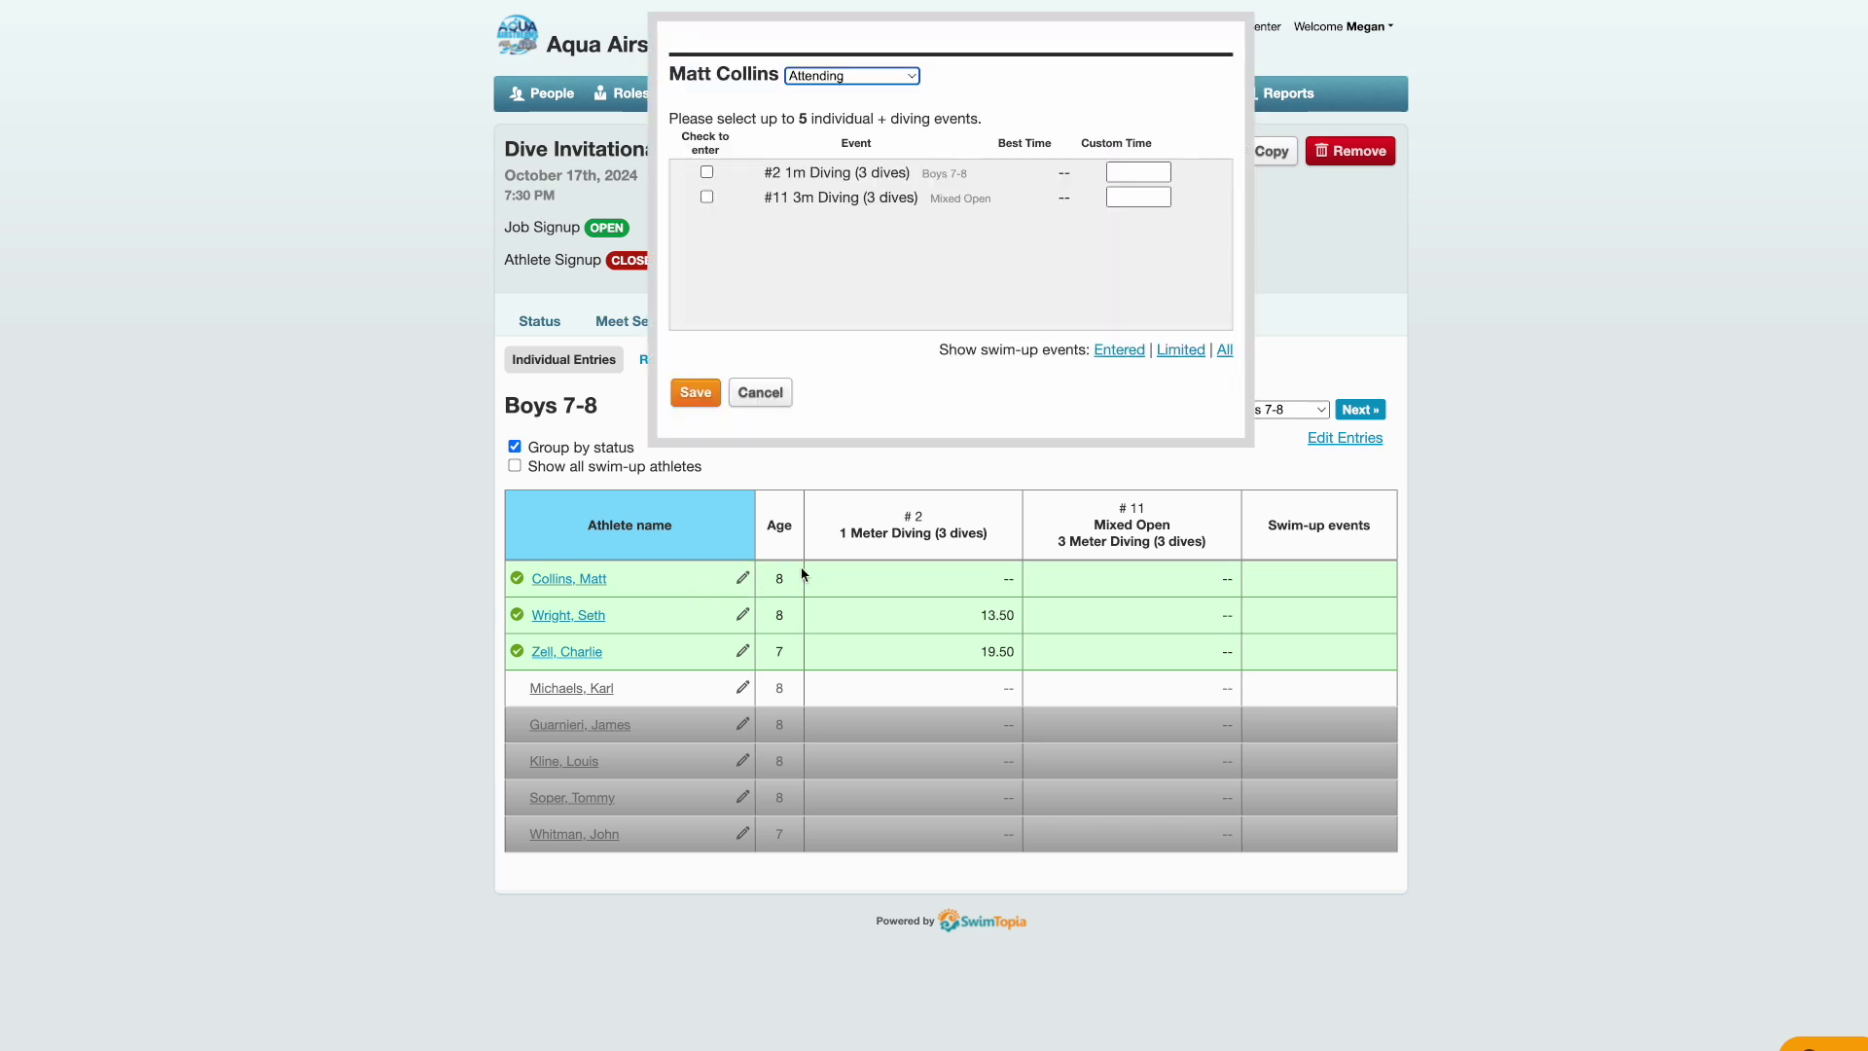
{"action": "left_click", "coordinate": [707, 172]}
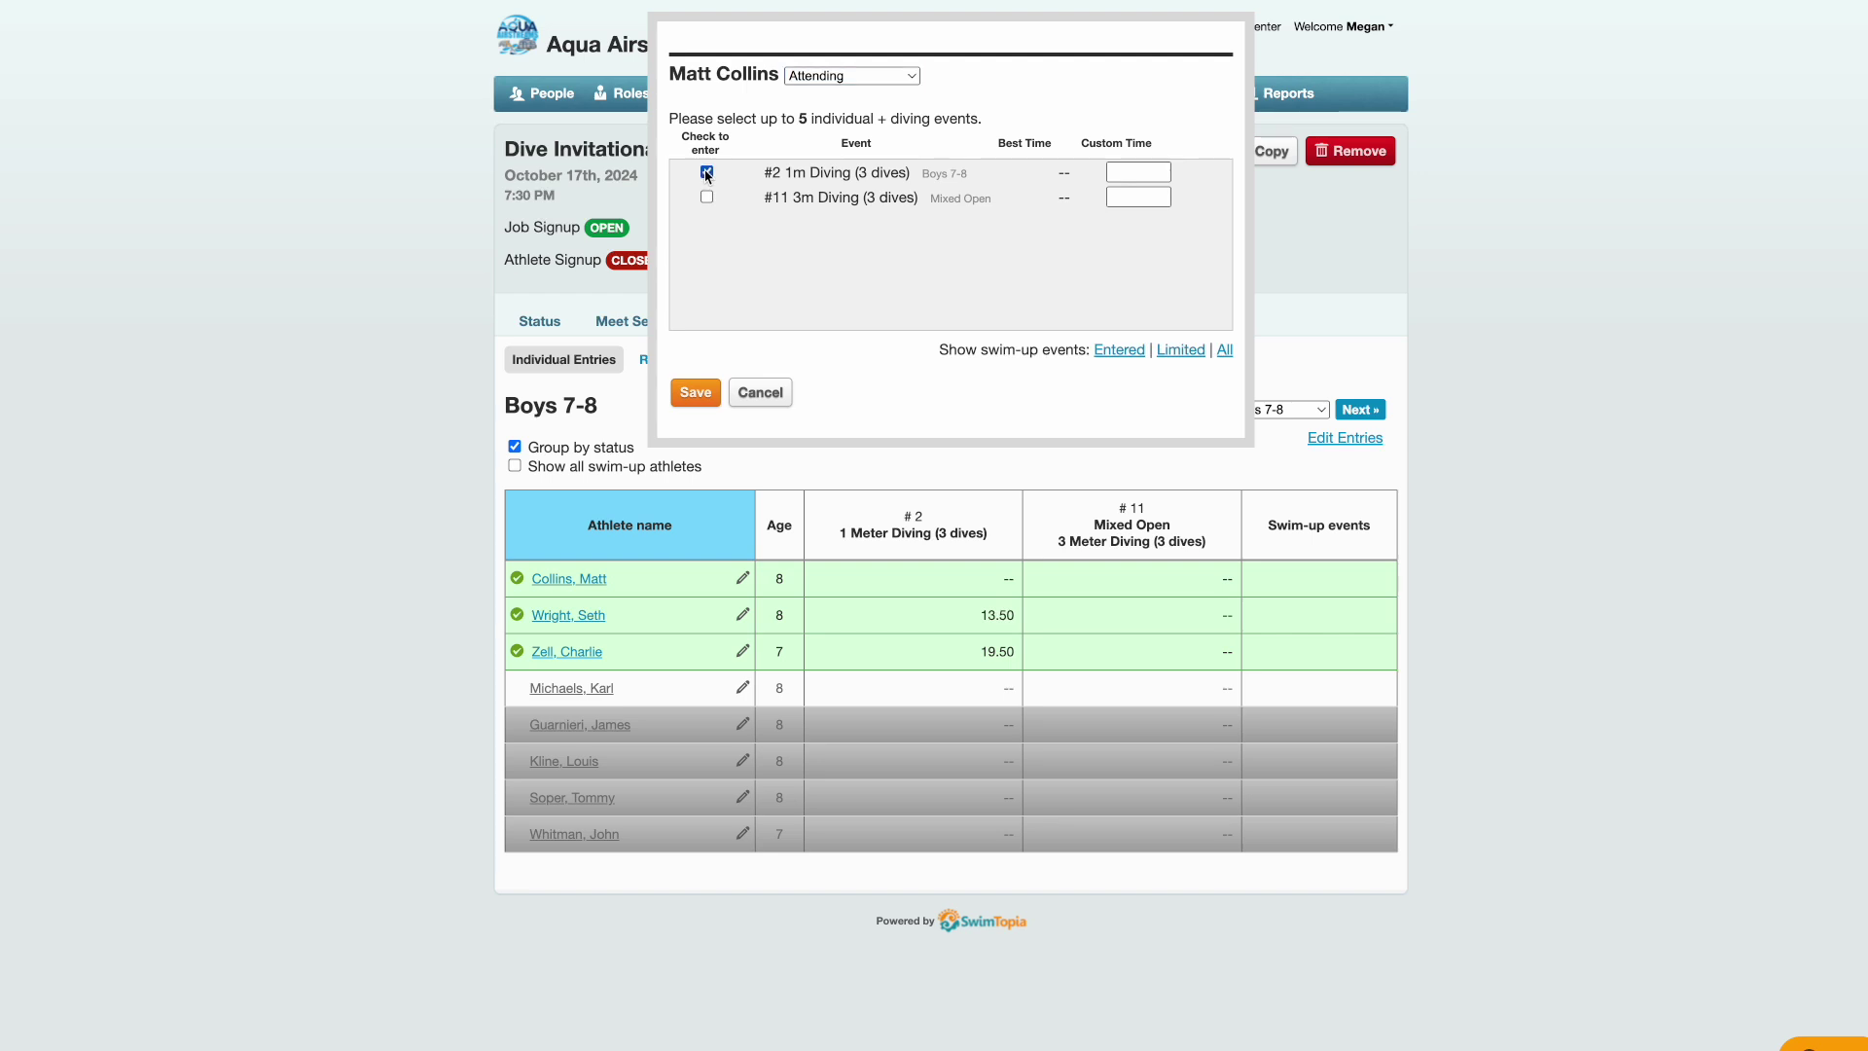
{"action": "left_click", "coordinate": [1136, 173]}
{"action": "type", "text": "12.5"}
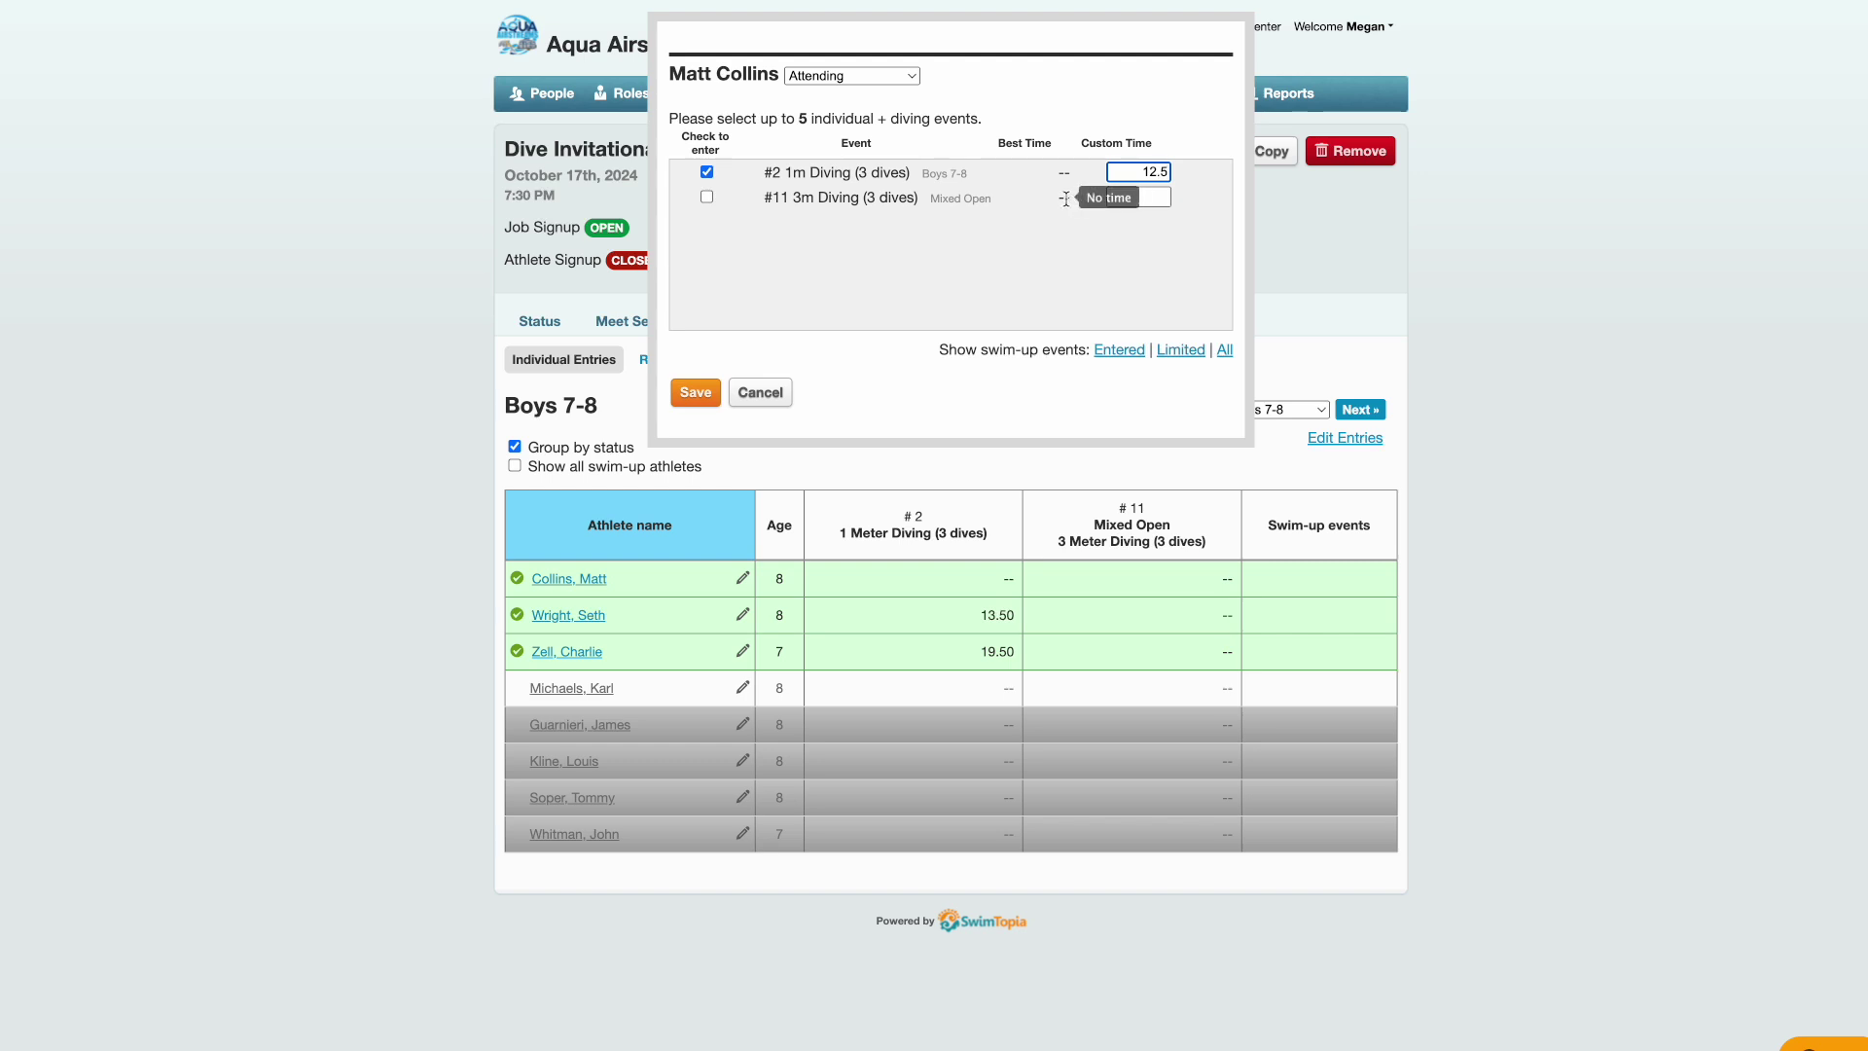
{"action": "left_click", "coordinate": [696, 392]}
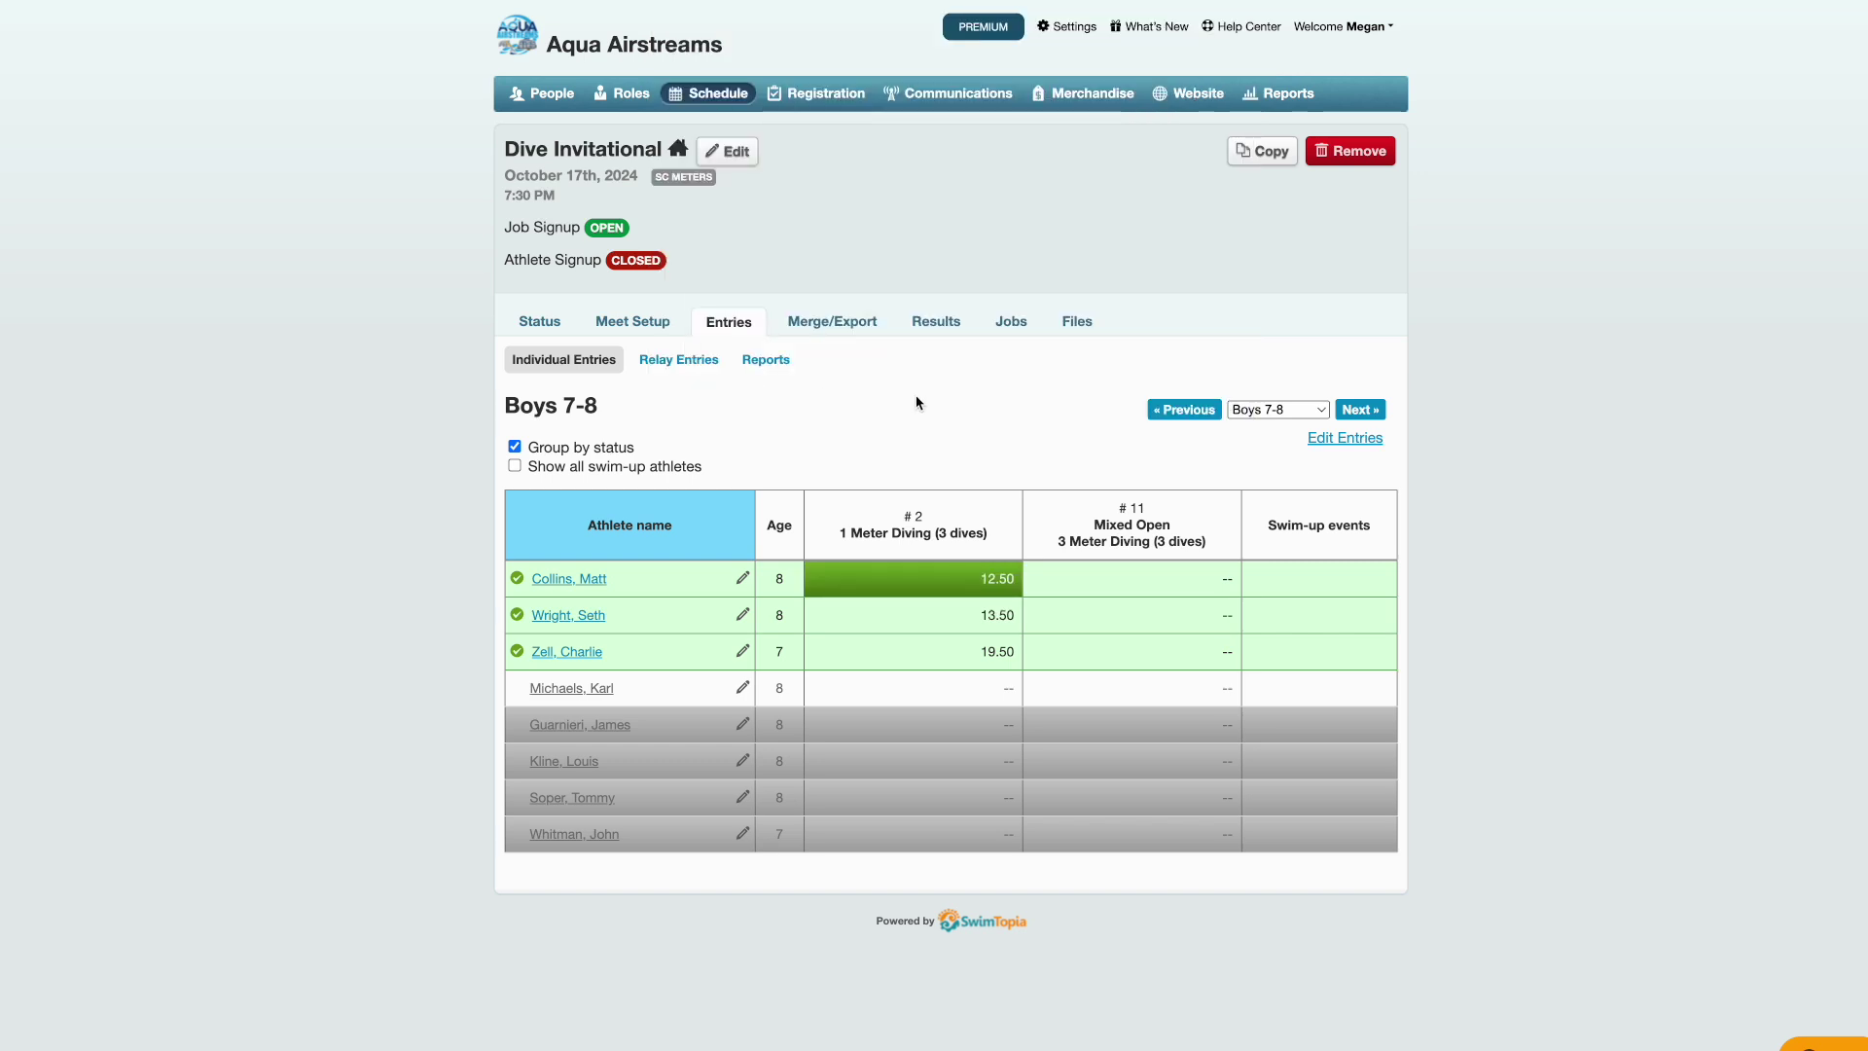
- Enter the other two attending Boys 7-8 athletes in event #2 1 Meter Diving, save the entries, and advance to the next age group
{"action": "mouse_move", "coordinate": [1005, 574]}
{"action": "left_click", "coordinate": [1372, 437]}
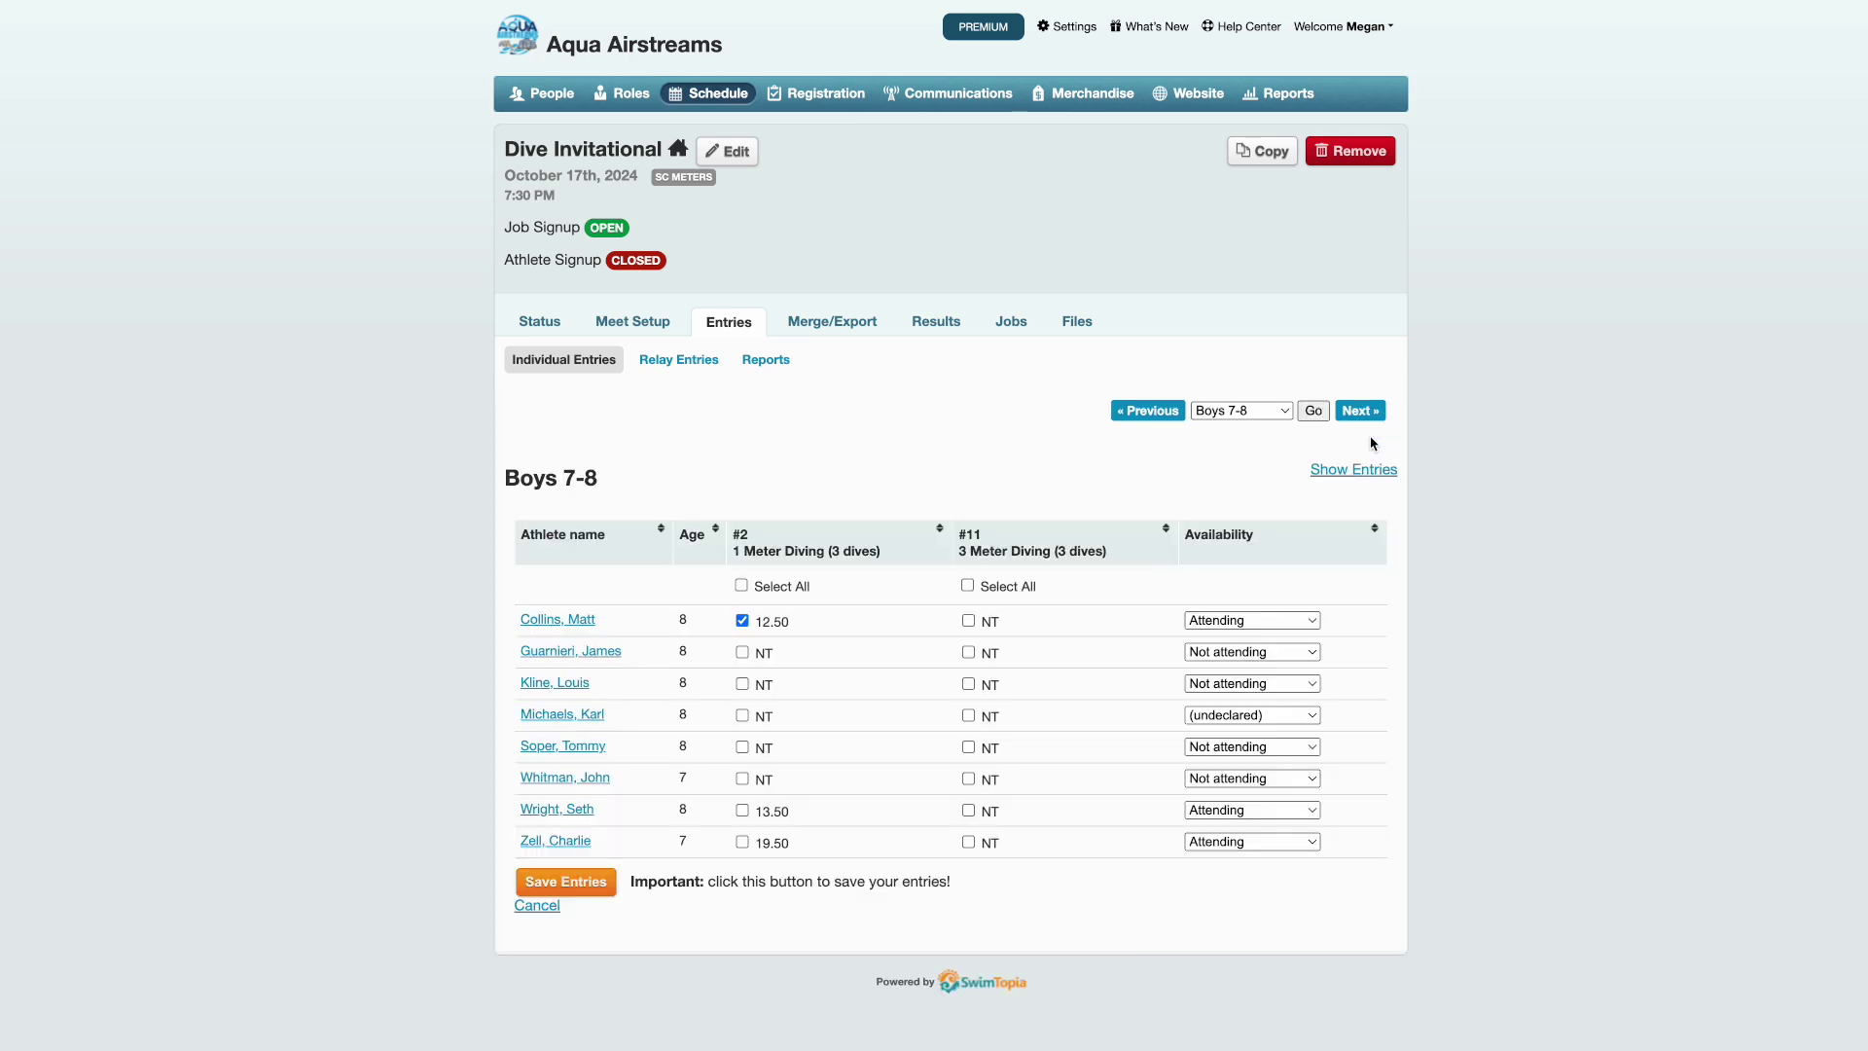
{"action": "left_click", "coordinate": [1222, 545]}
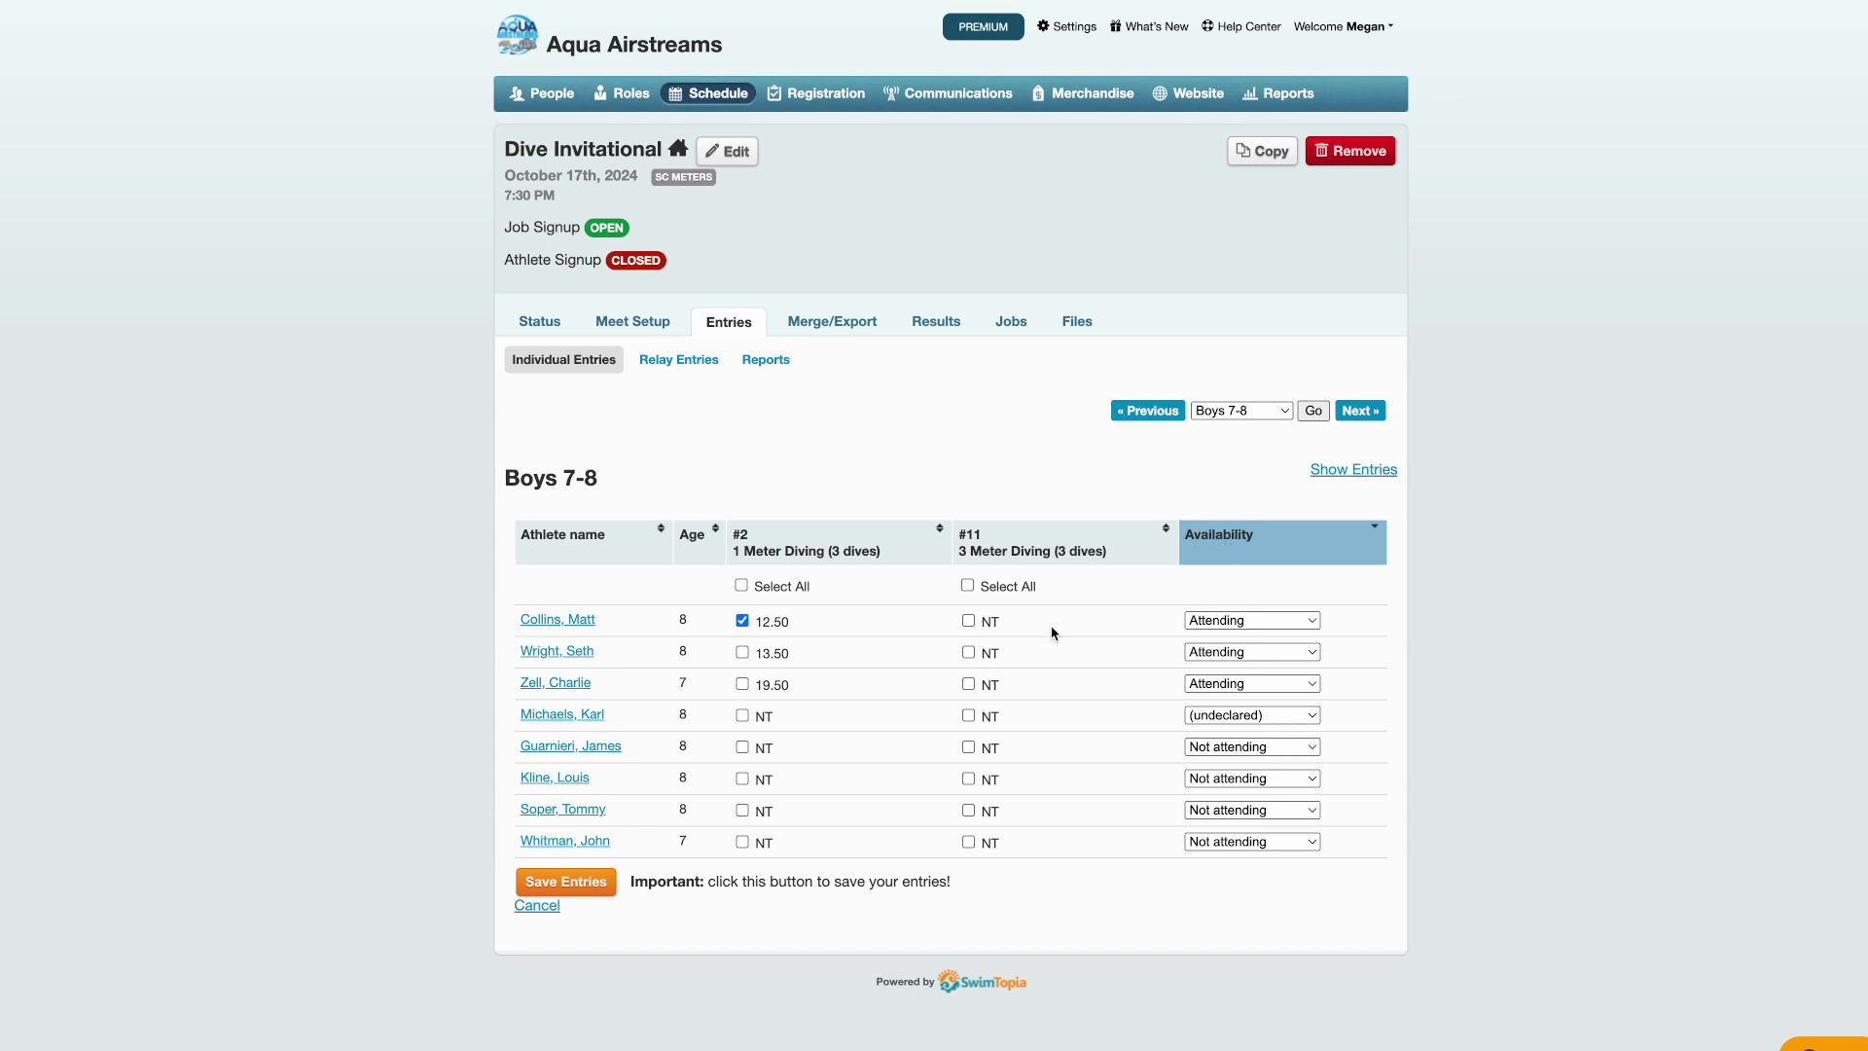
{"action": "left_click", "coordinate": [742, 652]}
{"action": "left_click", "coordinate": [742, 684]}
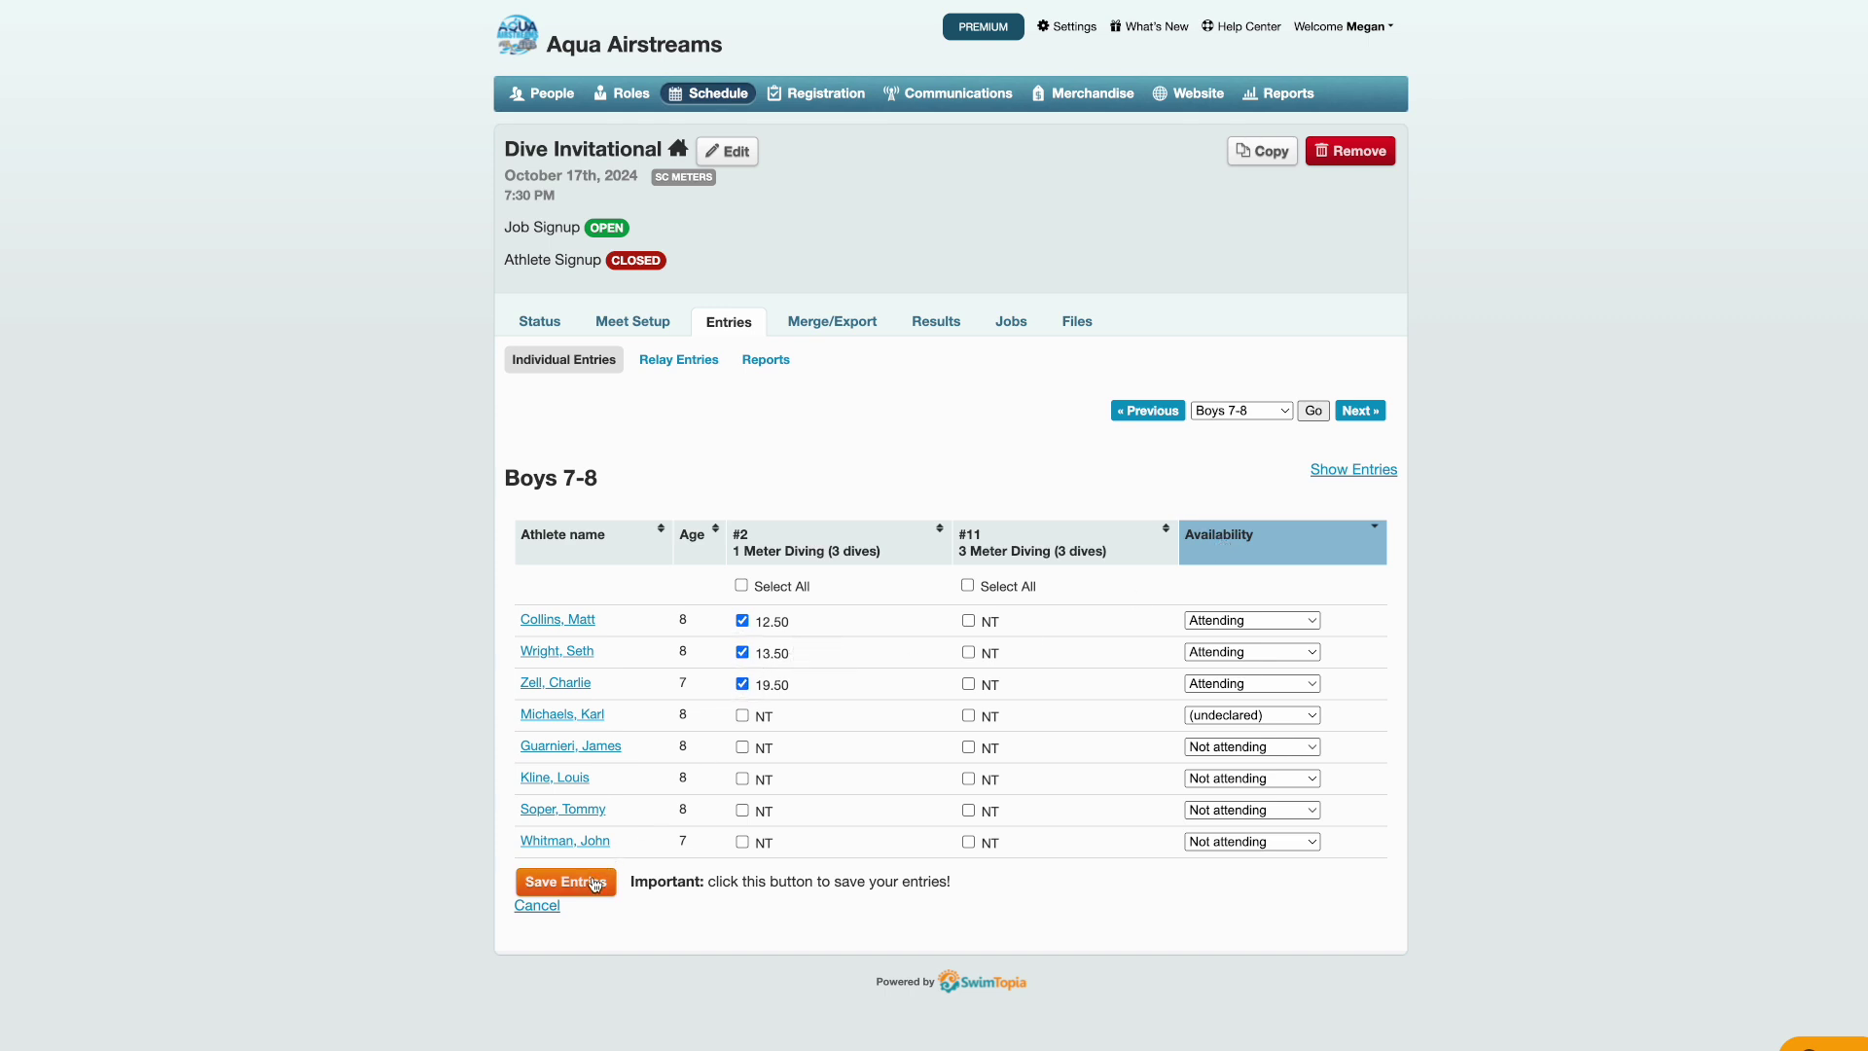
{"action": "left_click", "coordinate": [595, 883]}
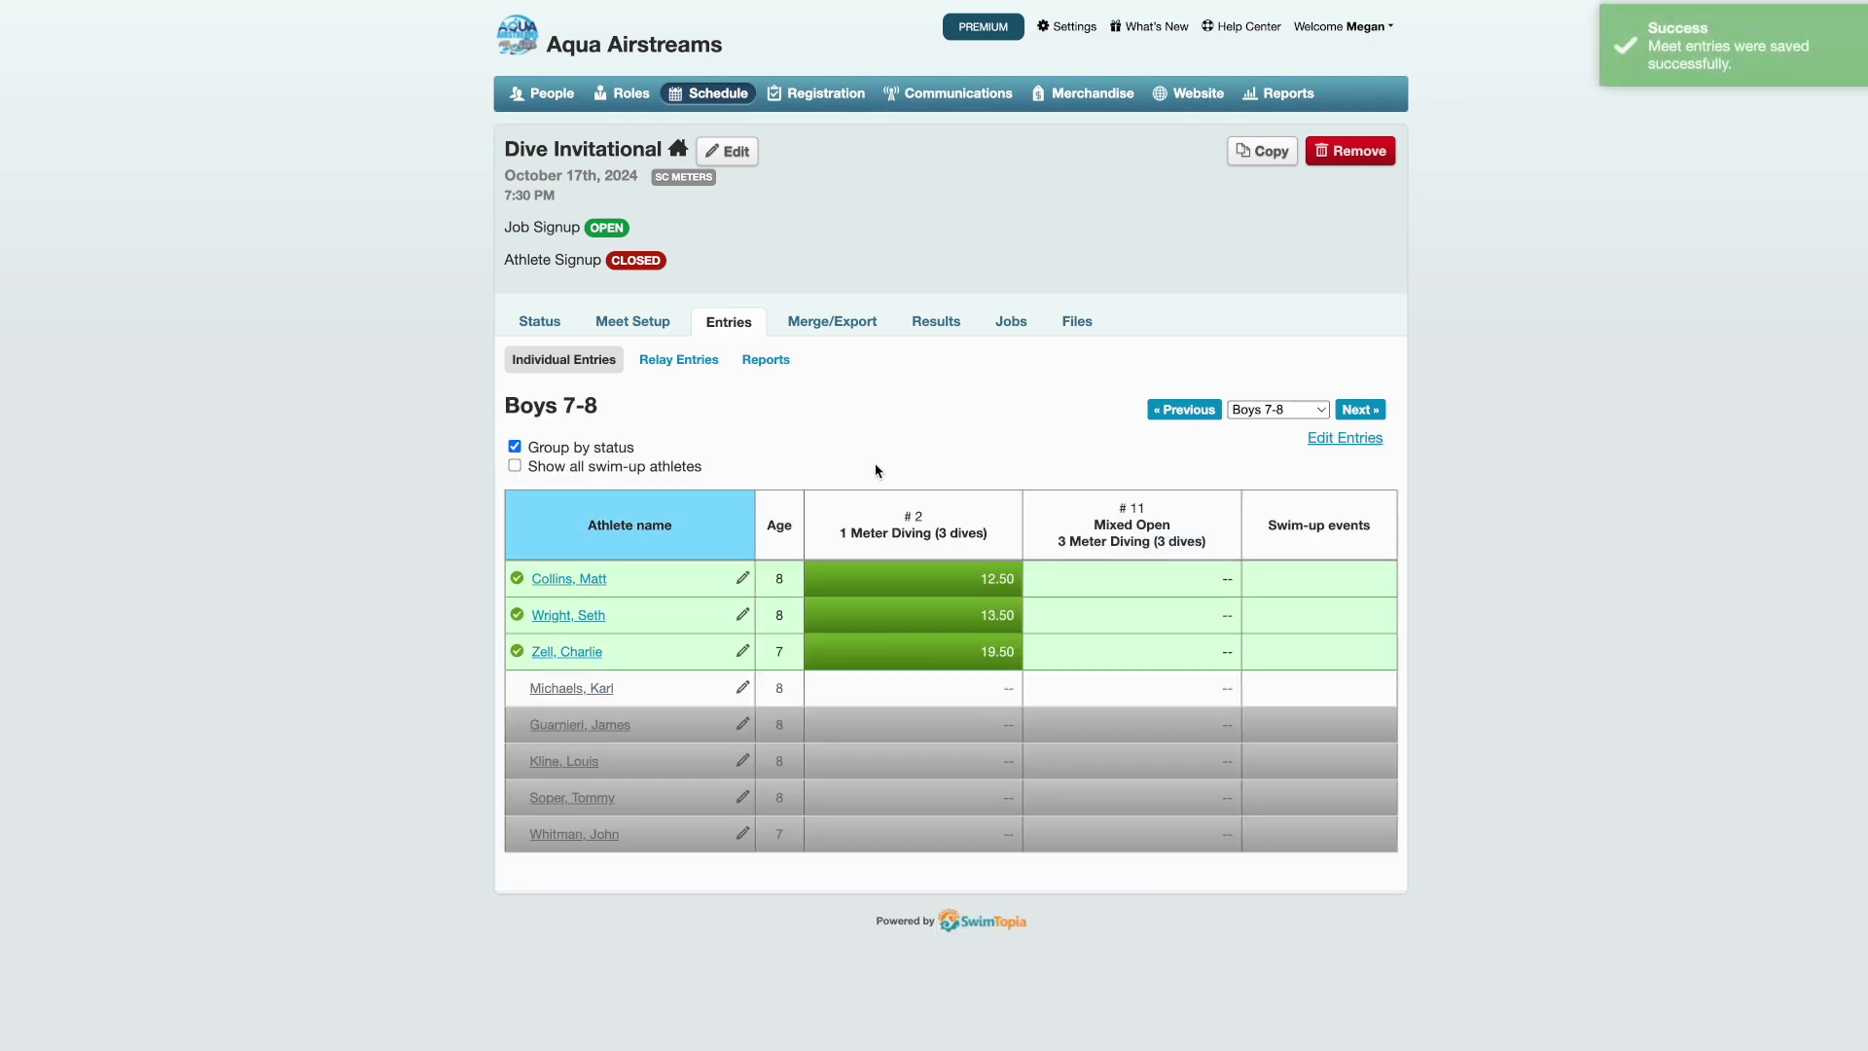
{"action": "left_click", "coordinate": [1371, 413]}
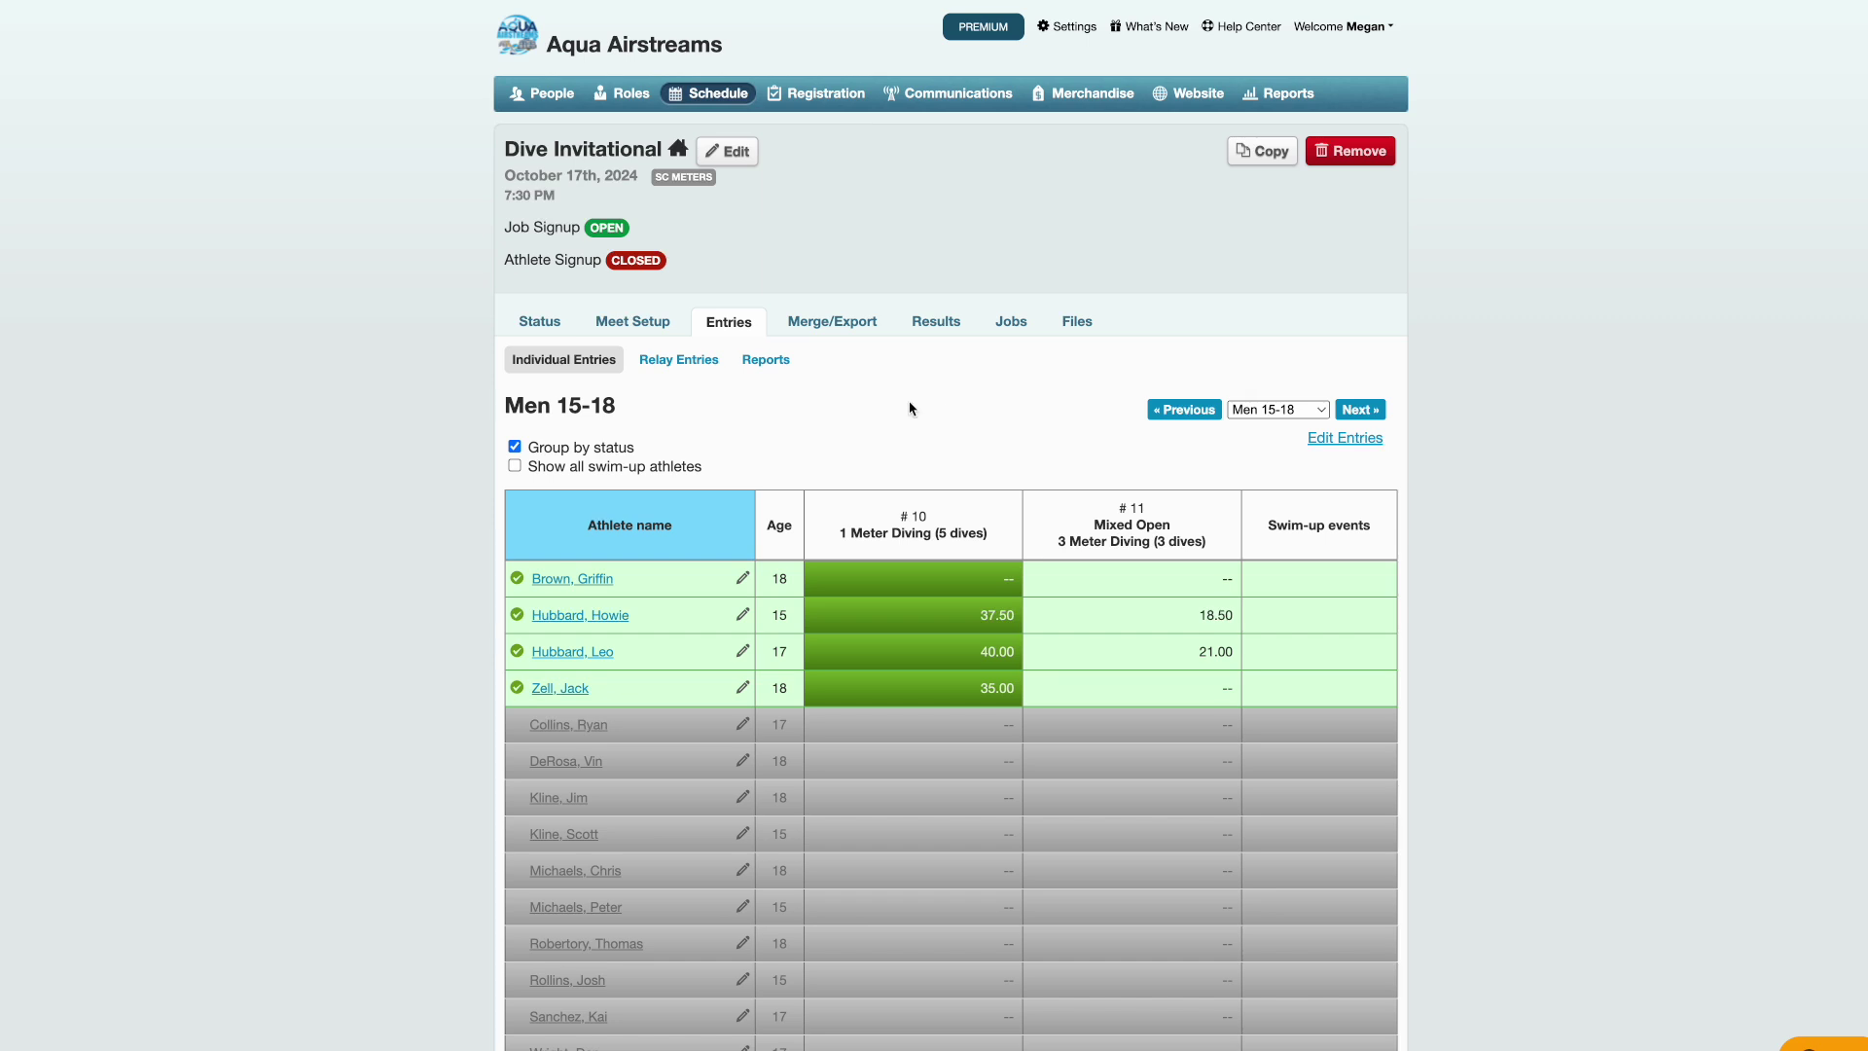
- Lock out all entry changes for the meet and mark the Aqua Airstreams entries as ready to merge
{"action": "left_click", "coordinate": [830, 323]}
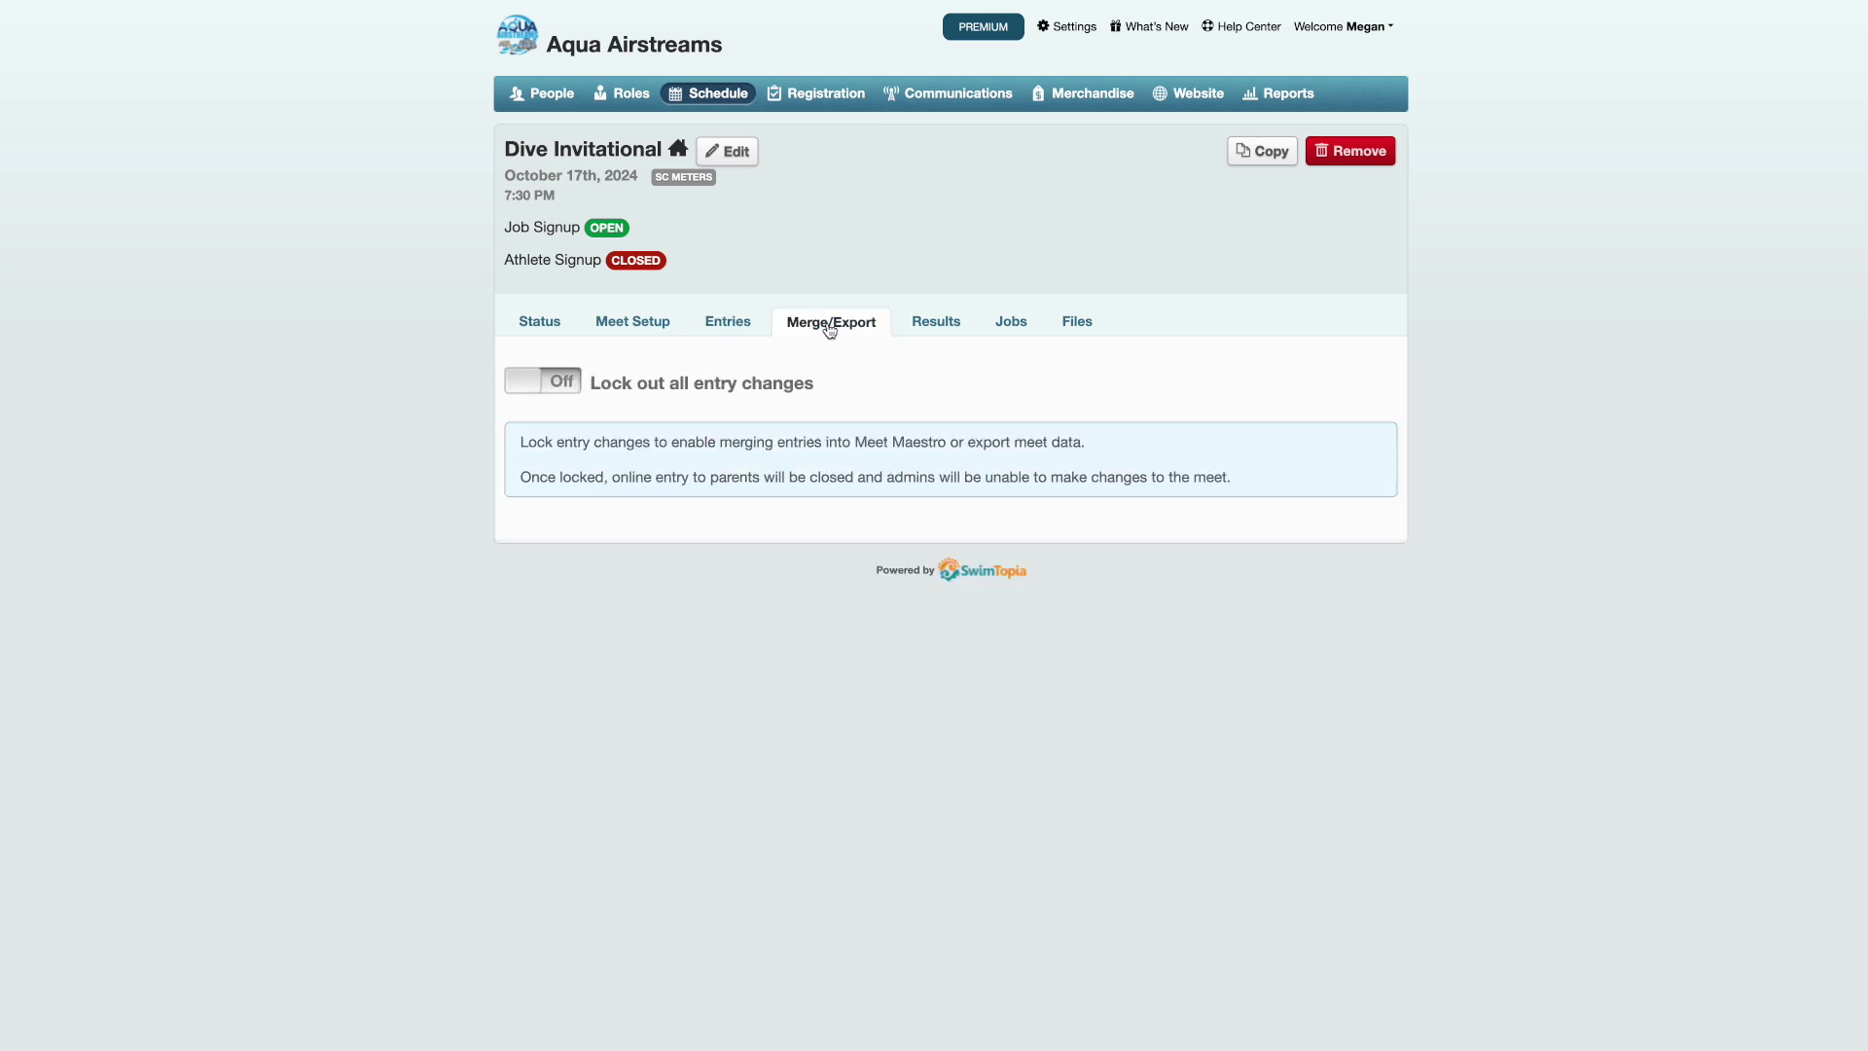
{"action": "left_click", "coordinate": [523, 386]}
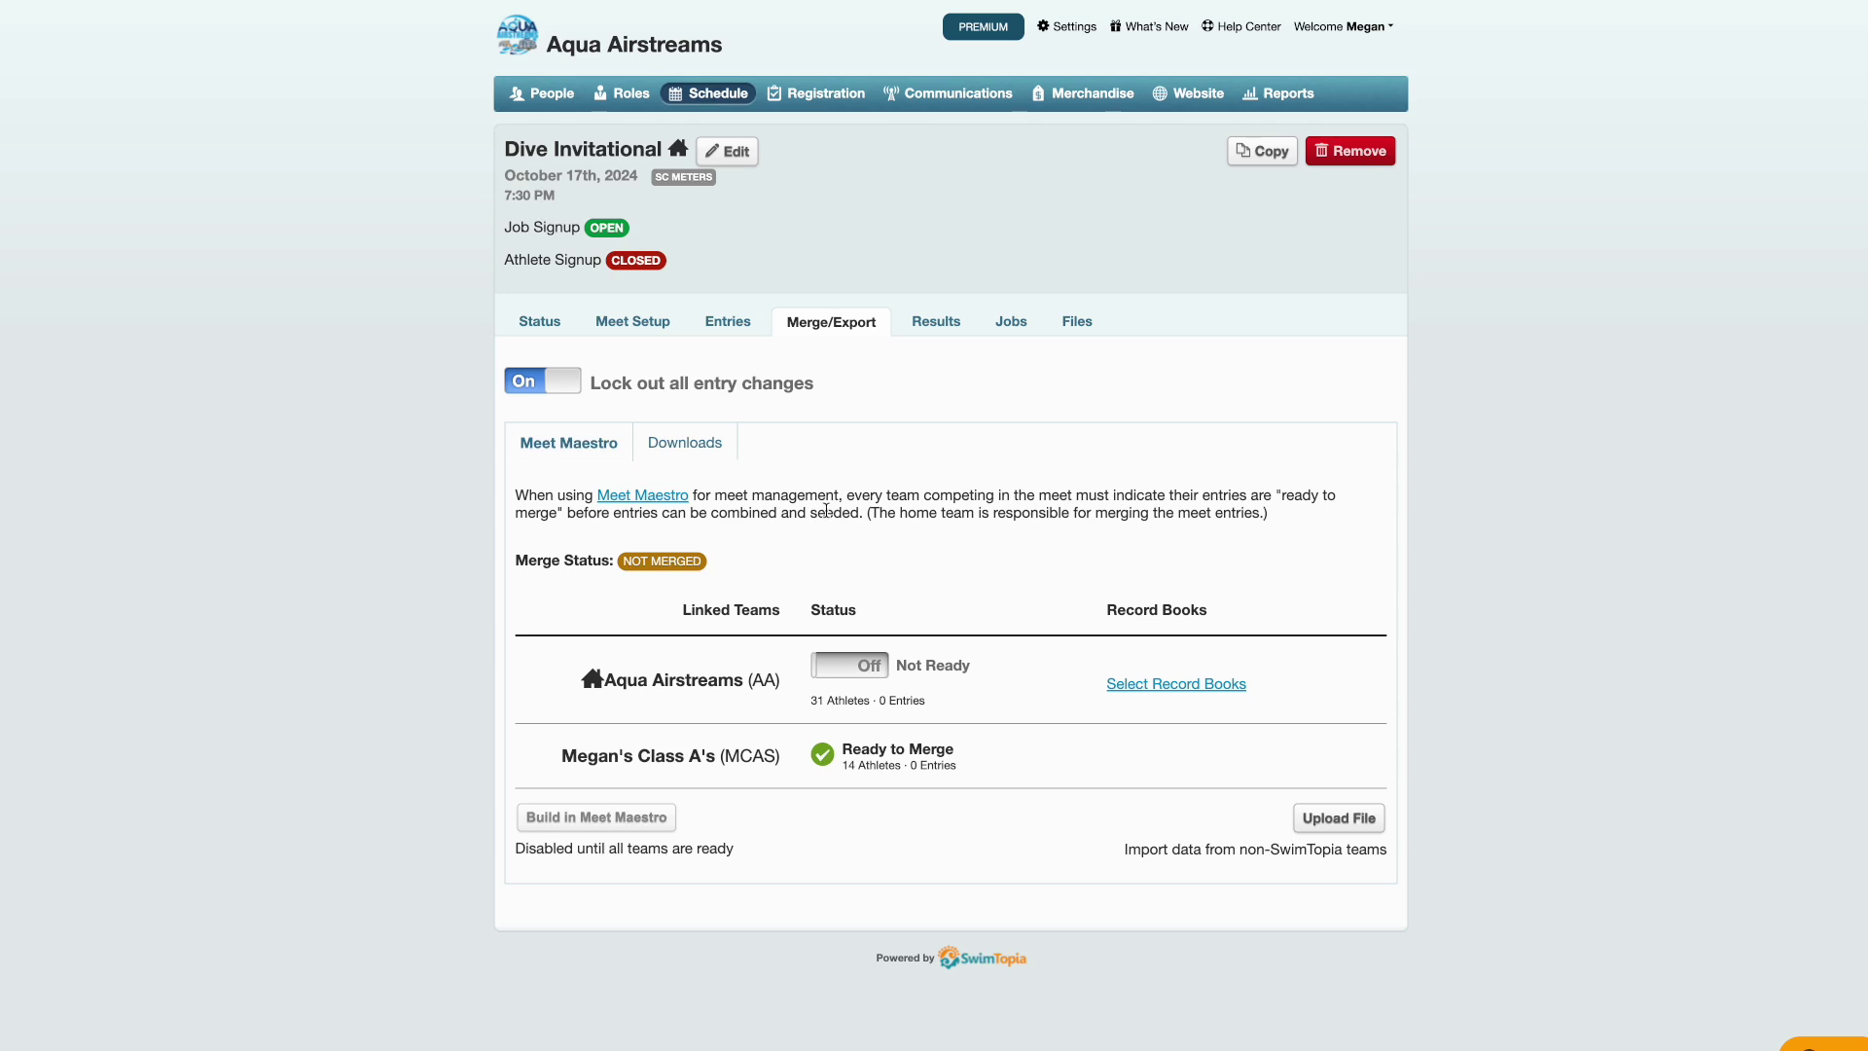
{"action": "left_click", "coordinate": [853, 671]}
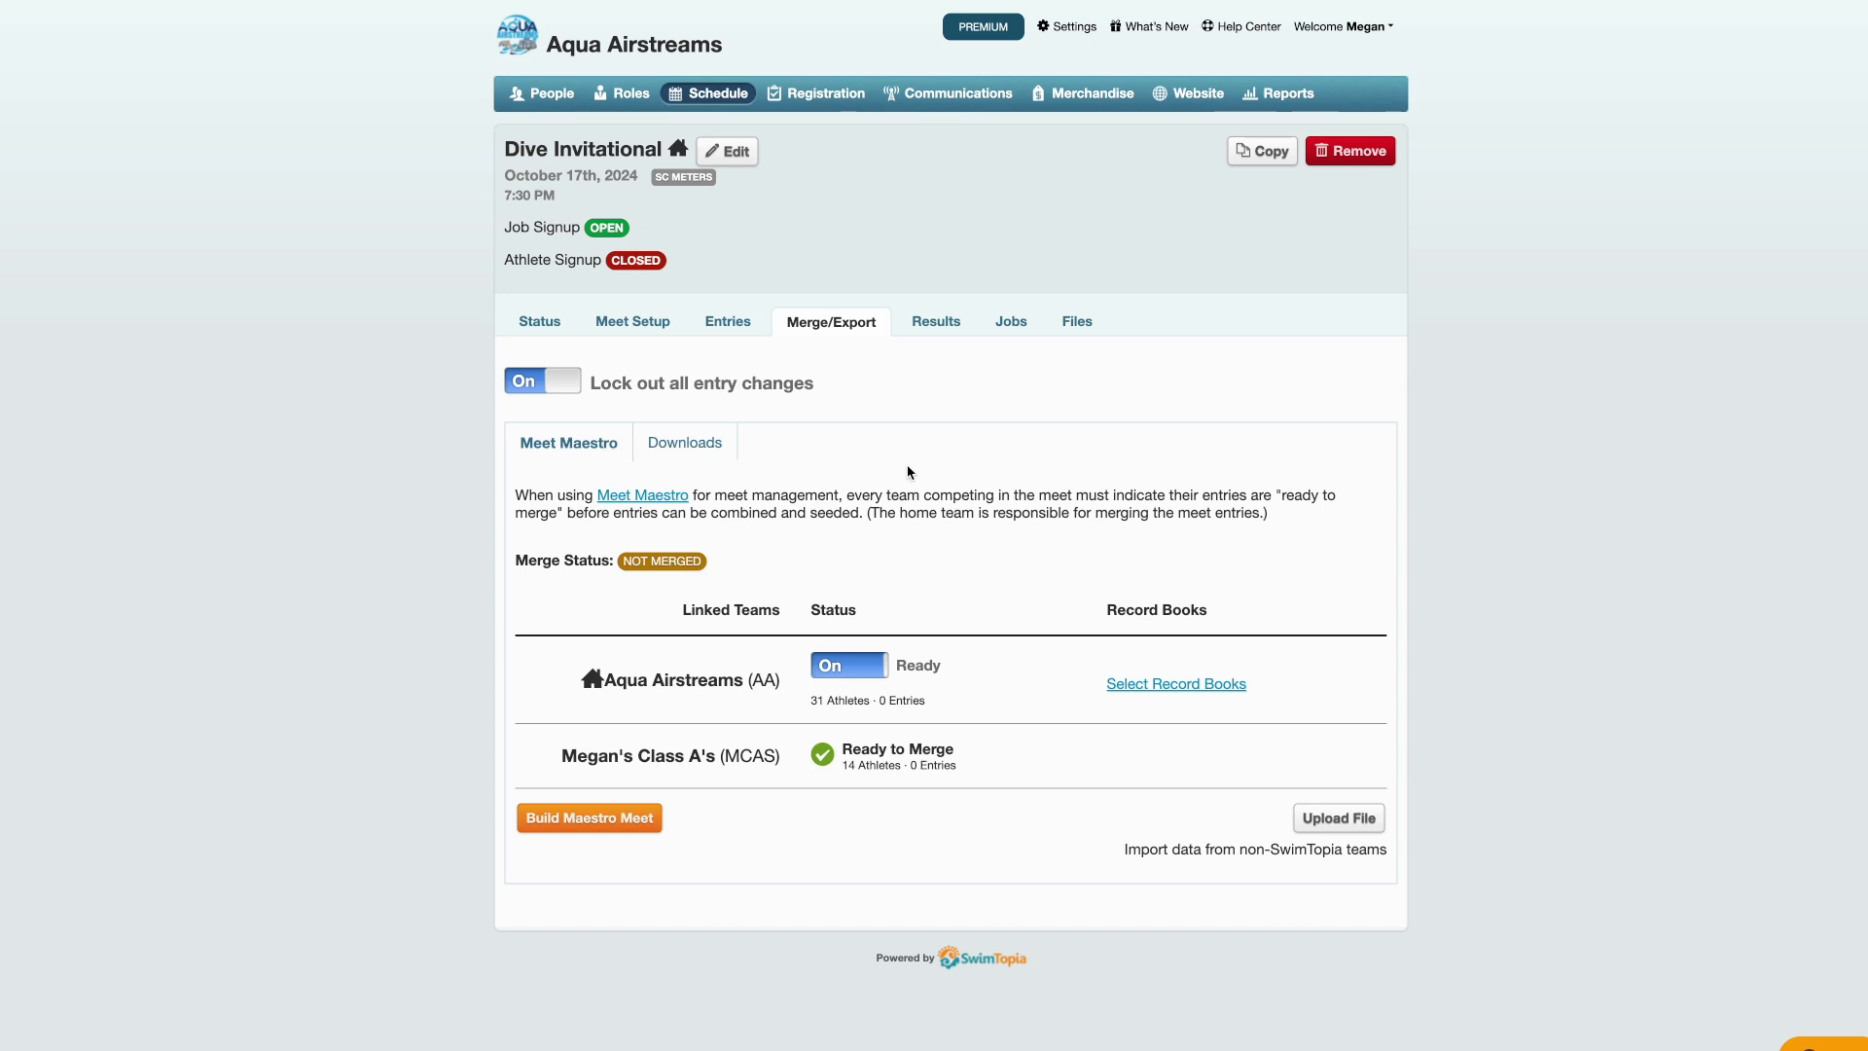
- Bring up the meet entries exports and choose the Meet Entries file in Hy-Tek format
{"action": "left_click", "coordinate": [679, 450]}
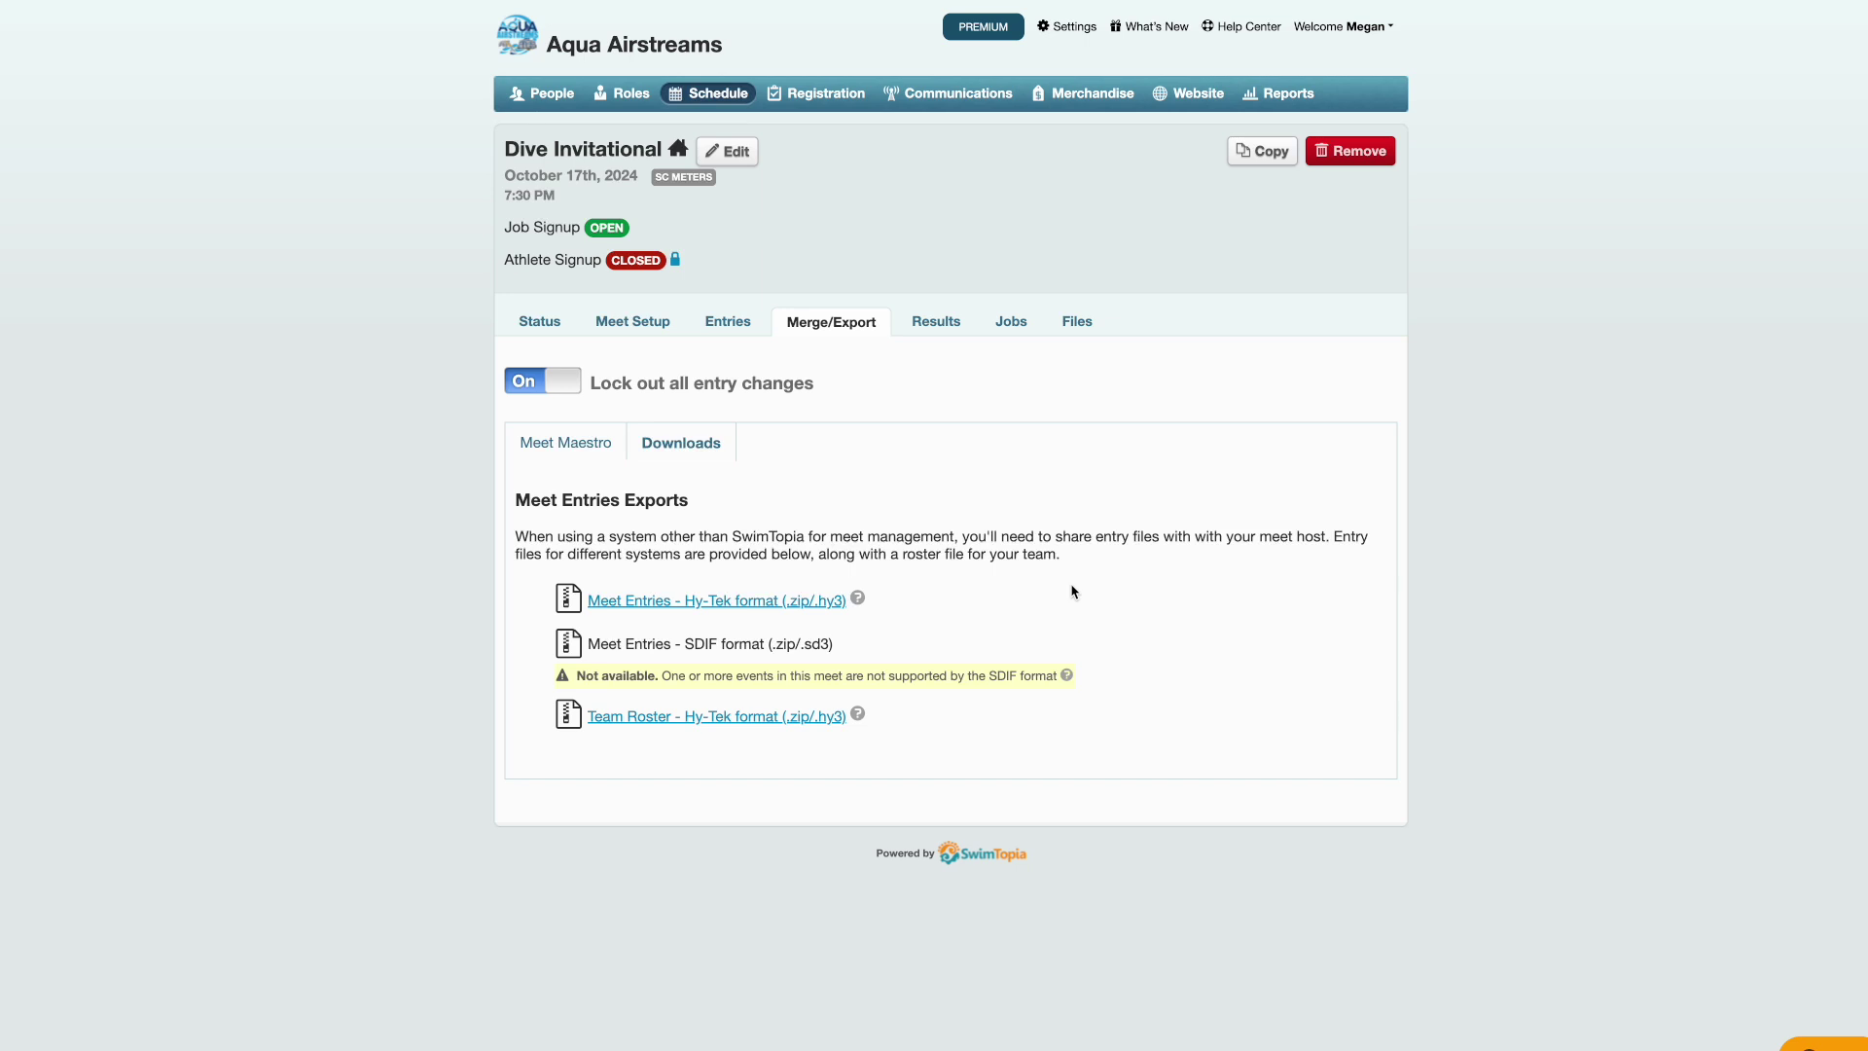
{"action": "left_click", "coordinate": [705, 603]}
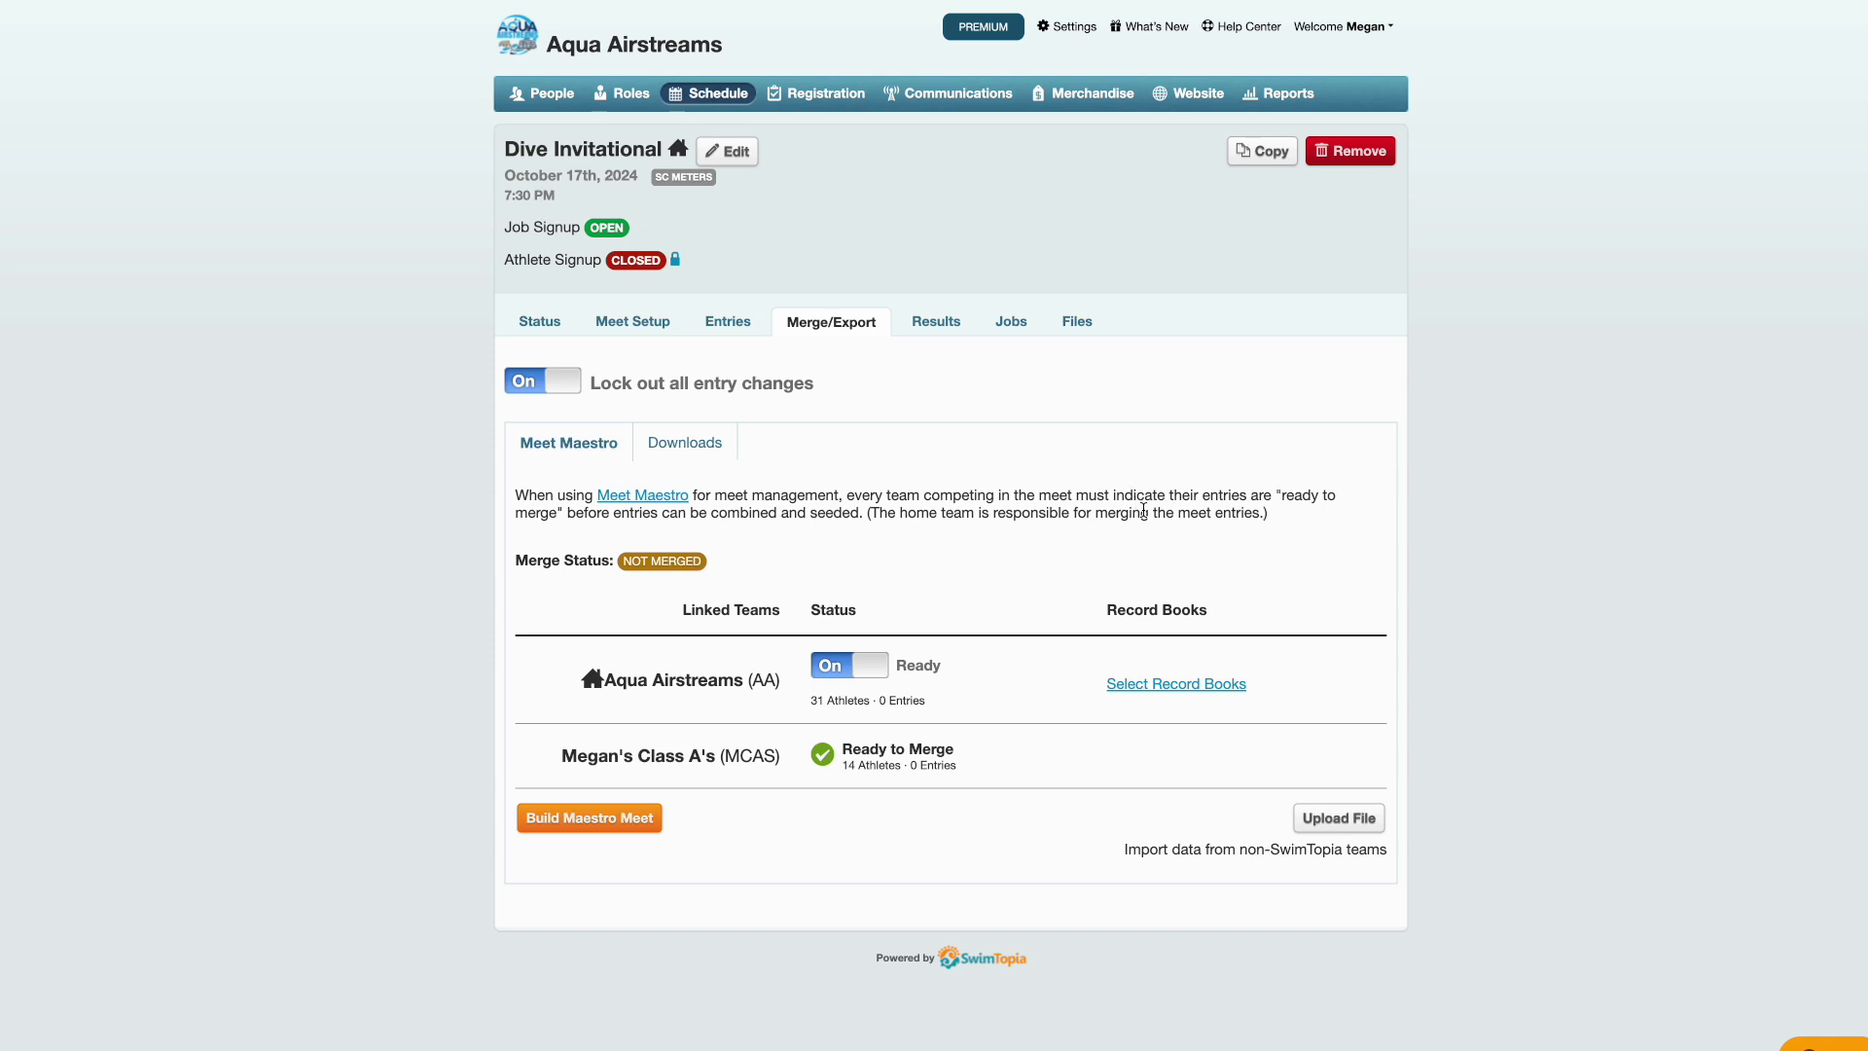
- Assign the Team Diving record book to Aqua Airstreams and build the Maestro meet as Short Course Meters (25m) with 6 lanes
{"action": "left_click", "coordinate": [1163, 687]}
{"action": "scroll", "coordinate": [884, 600], "scroll_direction": "down", "scroll_amount": 5}
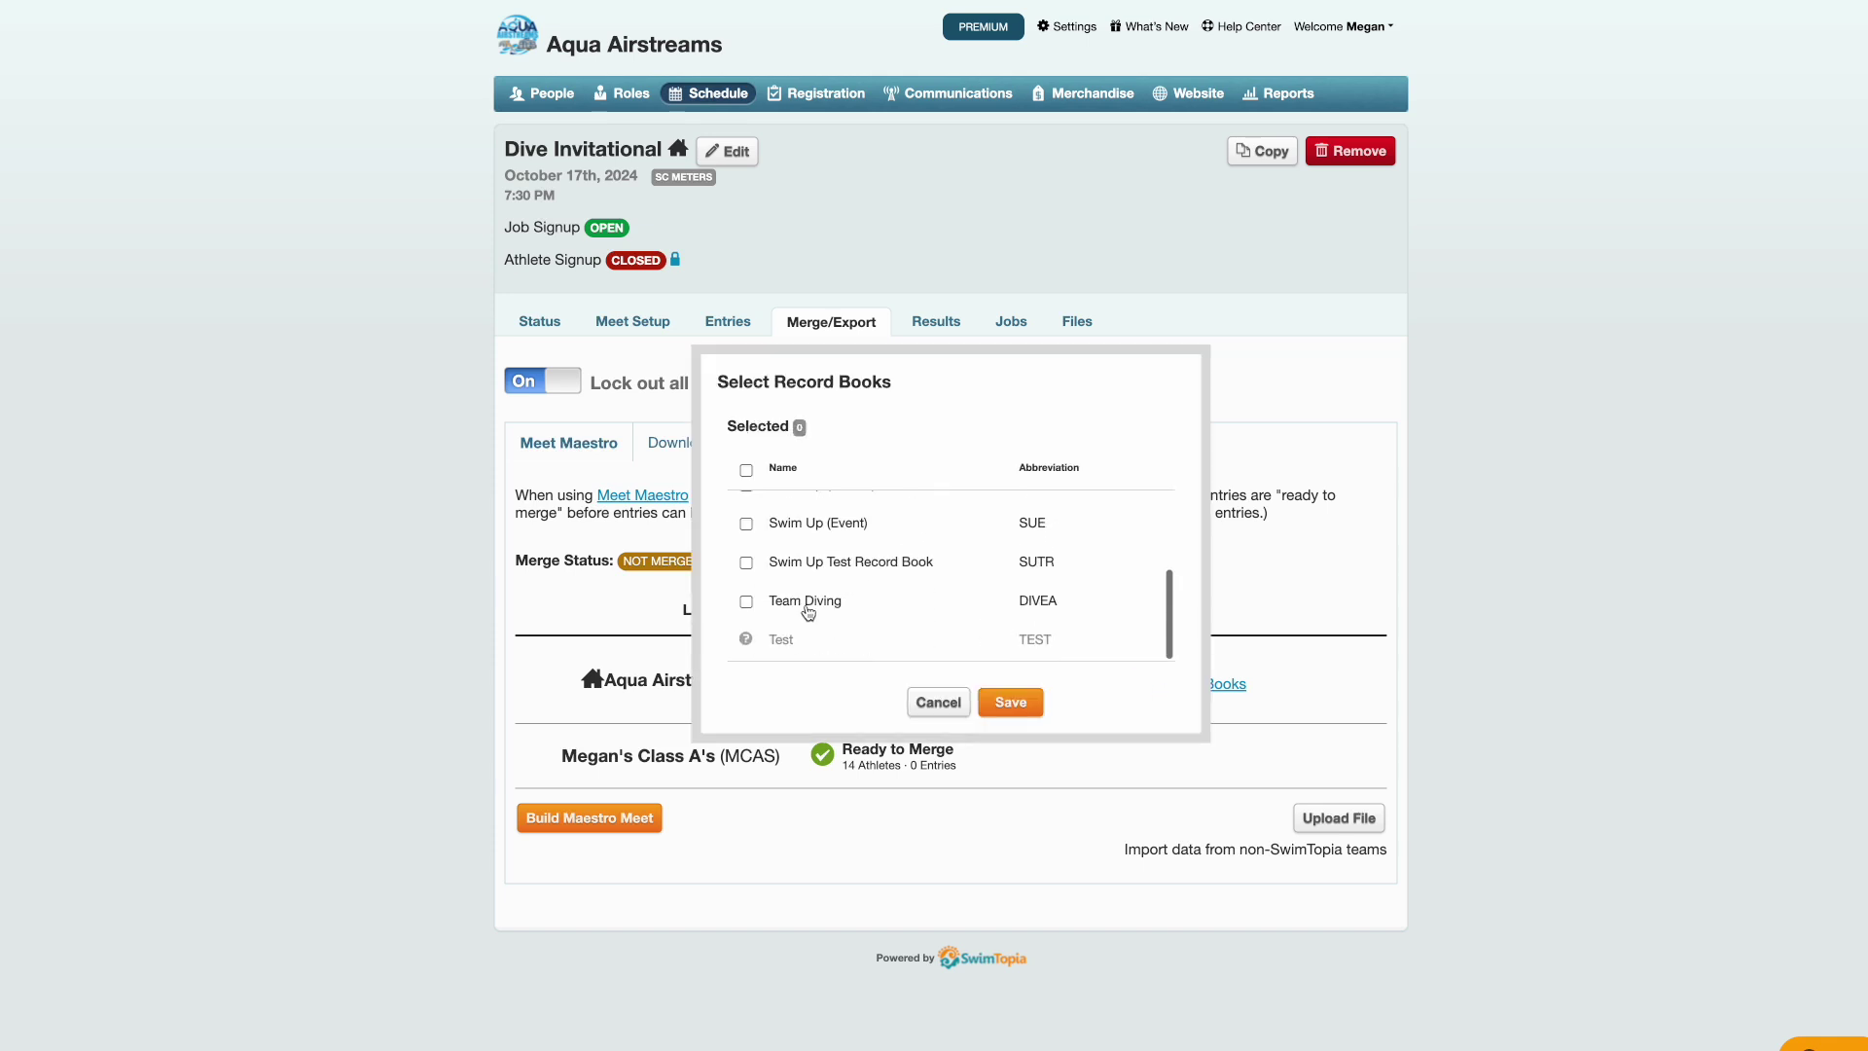
{"action": "left_click", "coordinate": [746, 601]}
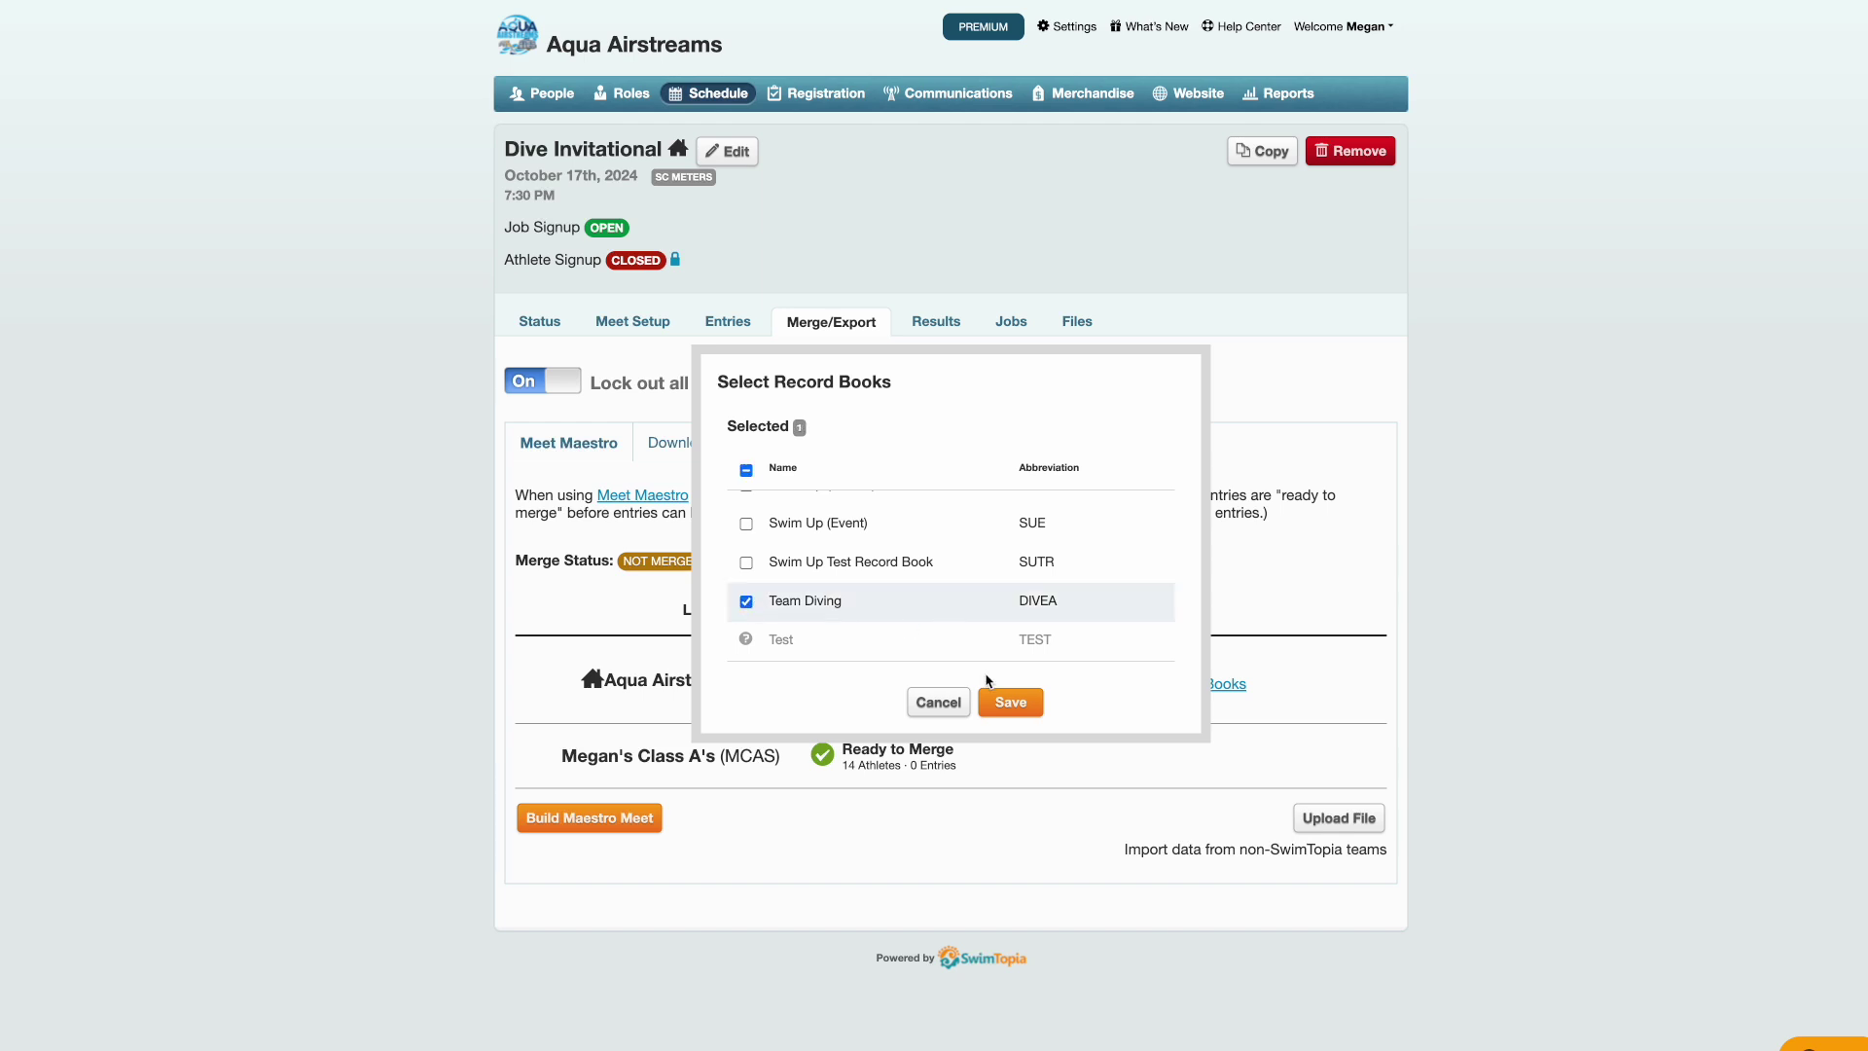
{"action": "left_click", "coordinate": [1011, 702]}
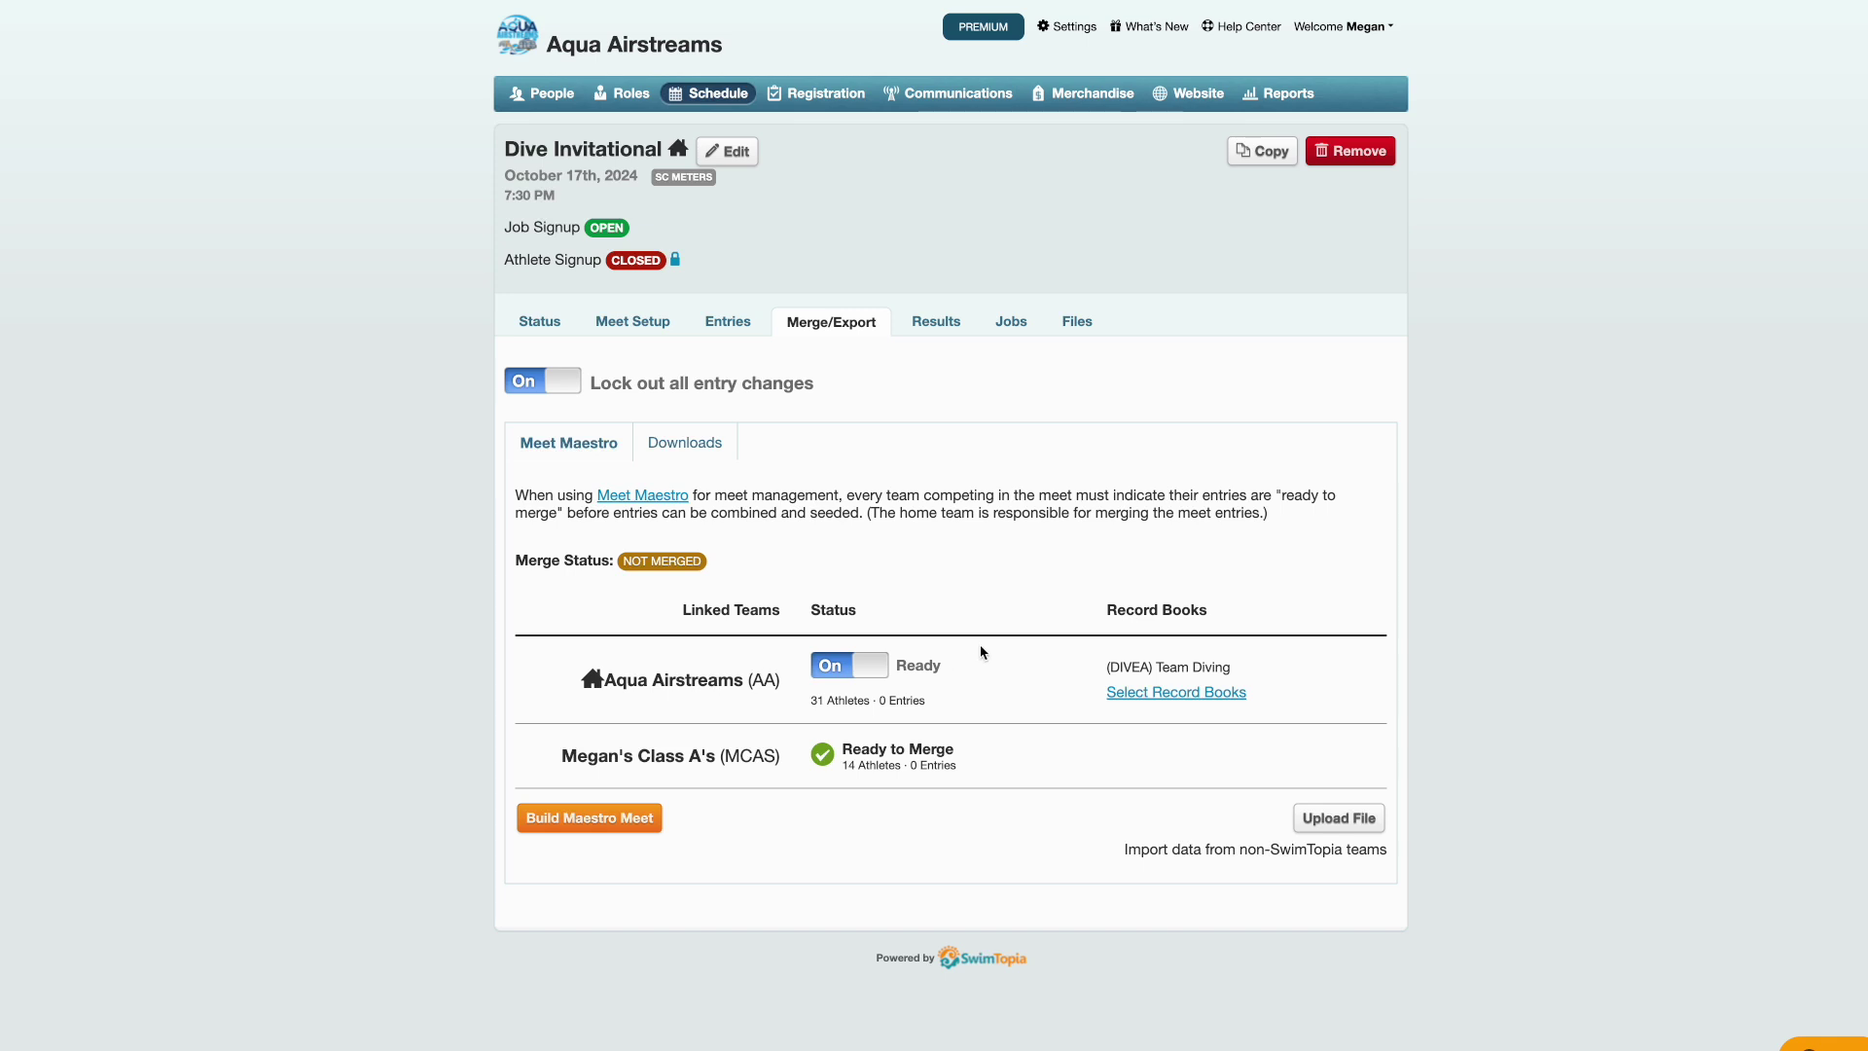
{"action": "left_click", "coordinate": [588, 820]}
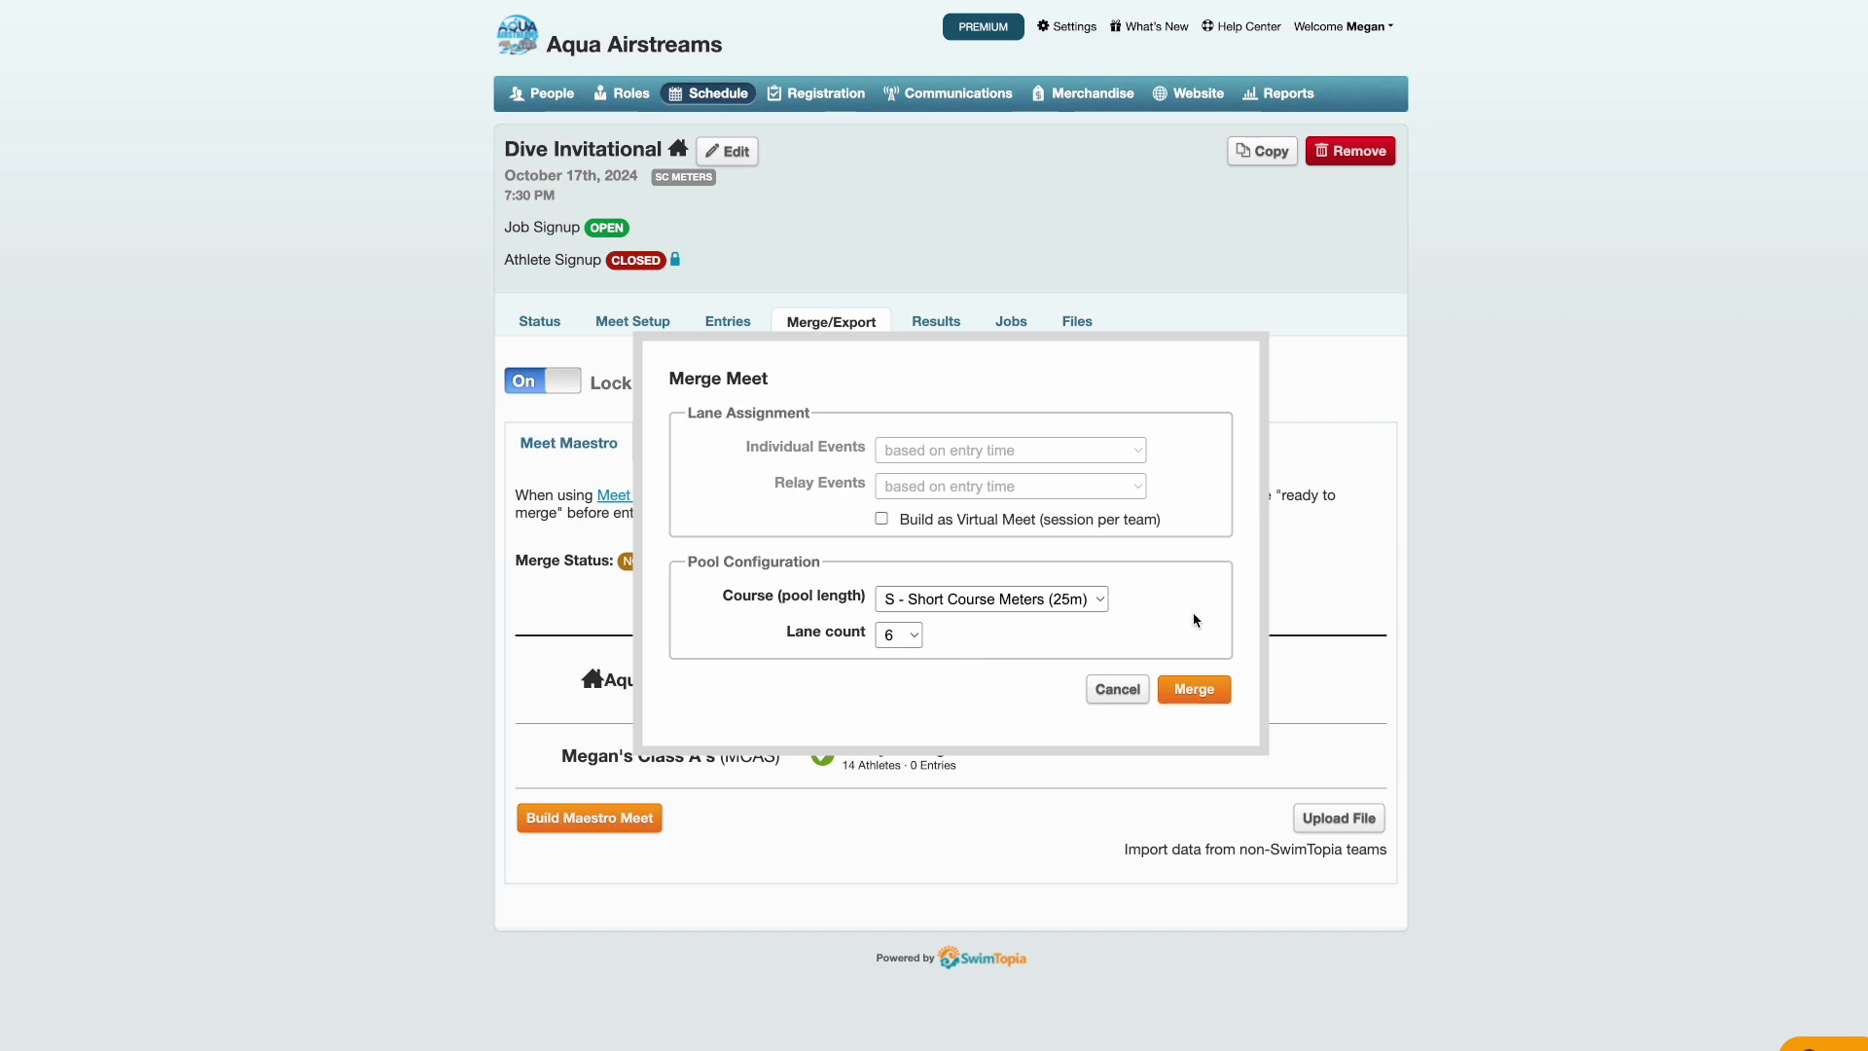
{"action": "left_click", "coordinate": [1195, 689]}
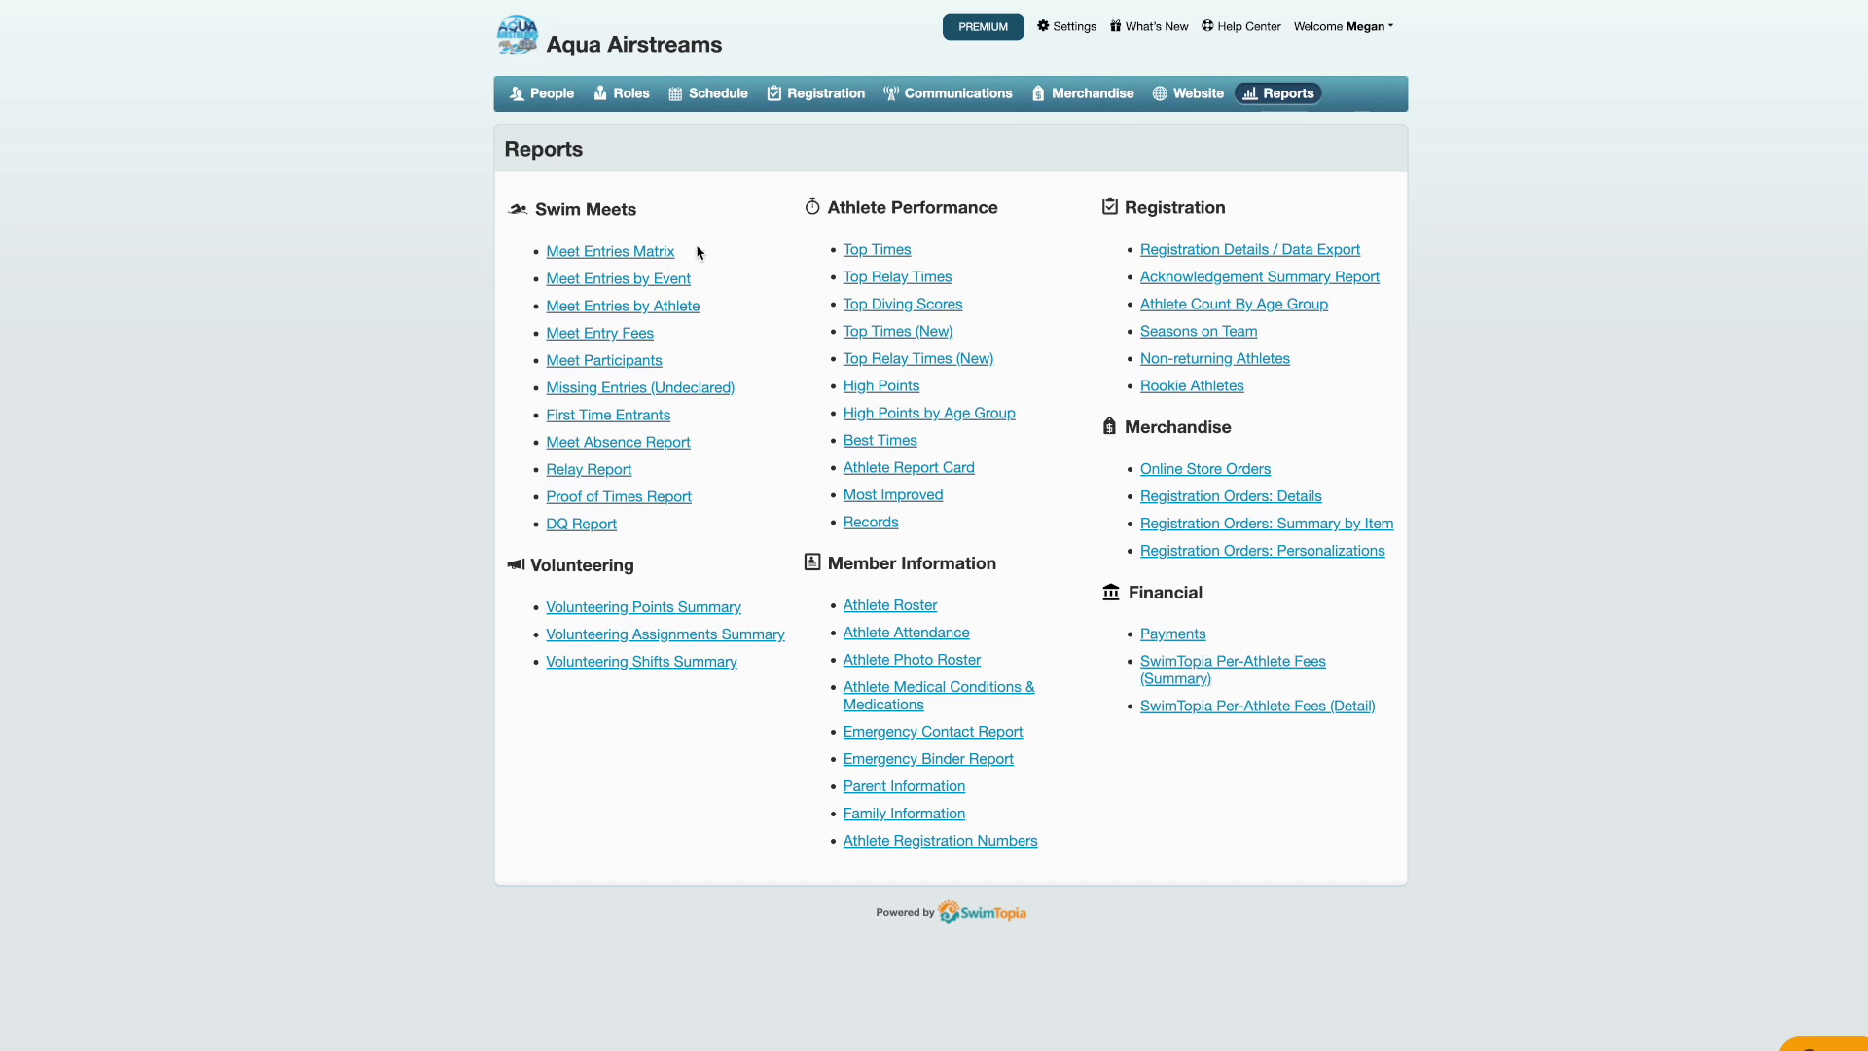
- Generate the Meet Entries by Event report for the Dive Invitational, limited to Diving Events, review it, and return to the reports list
{"action": "left_click", "coordinate": [627, 279]}
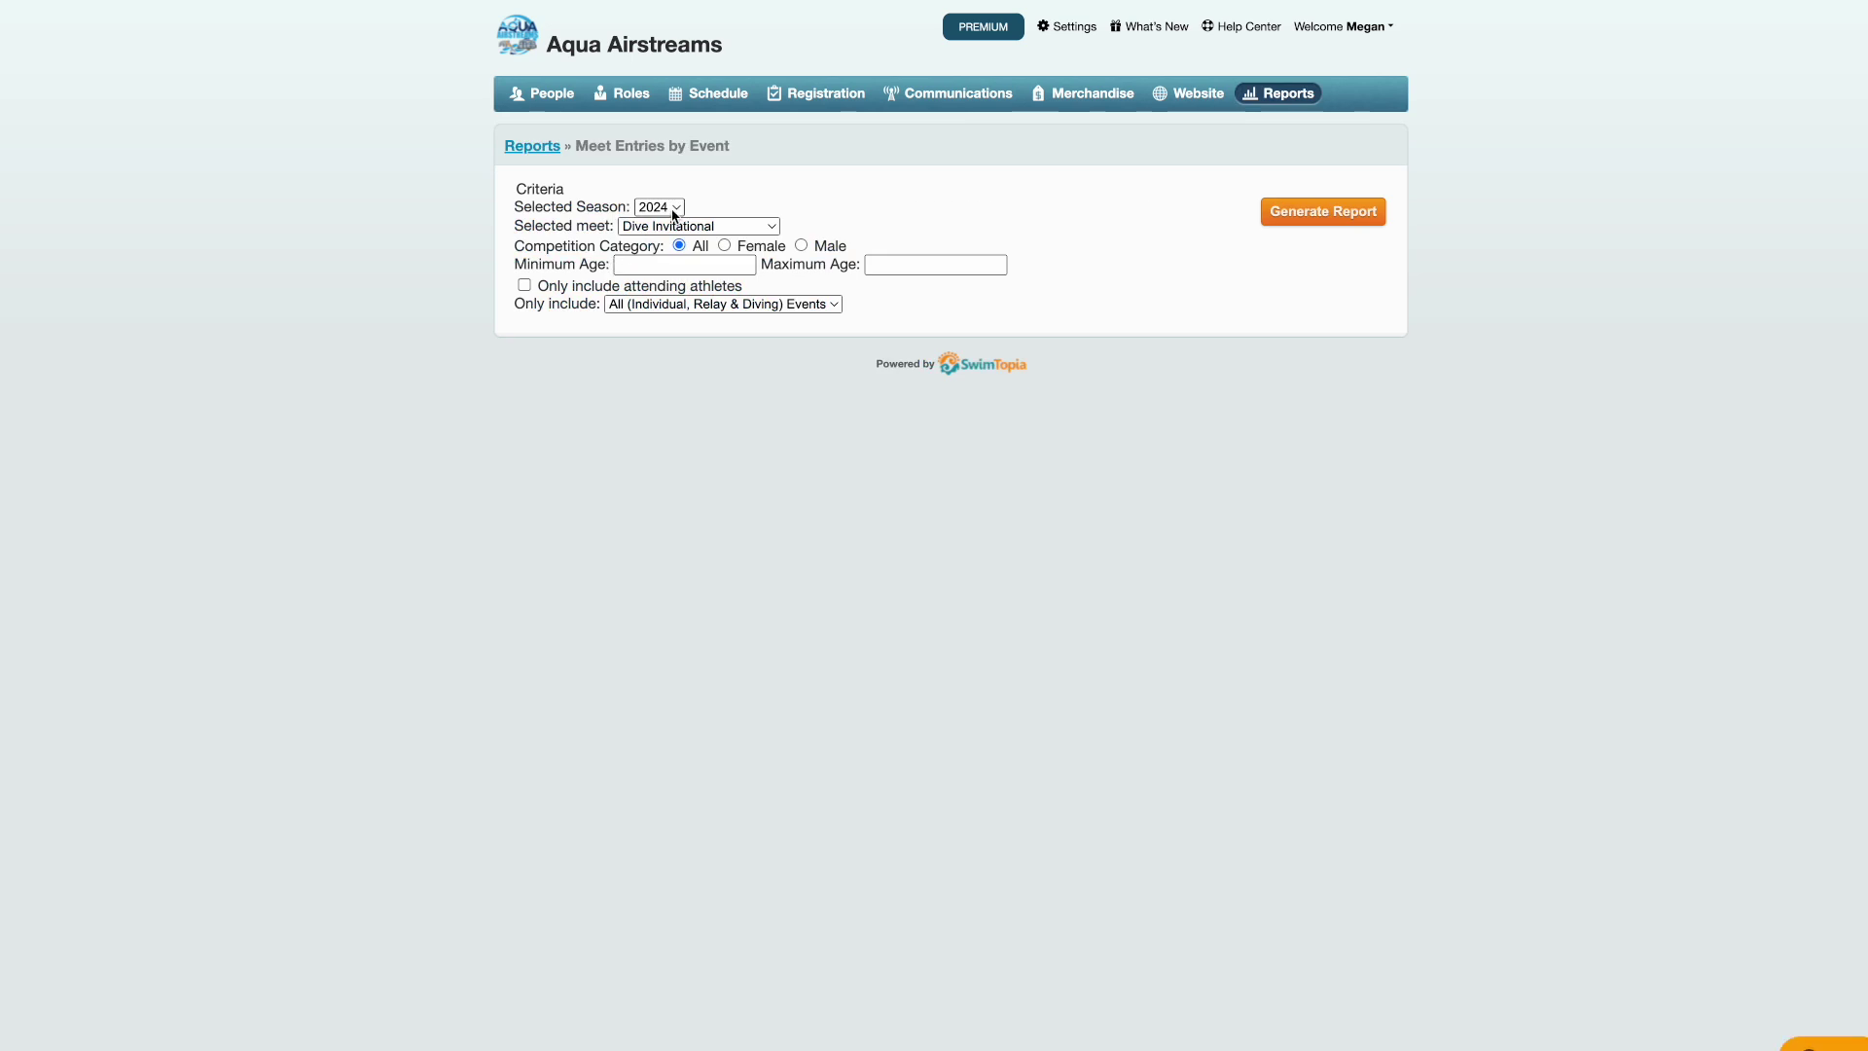
{"action": "left_click", "coordinate": [692, 304]}
{"action": "left_click", "coordinate": [681, 374]}
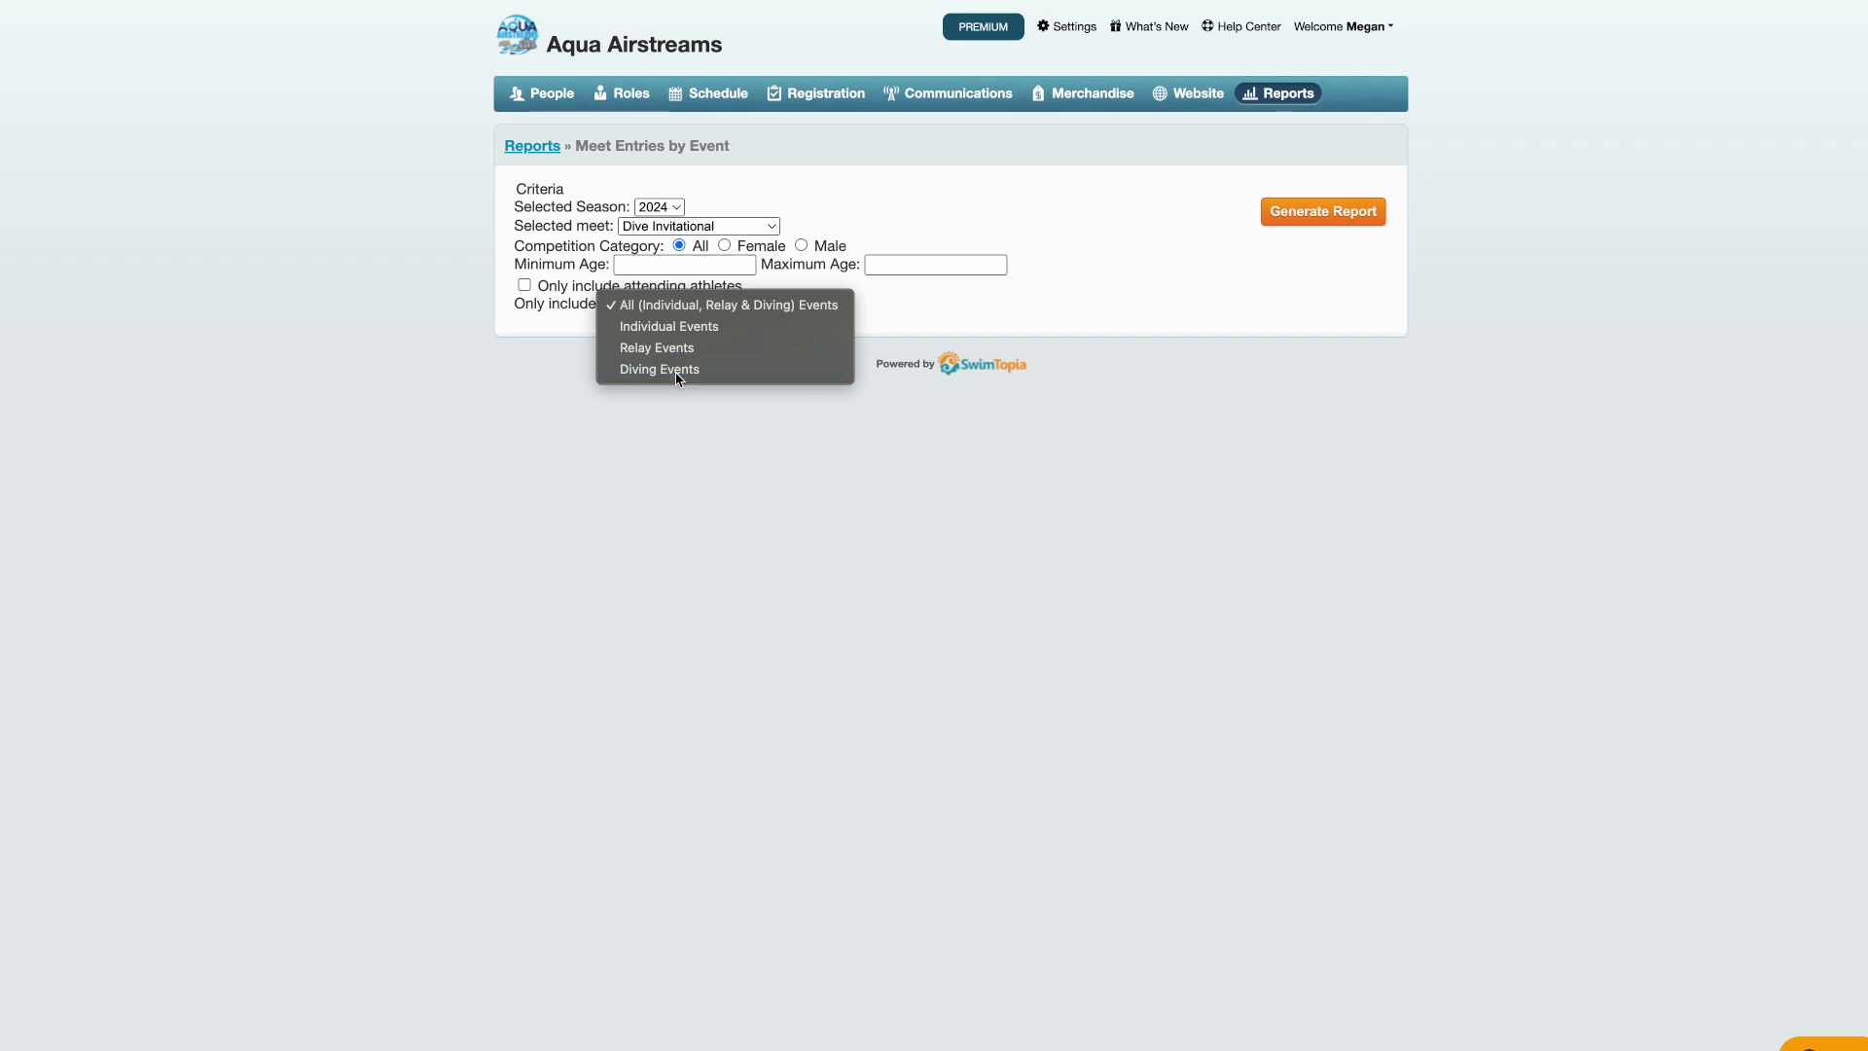
{"action": "left_click", "coordinate": [1302, 211]}
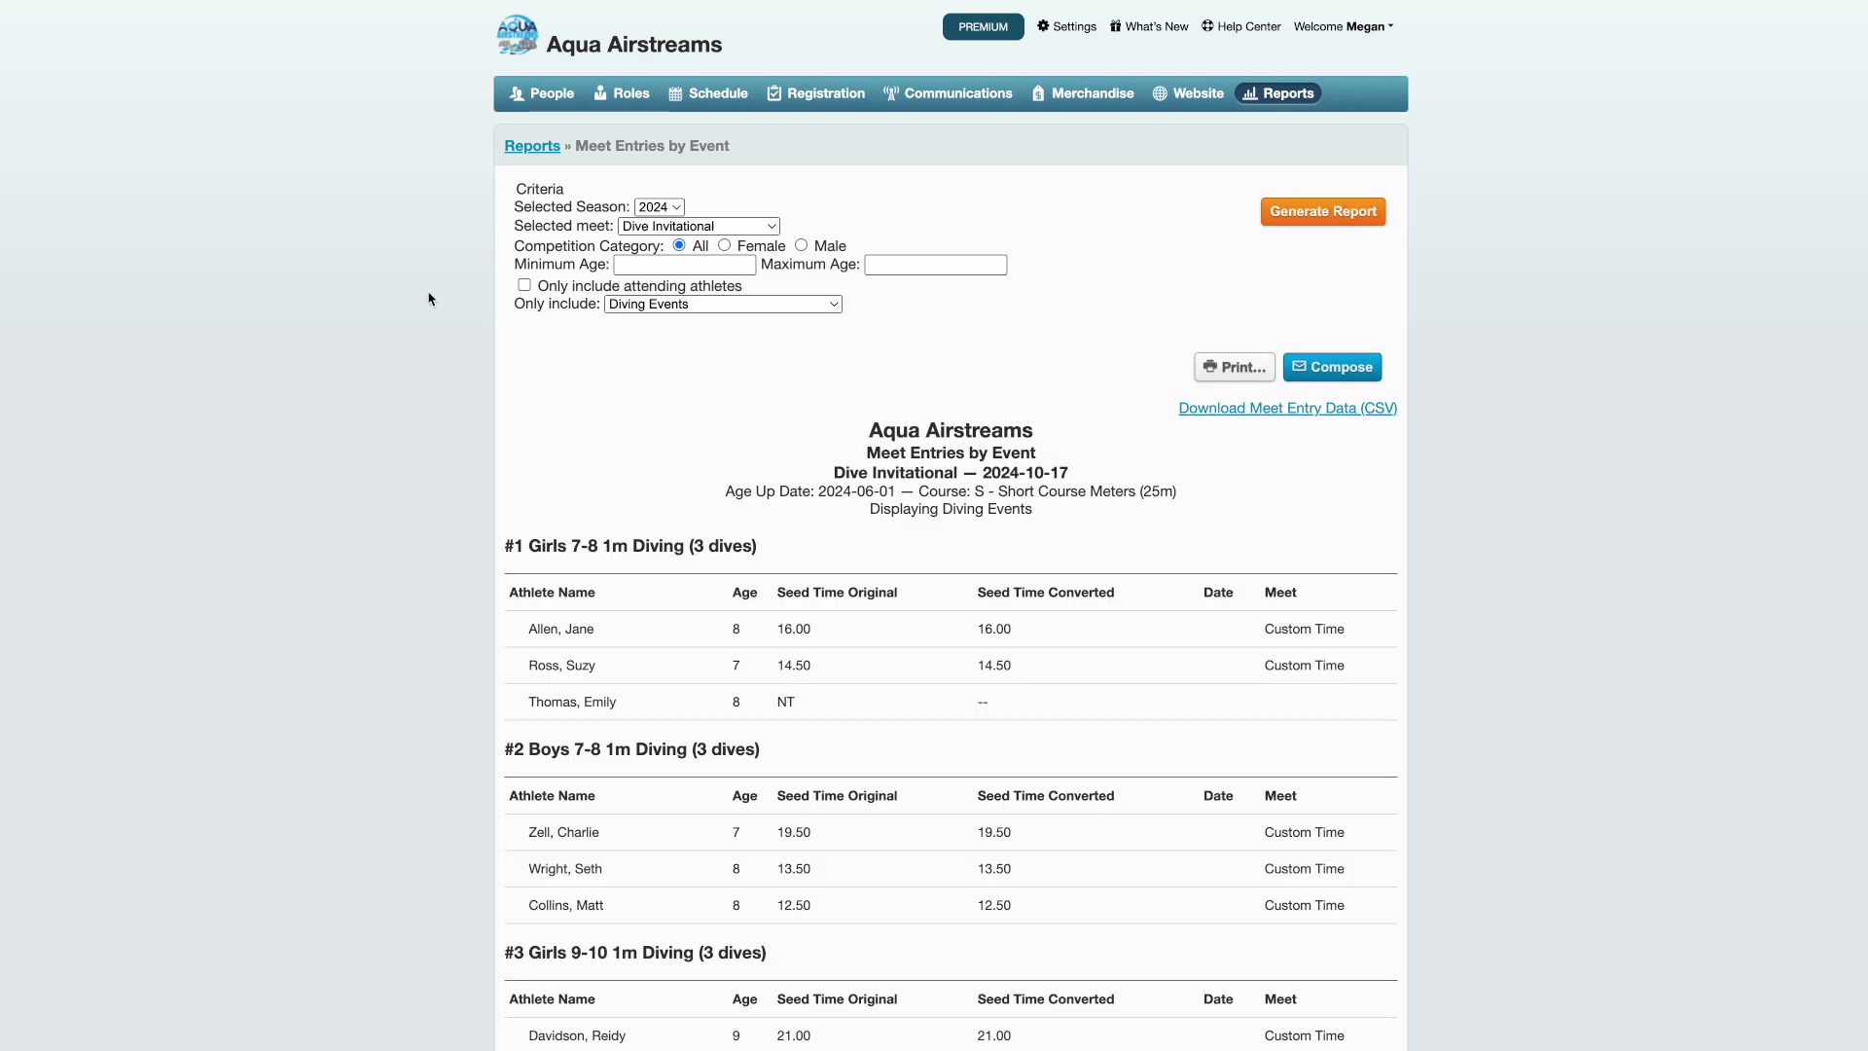
{"action": "scroll", "coordinate": [546, 299], "scroll_direction": "down", "scroll_amount": 5}
{"action": "scroll", "coordinate": [546, 299], "scroll_direction": "up", "scroll_amount": 5}
{"action": "left_click", "coordinate": [536, 146]}
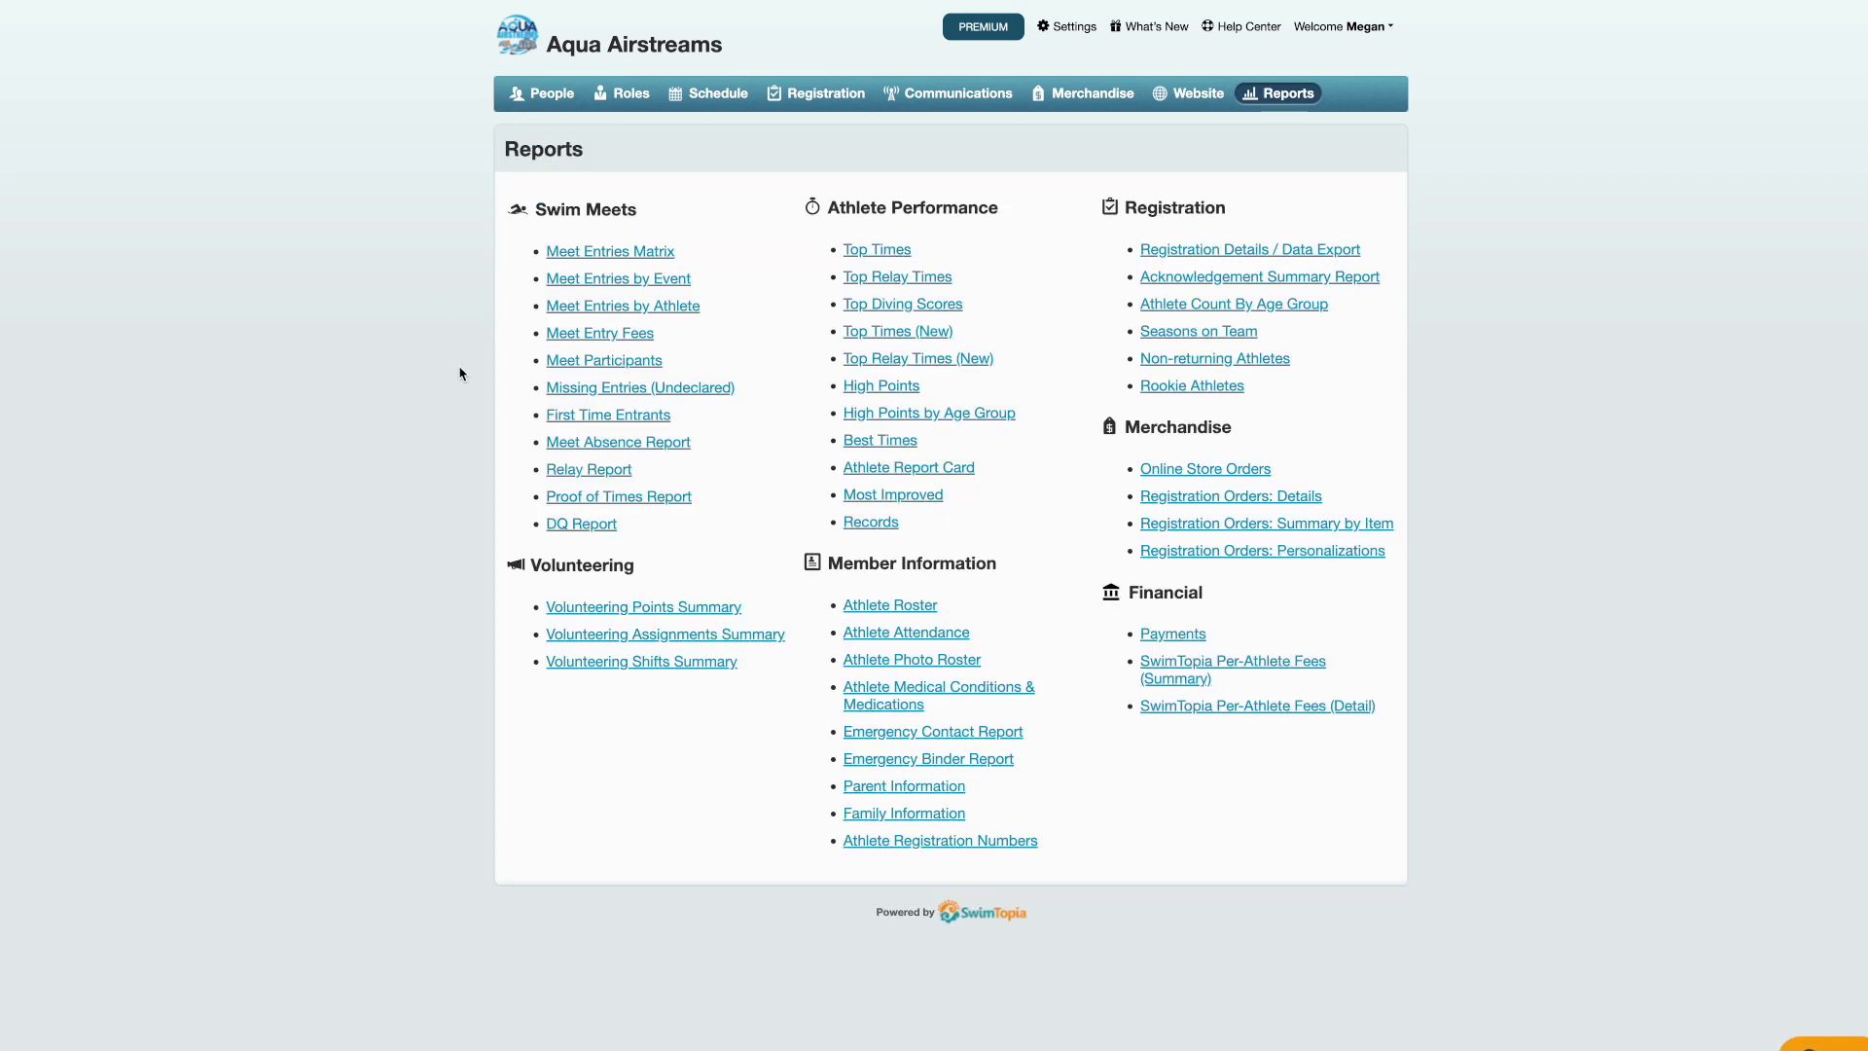
- Generate the Meet Entries by Athlete report for the Dive Invitational, including only Diving Events
{"action": "left_click", "coordinate": [588, 306]}
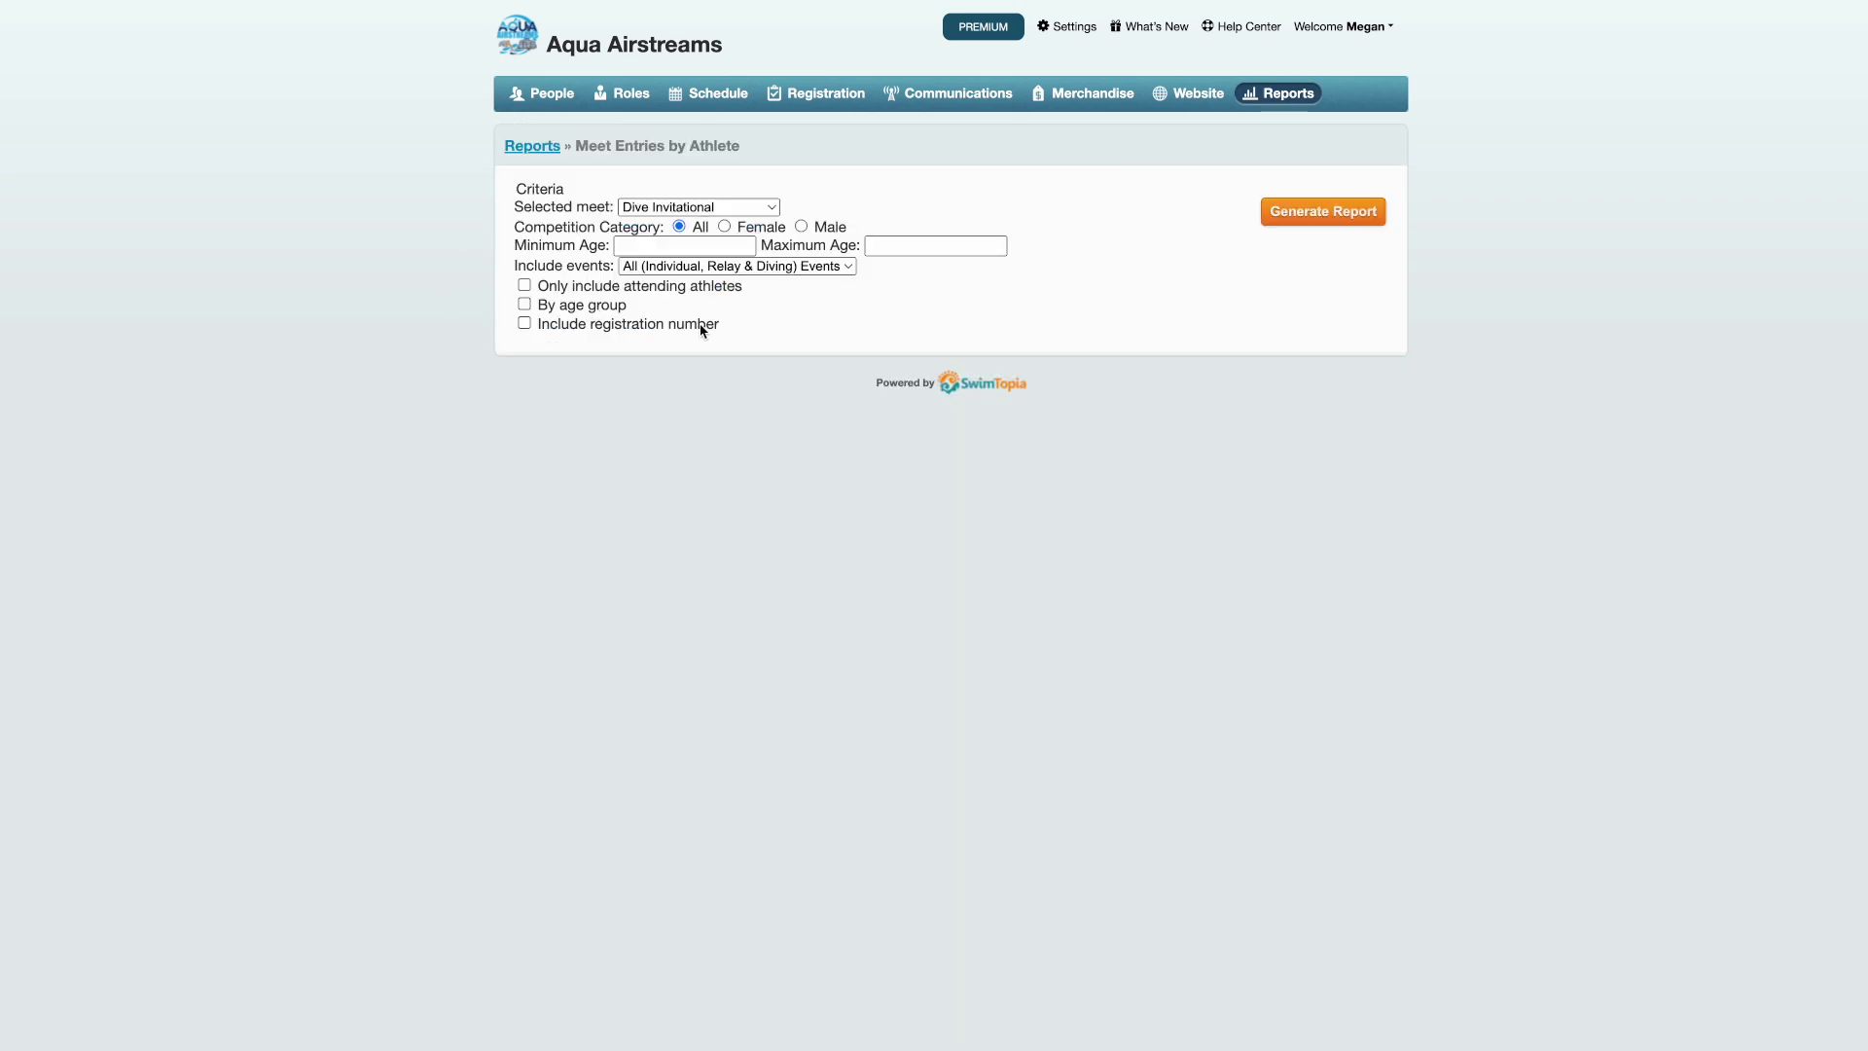
{"action": "left_click", "coordinate": [806, 267]}
{"action": "left_click", "coordinate": [773, 332]}
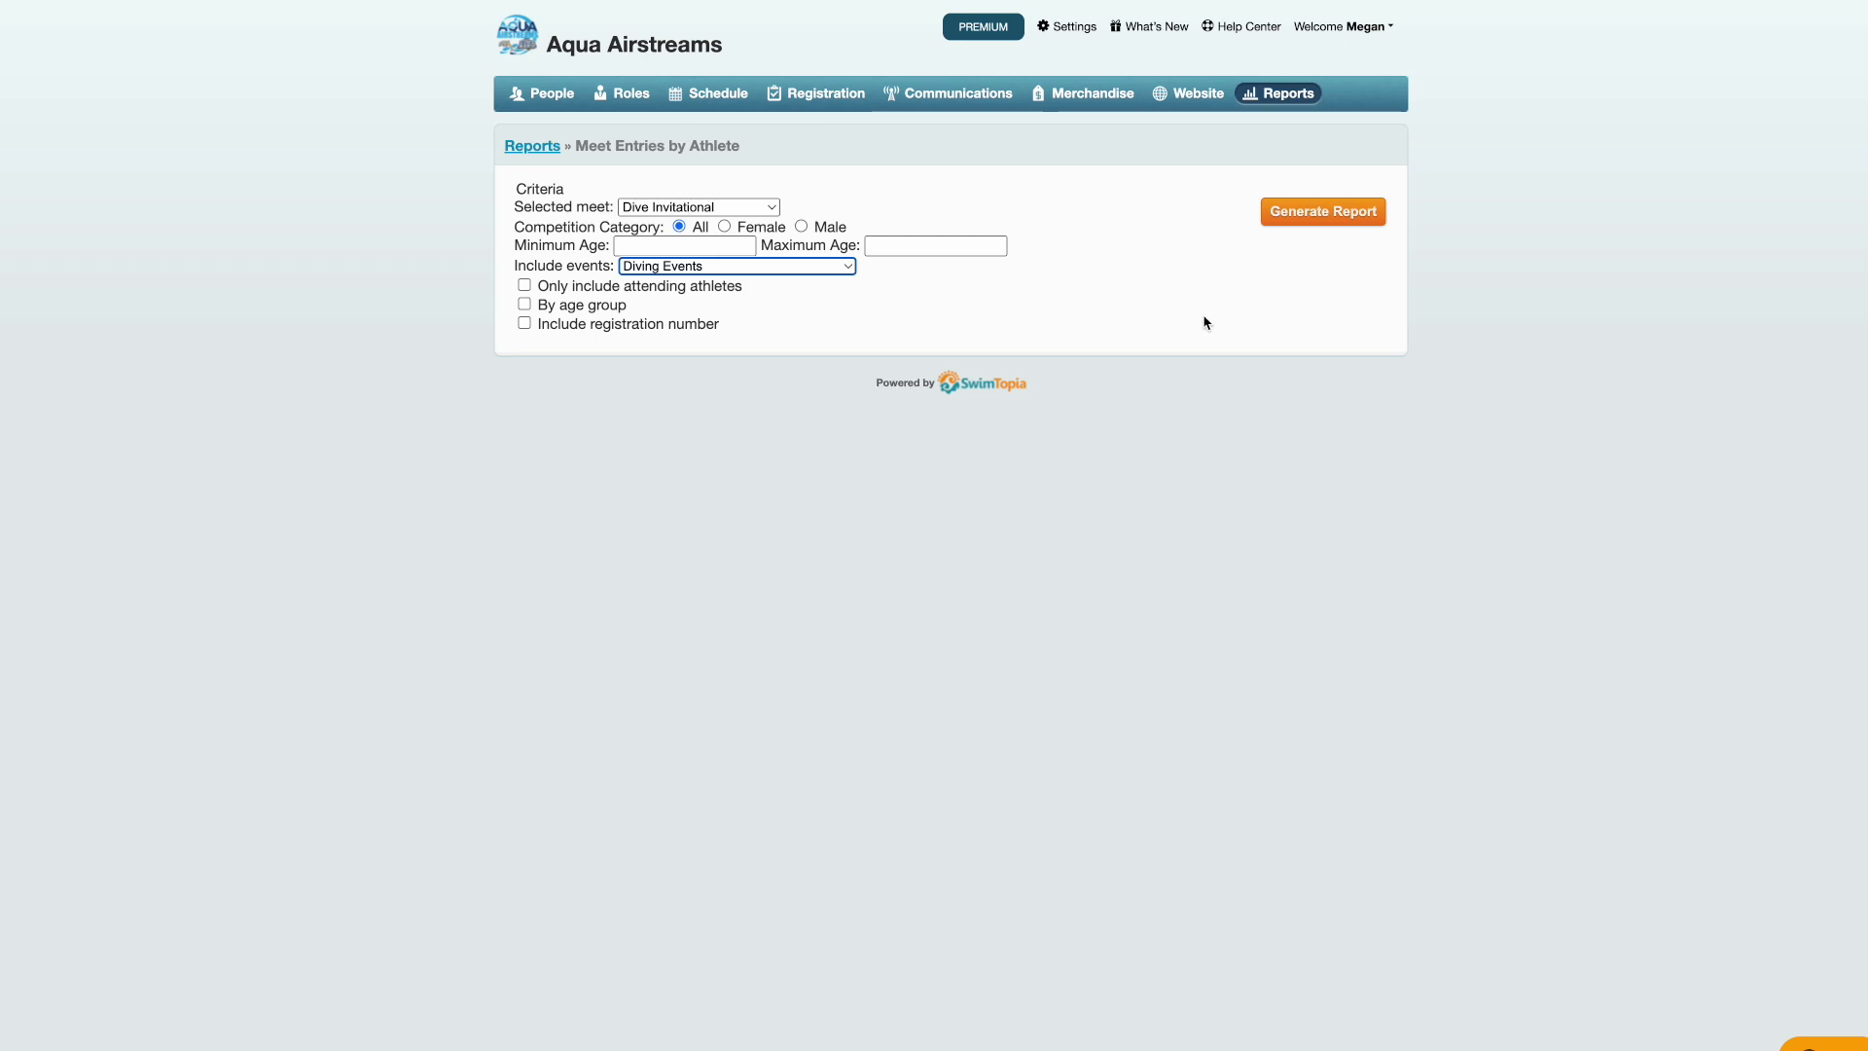
{"action": "left_click", "coordinate": [1335, 218]}
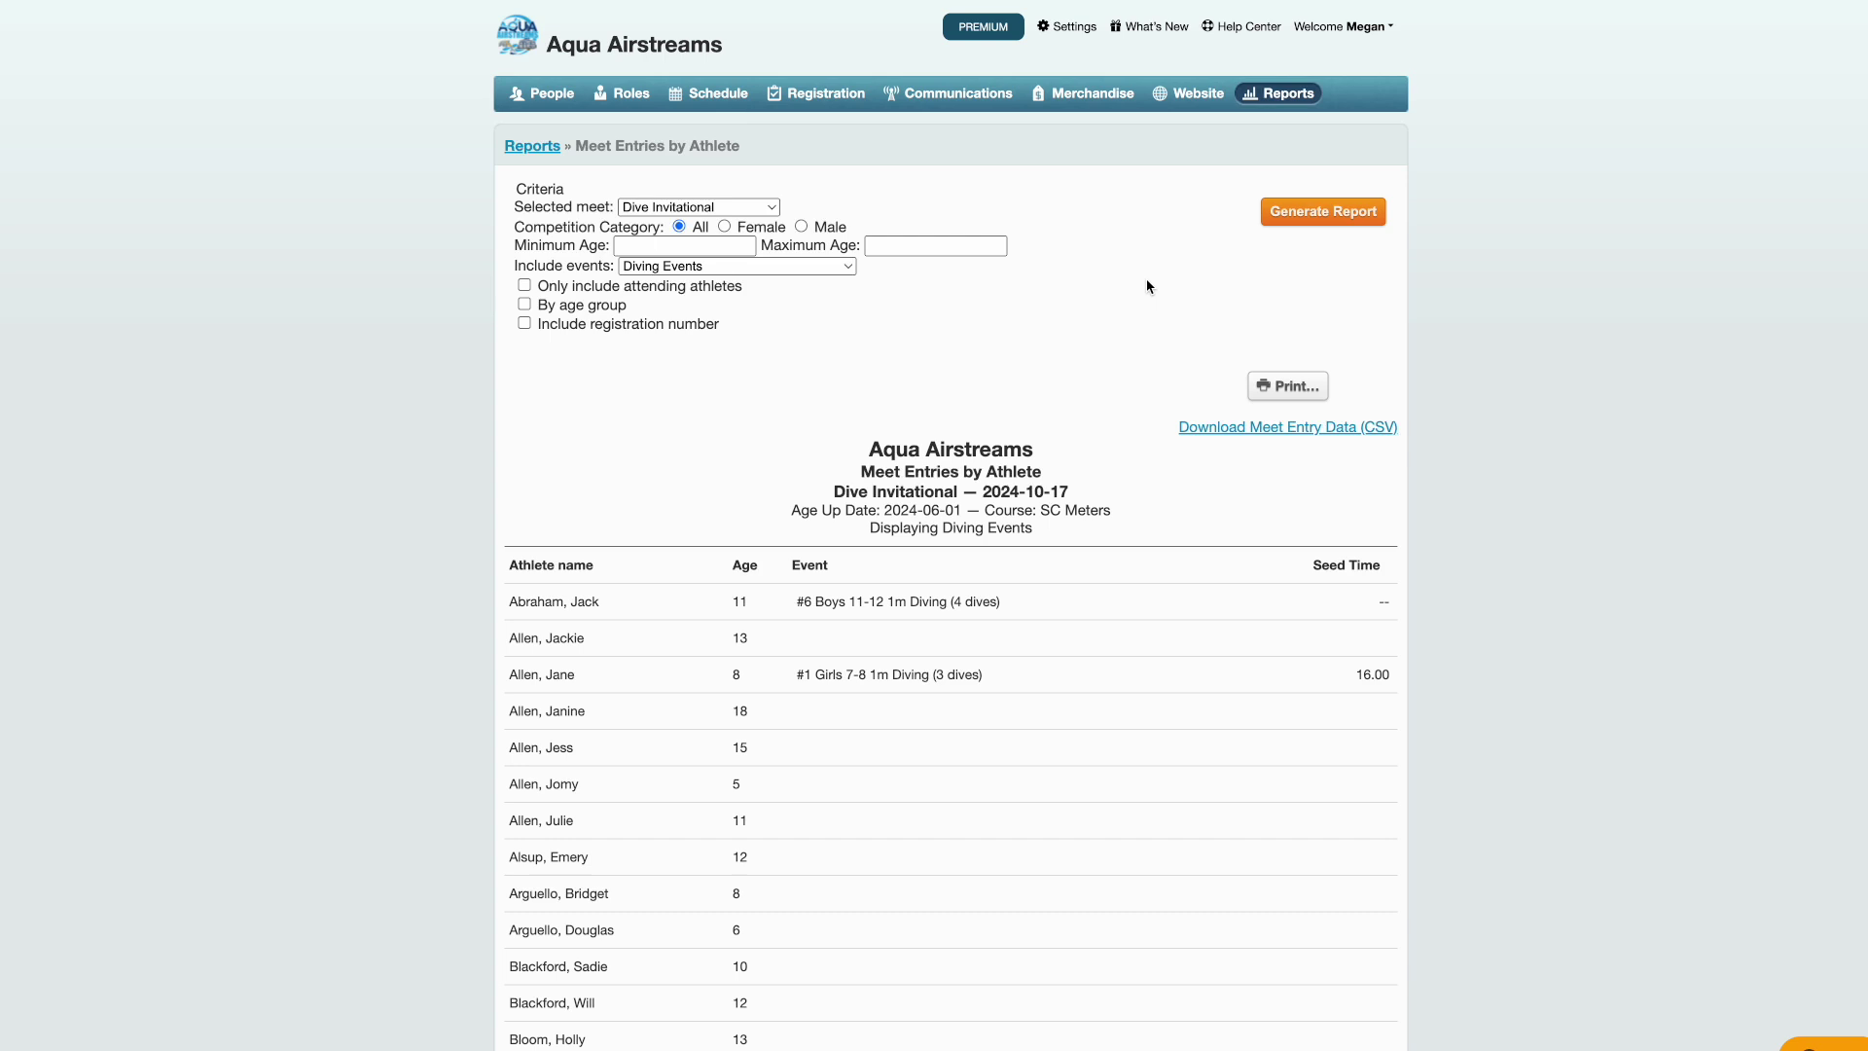
- Regenerate the Meet Entries by Athlete report with only attending athletes, review the divers listed, and return to the reports list
{"action": "scroll", "coordinate": [1146, 282], "scroll_direction": "down", "scroll_amount": 2}
{"action": "left_click", "coordinate": [524, 107]}
{"action": "scroll", "coordinate": [1127, 201], "scroll_direction": "up", "scroll_amount": 1}
{"action": "left_click", "coordinate": [1325, 136]}
{"action": "scroll", "coordinate": [1118, 283], "scroll_direction": "down", "scroll_amount": 3}
{"action": "scroll", "coordinate": [1119, 284], "scroll_direction": "down", "scroll_amount": 2}
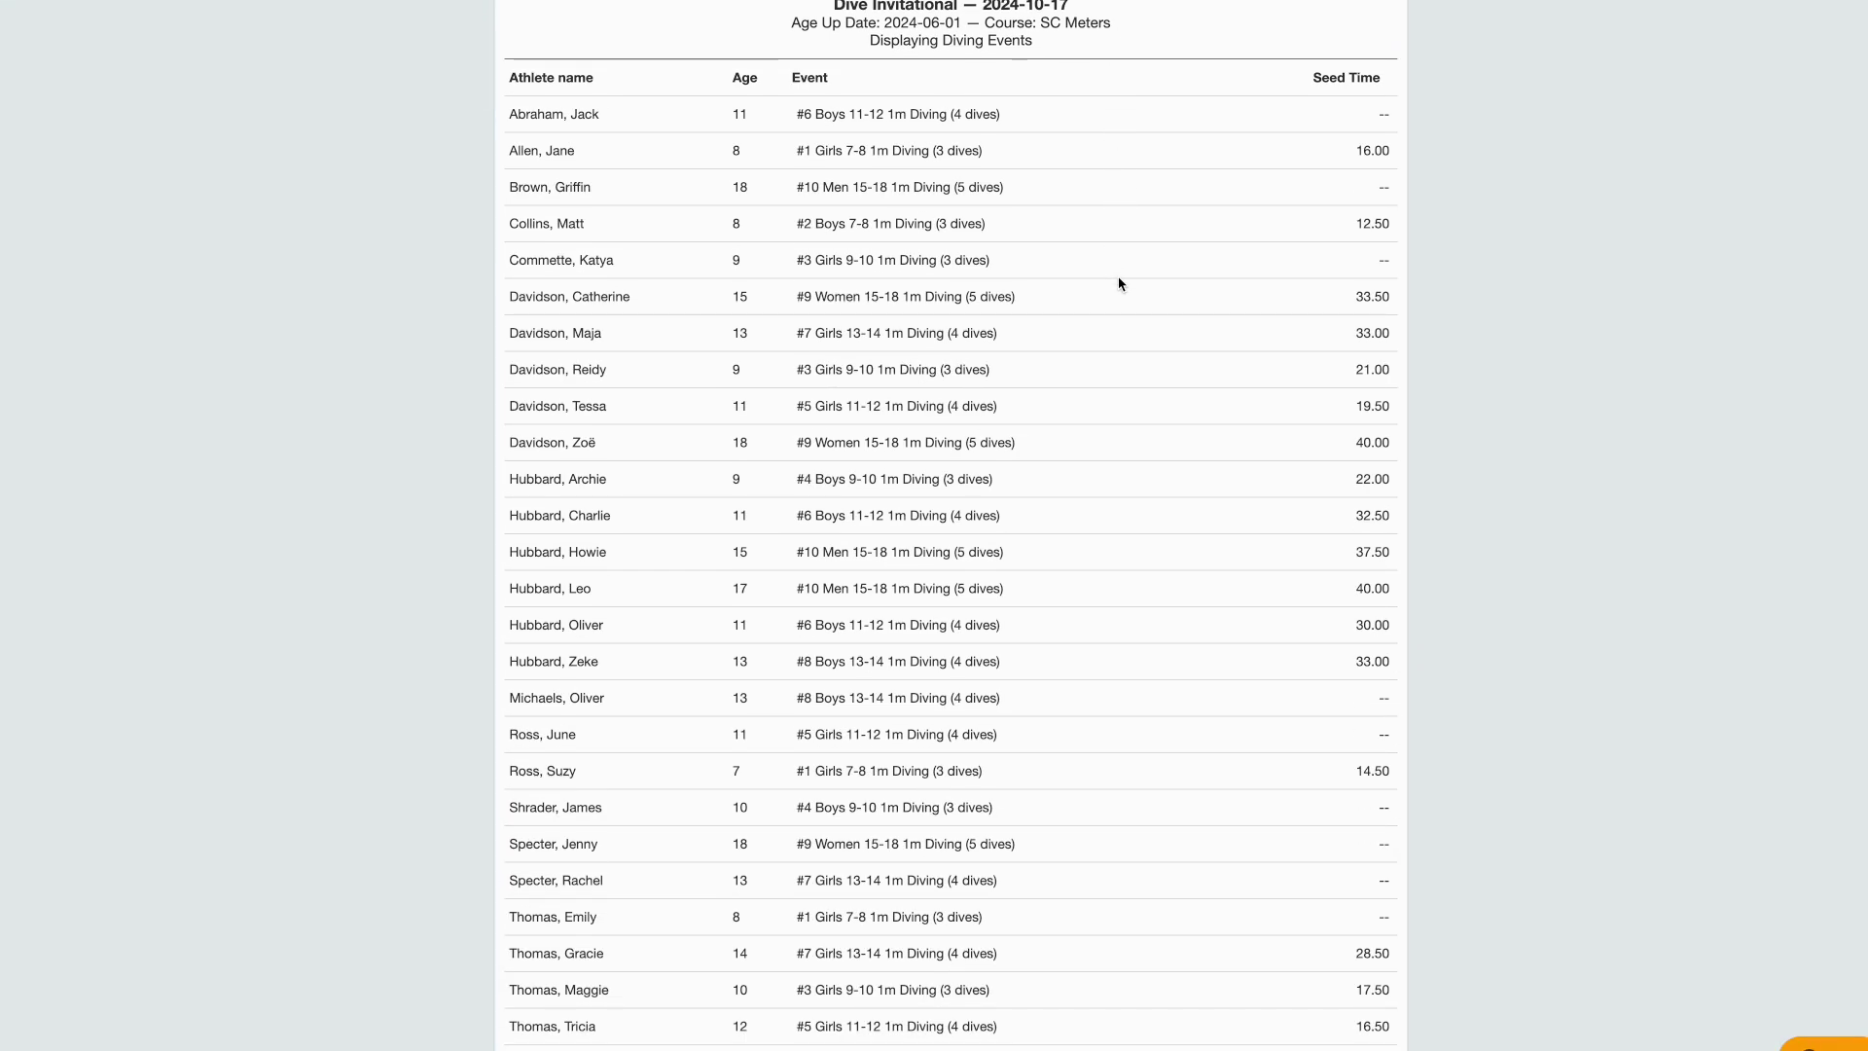
{"action": "scroll", "coordinate": [1119, 283], "scroll_direction": "up", "scroll_amount": 5}
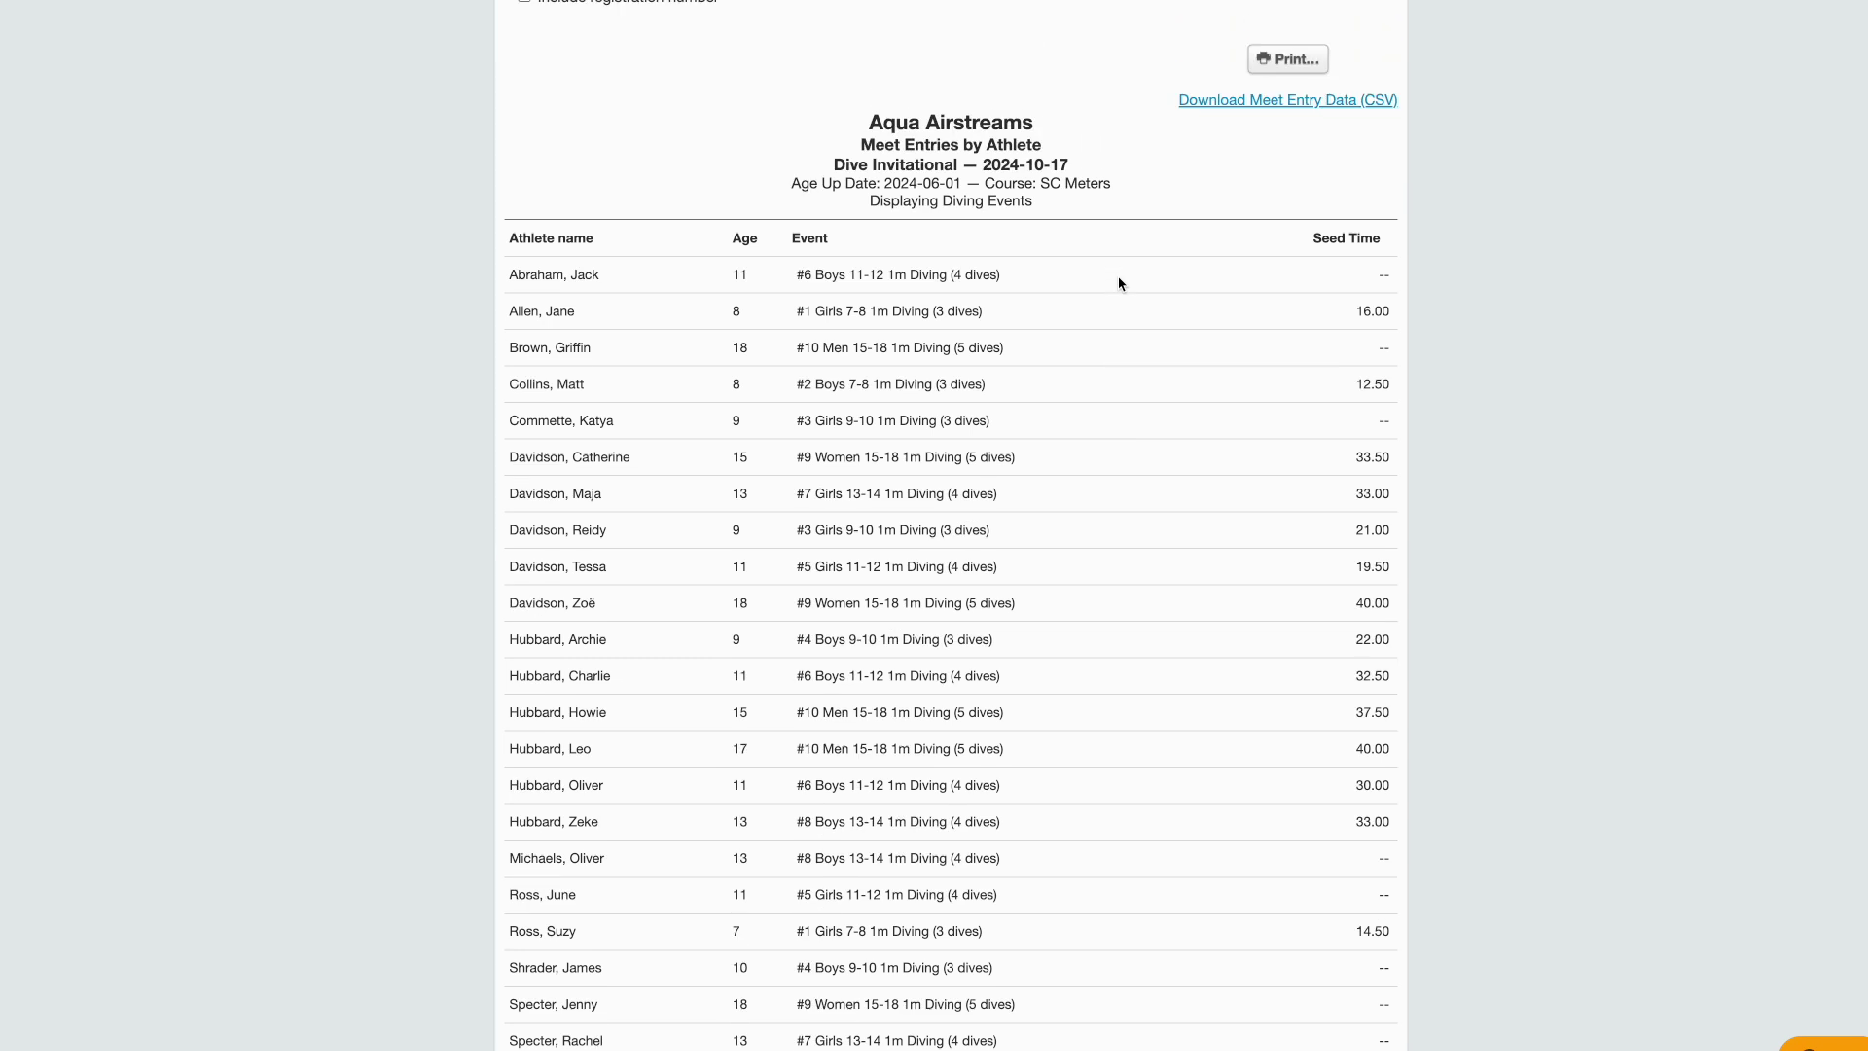
{"action": "left_click", "coordinate": [533, 147]}
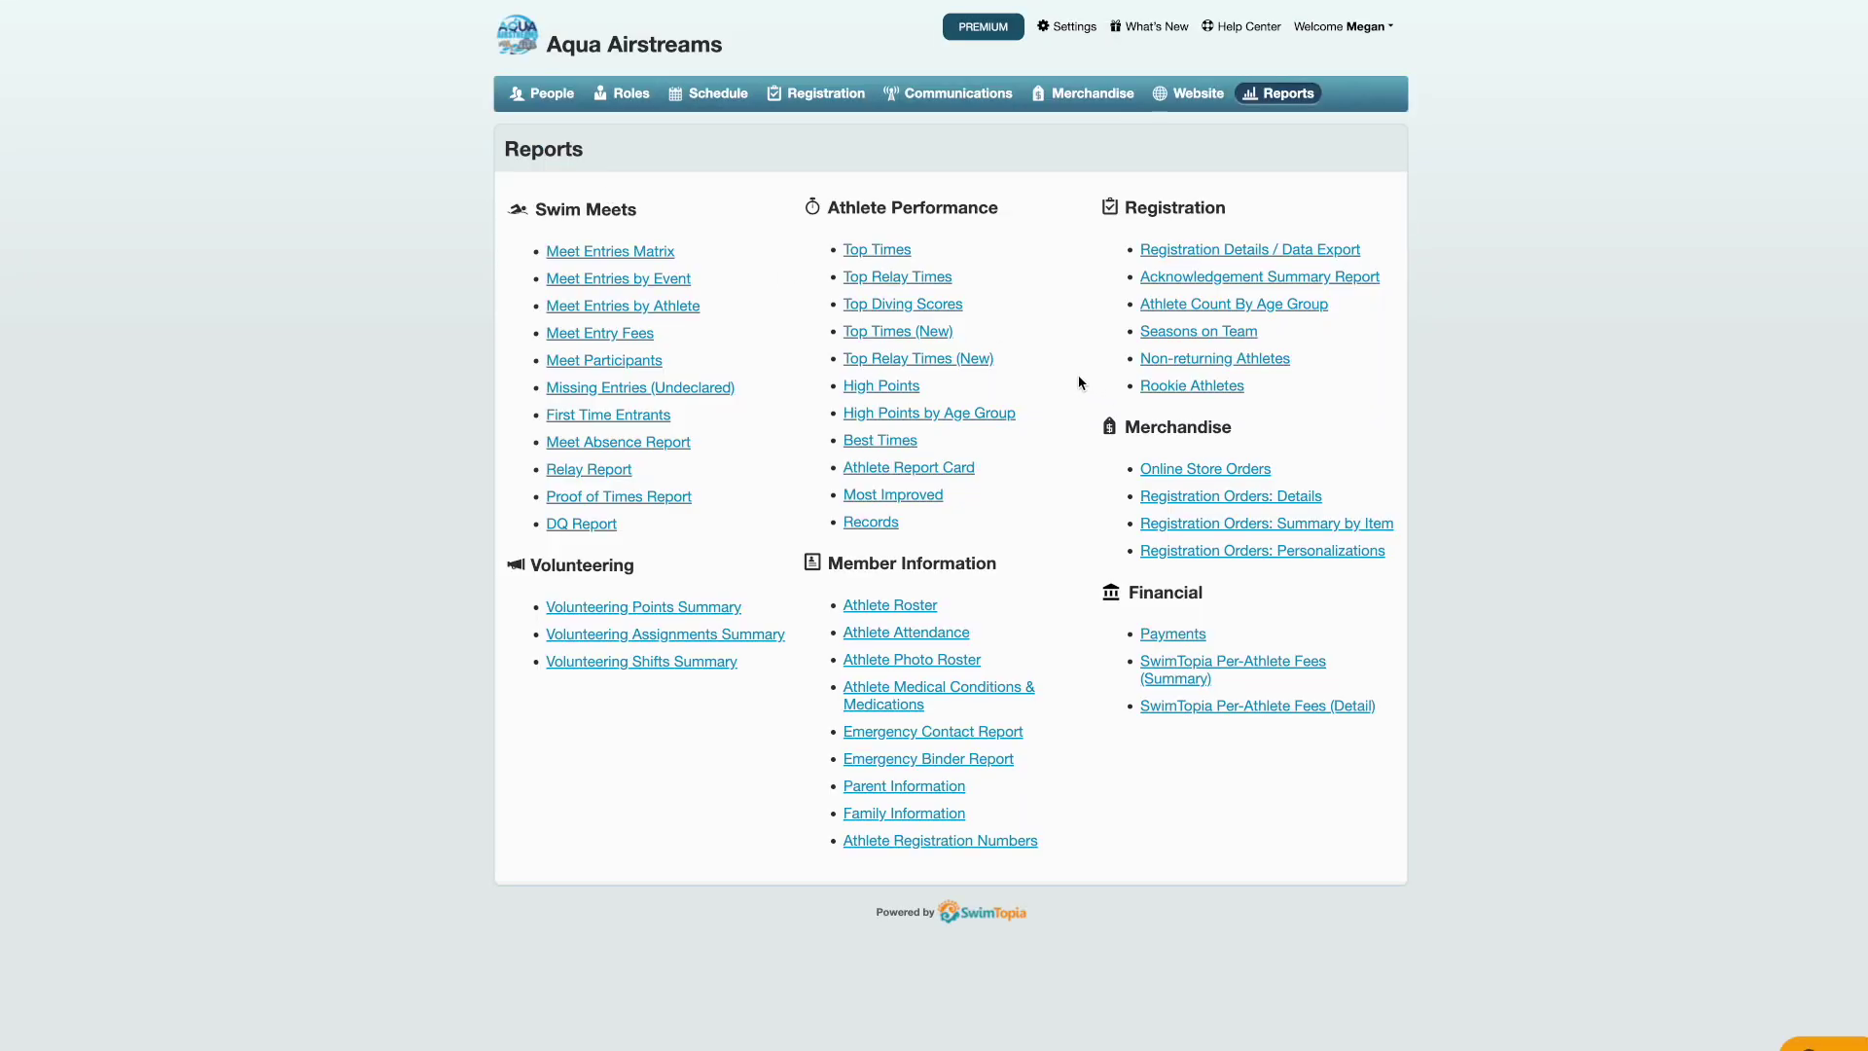
- Generate and review the all-time Top Diving Scores report showing the top 5 scores for the Diving Invitational template's events, including exhibition dives
{"action": "left_click", "coordinate": [911, 311]}
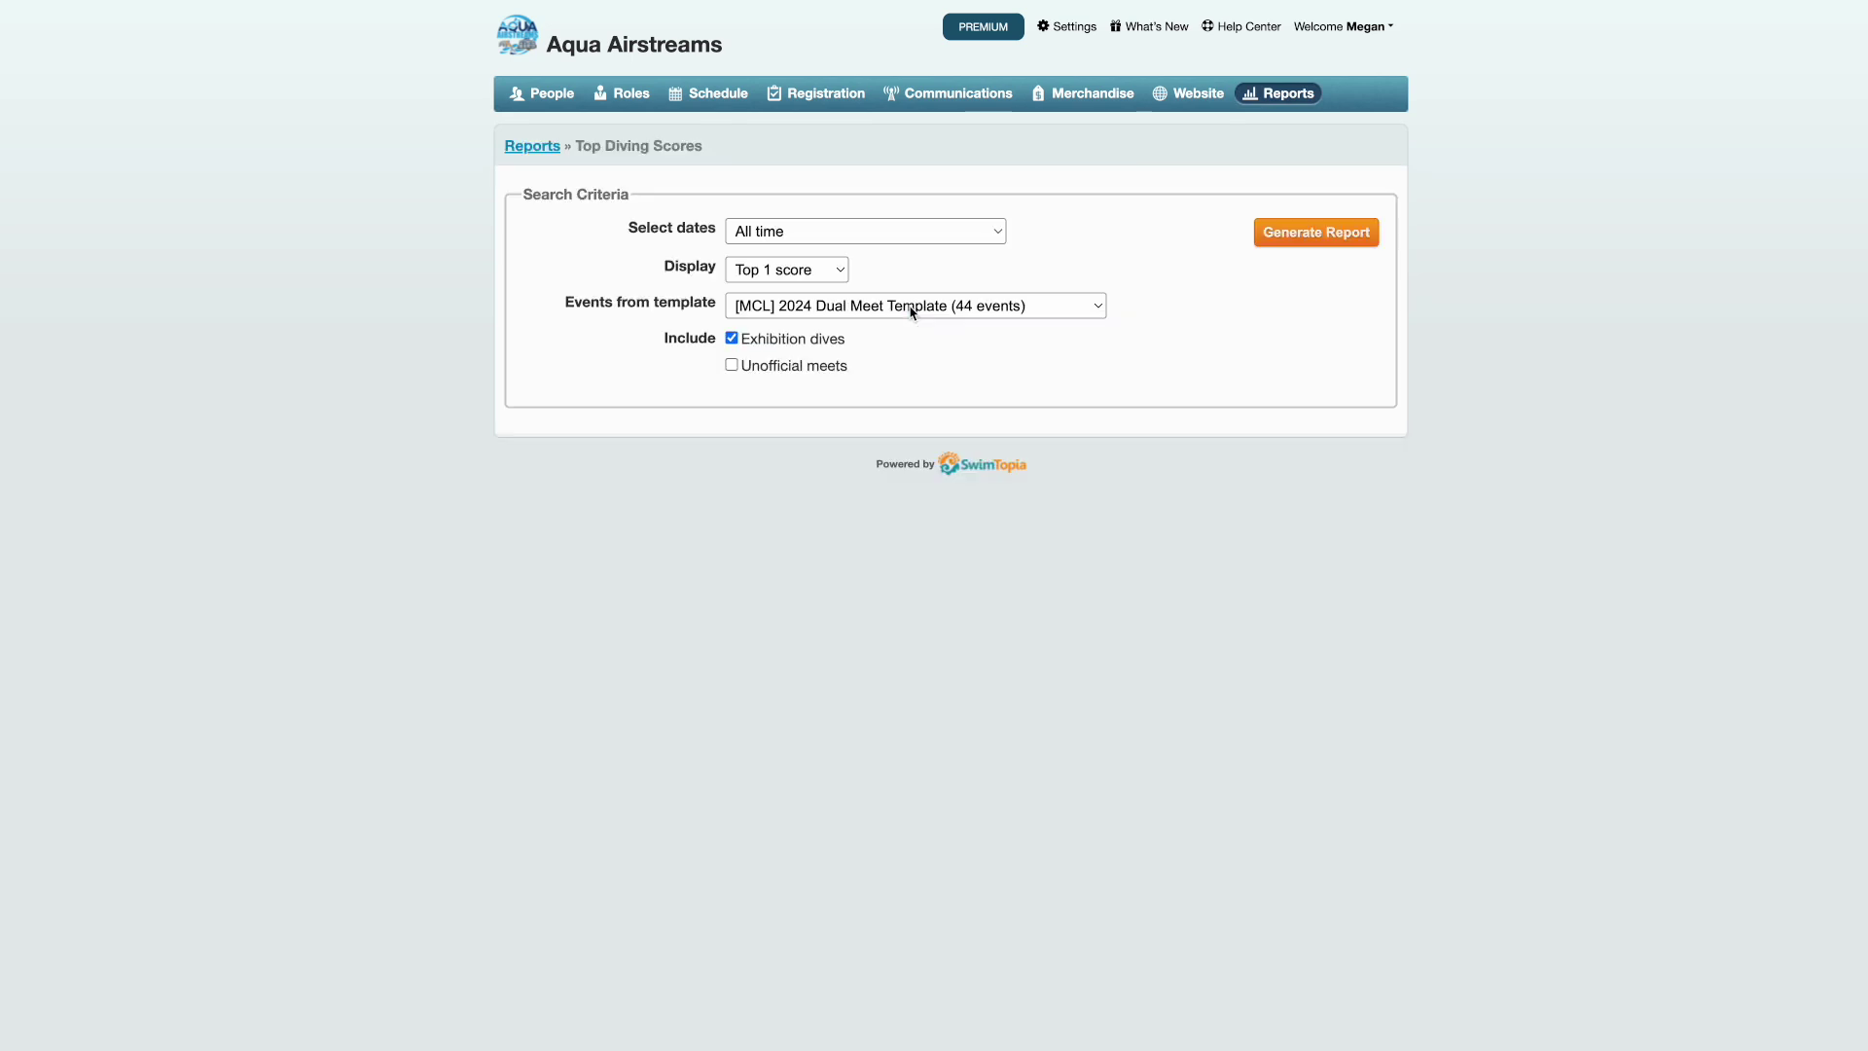
{"action": "left_click", "coordinate": [858, 238]}
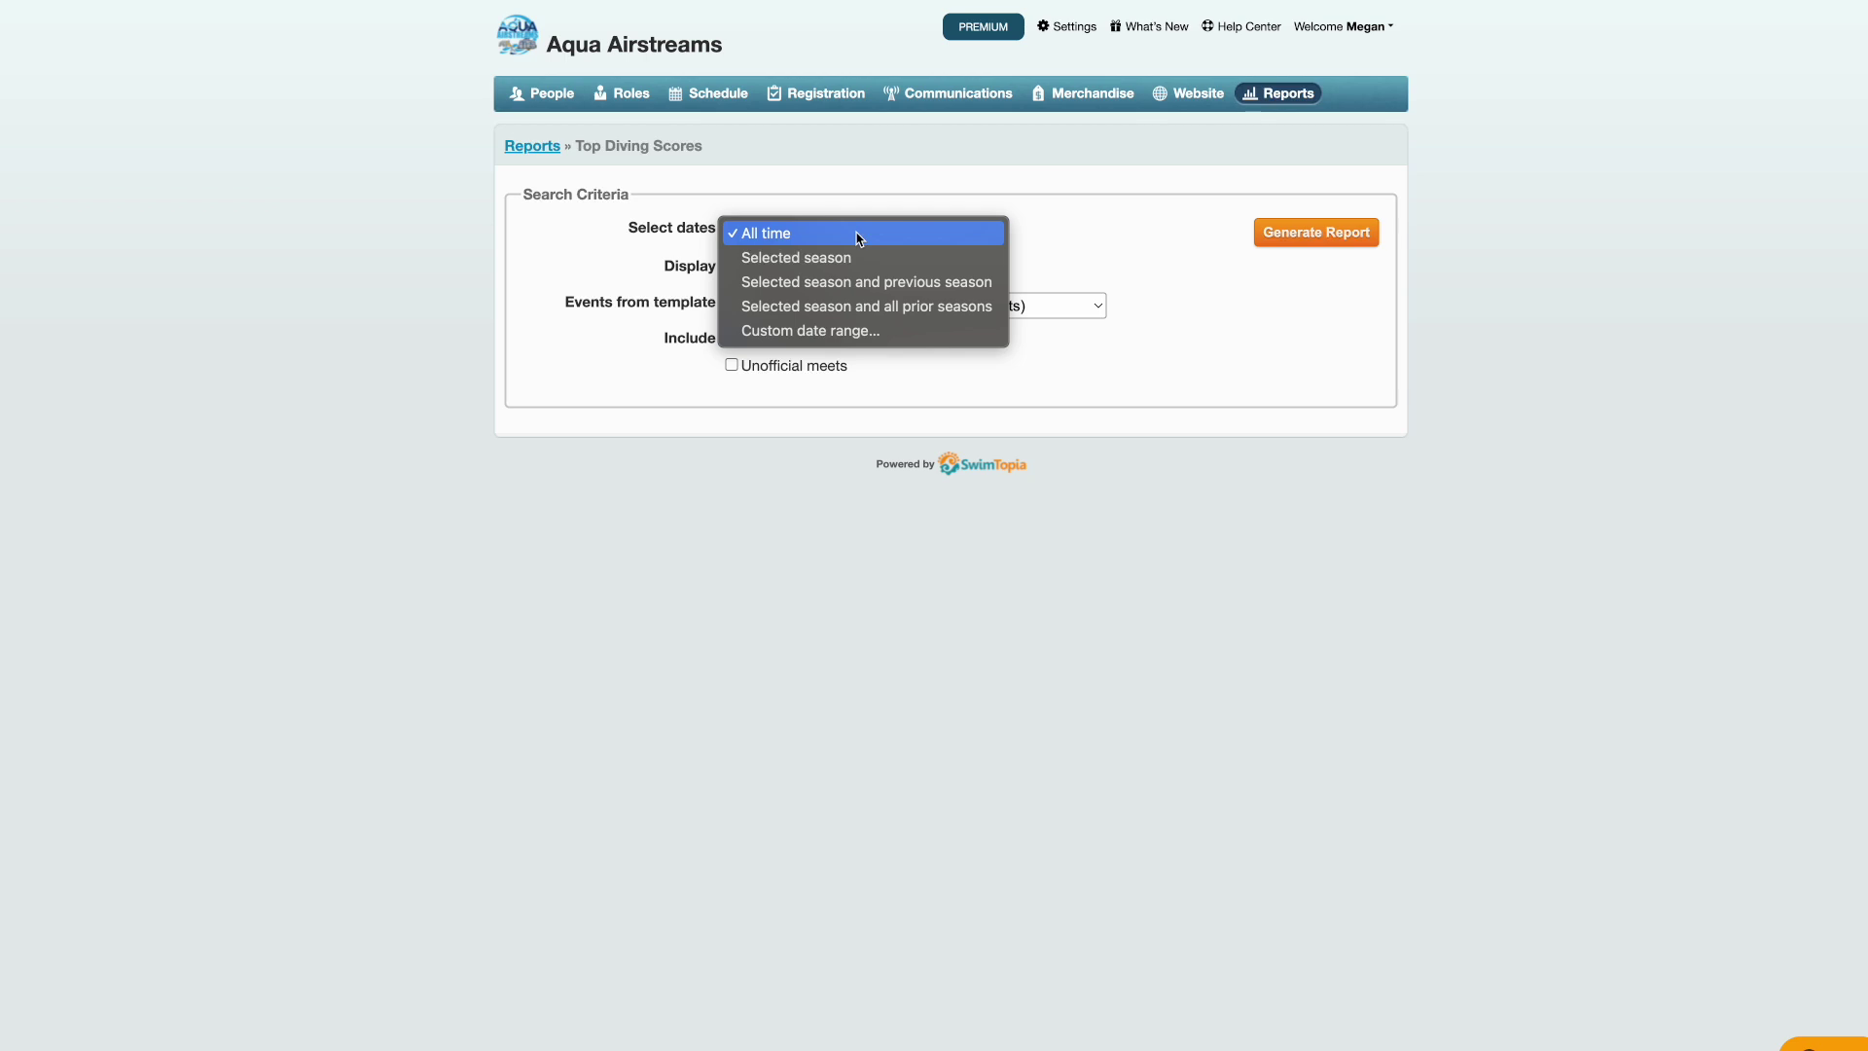
{"action": "left_click", "coordinate": [856, 237]}
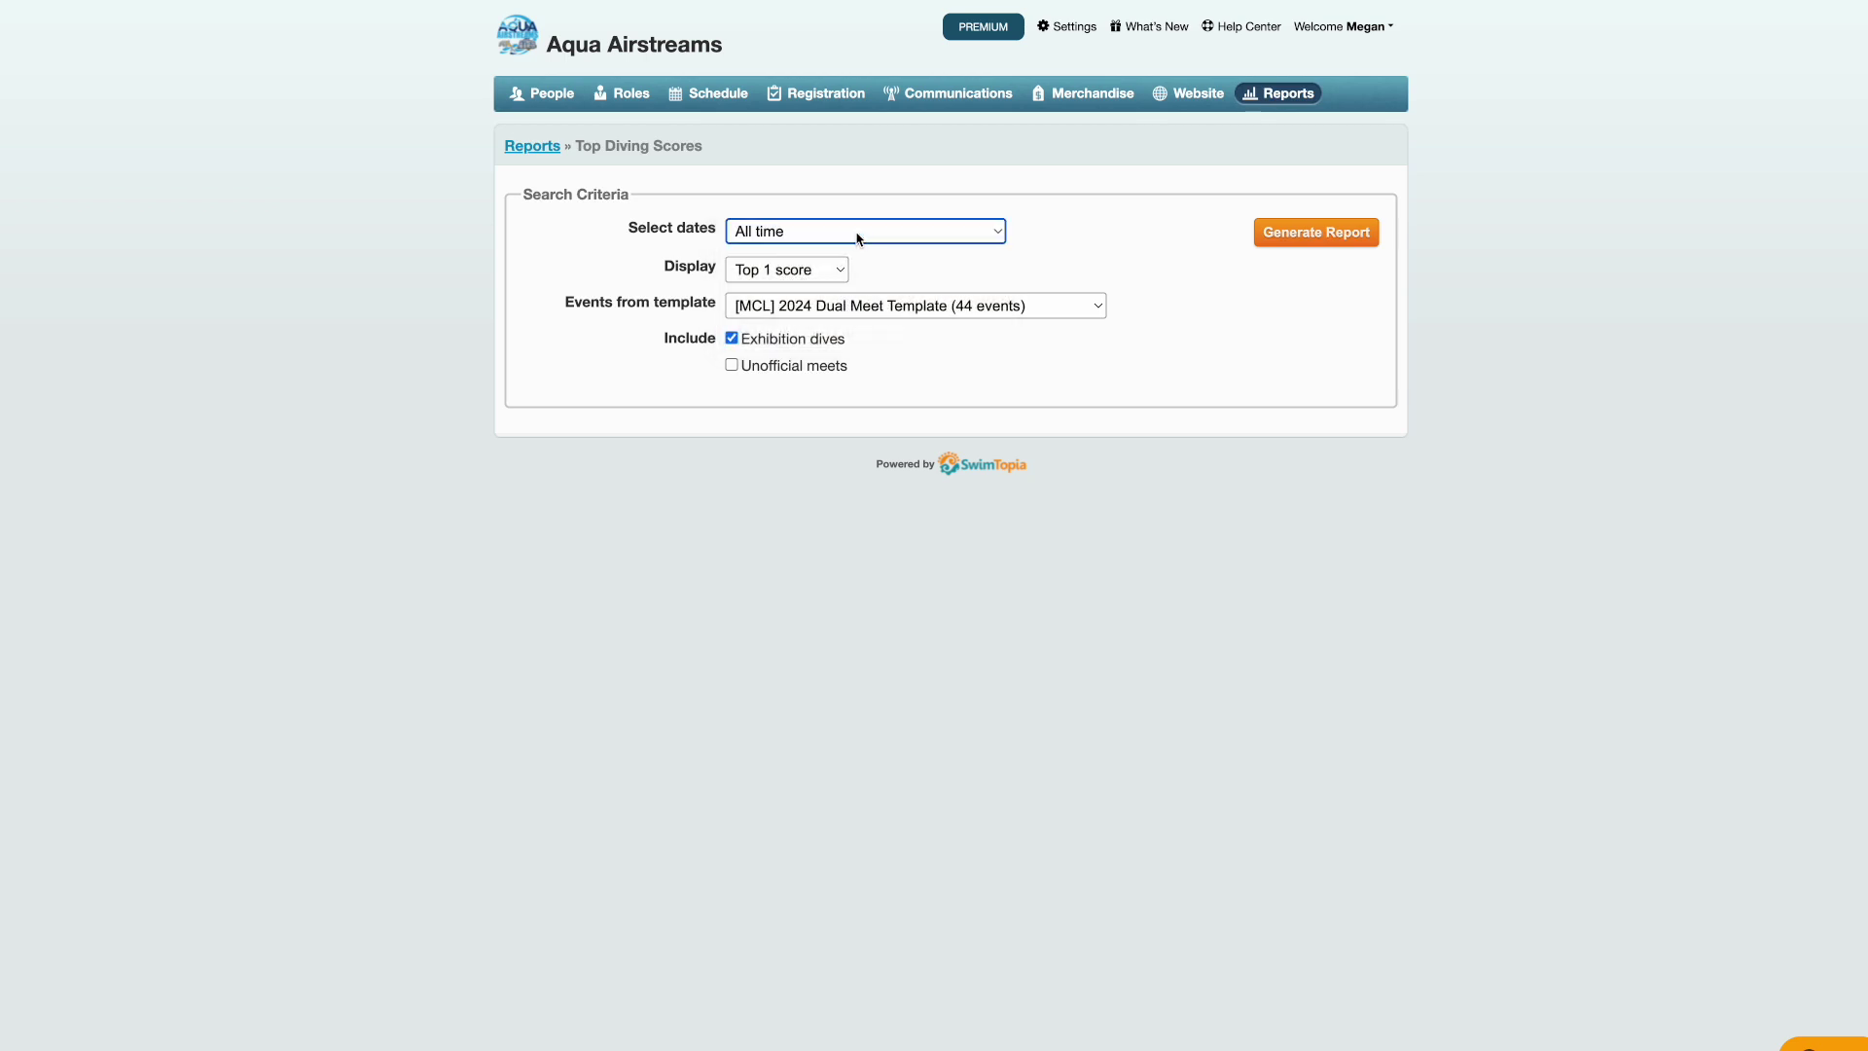
{"action": "left_click", "coordinate": [794, 275]}
{"action": "left_click", "coordinate": [792, 321]}
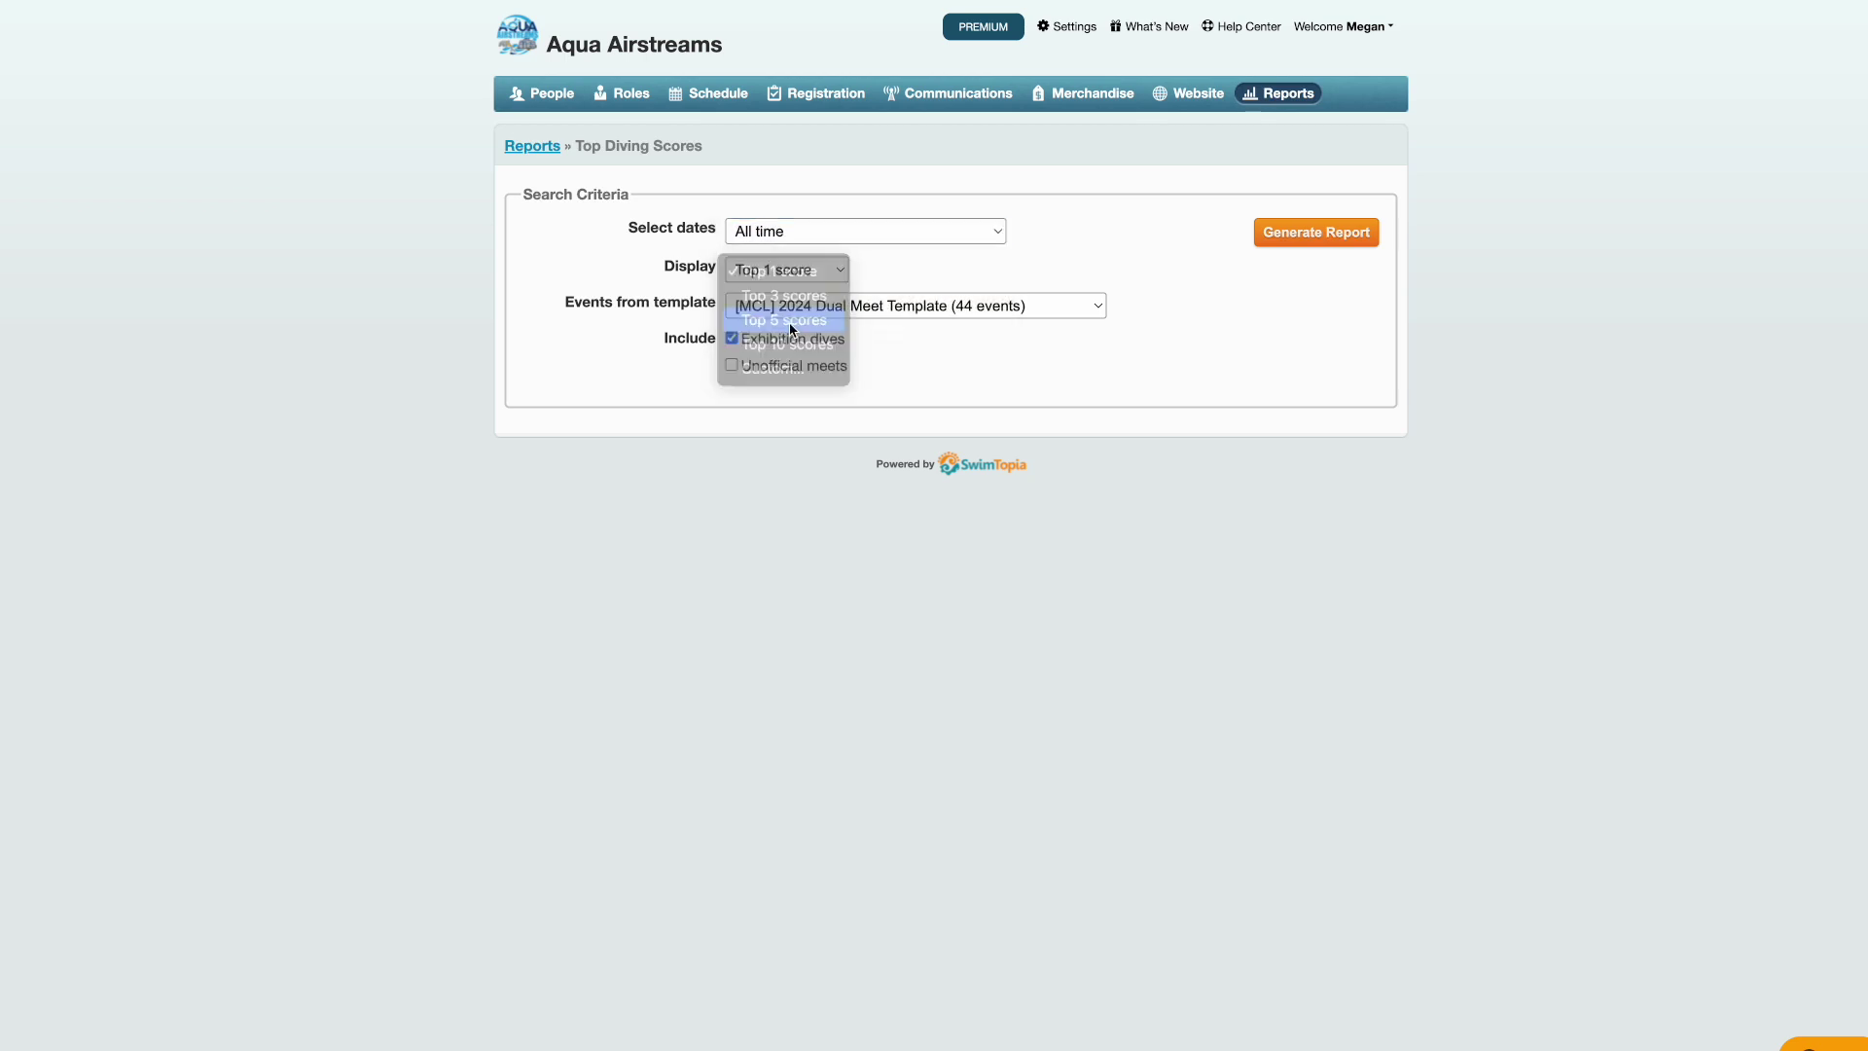
{"action": "left_click", "coordinate": [950, 307]}
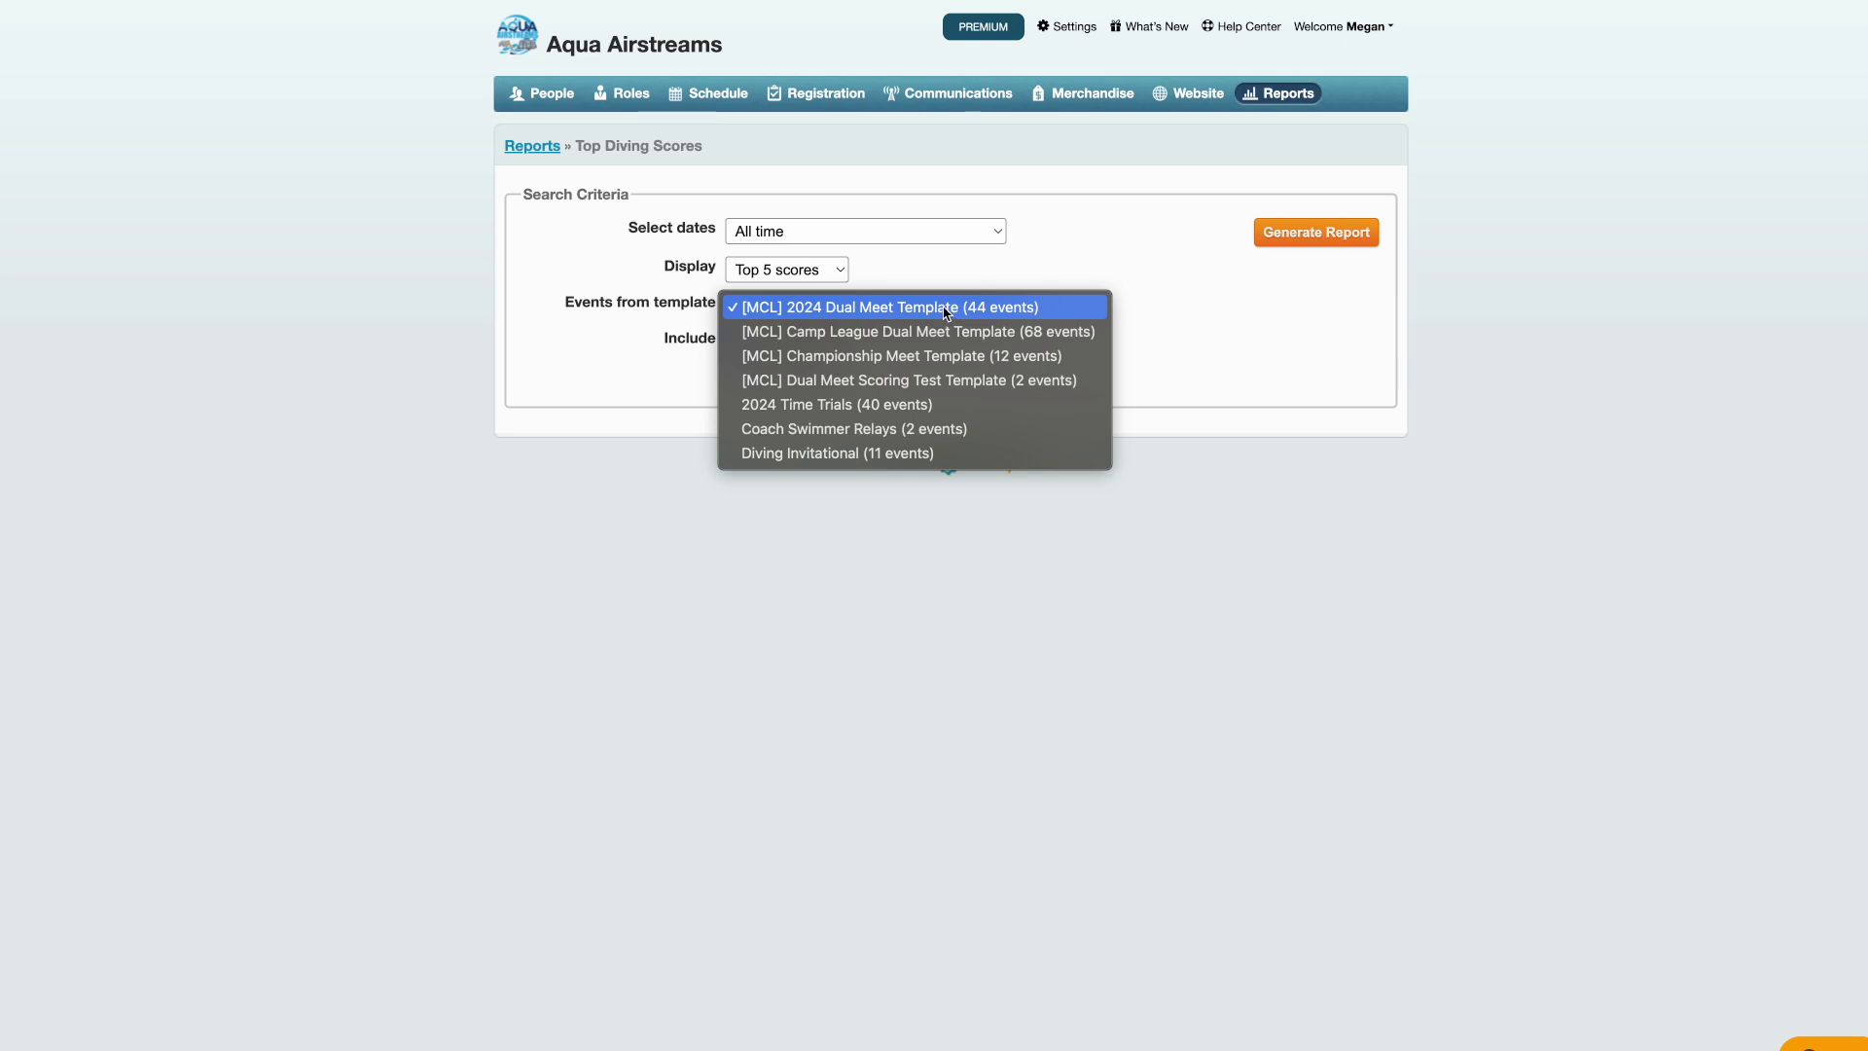
{"action": "left_click", "coordinate": [888, 453]}
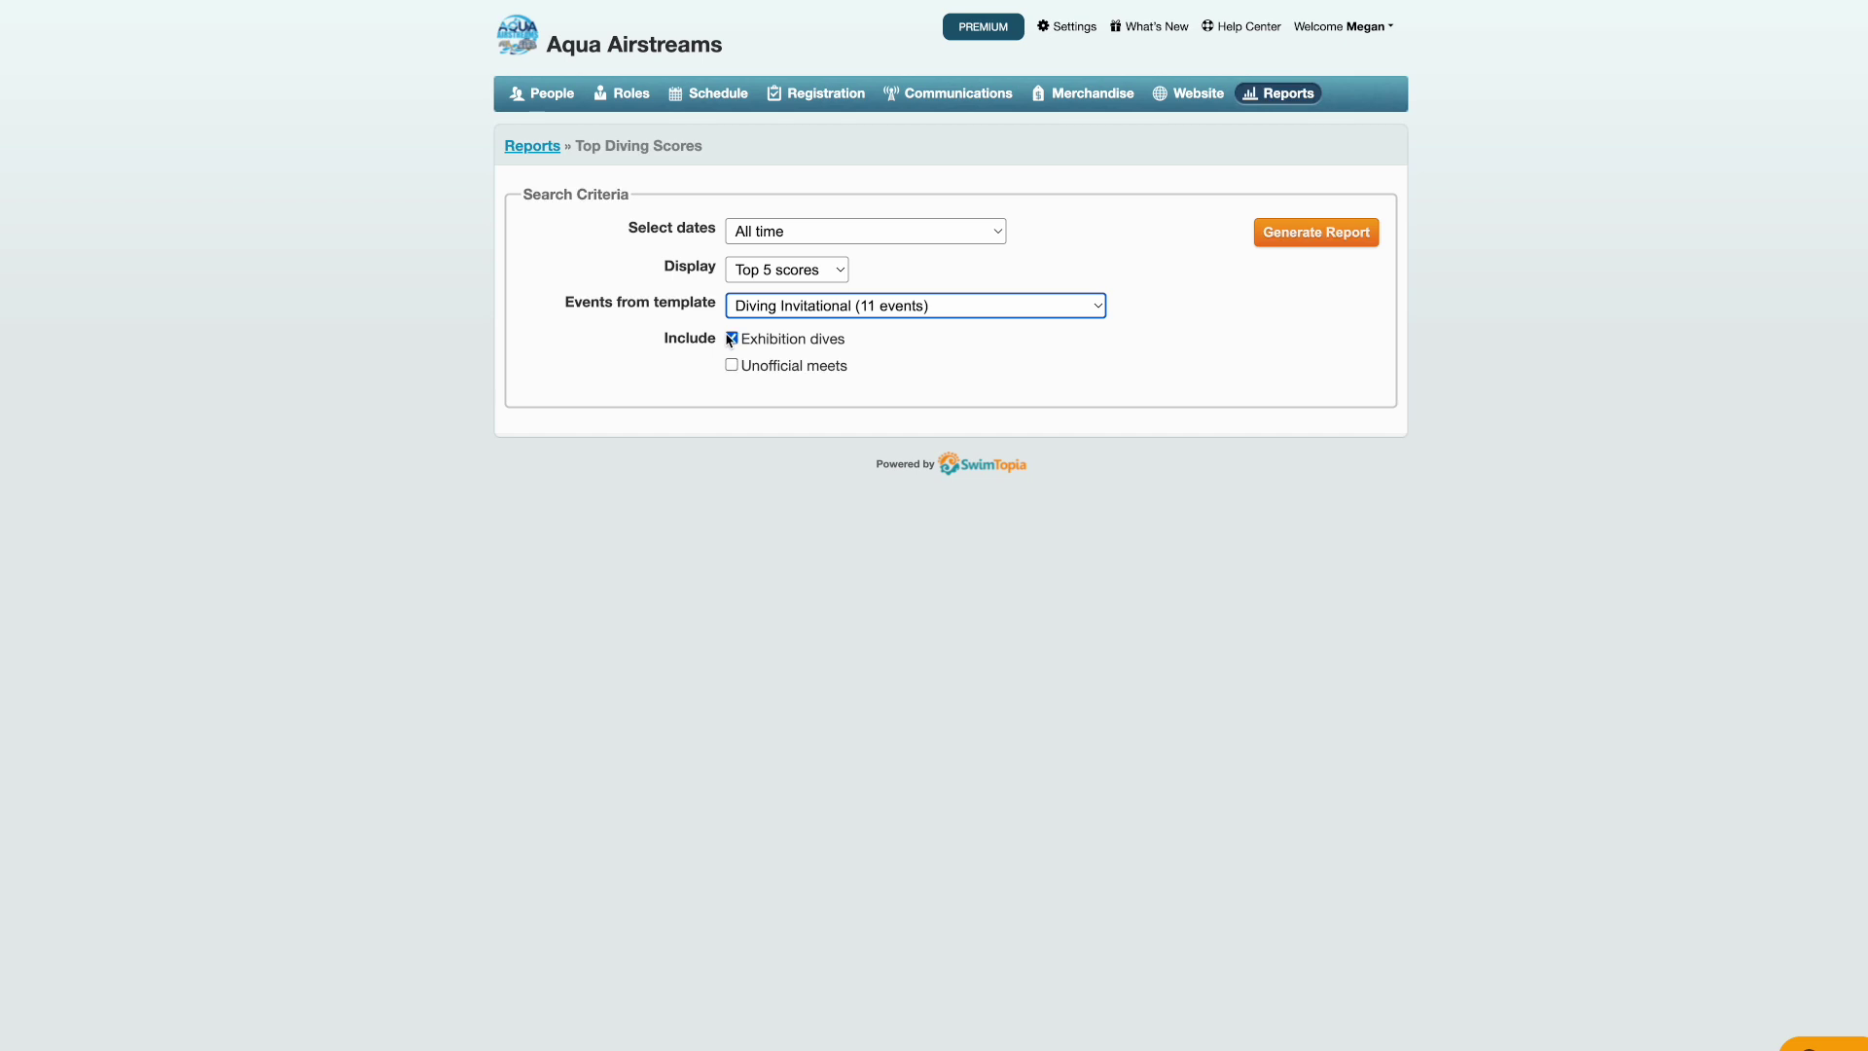
{"action": "left_click", "coordinate": [1308, 232]}
{"action": "scroll", "coordinate": [1204, 321], "scroll_direction": "down", "scroll_amount": 3}
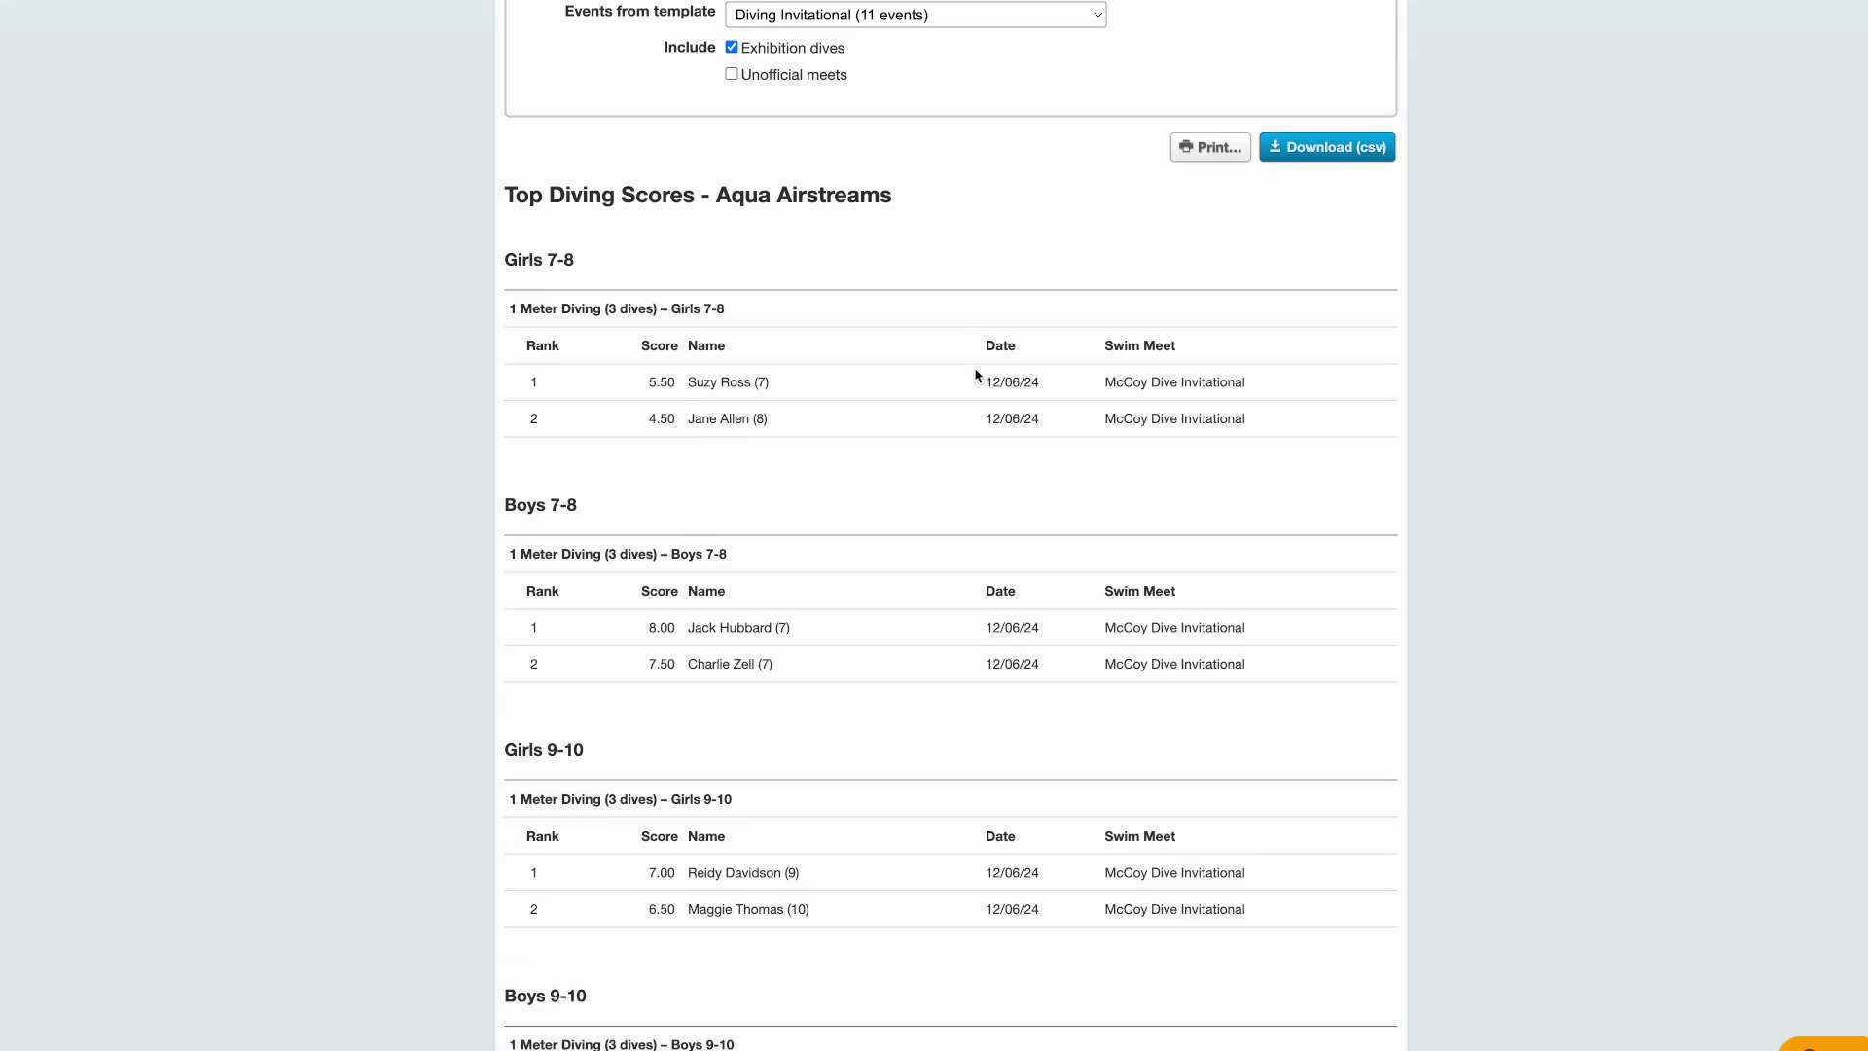
{"action": "scroll", "coordinate": [977, 375], "scroll_direction": "down", "scroll_amount": 1}
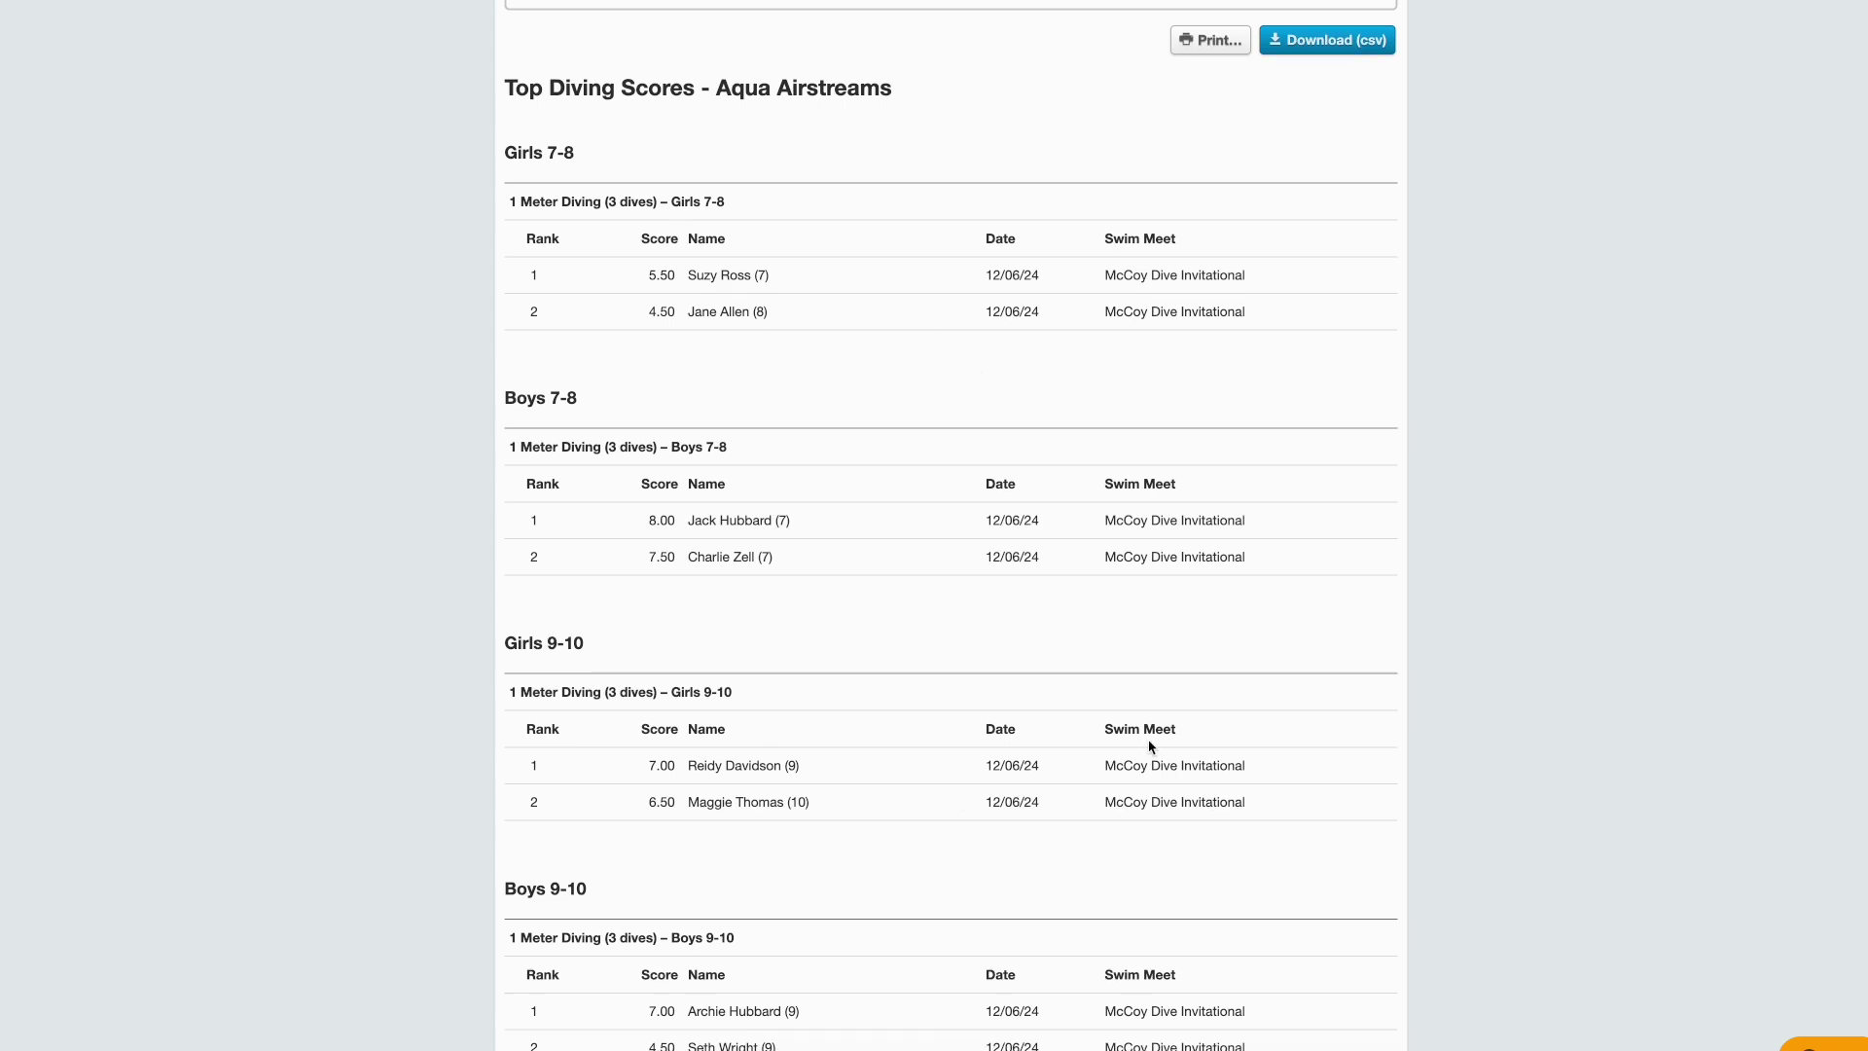
{"action": "scroll", "coordinate": [1141, 628], "scroll_direction": "up", "scroll_amount": 5}
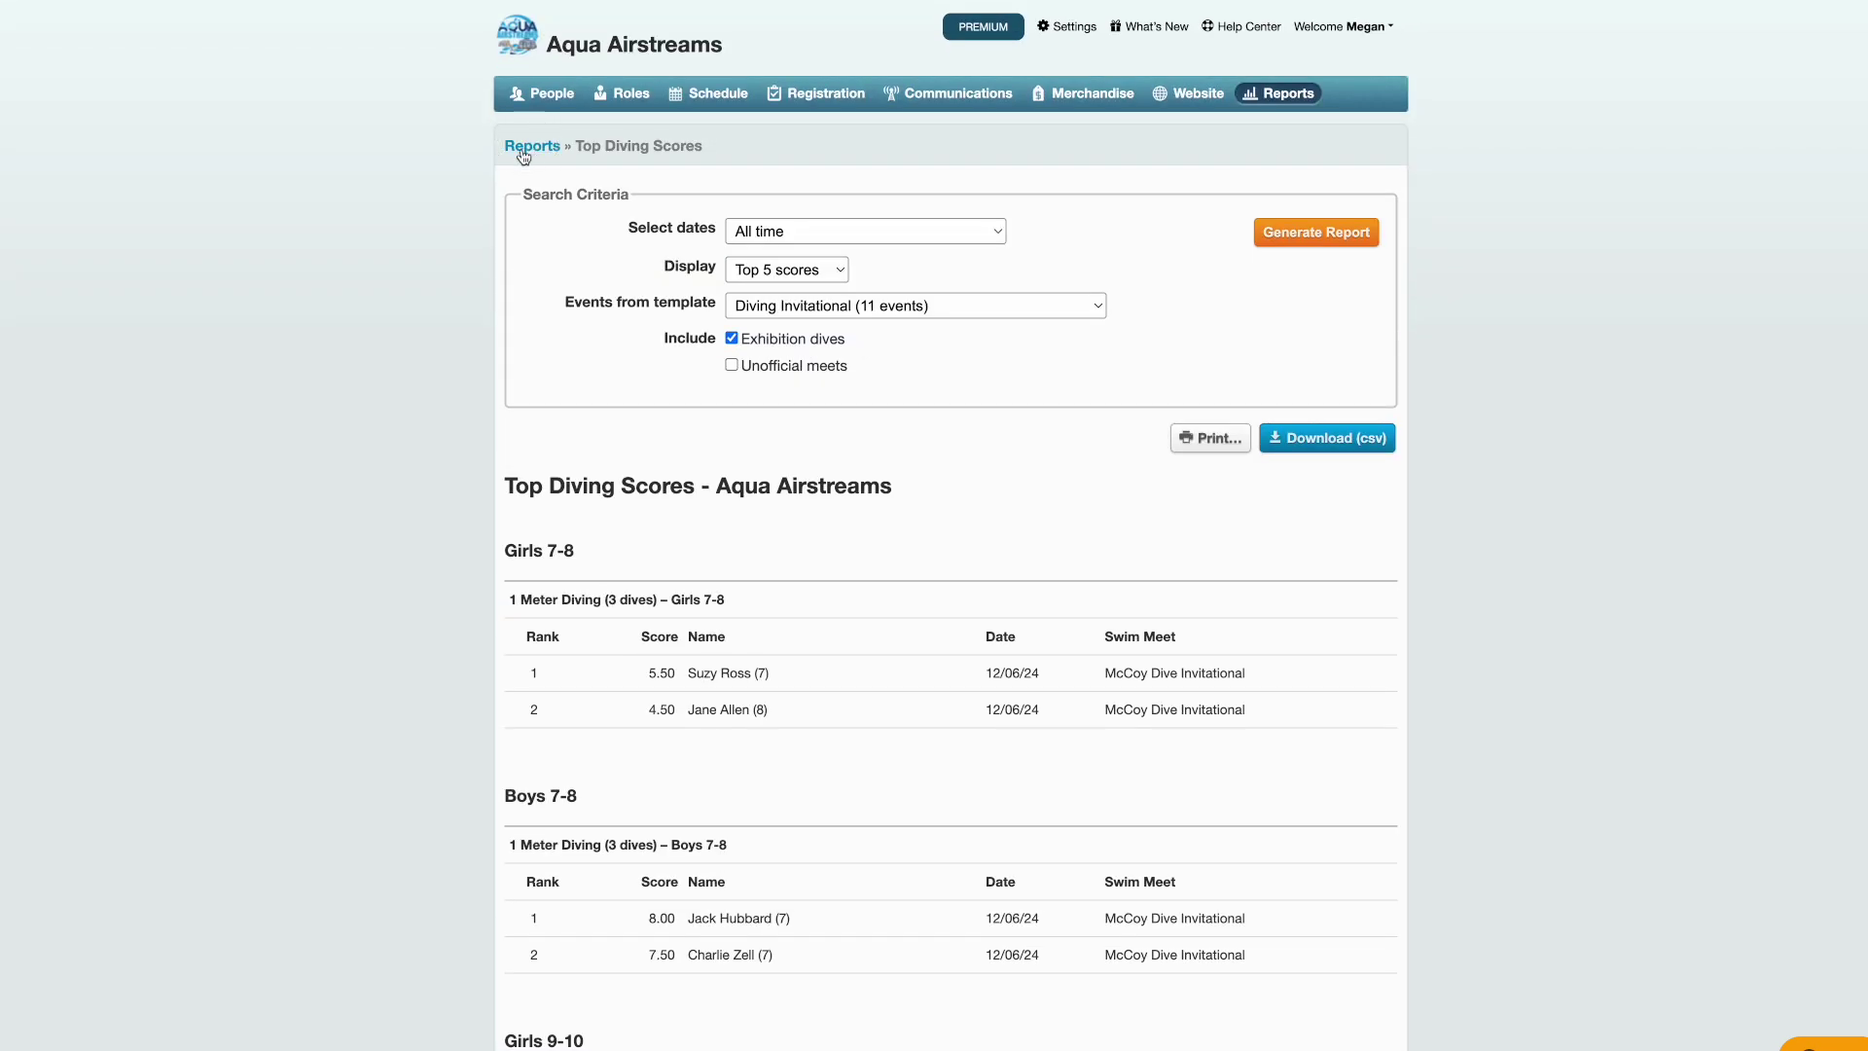
{"action": "left_click", "coordinate": [531, 148]}
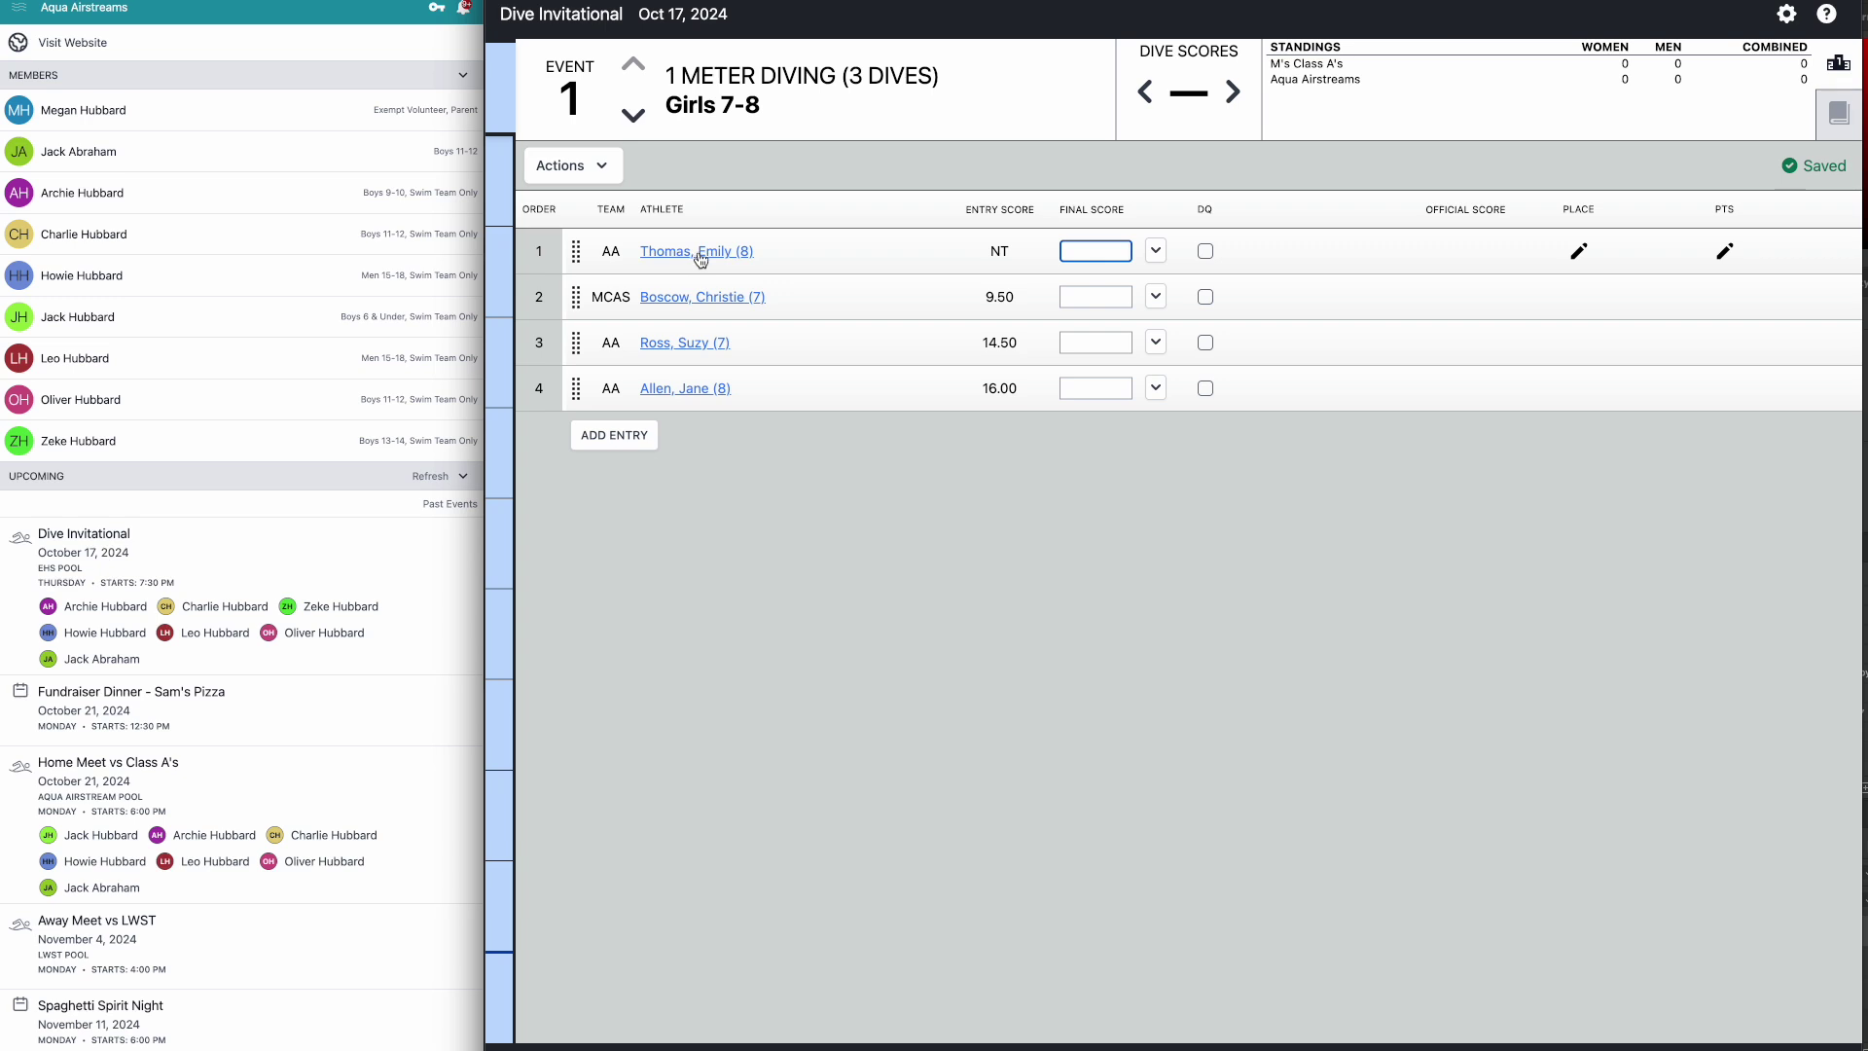
- In Meet Maestro, reorder event 2 Boys 7-8 1 Meter Diving: 14.50 MCAS diver second, 12.50 AA diver third, 13.50 AA diver fourth
{"action": "key", "text": "Page_Down"}
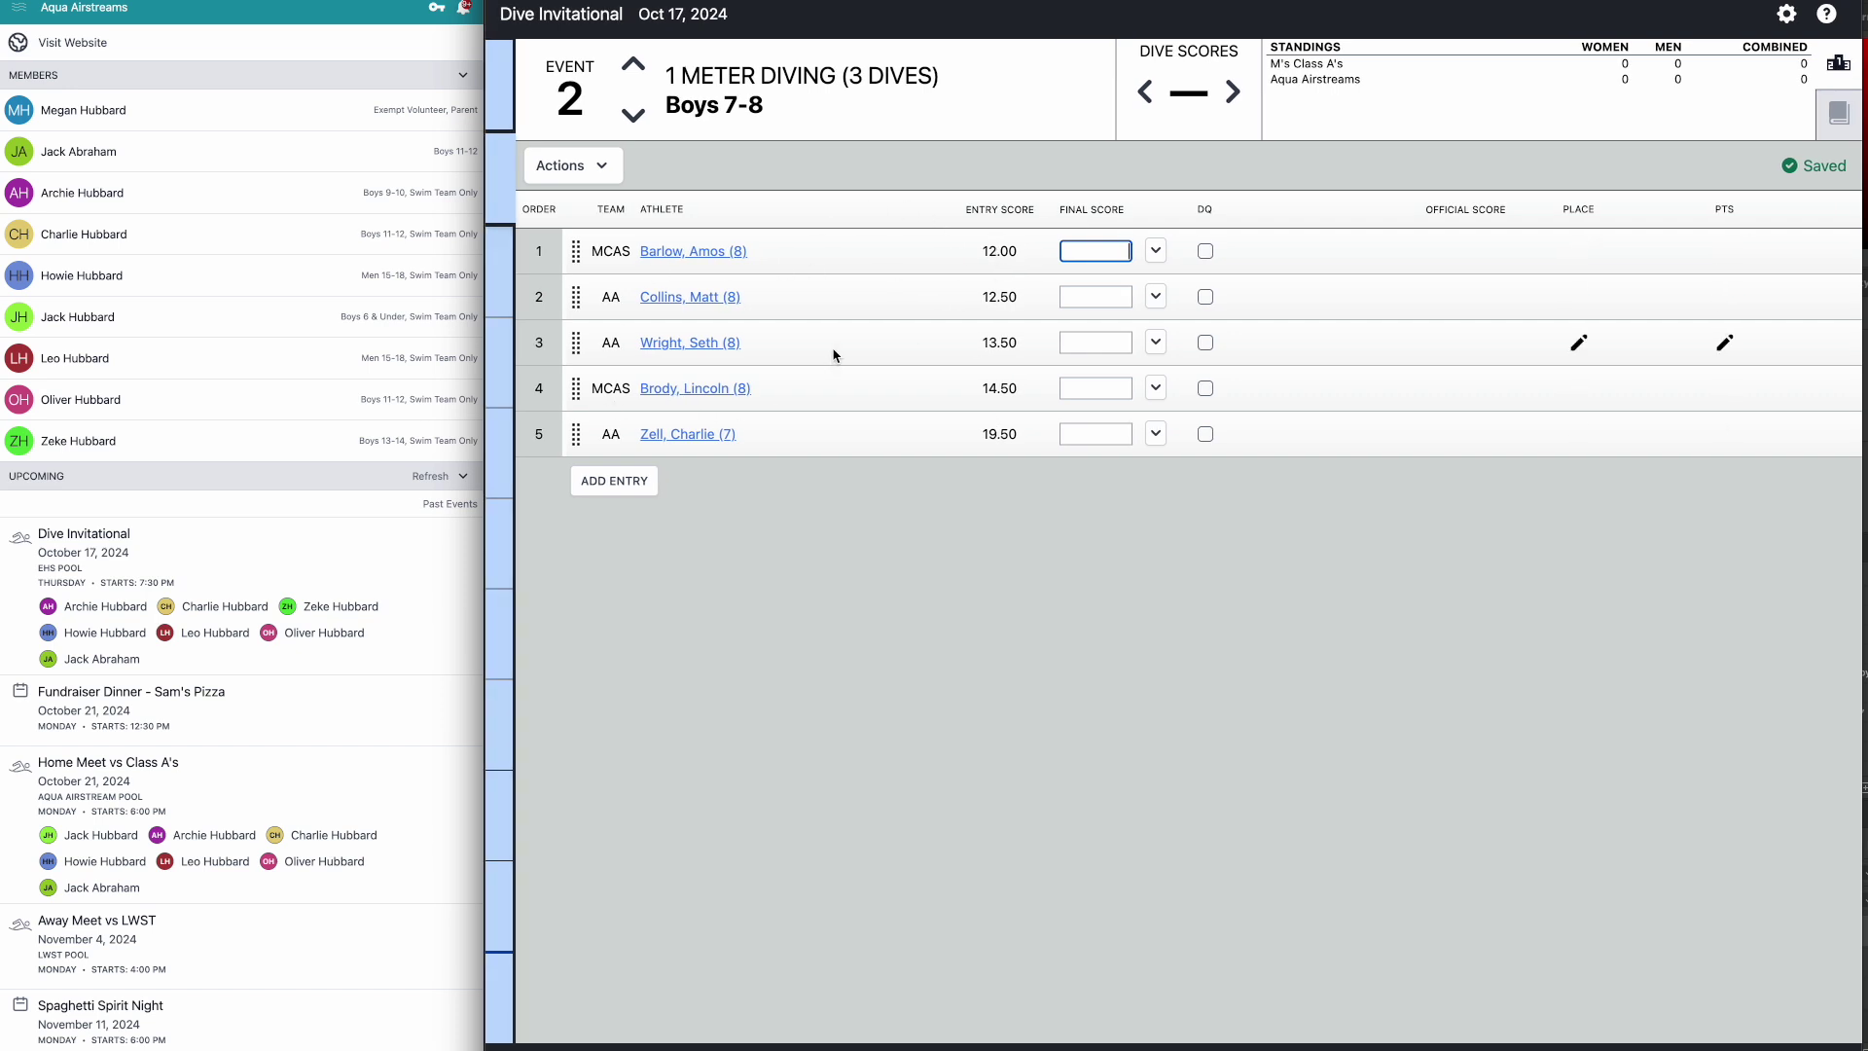
{"action": "left_click", "coordinate": [574, 391]}
{"action": "left_click_drag", "start_coordinate": [574, 391], "coordinate": [576, 302]}
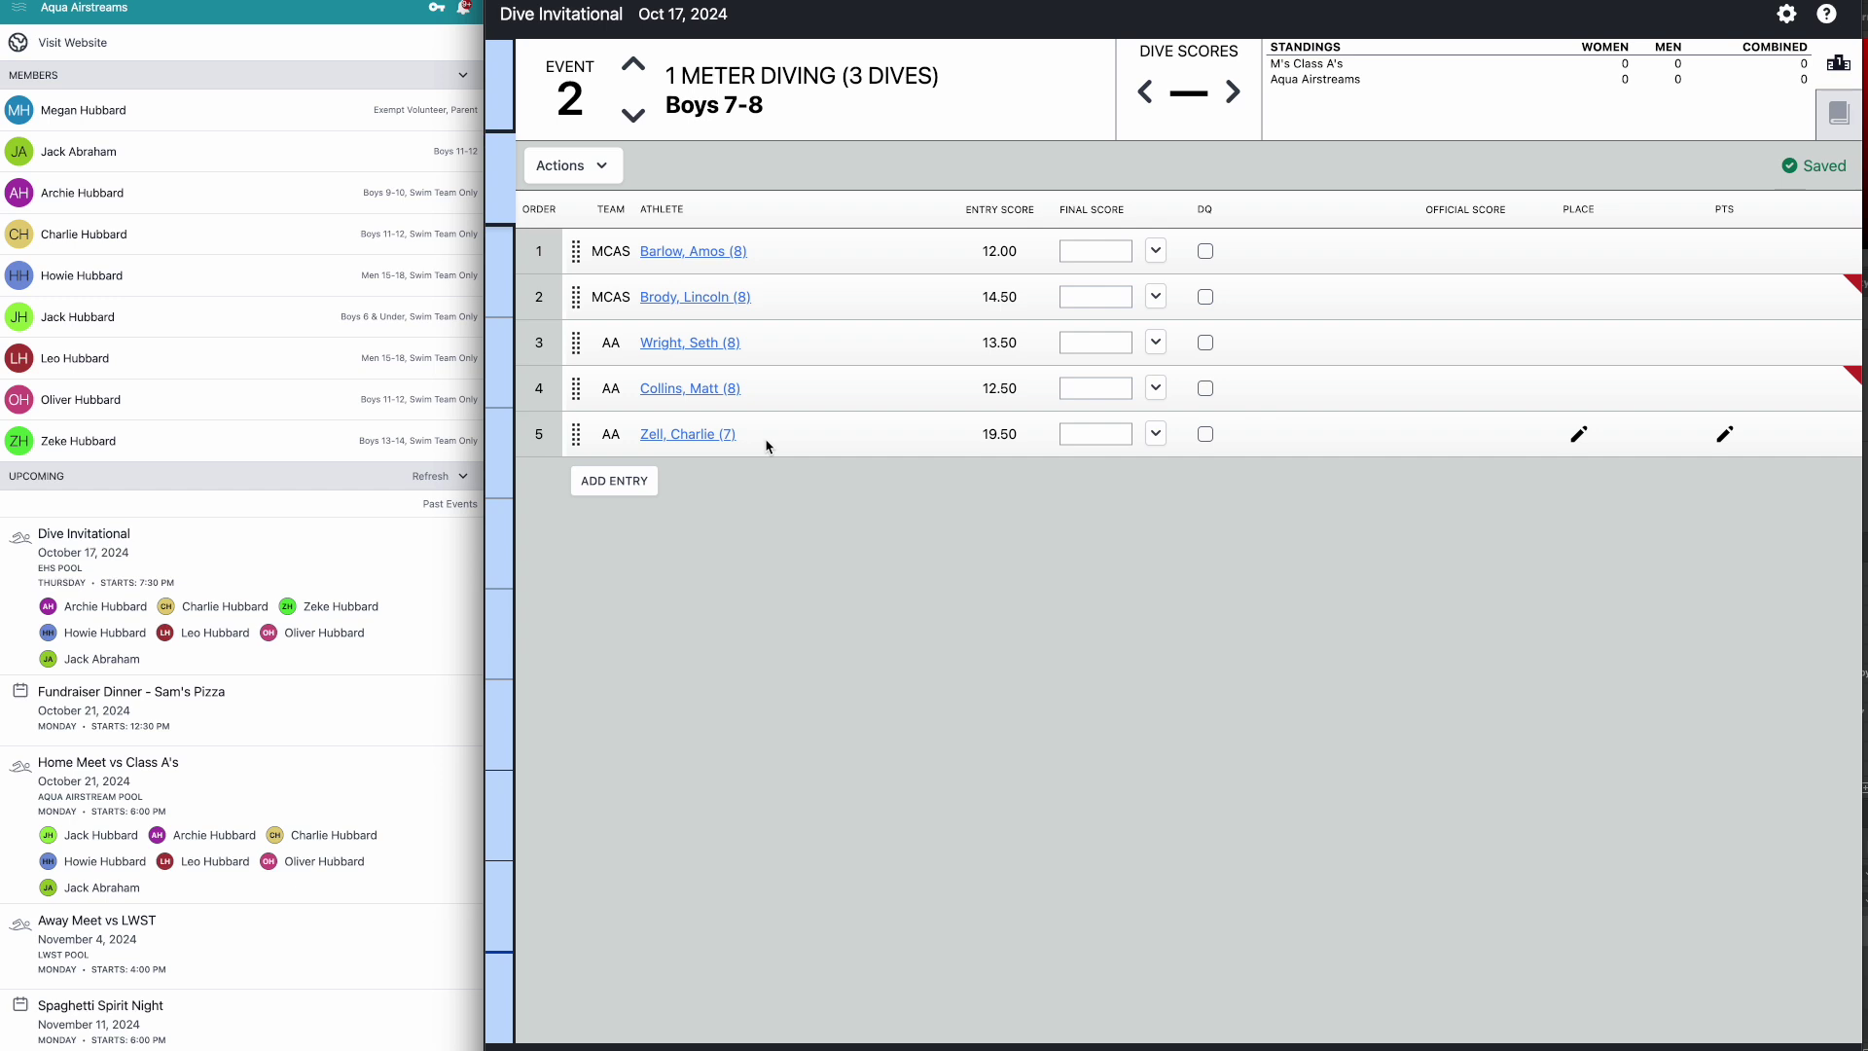
{"action": "left_click_drag", "start_coordinate": [577, 354], "coordinate": [581, 404]}
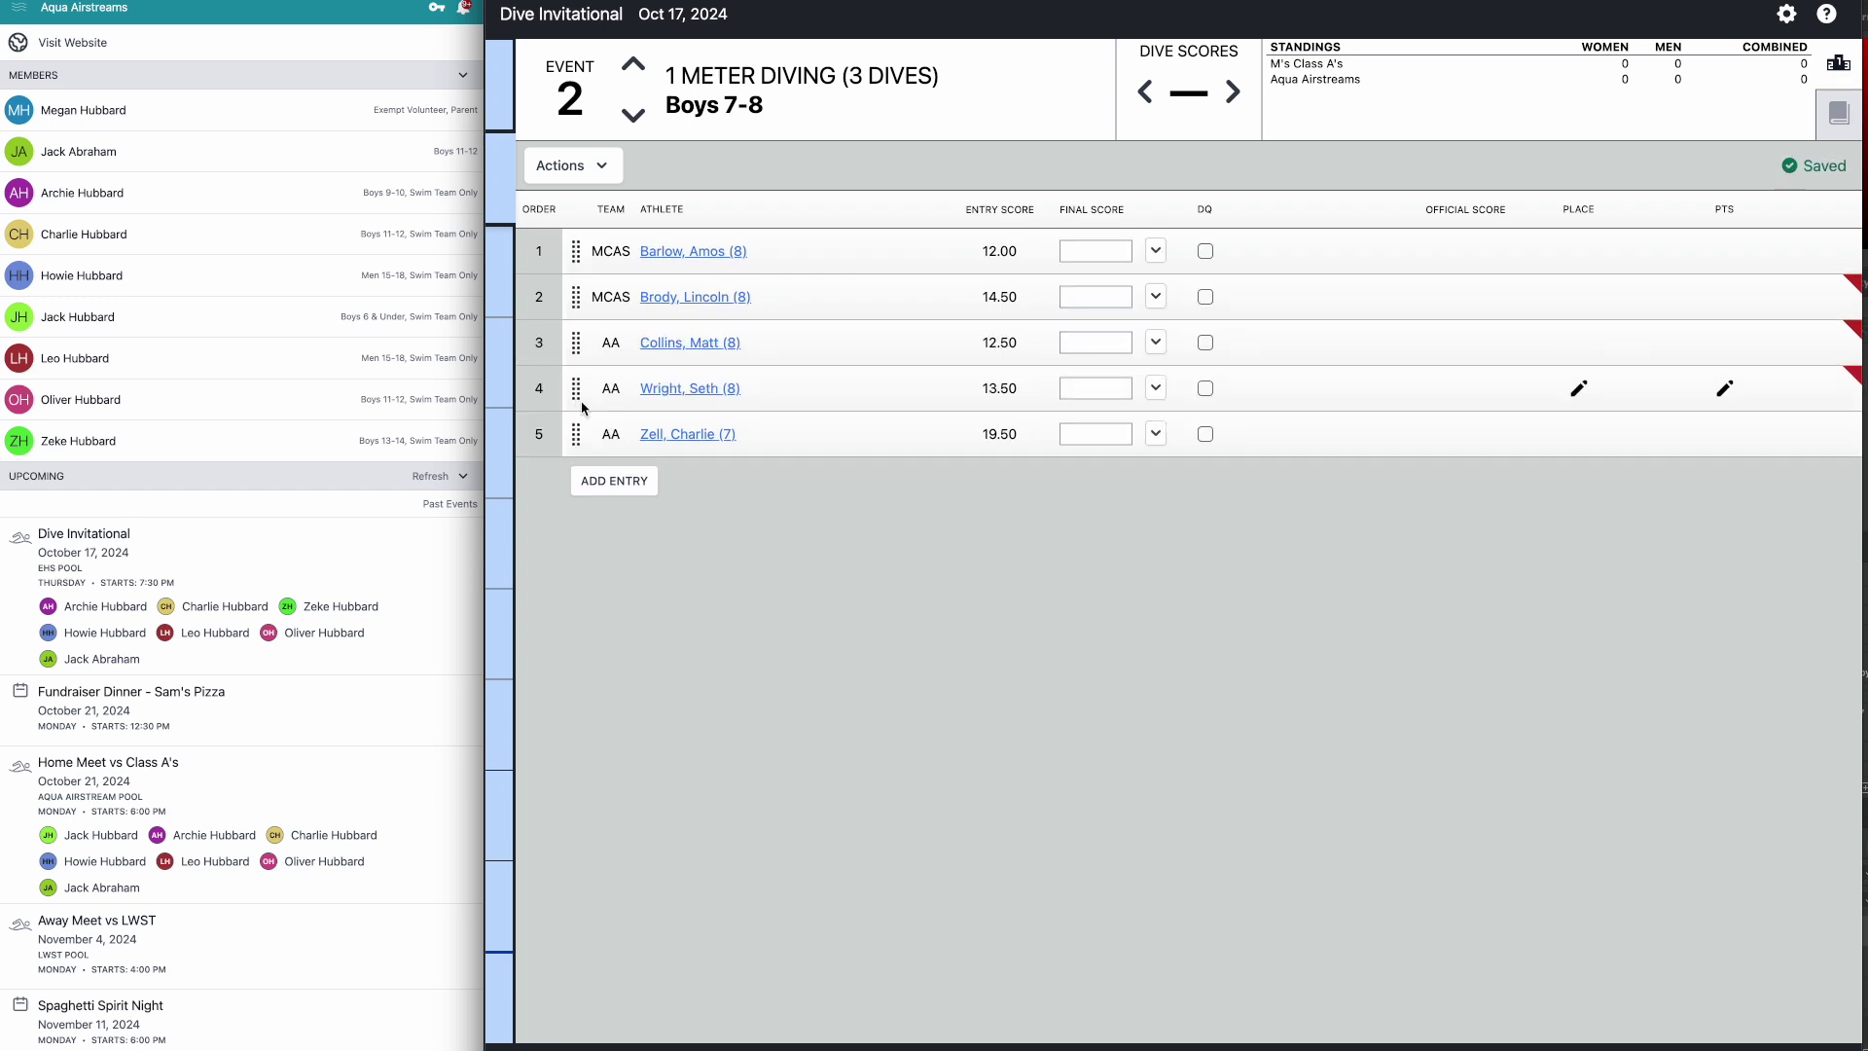
- Preview the pre-meet Heat Sheet and Psych Sheet reports for the Dive Invitational, closing each one after viewing
{"action": "left_click", "coordinate": [1788, 17]}
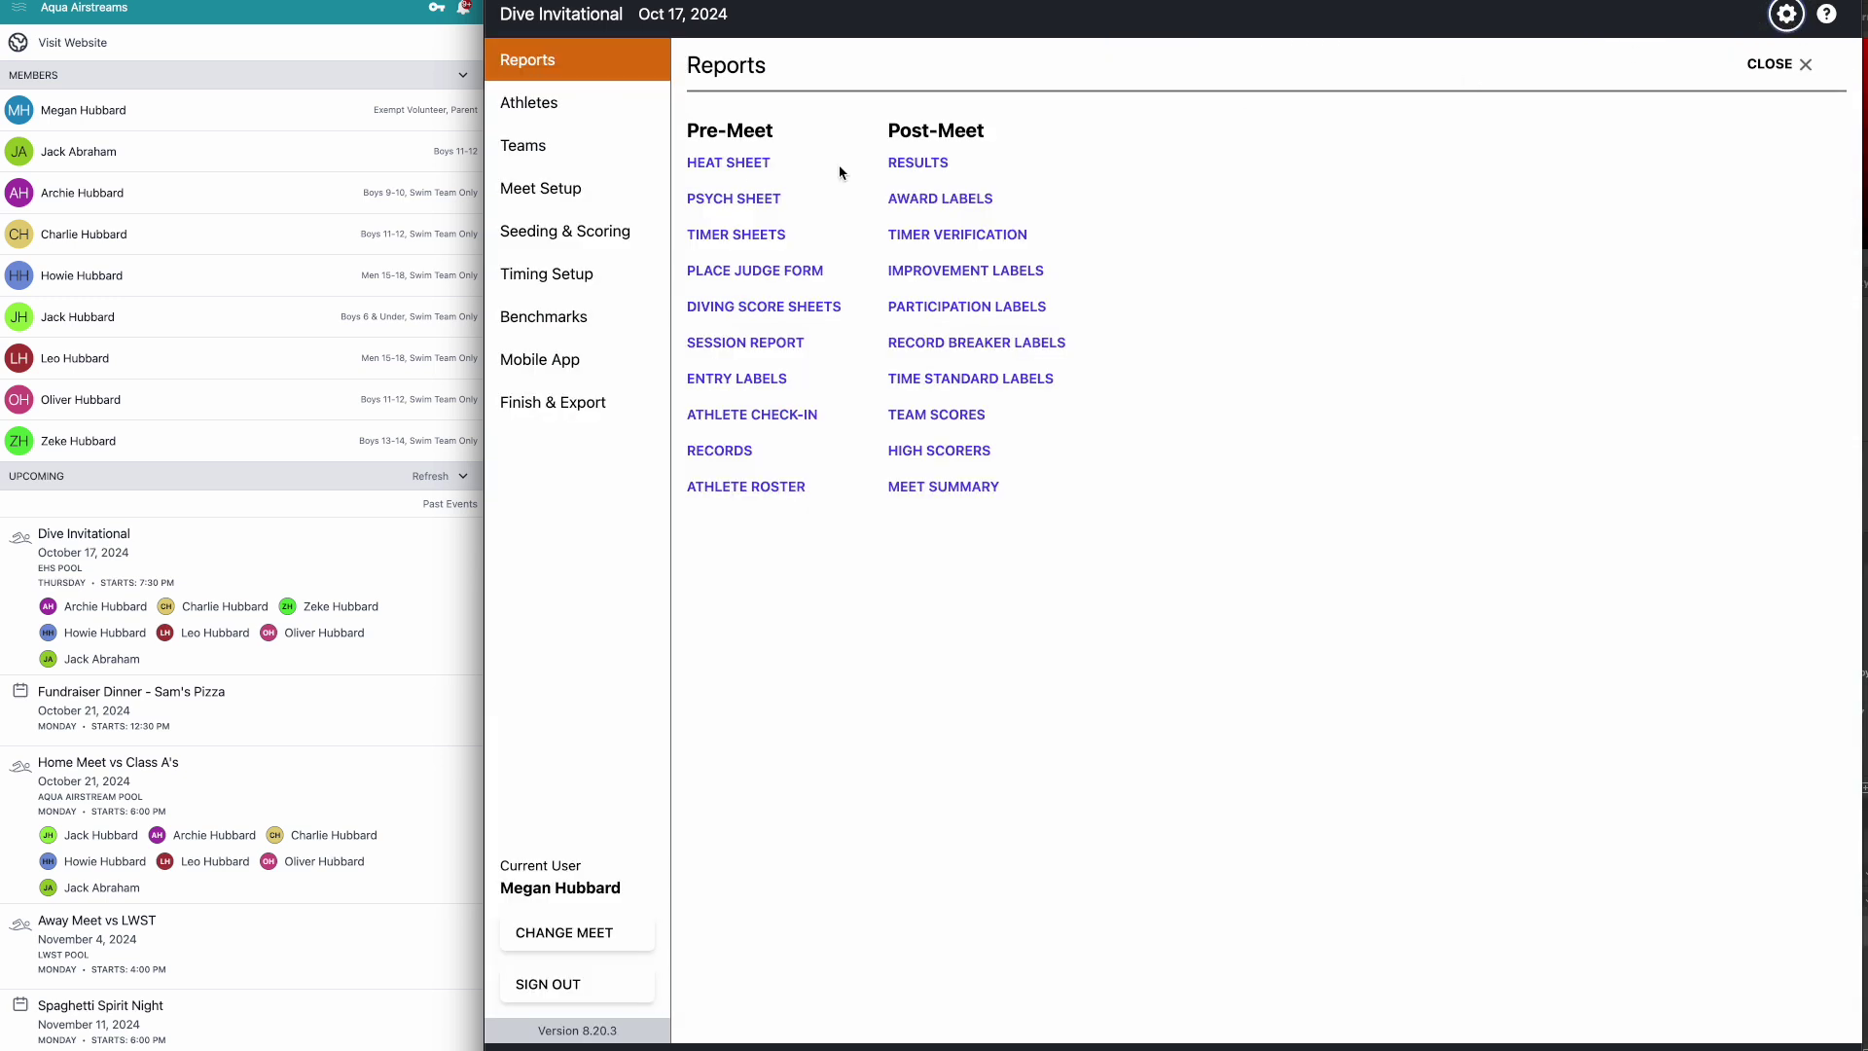
{"action": "left_click", "coordinate": [735, 165]}
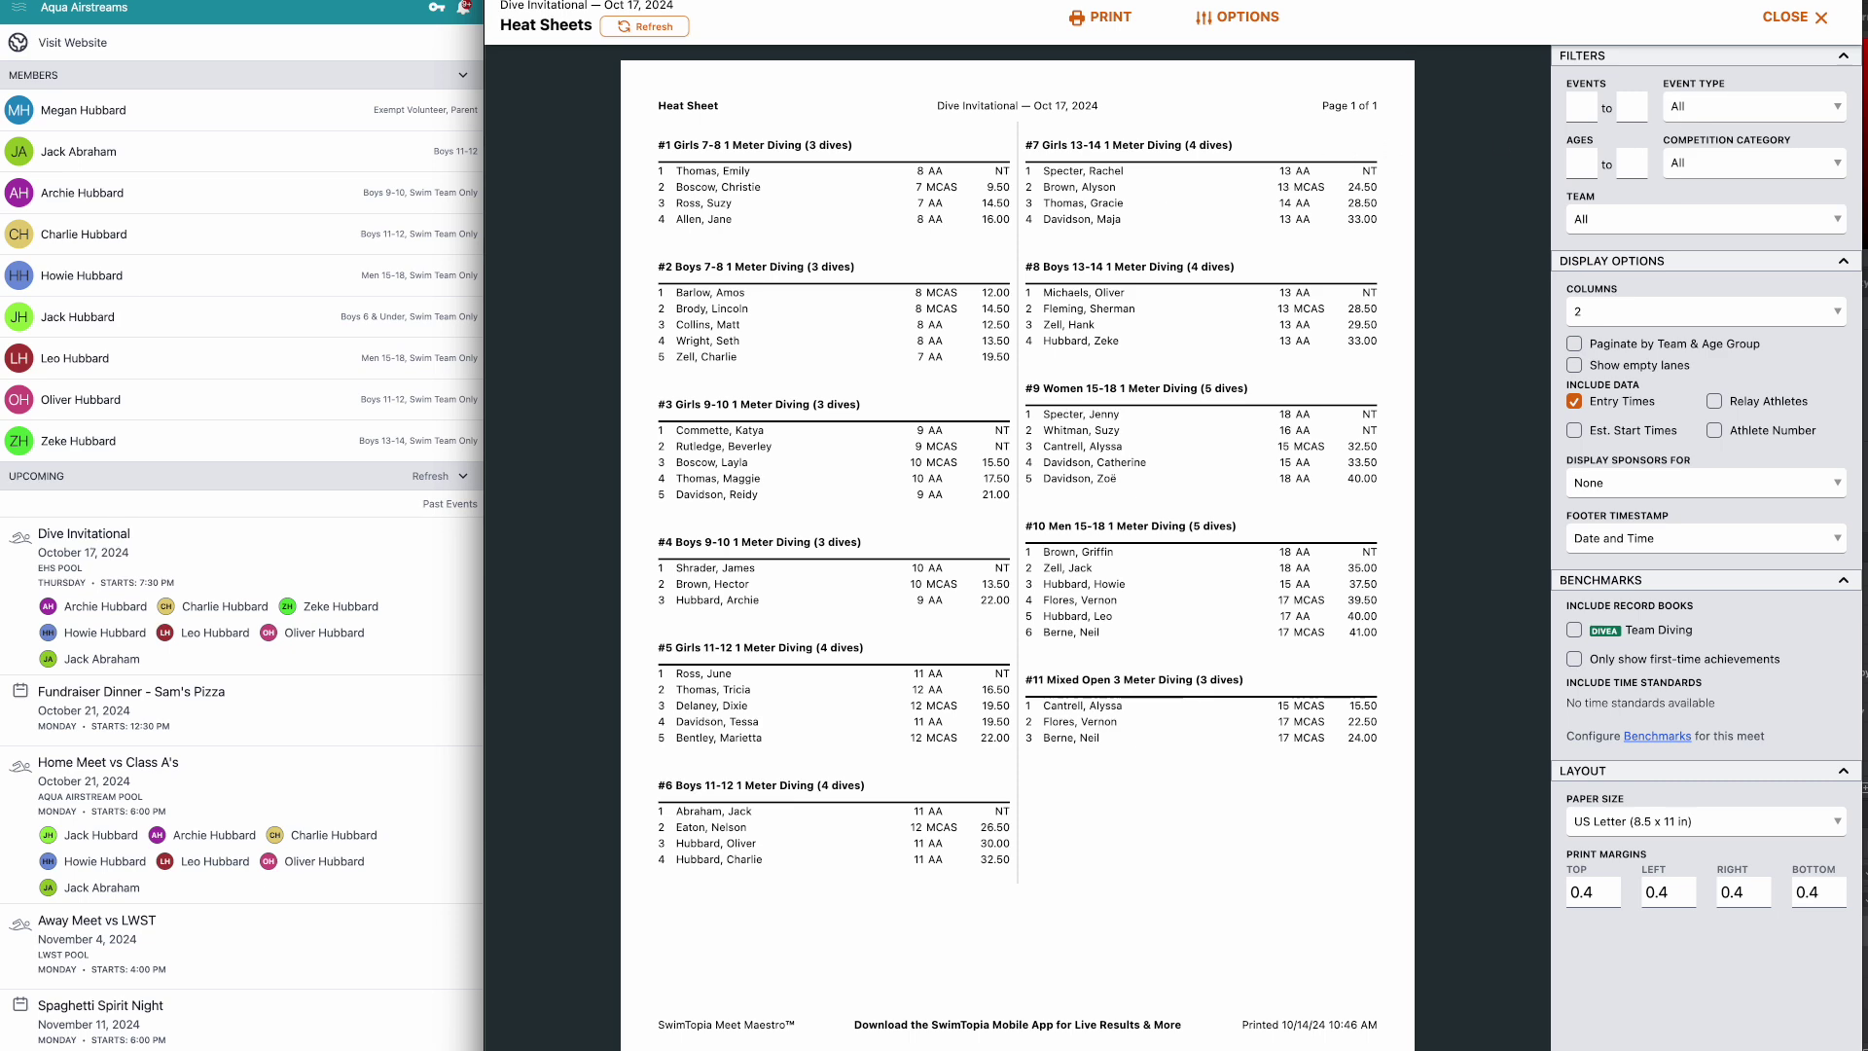
{"action": "left_click", "coordinate": [1794, 19]}
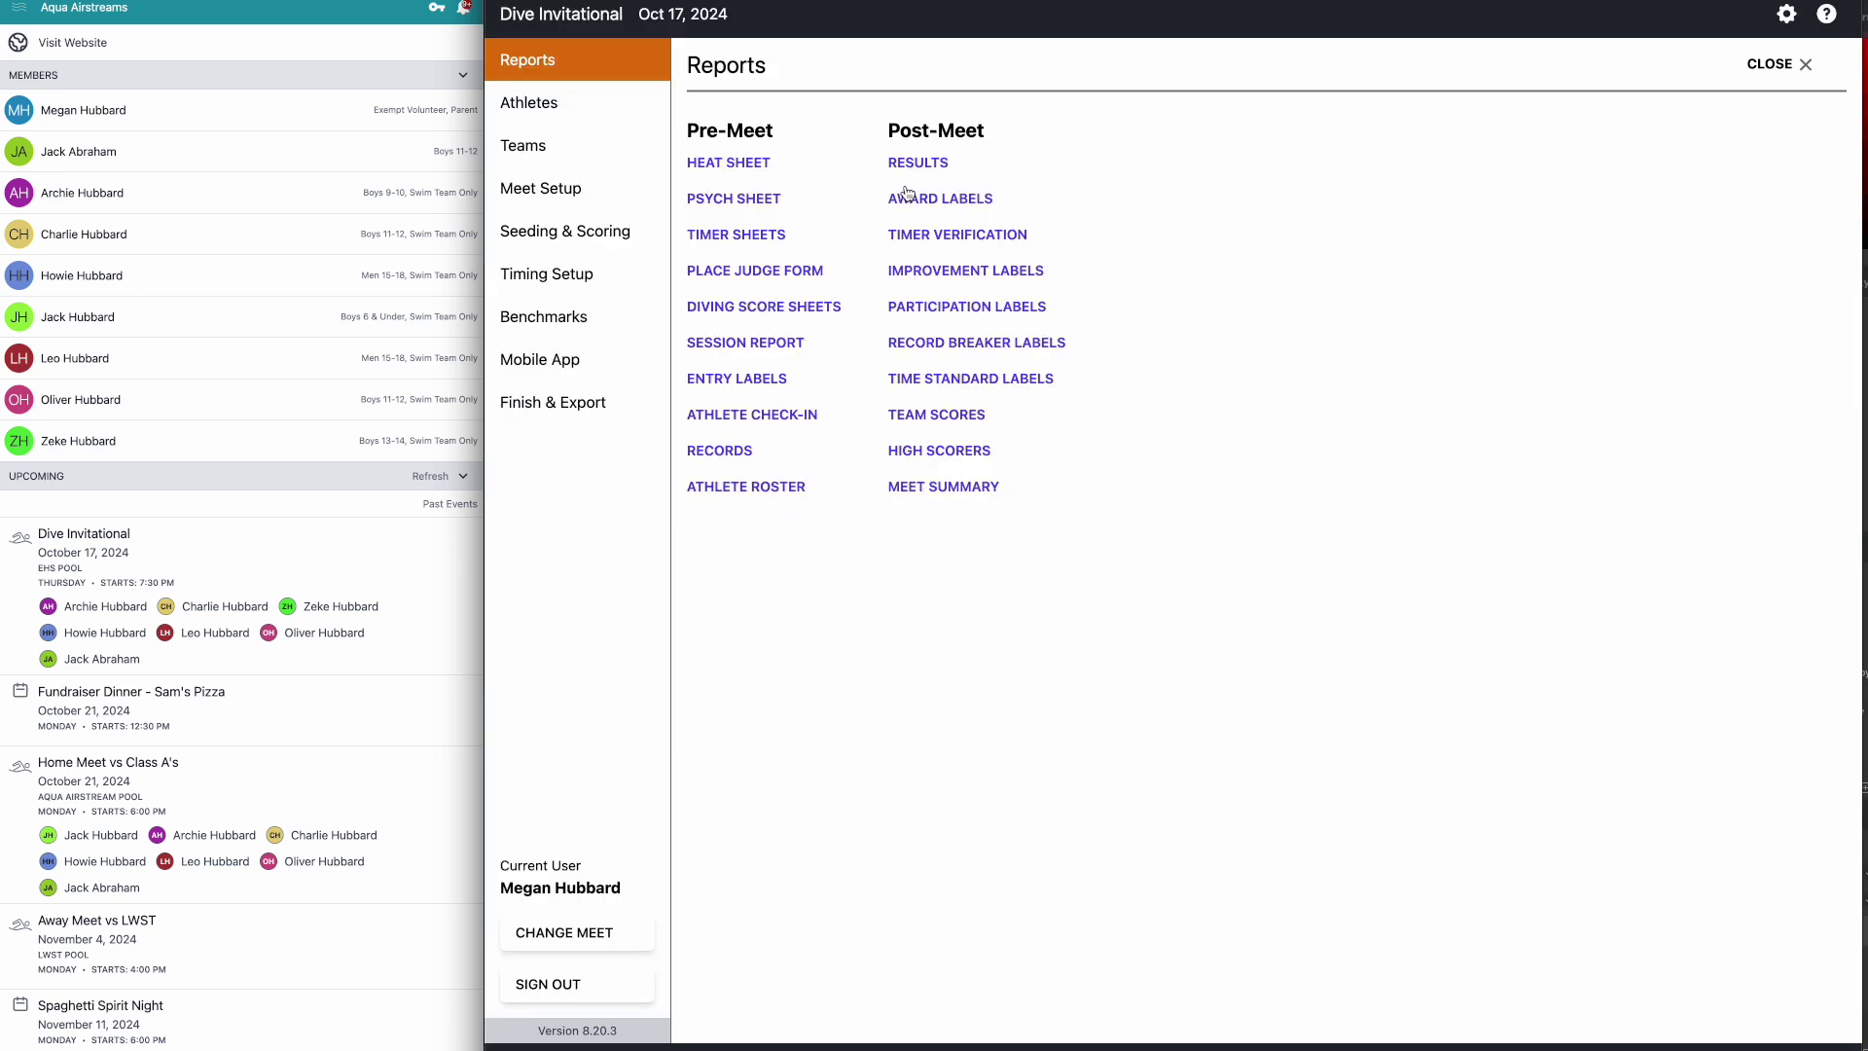
{"action": "left_click", "coordinate": [718, 200]}
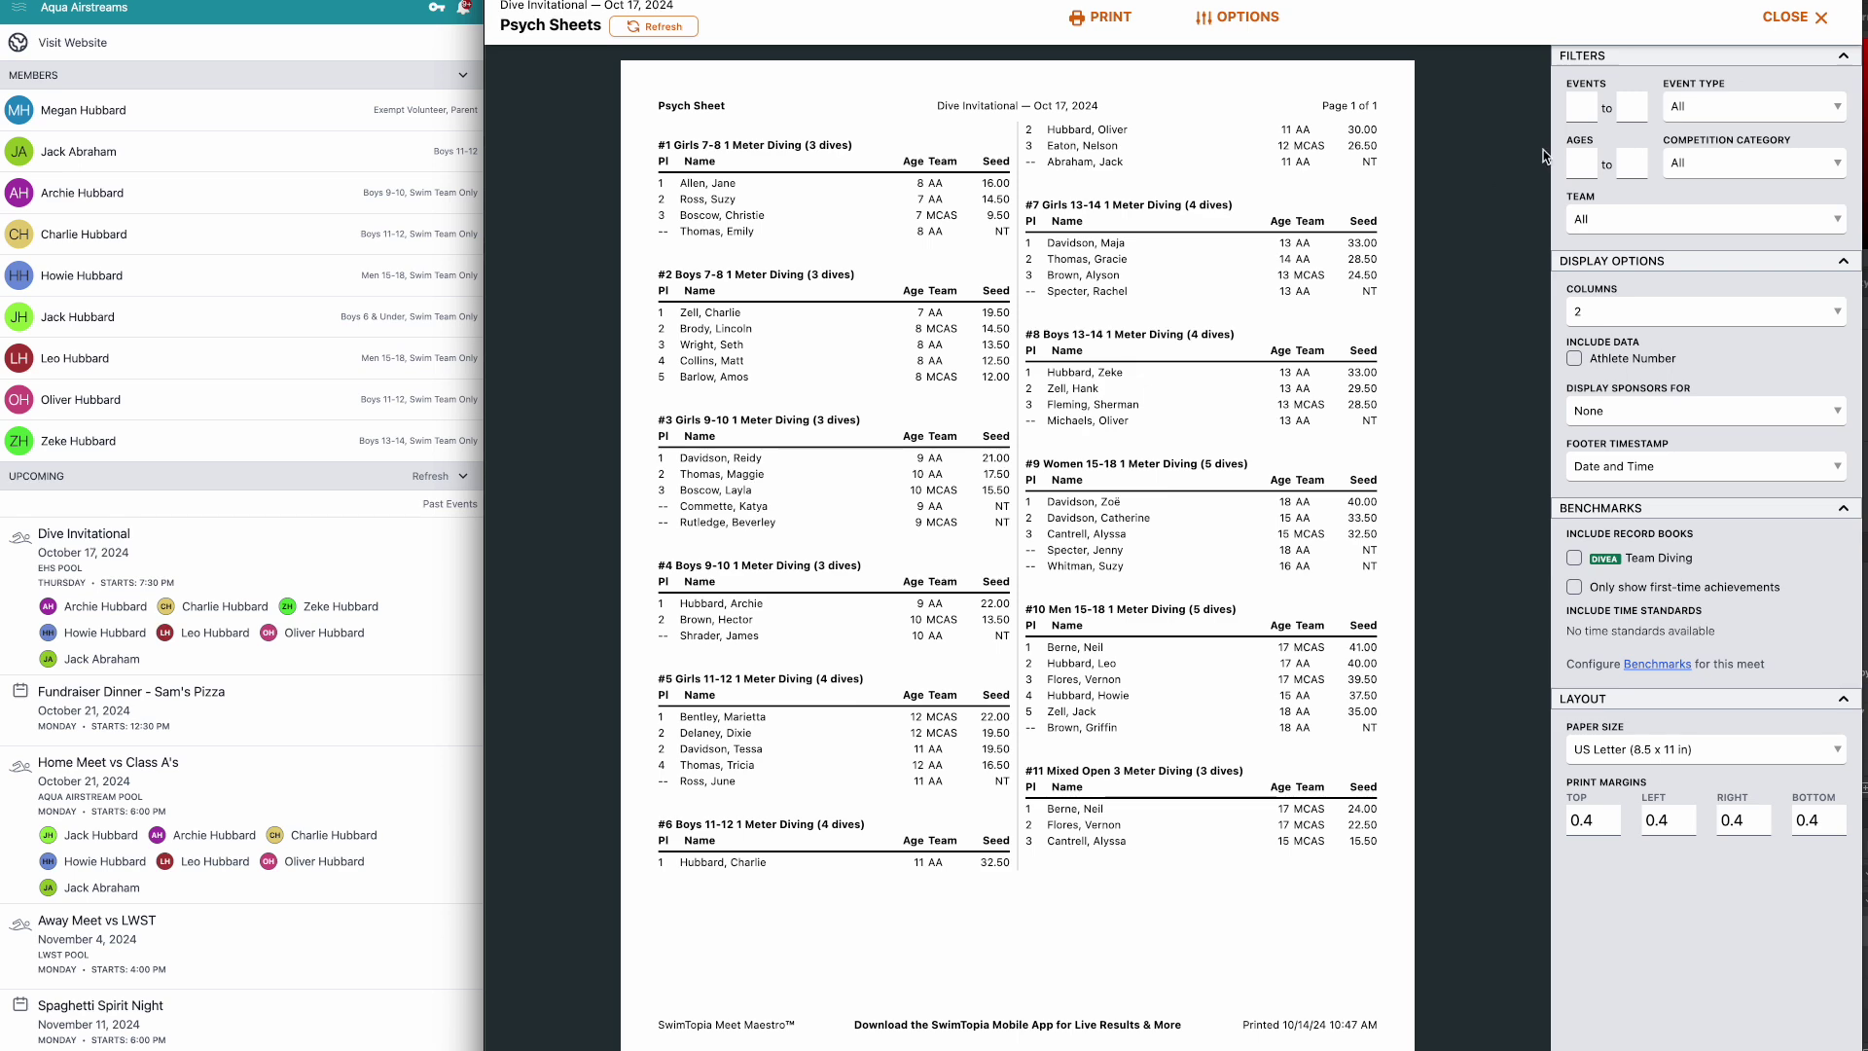
{"action": "left_click", "coordinate": [1788, 20]}
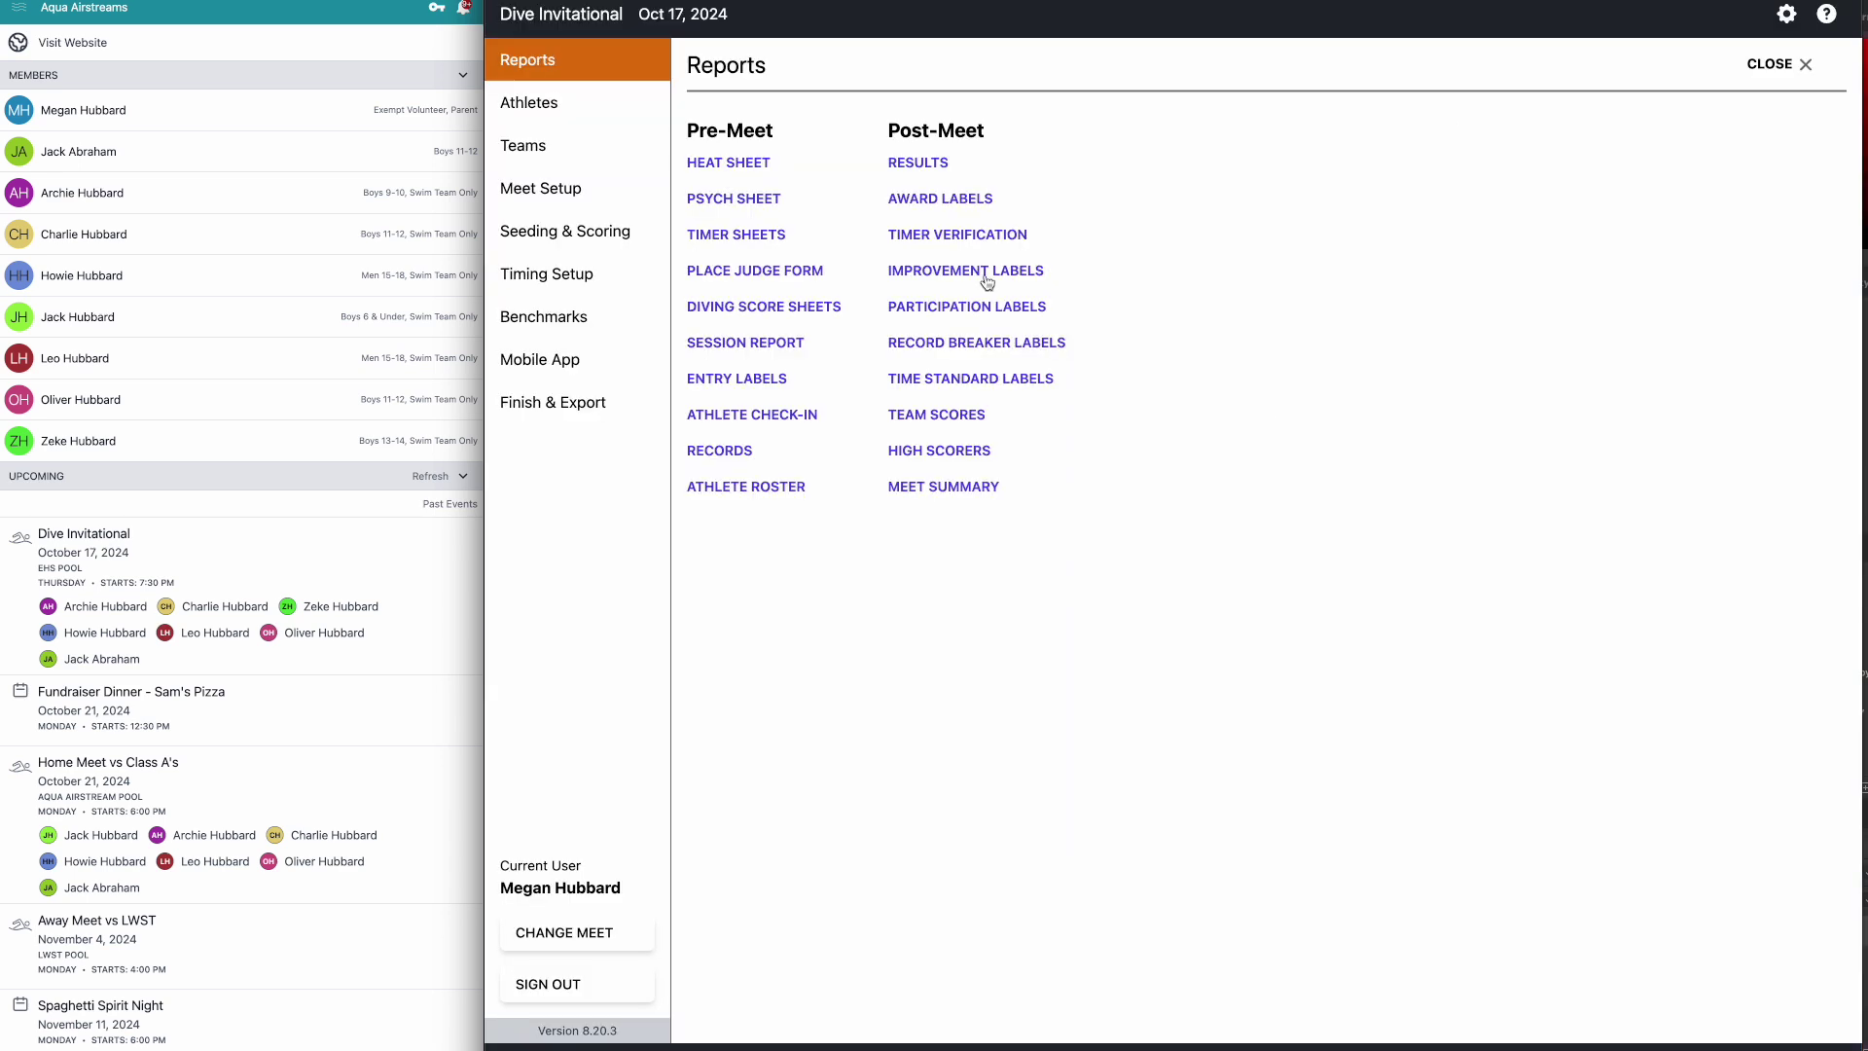
- Open the pre-meet Diving Score Sheets report, examine the sheets for the three-dive and four-dive events, and close it
{"action": "left_click", "coordinate": [774, 307]}
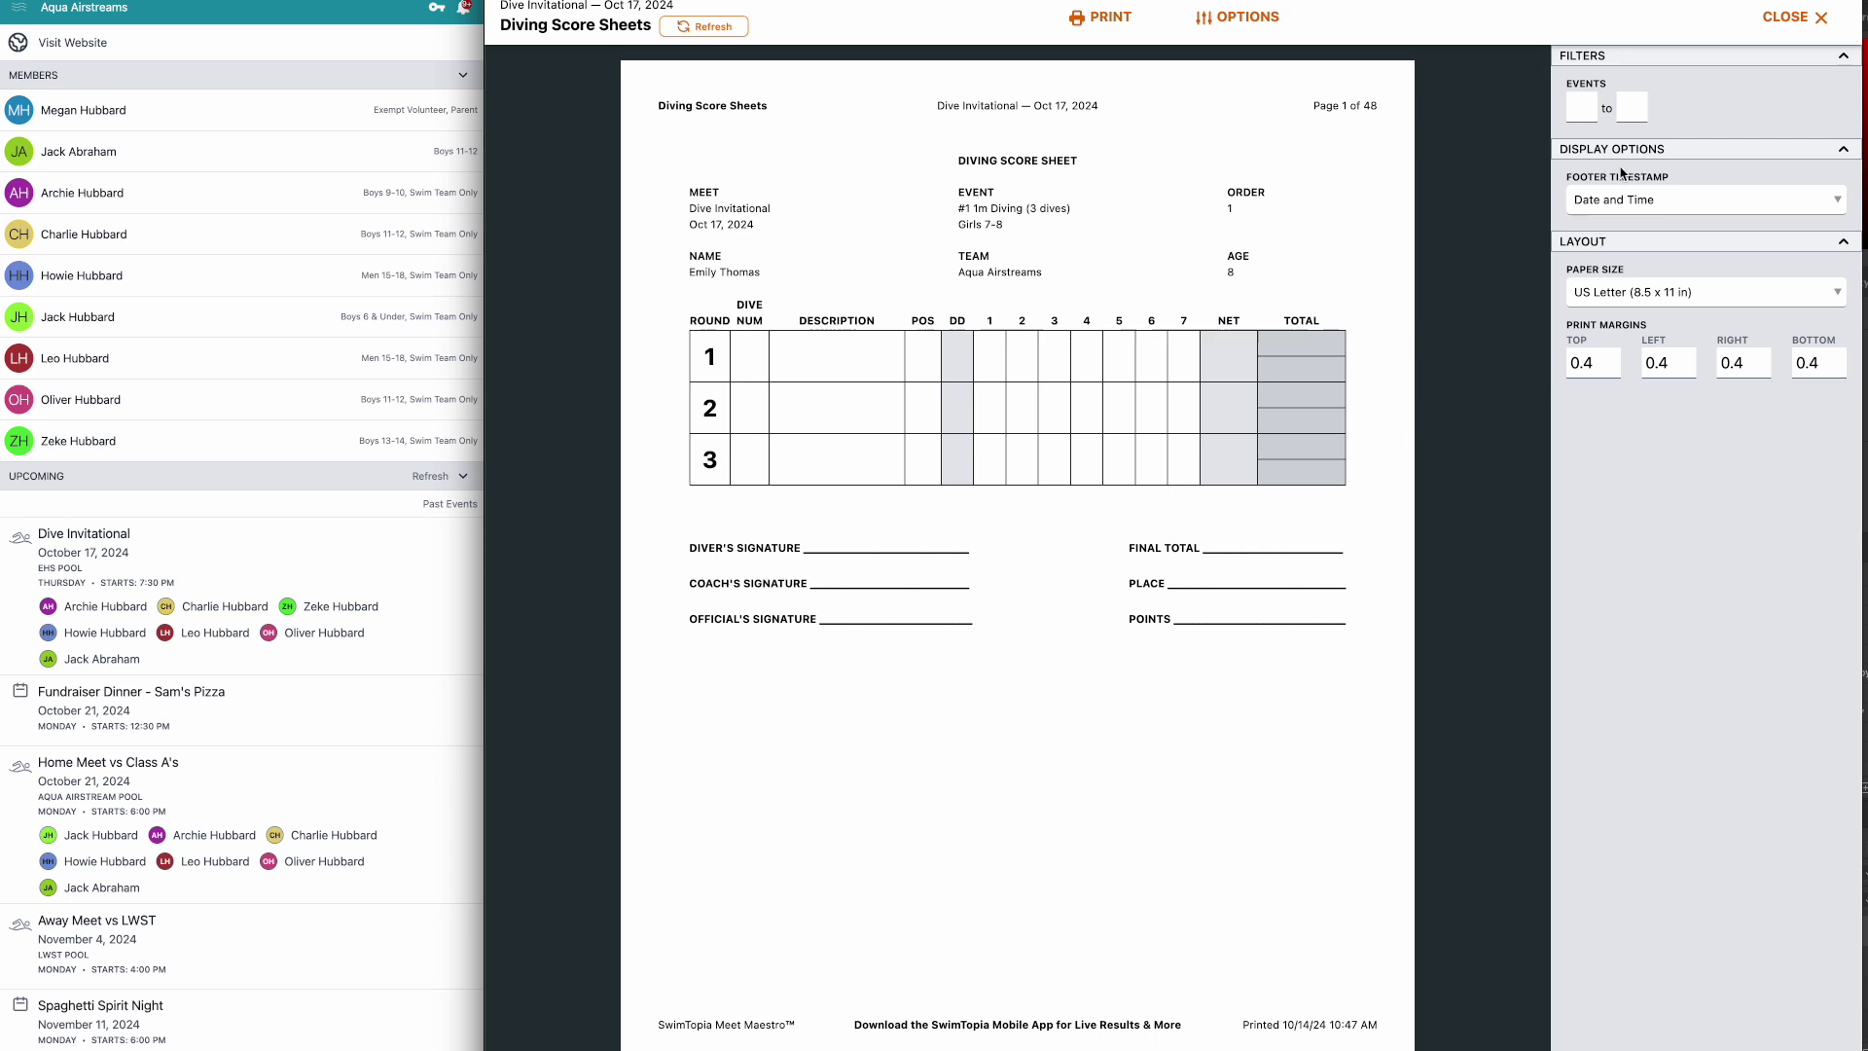
{"action": "scroll", "coordinate": [1417, 305], "scroll_direction": "down", "scroll_amount": 8}
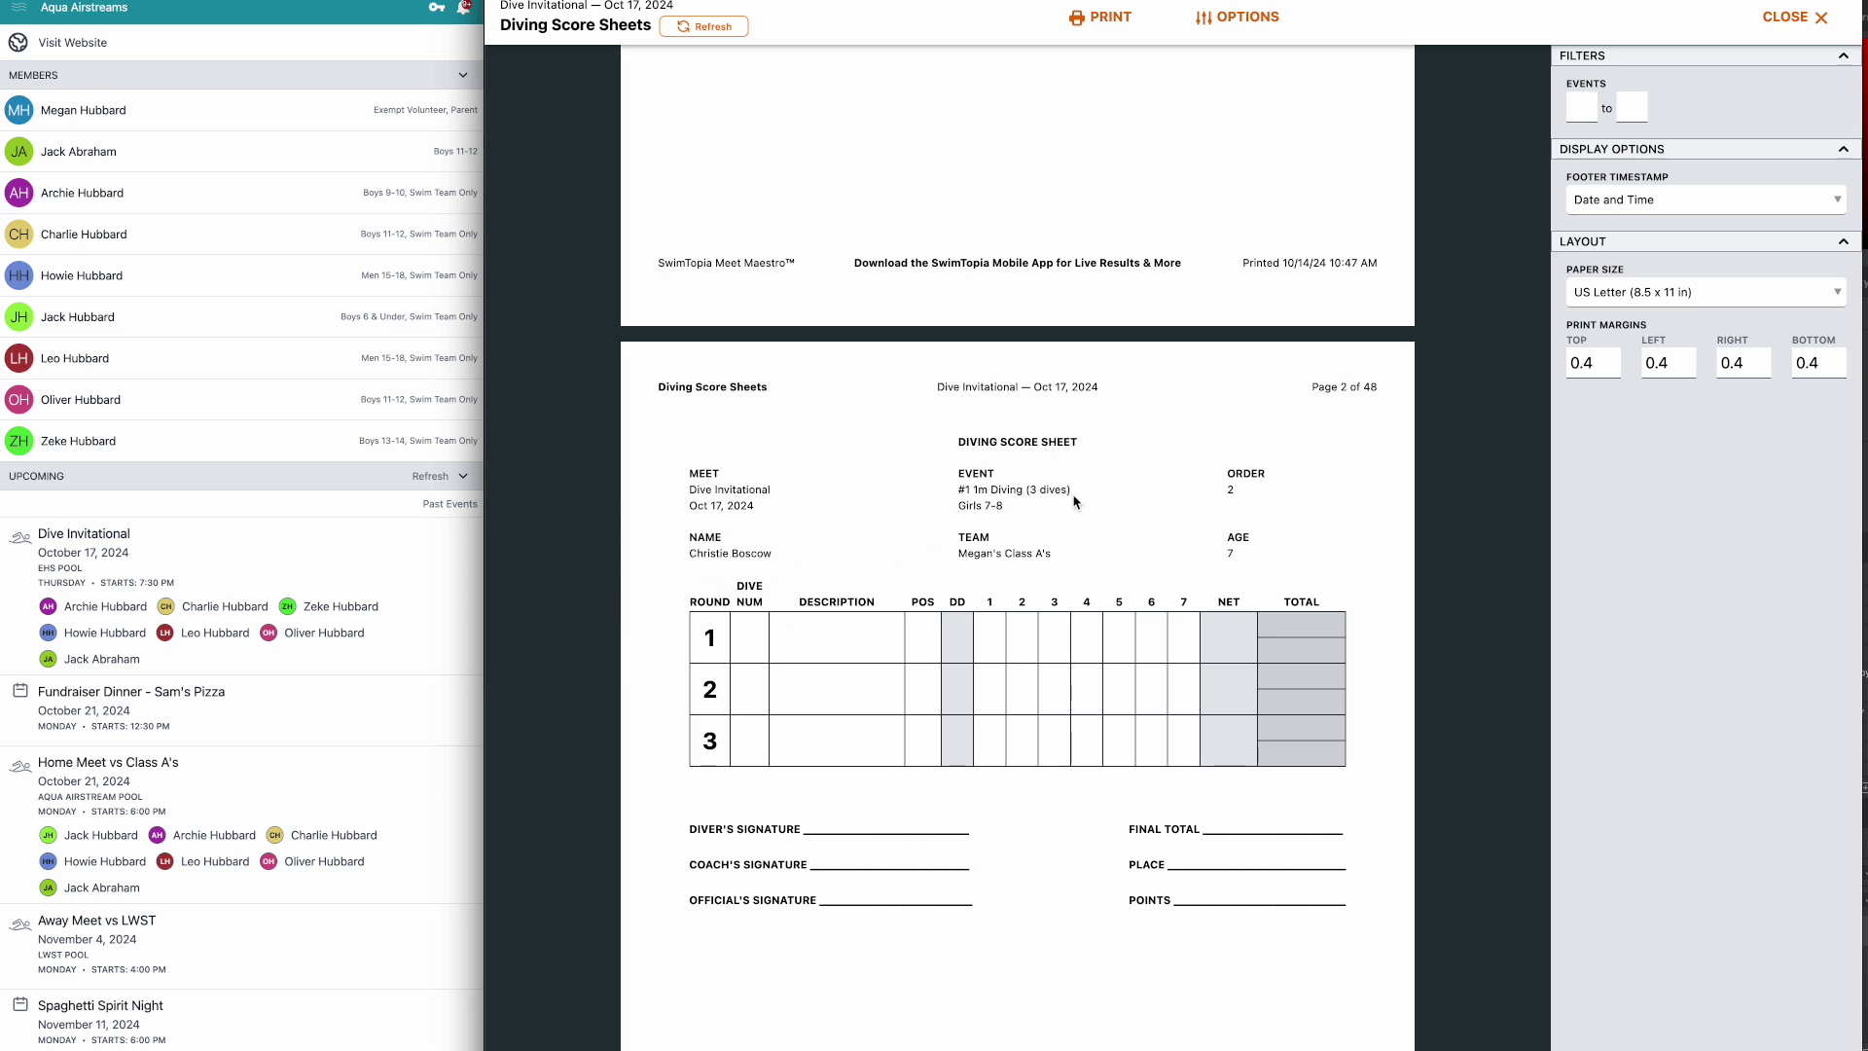
{"action": "scroll", "coordinate": [1080, 504], "scroll_direction": "down", "scroll_amount": 20}
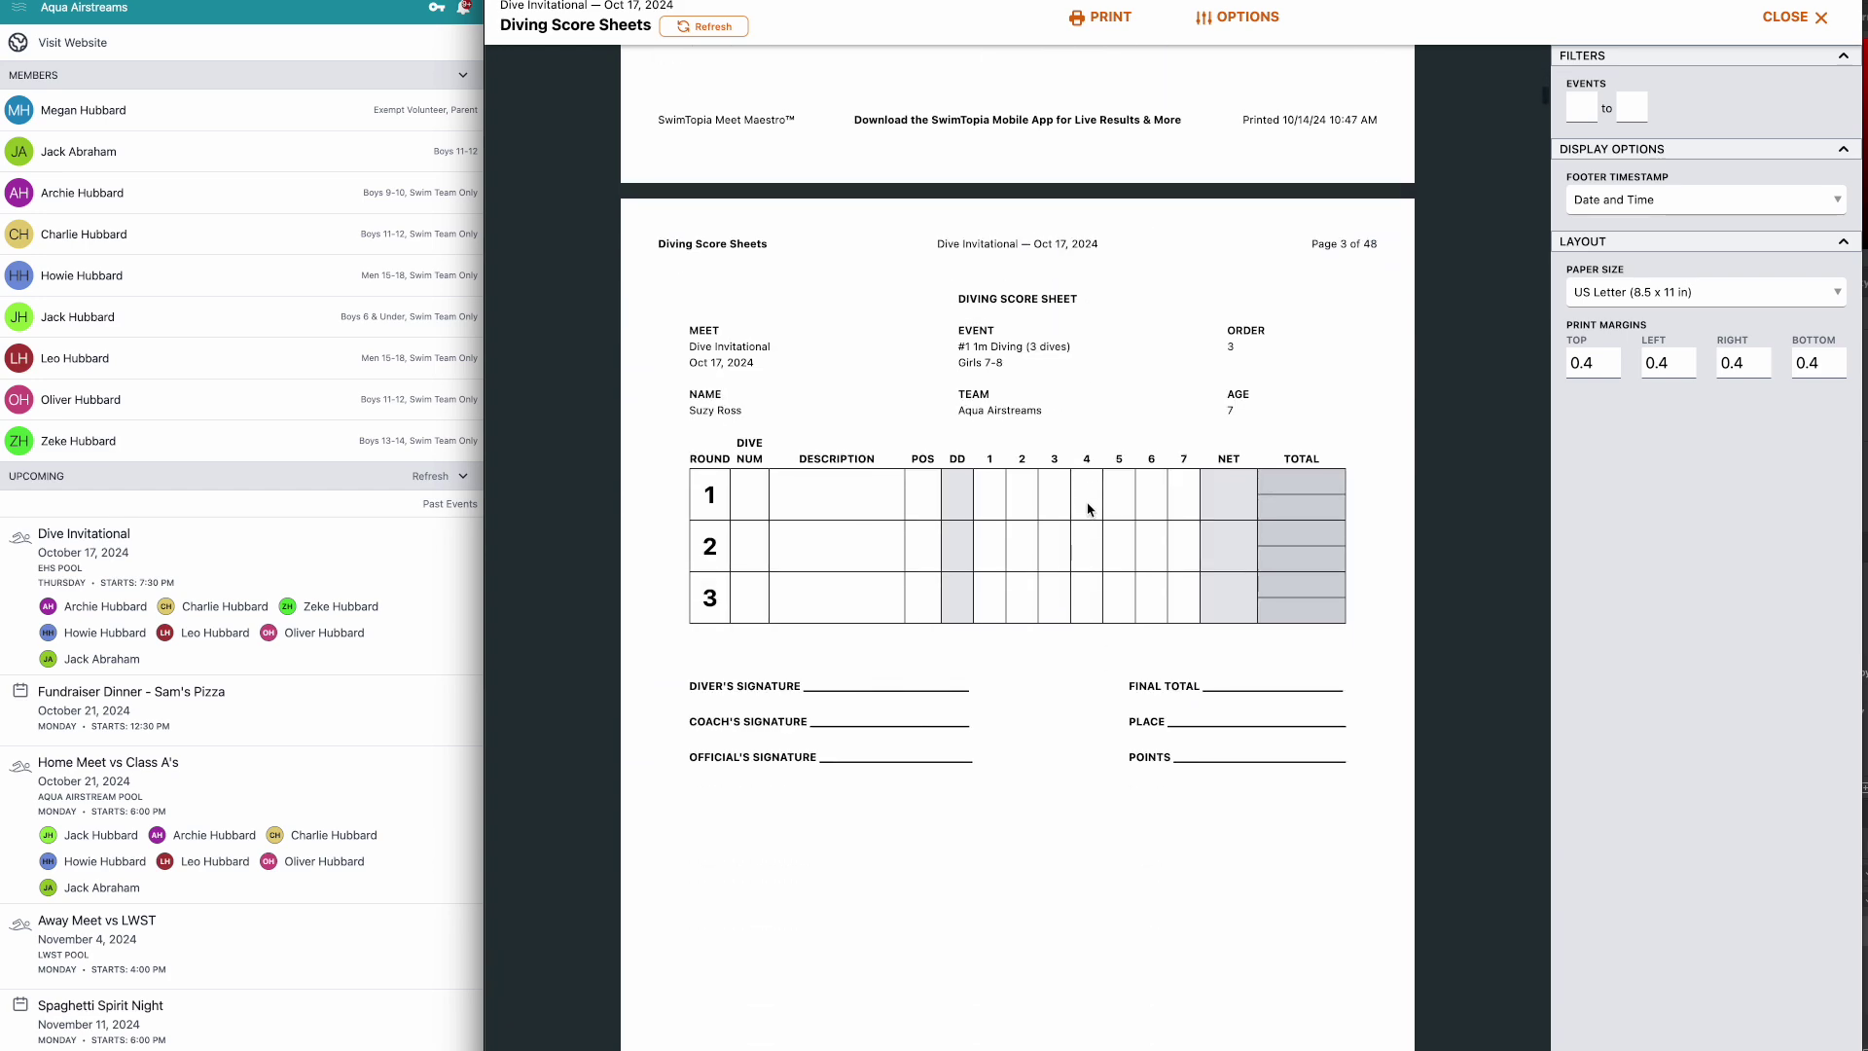
{"action": "scroll", "coordinate": [1088, 509], "scroll_direction": "down", "scroll_amount": 20}
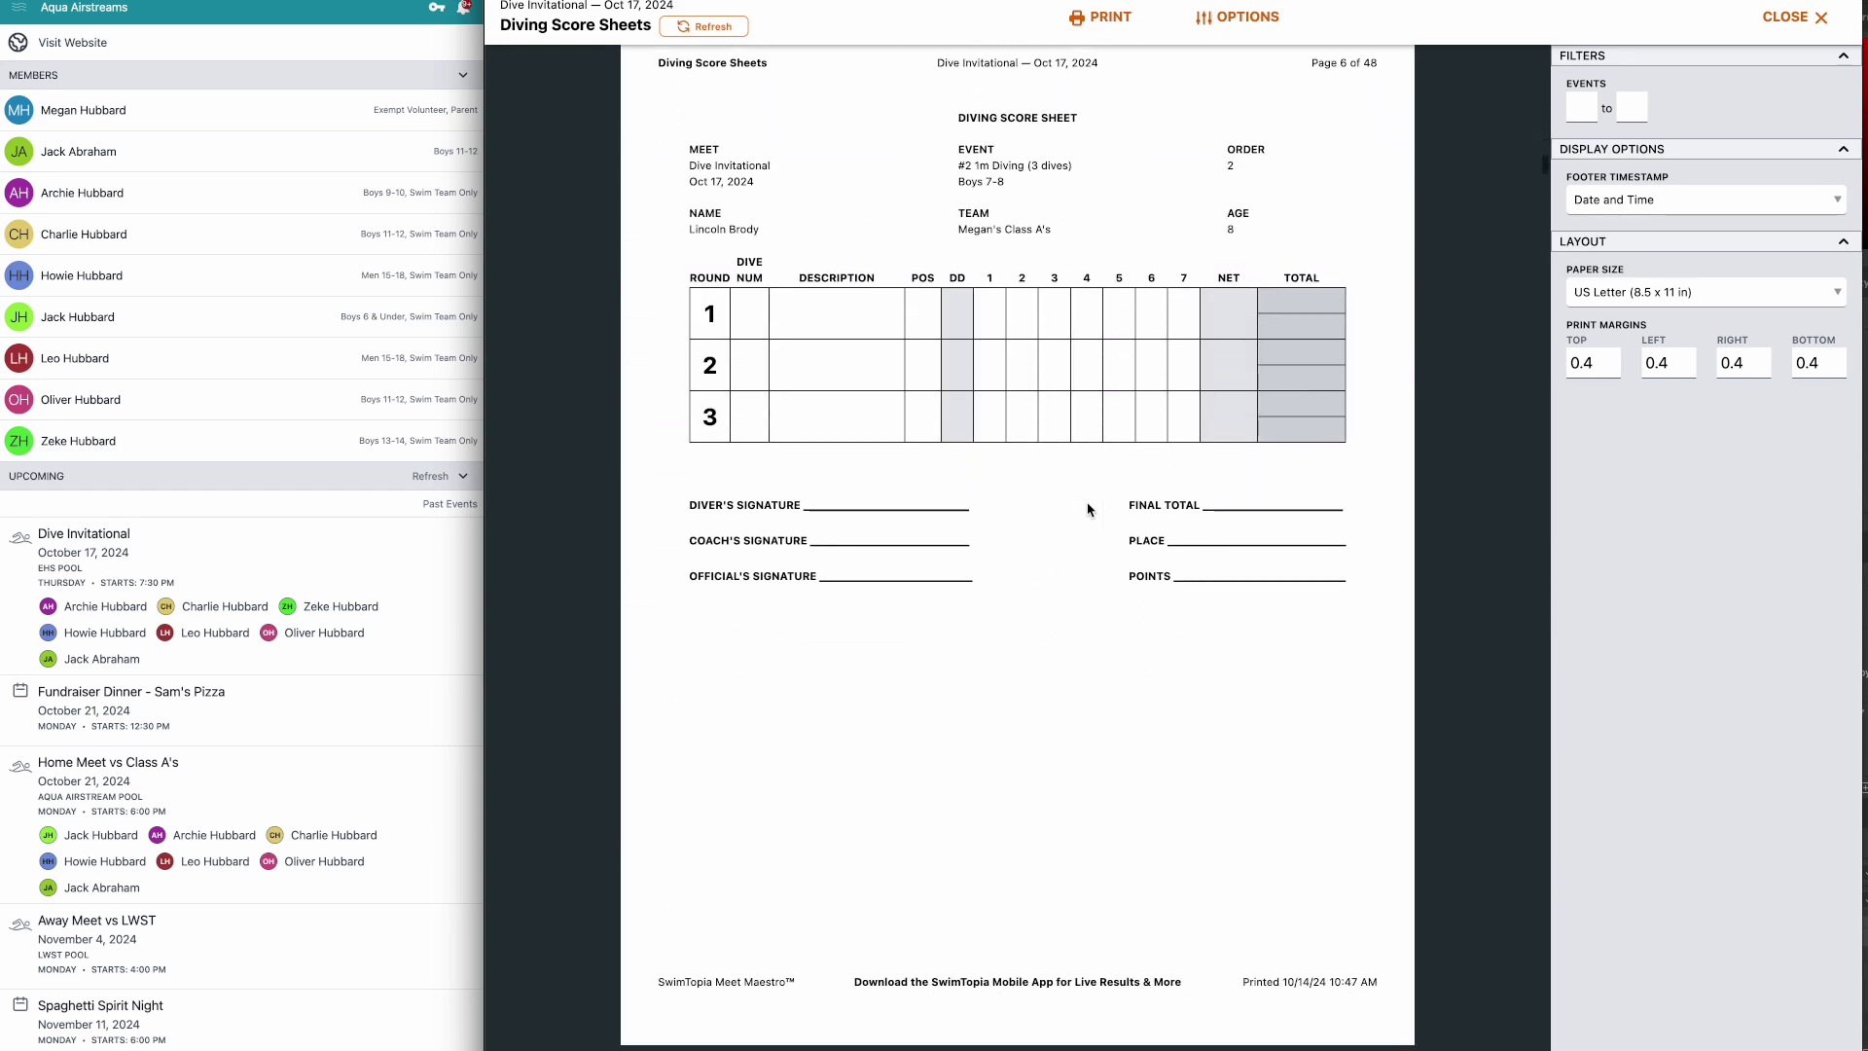
{"action": "scroll", "coordinate": [1089, 509], "scroll_direction": "down", "scroll_amount": 20}
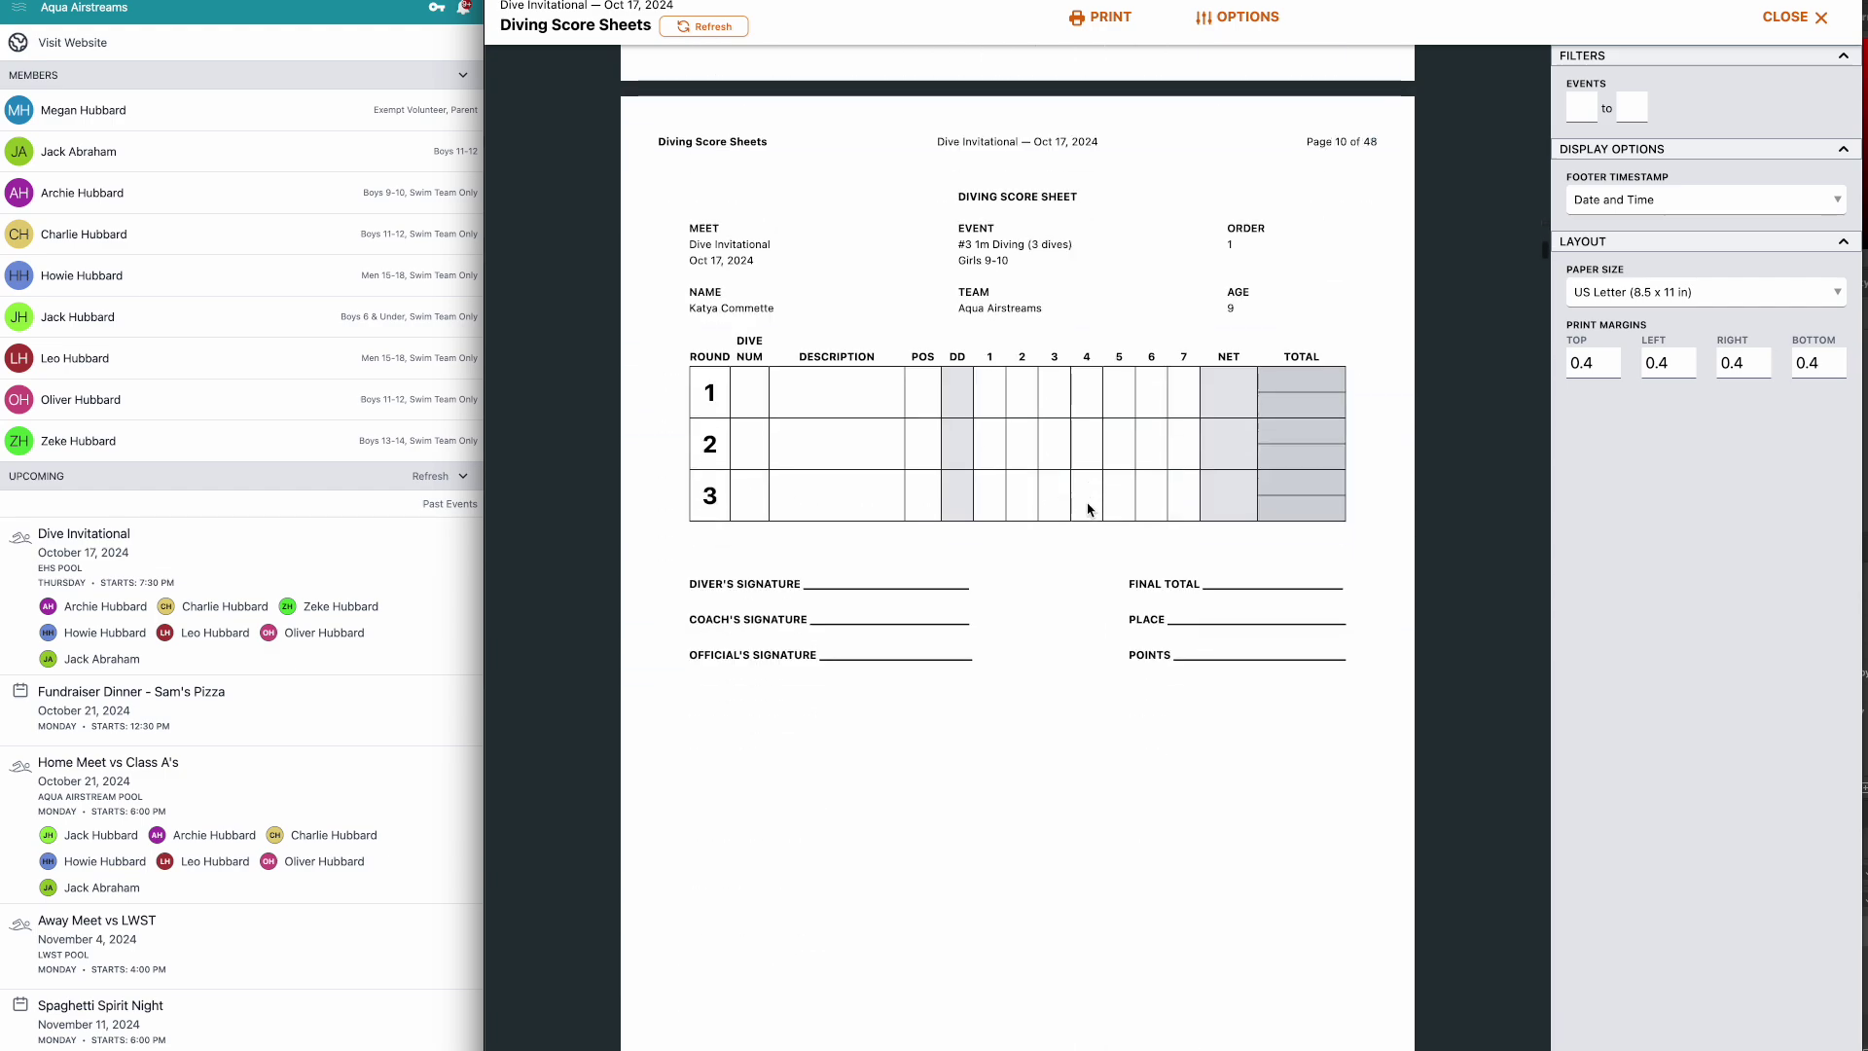
{"action": "scroll", "coordinate": [1089, 509], "scroll_direction": "down", "scroll_amount": 20}
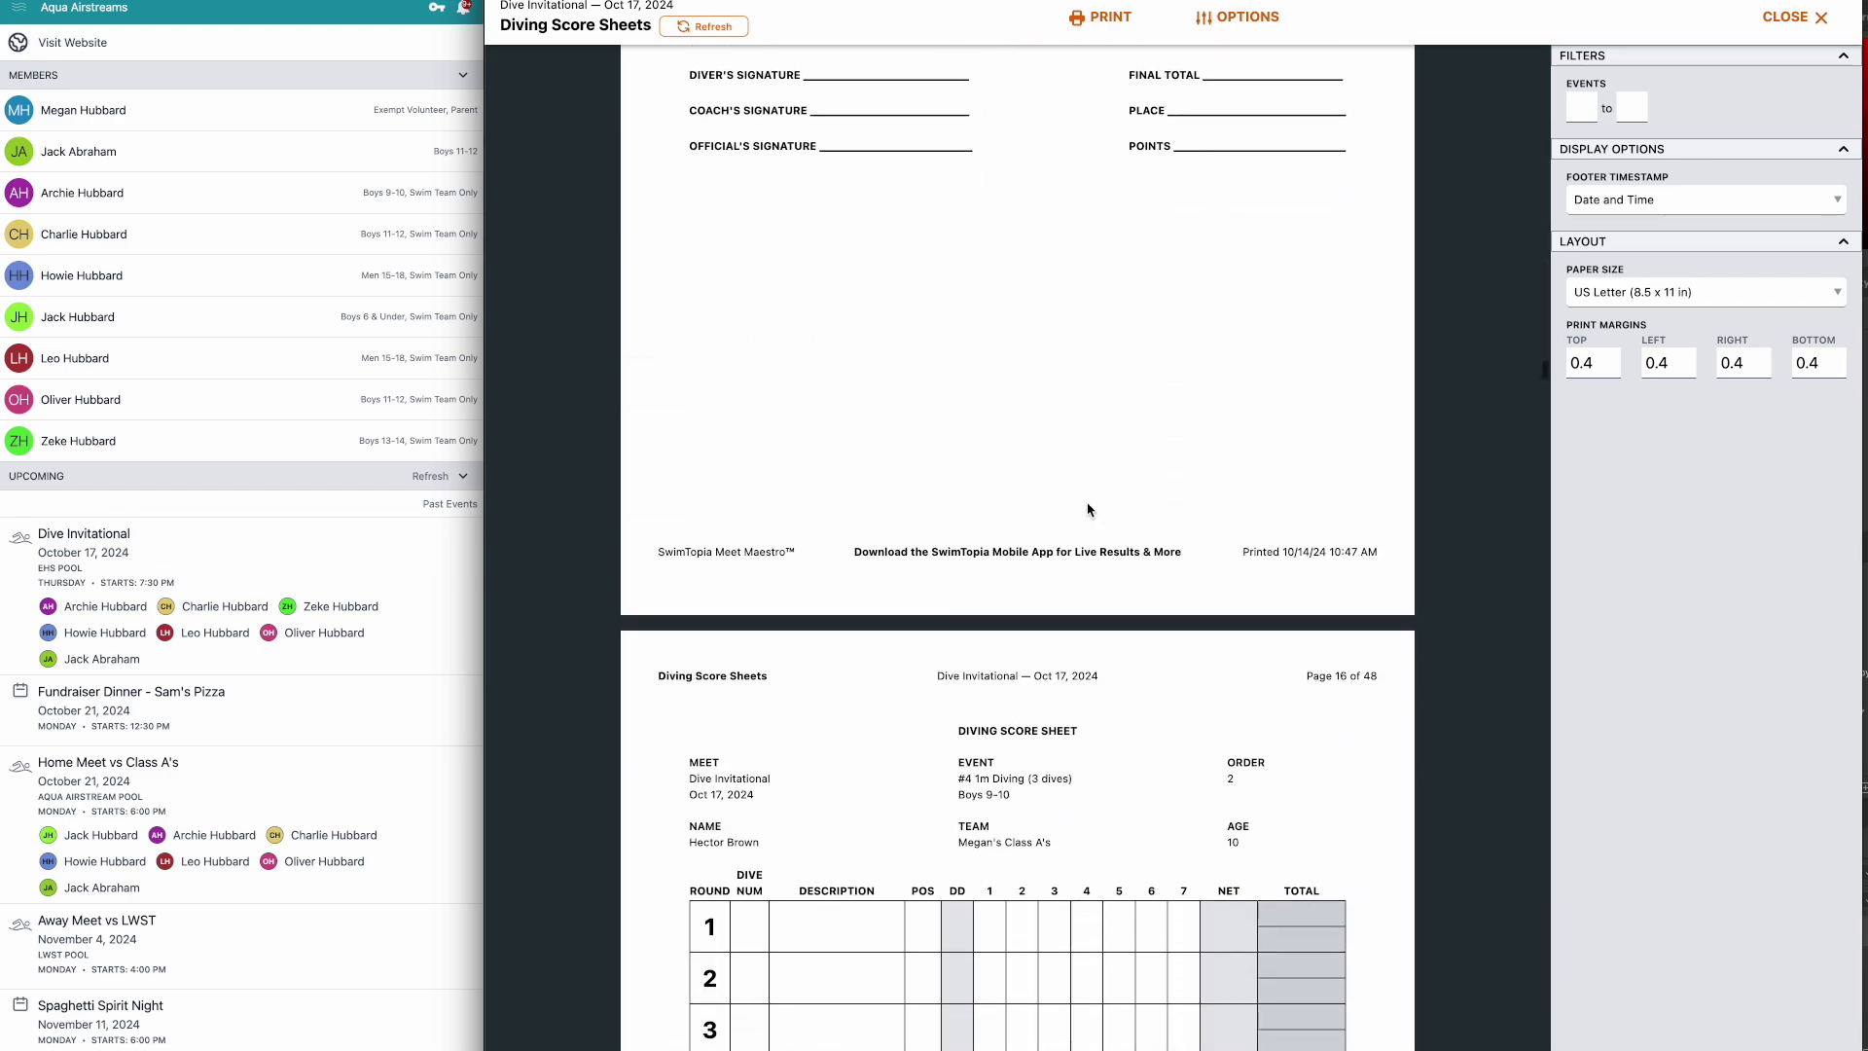
{"action": "scroll", "coordinate": [1089, 509], "scroll_direction": "down", "scroll_amount": 20}
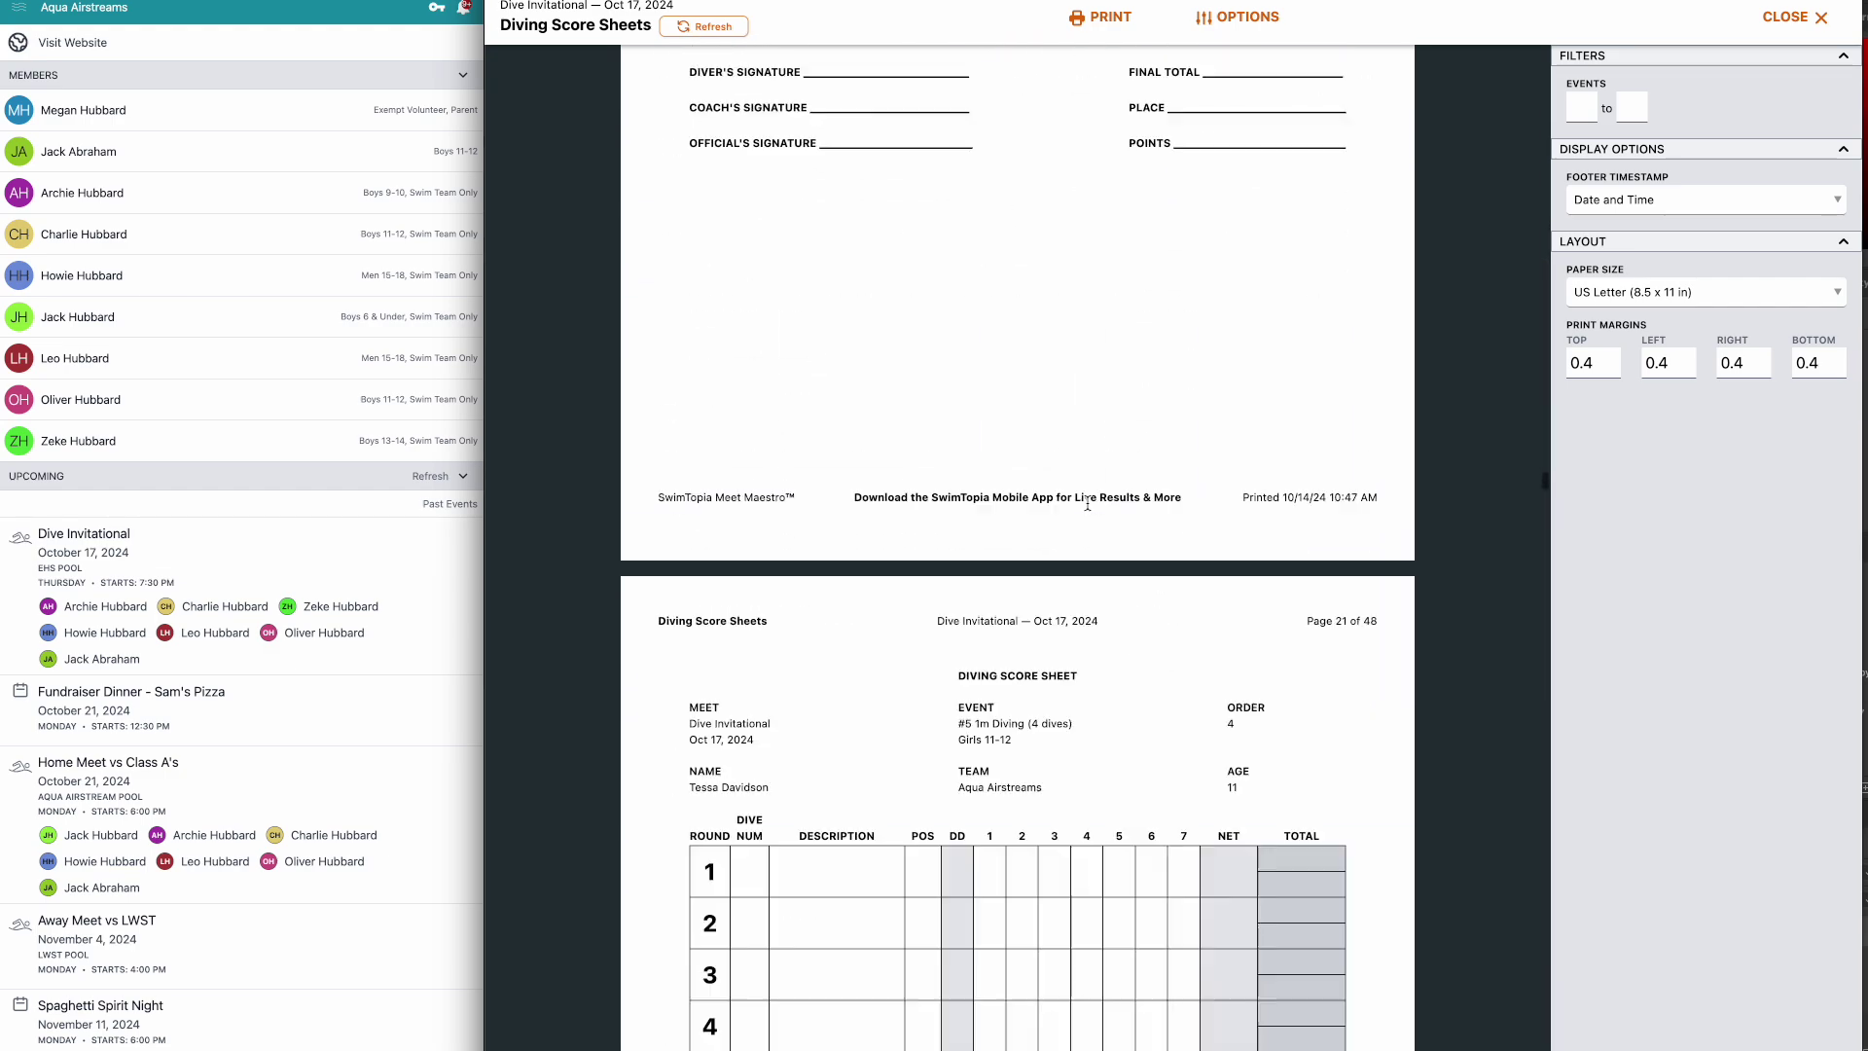
{"action": "scroll", "coordinate": [1089, 508], "scroll_direction": "up", "scroll_amount": 5}
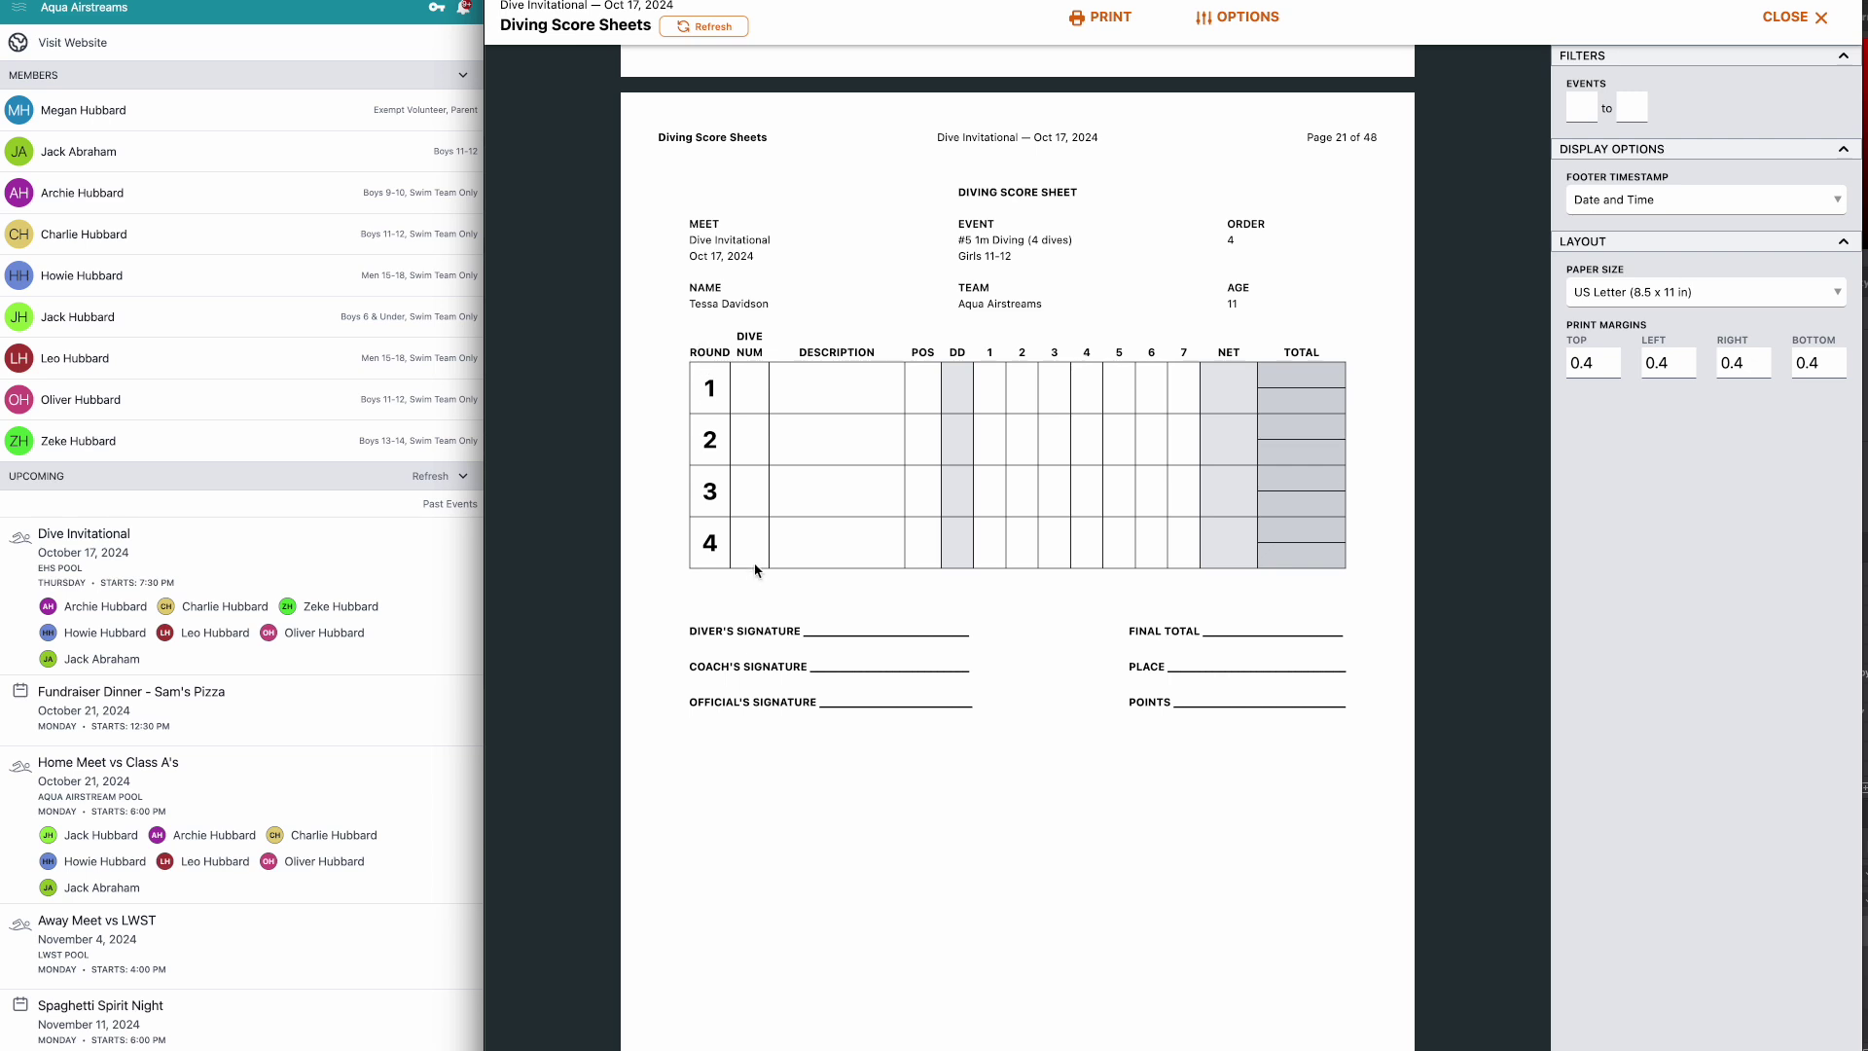
{"action": "left_click", "coordinate": [1798, 19]}
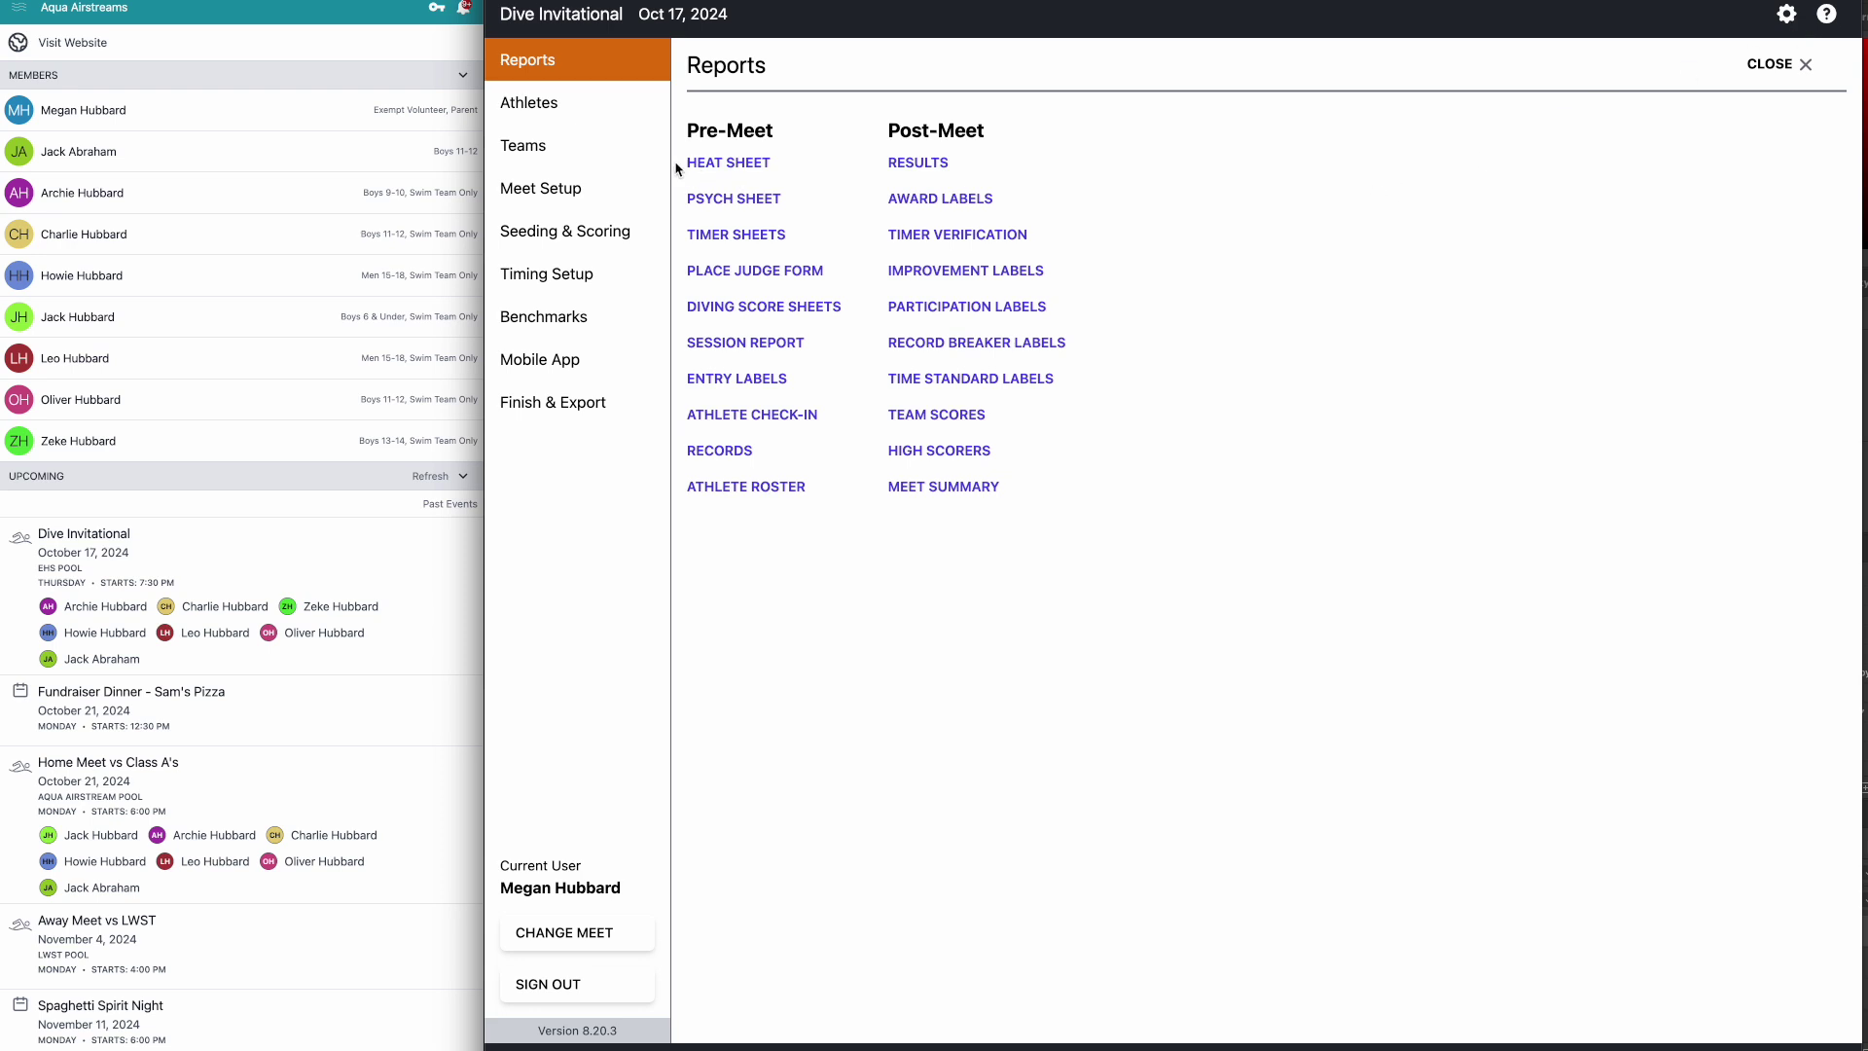
- From the athletes list, enter the first listed 18-year-old AA diver in event 11 3 Meter Diving, save, and return to the events
{"action": "left_click", "coordinate": [533, 107]}
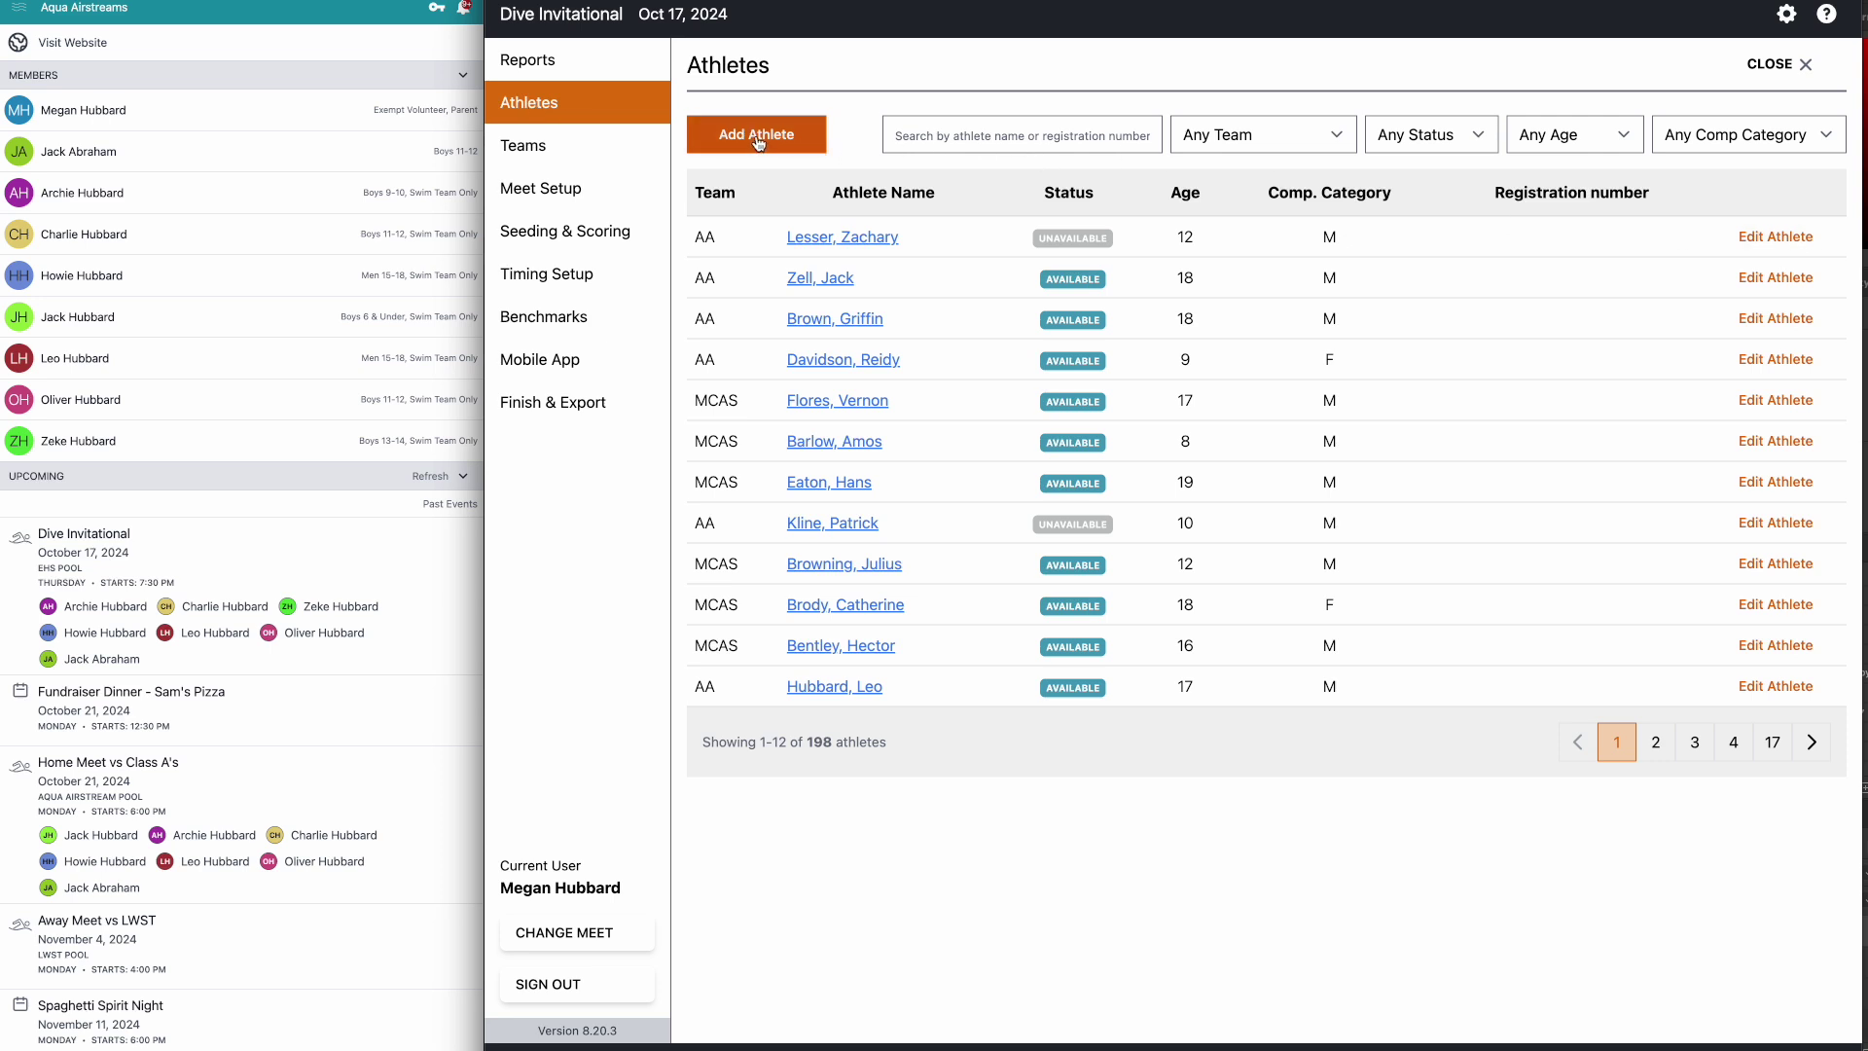
{"action": "left_click", "coordinate": [832, 282]}
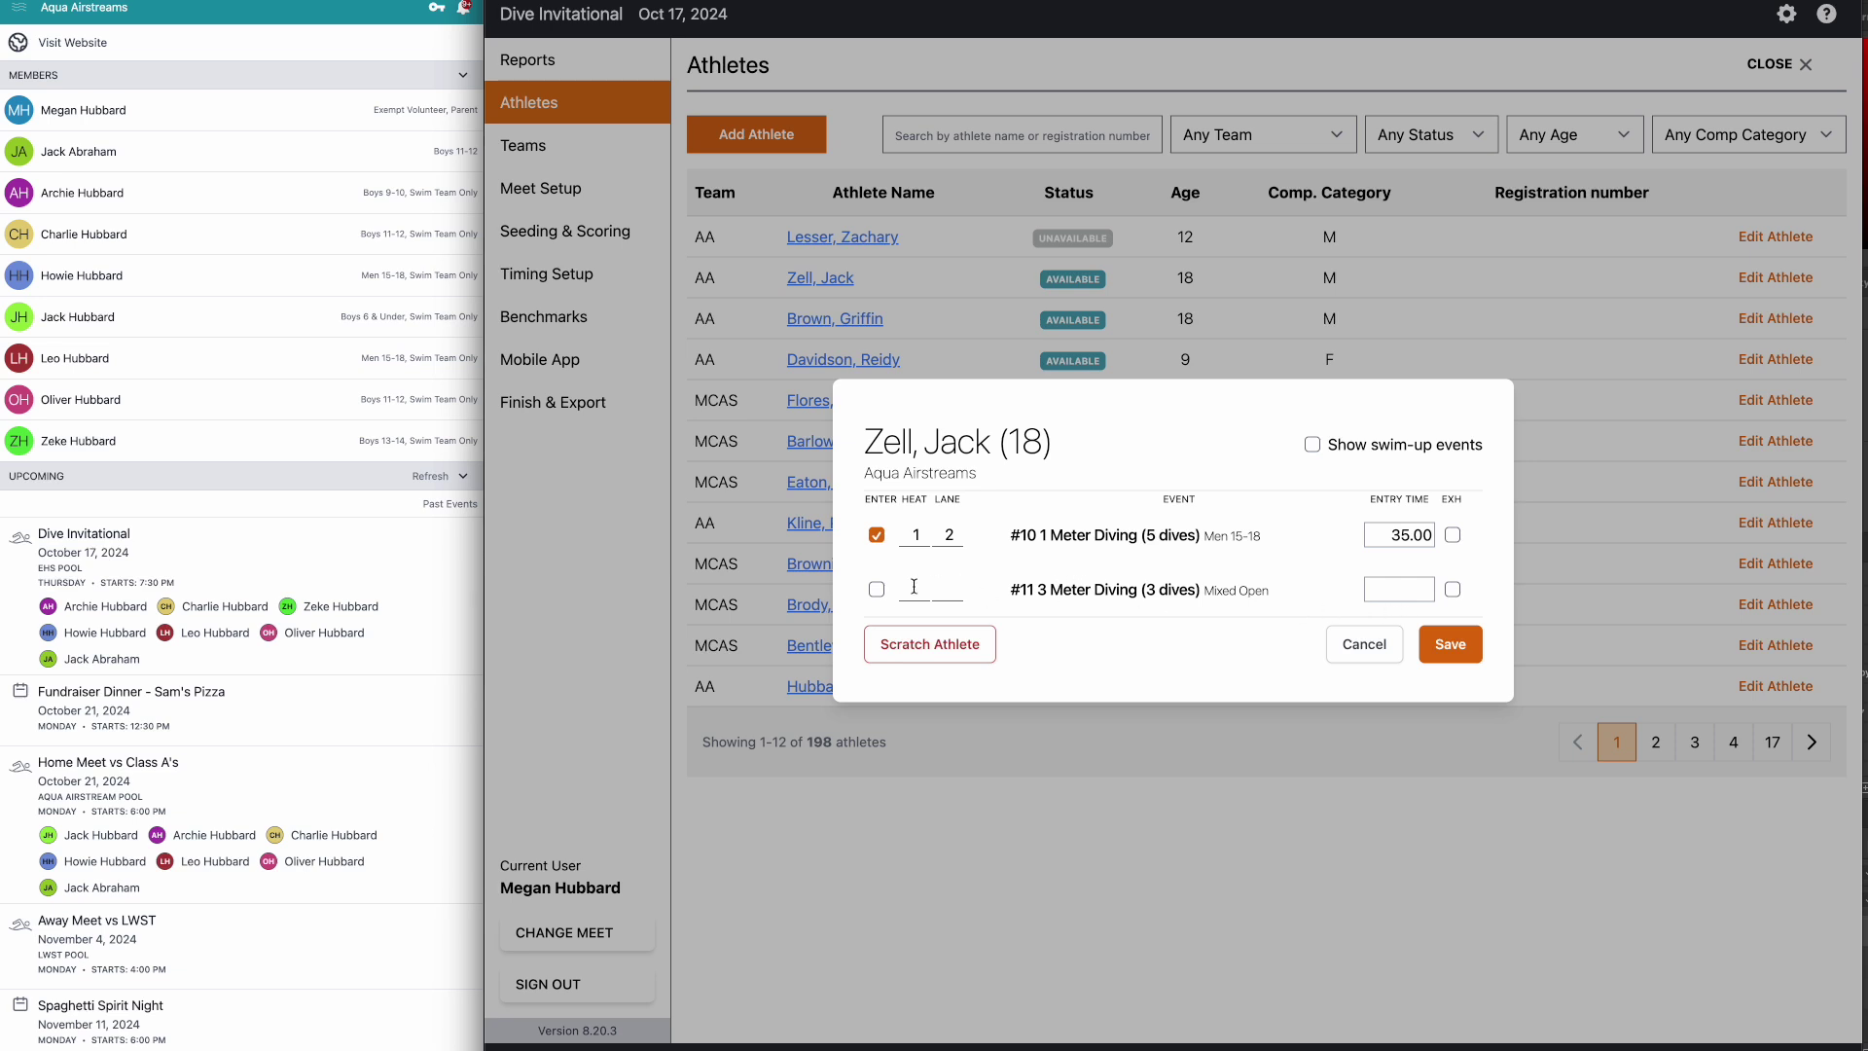
{"action": "left_click", "coordinate": [876, 591]}
{"action": "left_click", "coordinate": [1450, 644]}
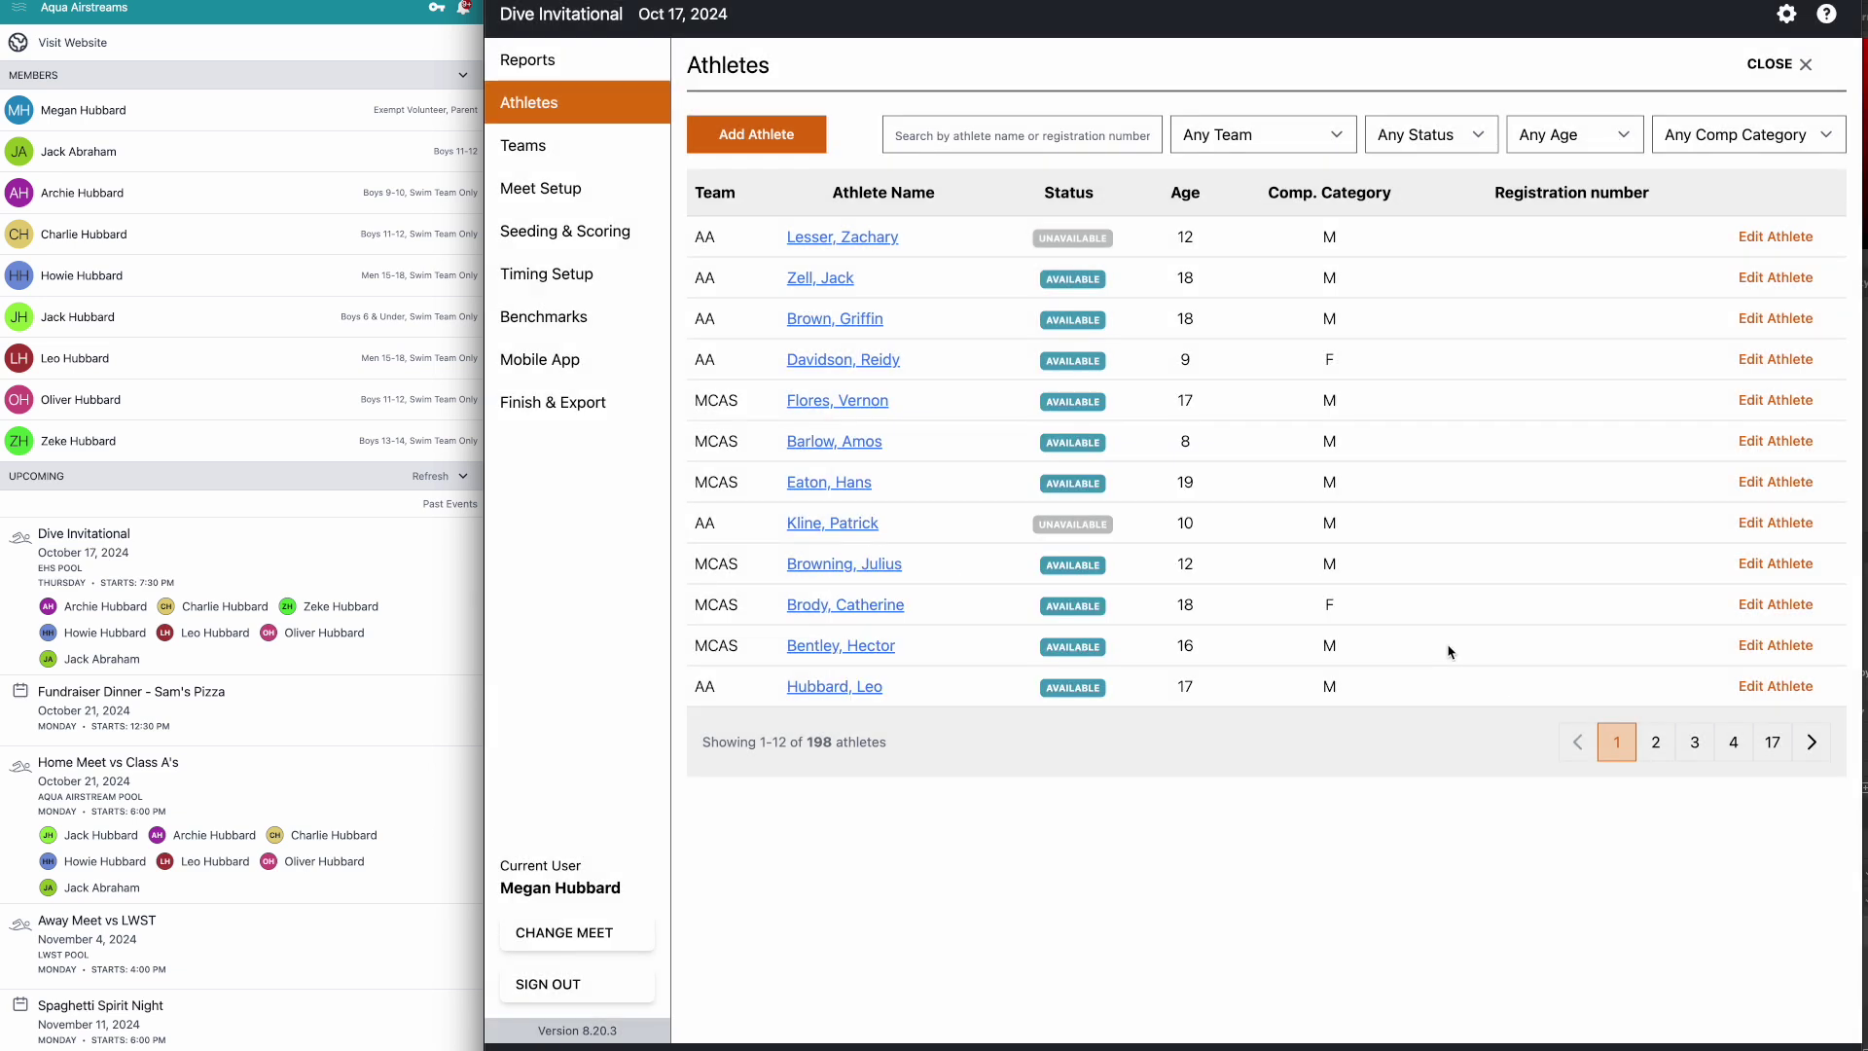
{"action": "left_click", "coordinate": [1780, 65]}
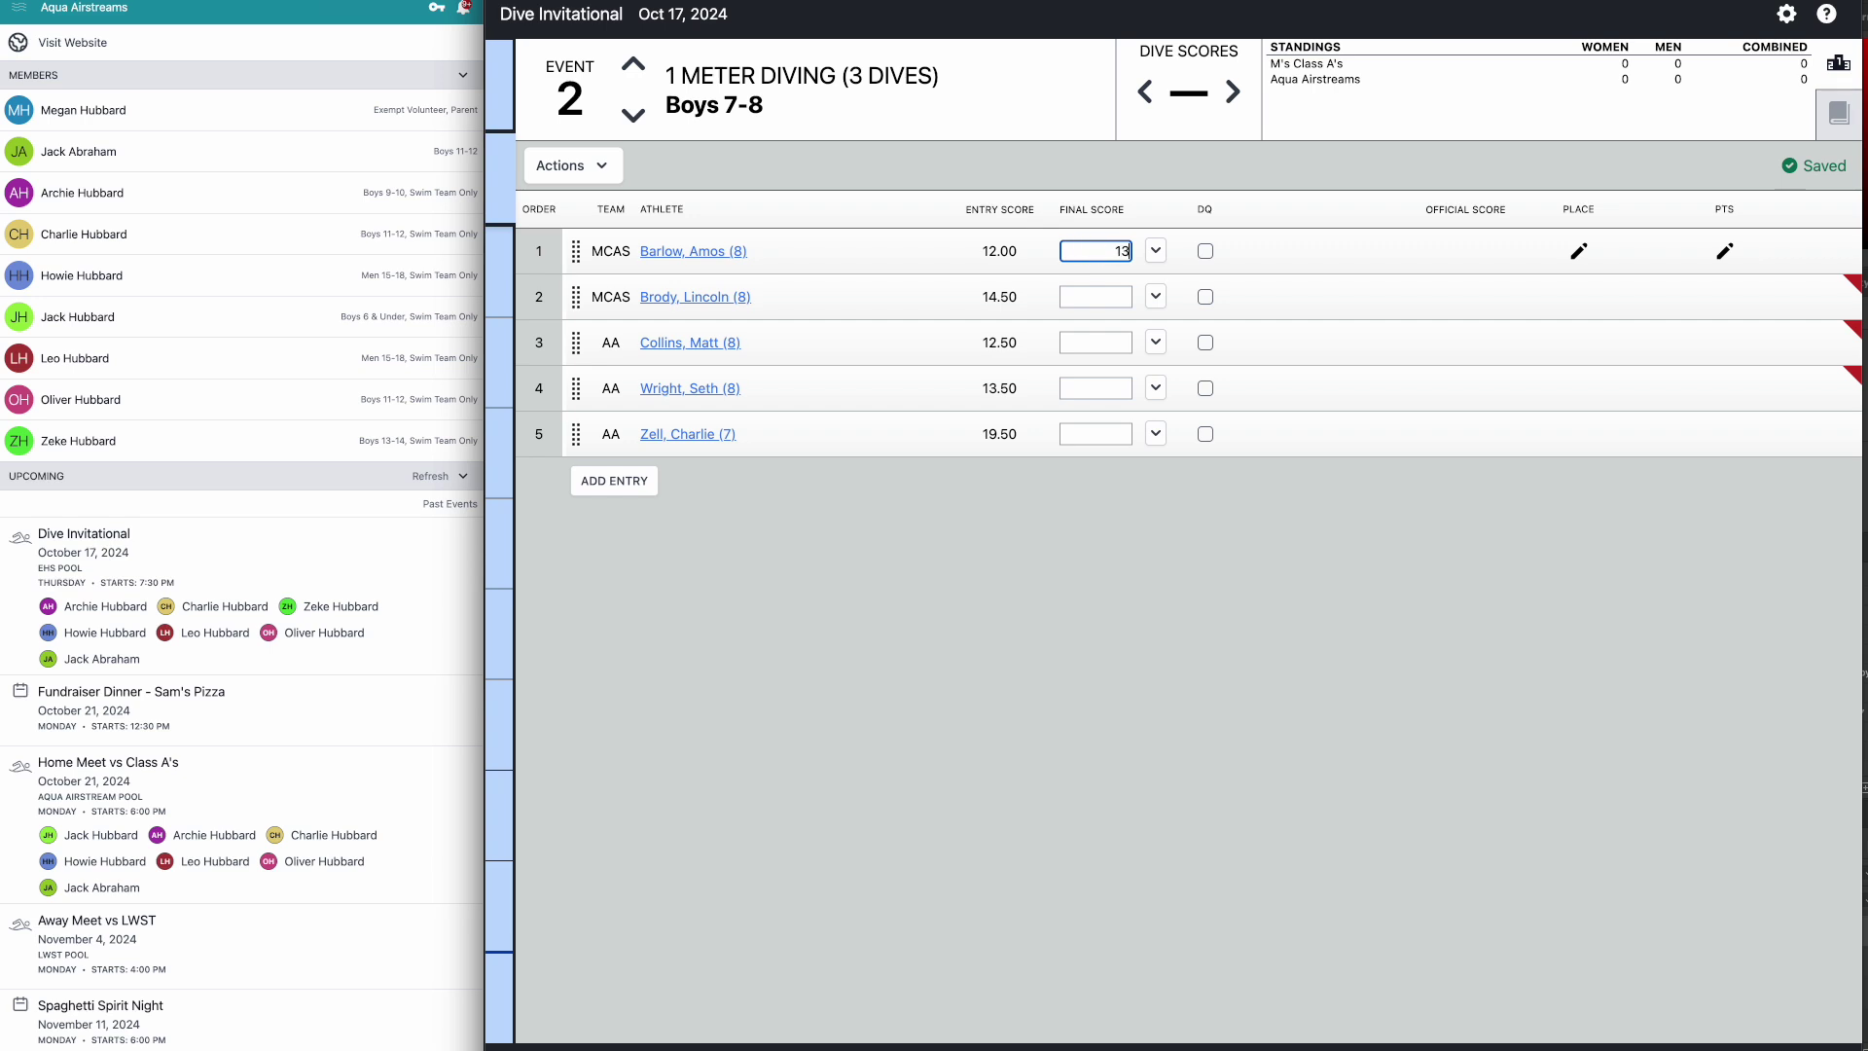
- Enter event 2 Boys 7-8 final scores in dive order as 13, 15, 15, 13 and 21.5, and display the event's benchmarks
{"action": "key", "text": "Tab"}
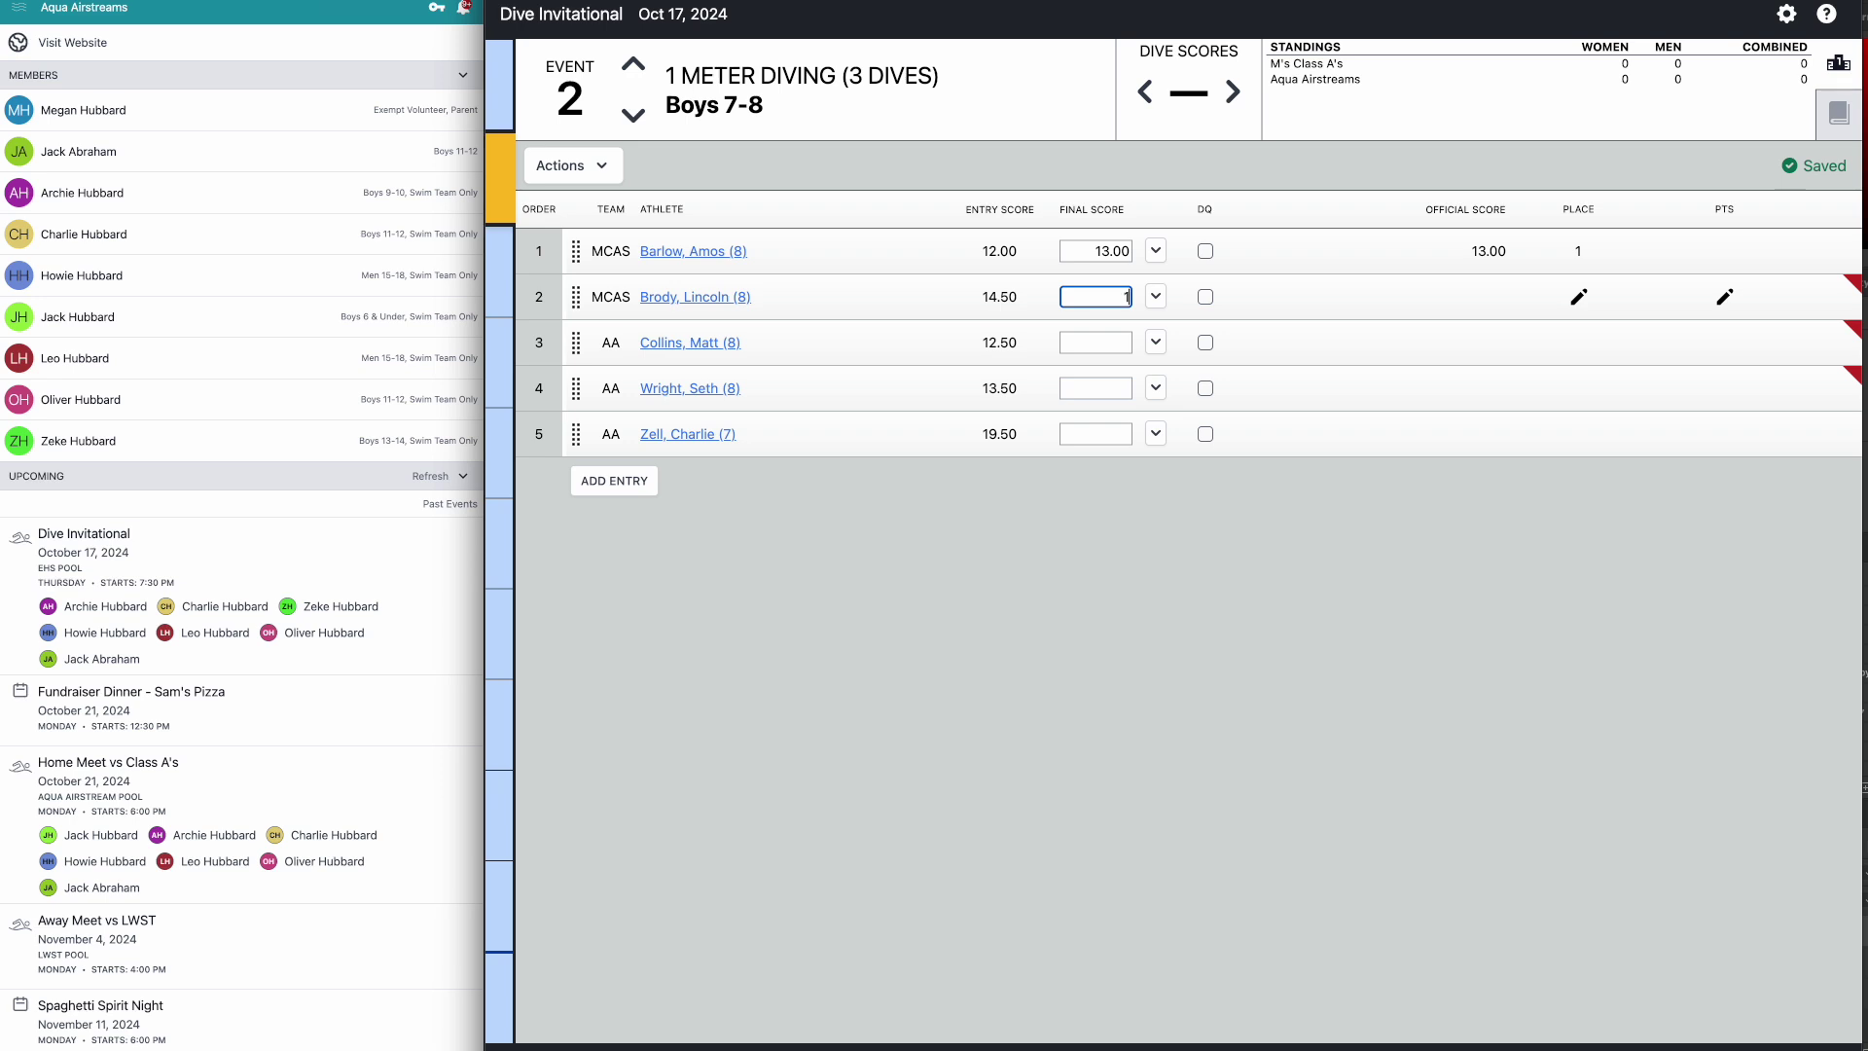
{"action": "left_click", "coordinate": [1107, 344]}
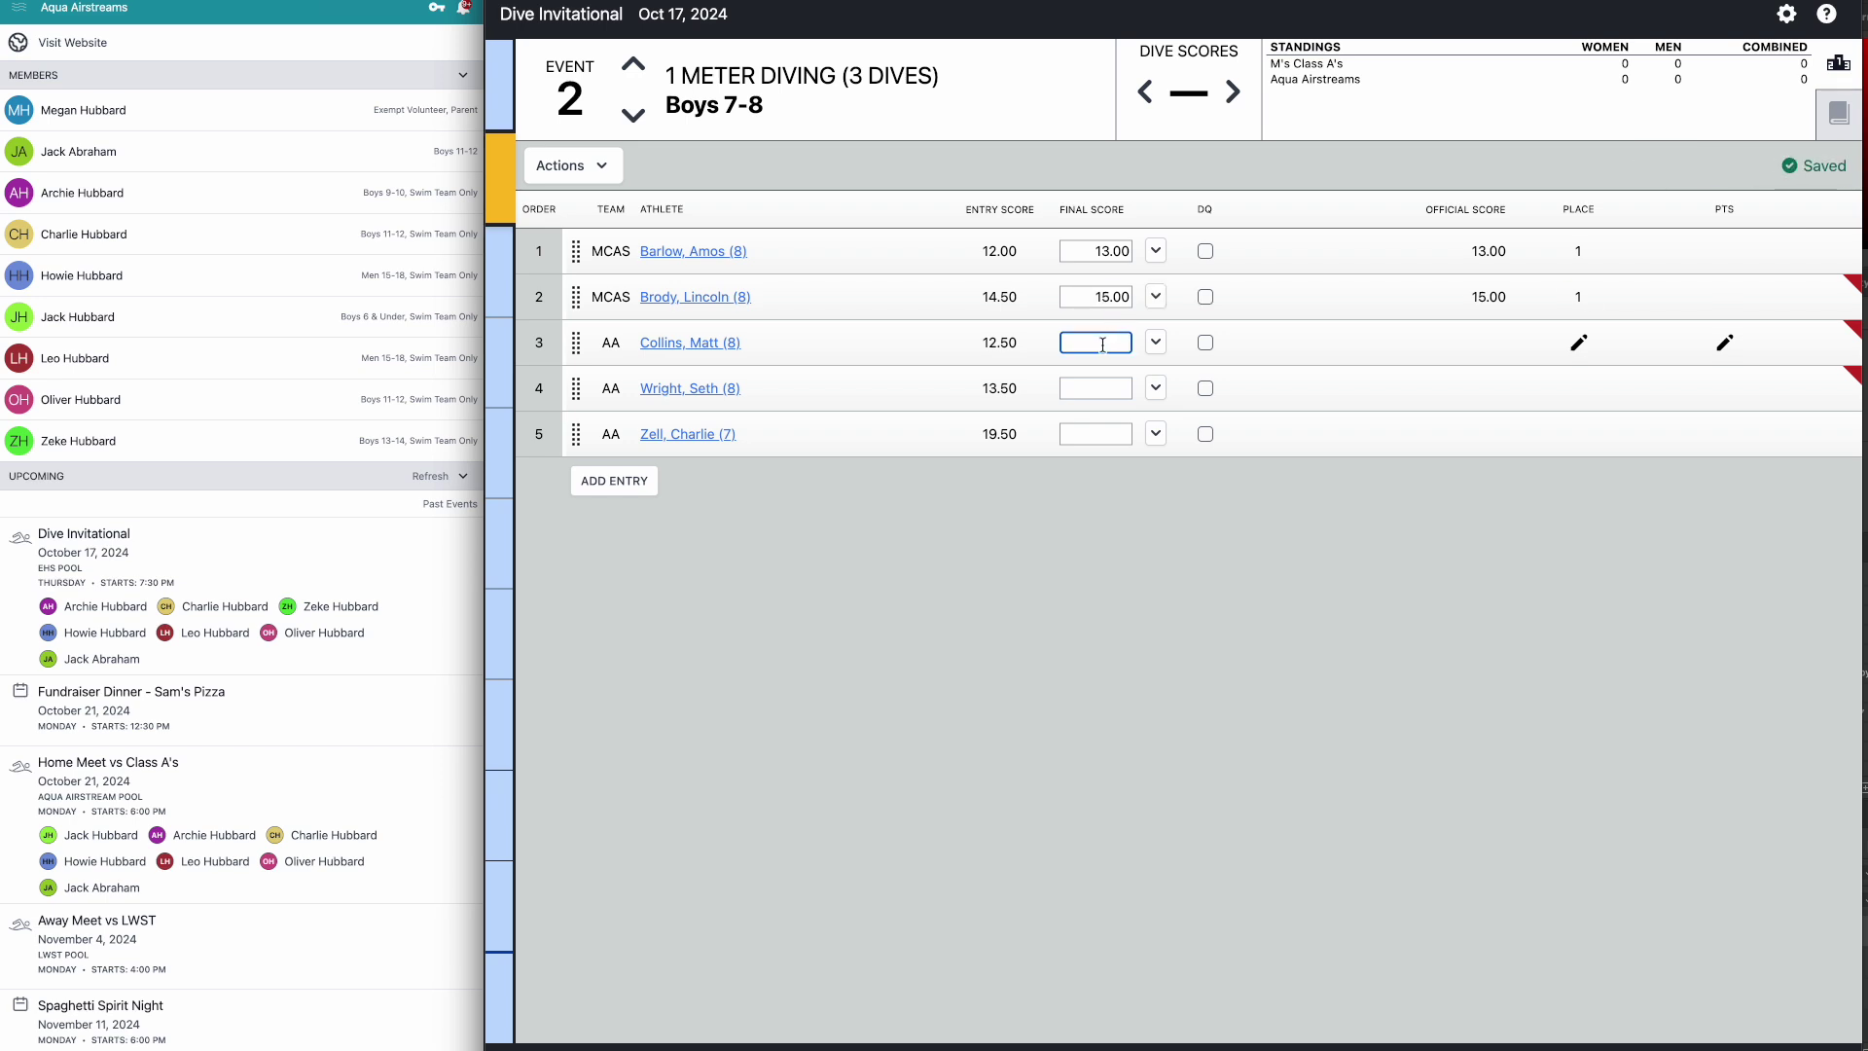
{"action": "type", "text": "15"}
{"action": "key", "text": "Return"}
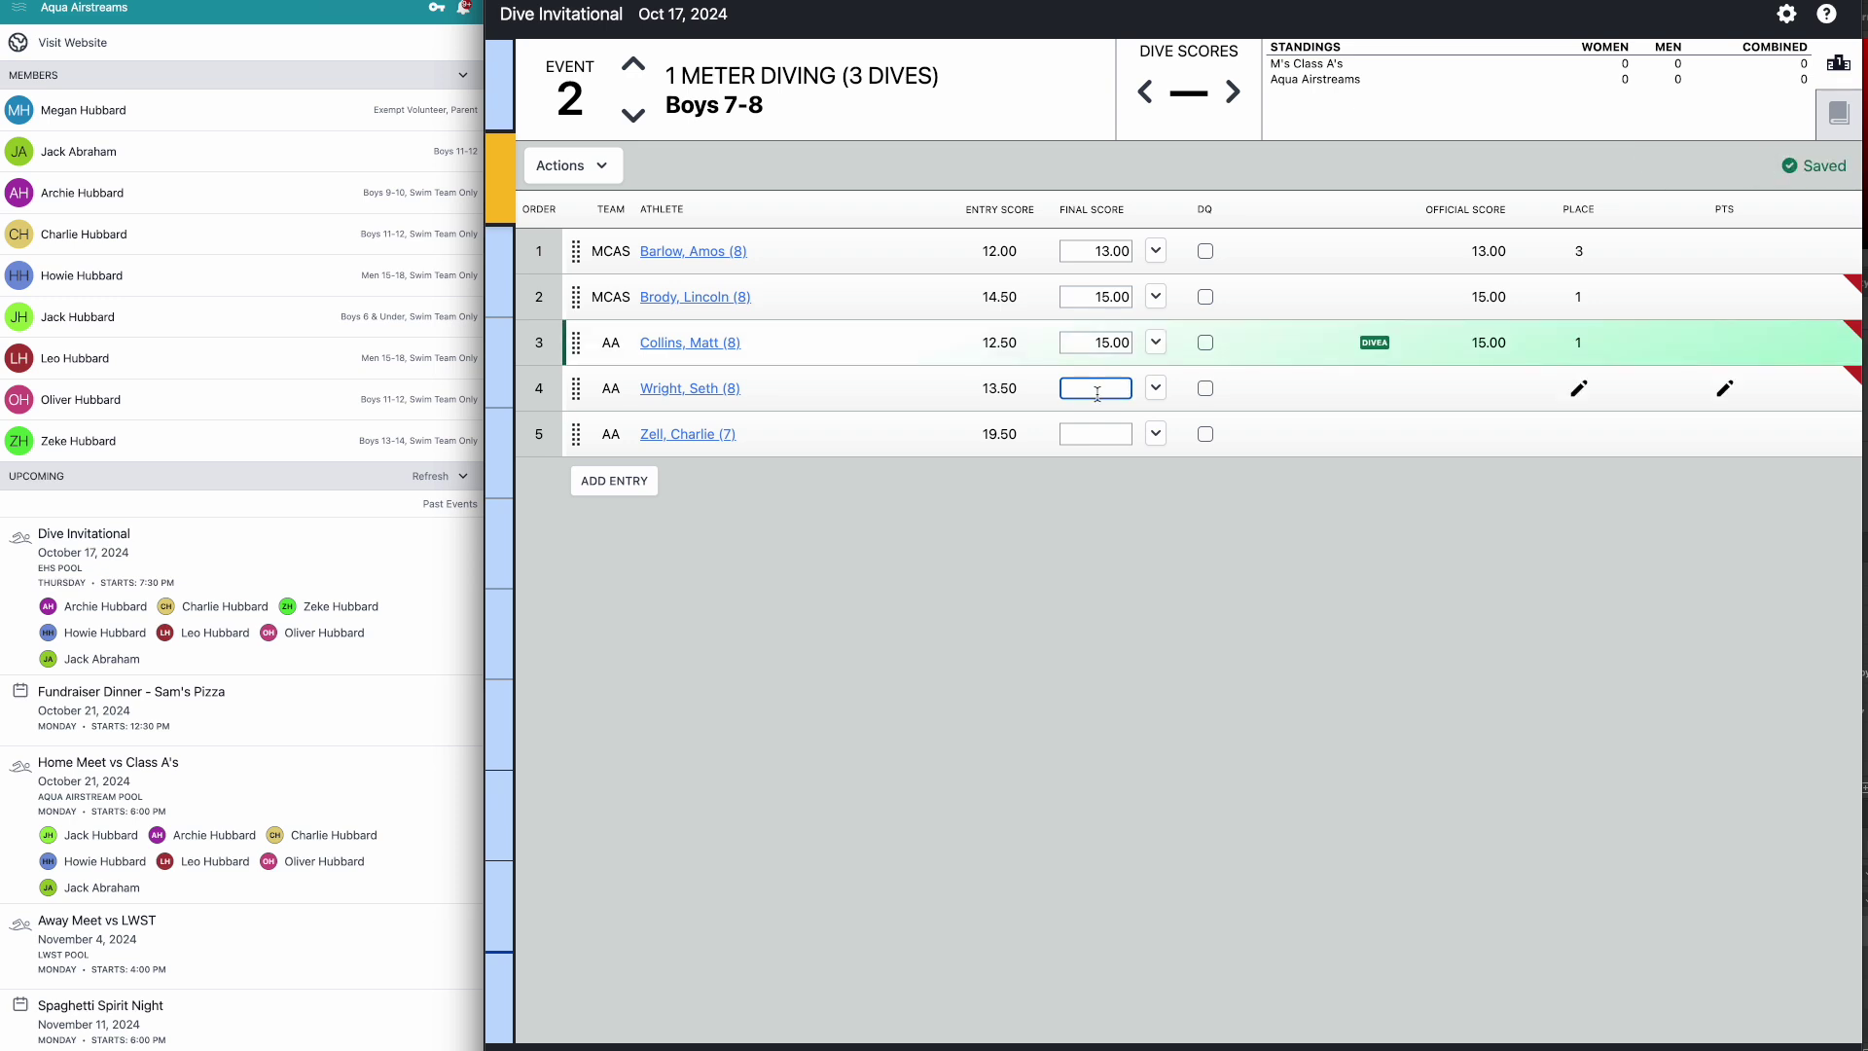
{"action": "key", "text": "Return"}
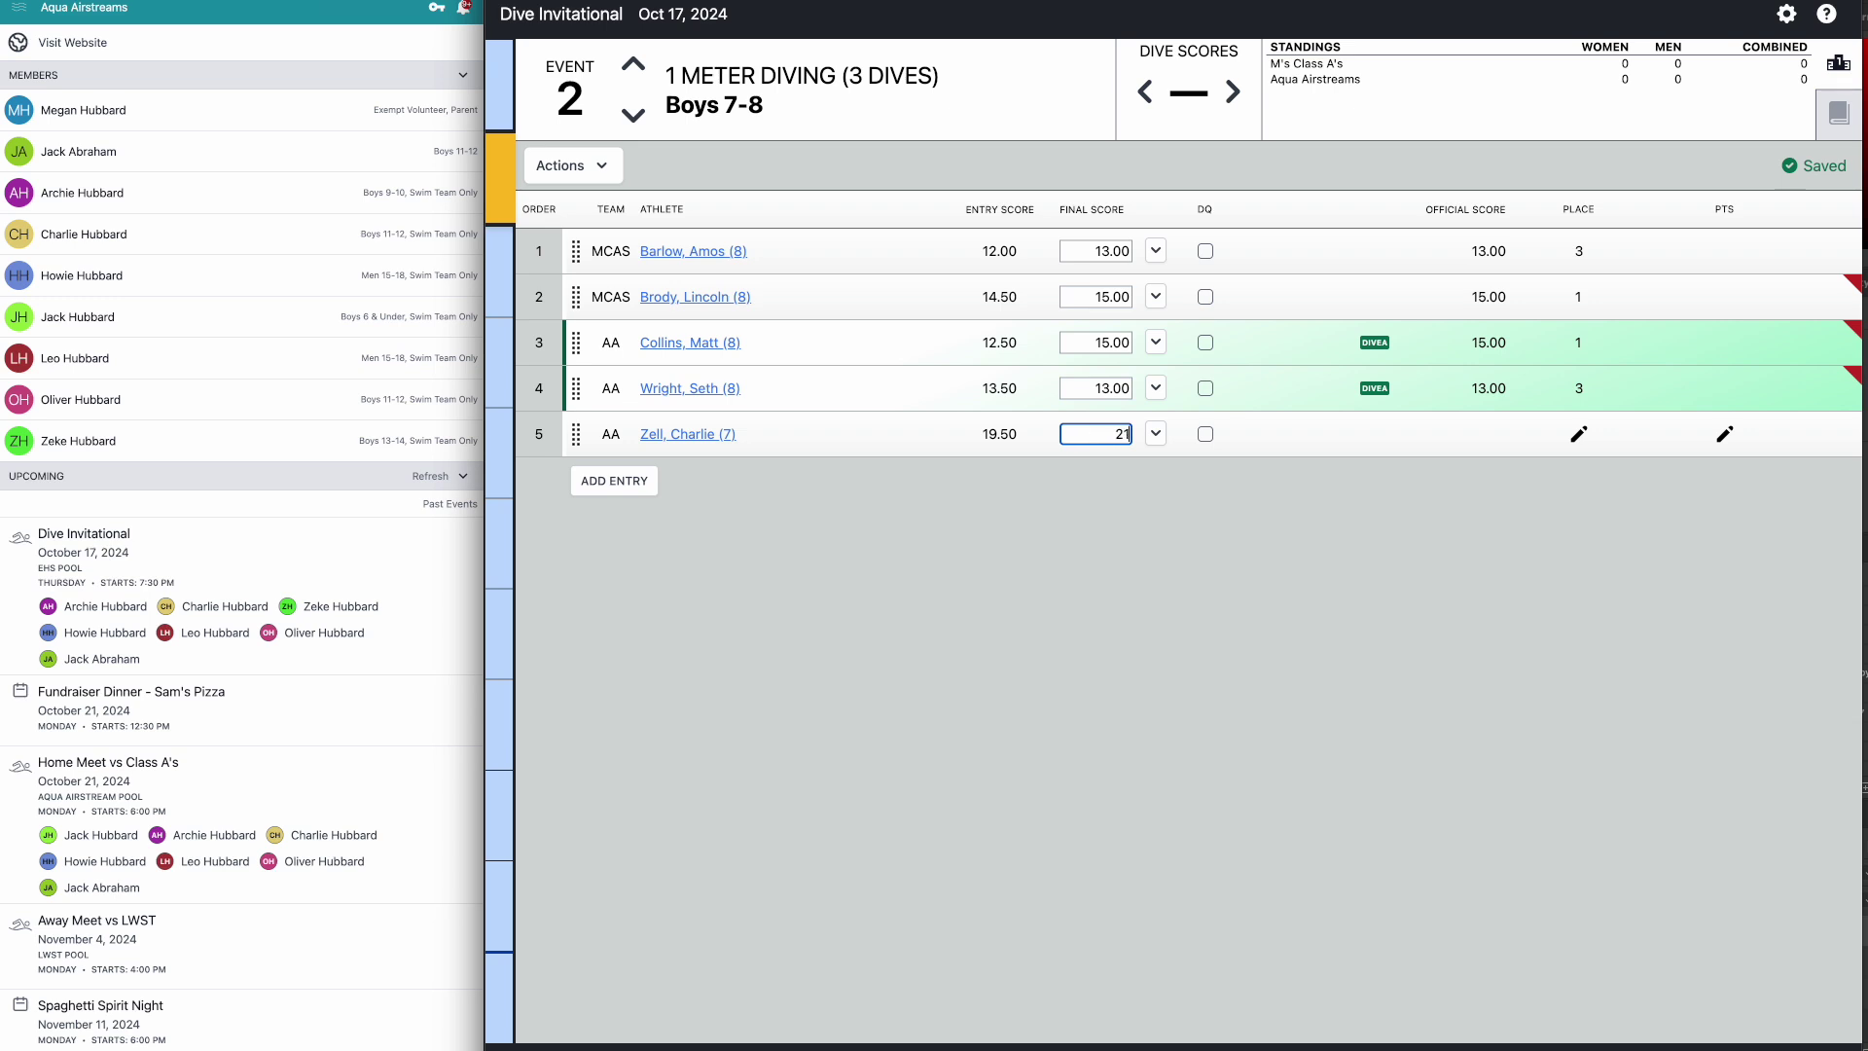
{"action": "type", "text": "21.5"}
{"action": "key", "text": "Return"}
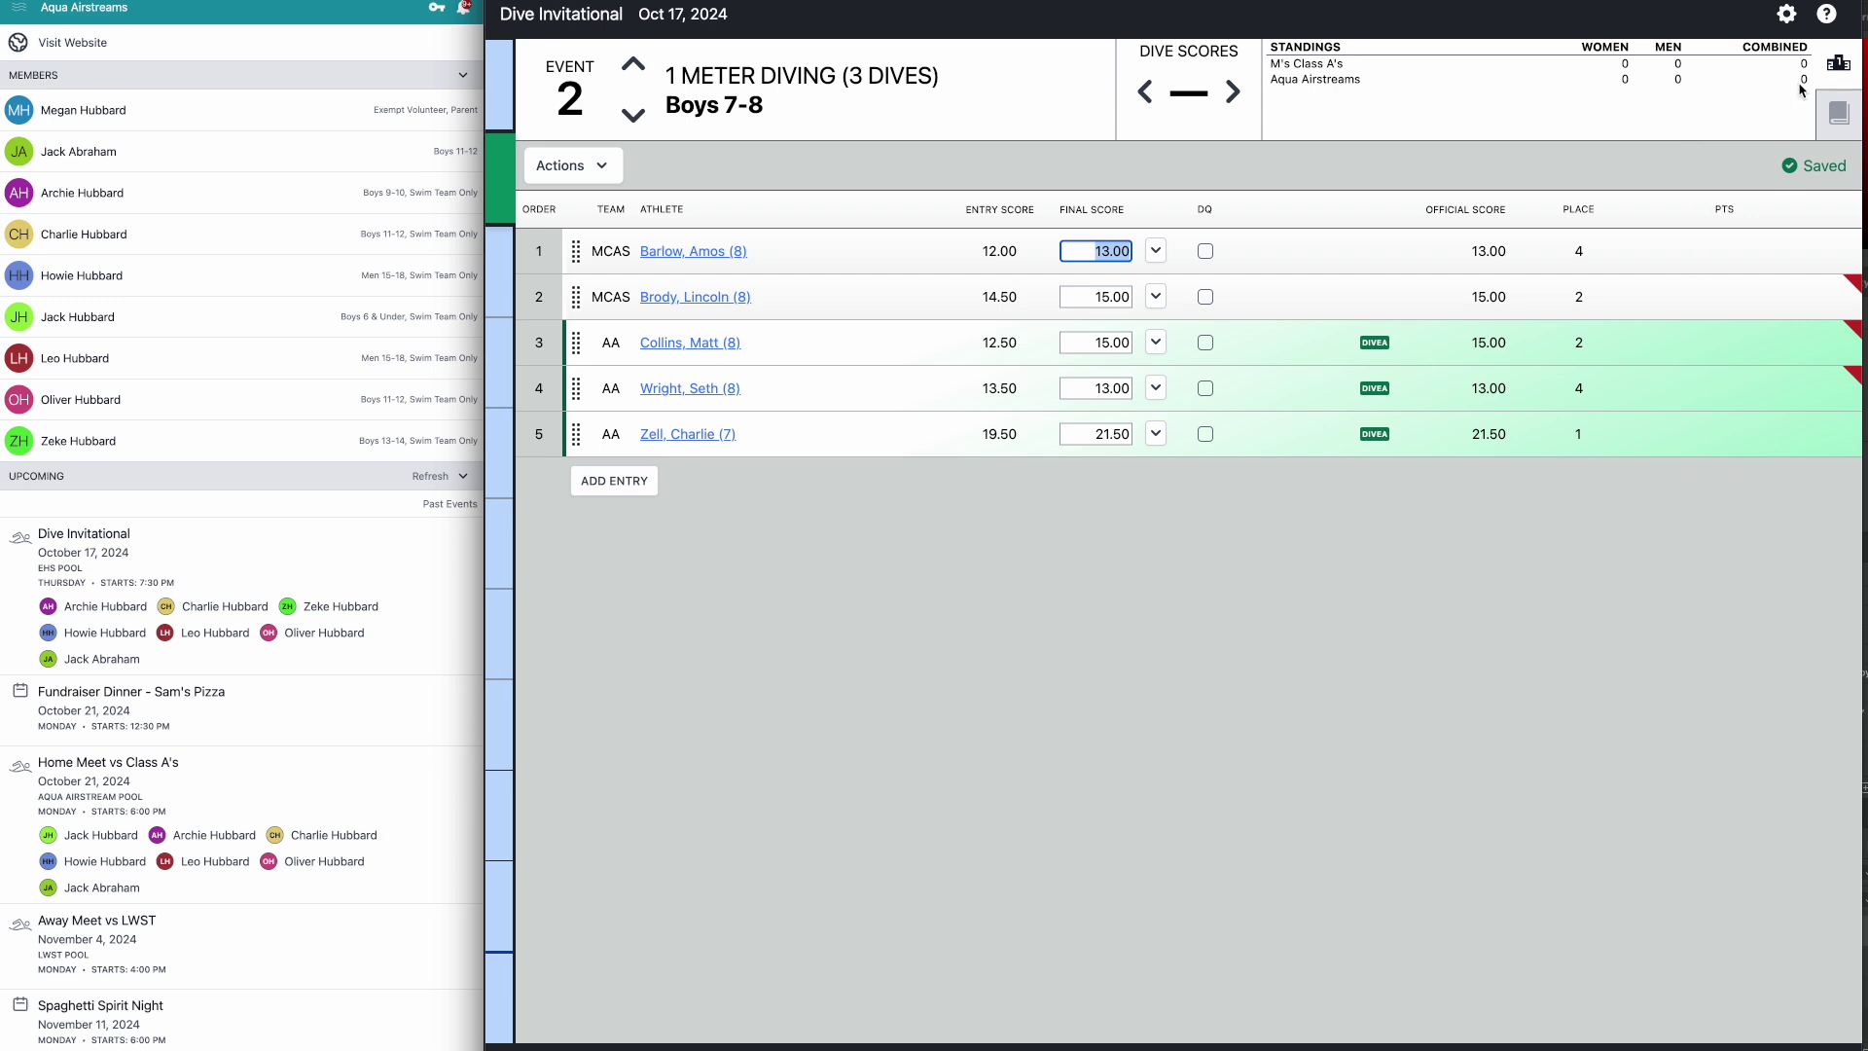
{"action": "left_click", "coordinate": [1842, 117]}
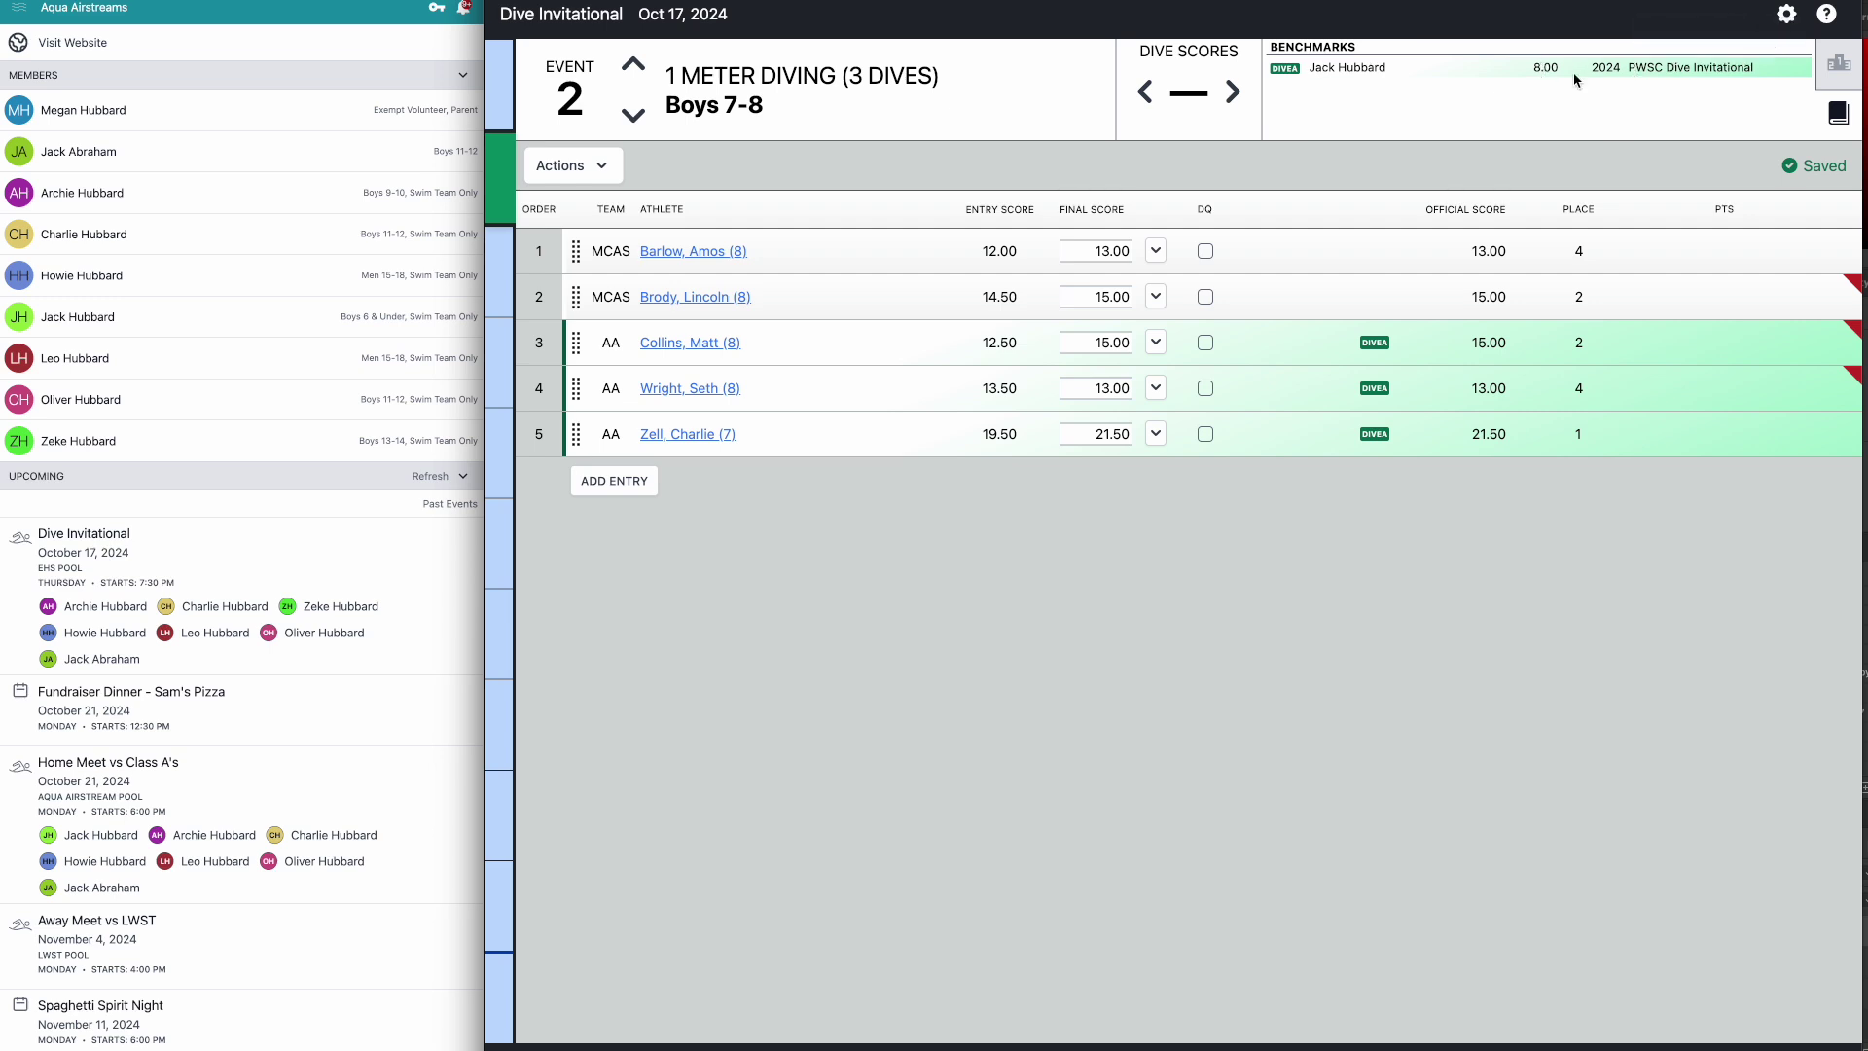
- Open the post-meet Results report, set it to 1 column, review it, and return to event 2
{"action": "left_click", "coordinate": [1788, 16]}
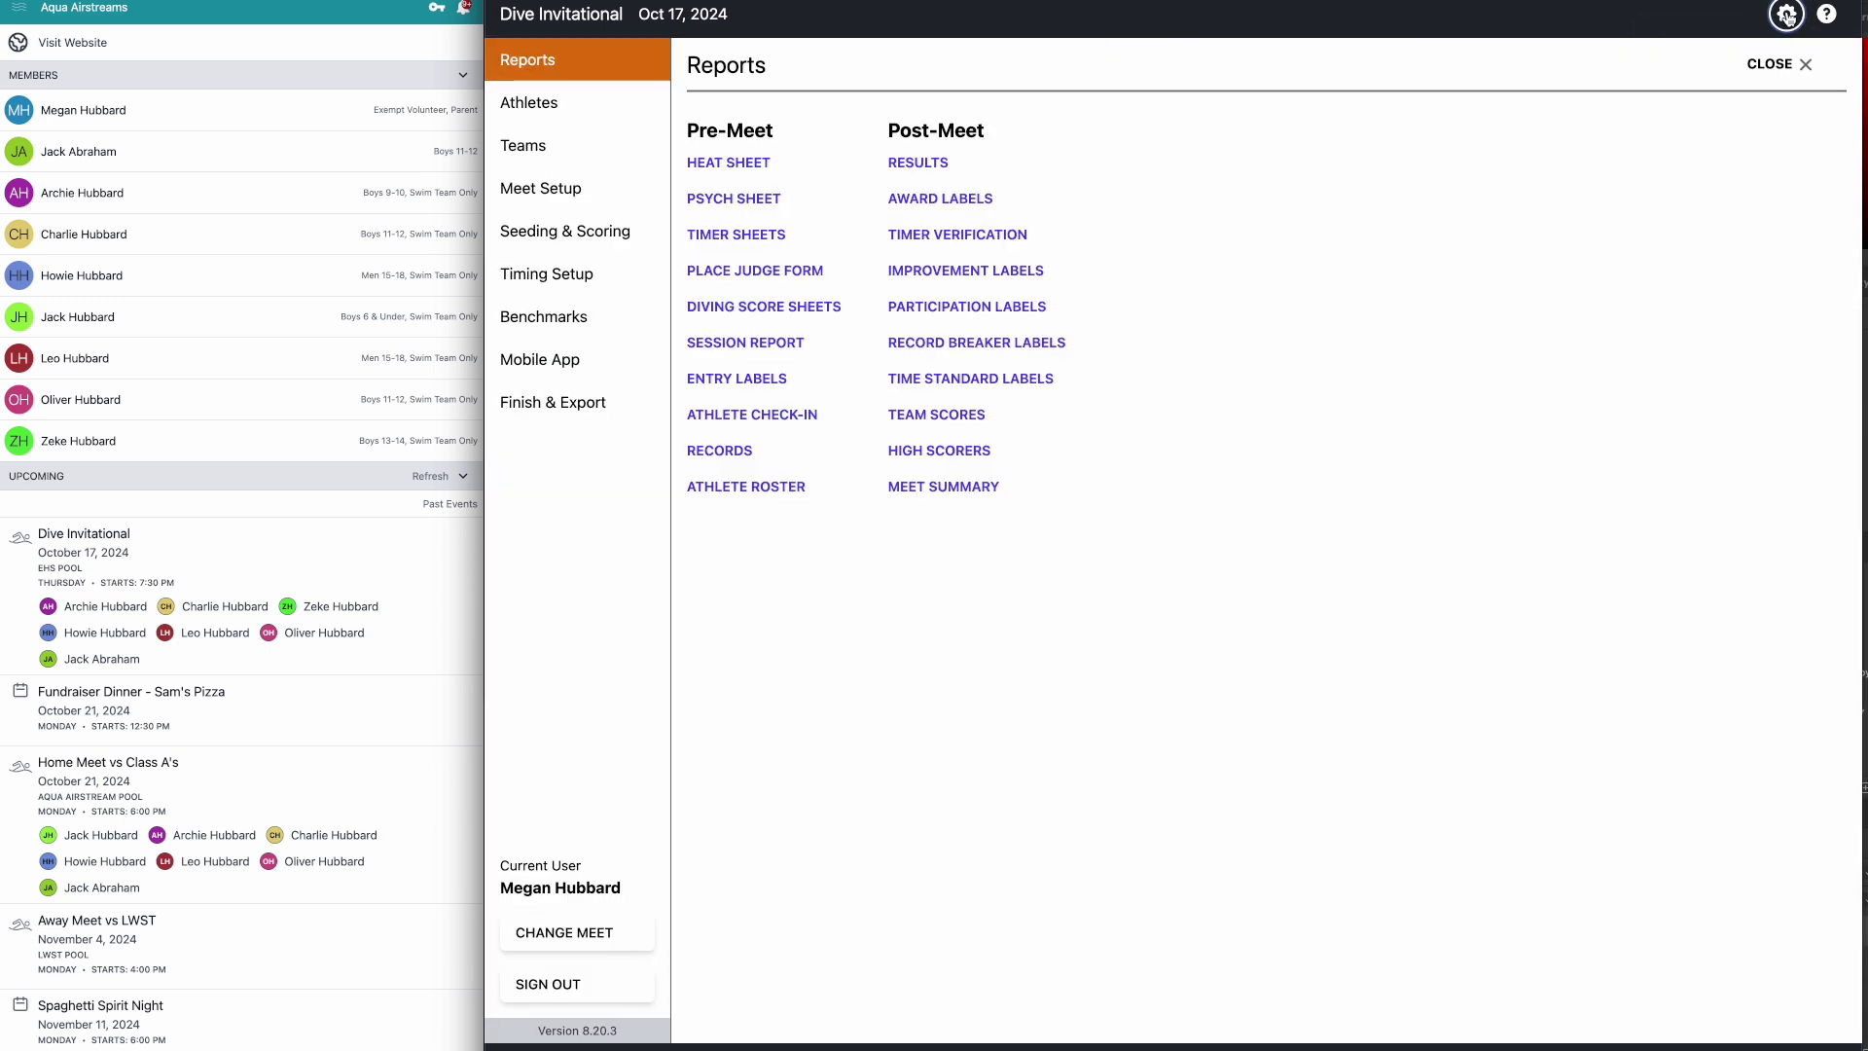
{"action": "left_click", "coordinate": [904, 165]}
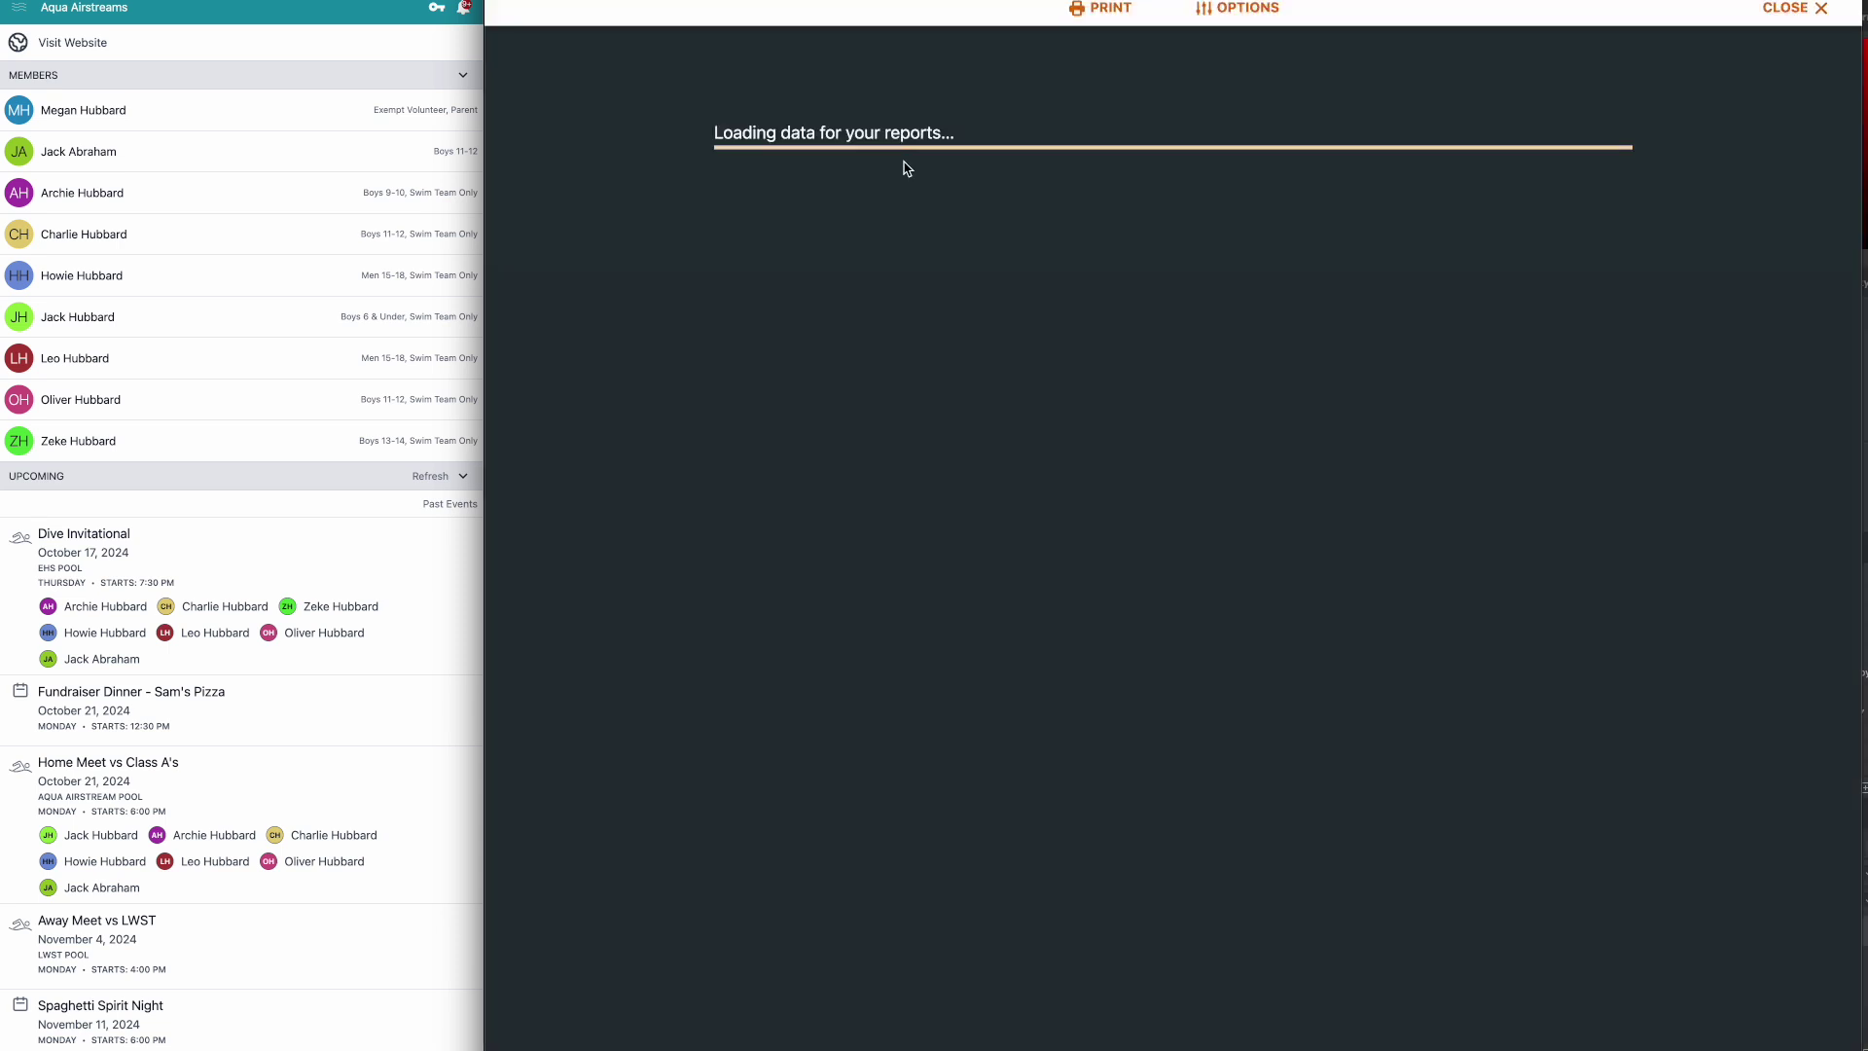
{"action": "left_click", "coordinate": [1610, 321]}
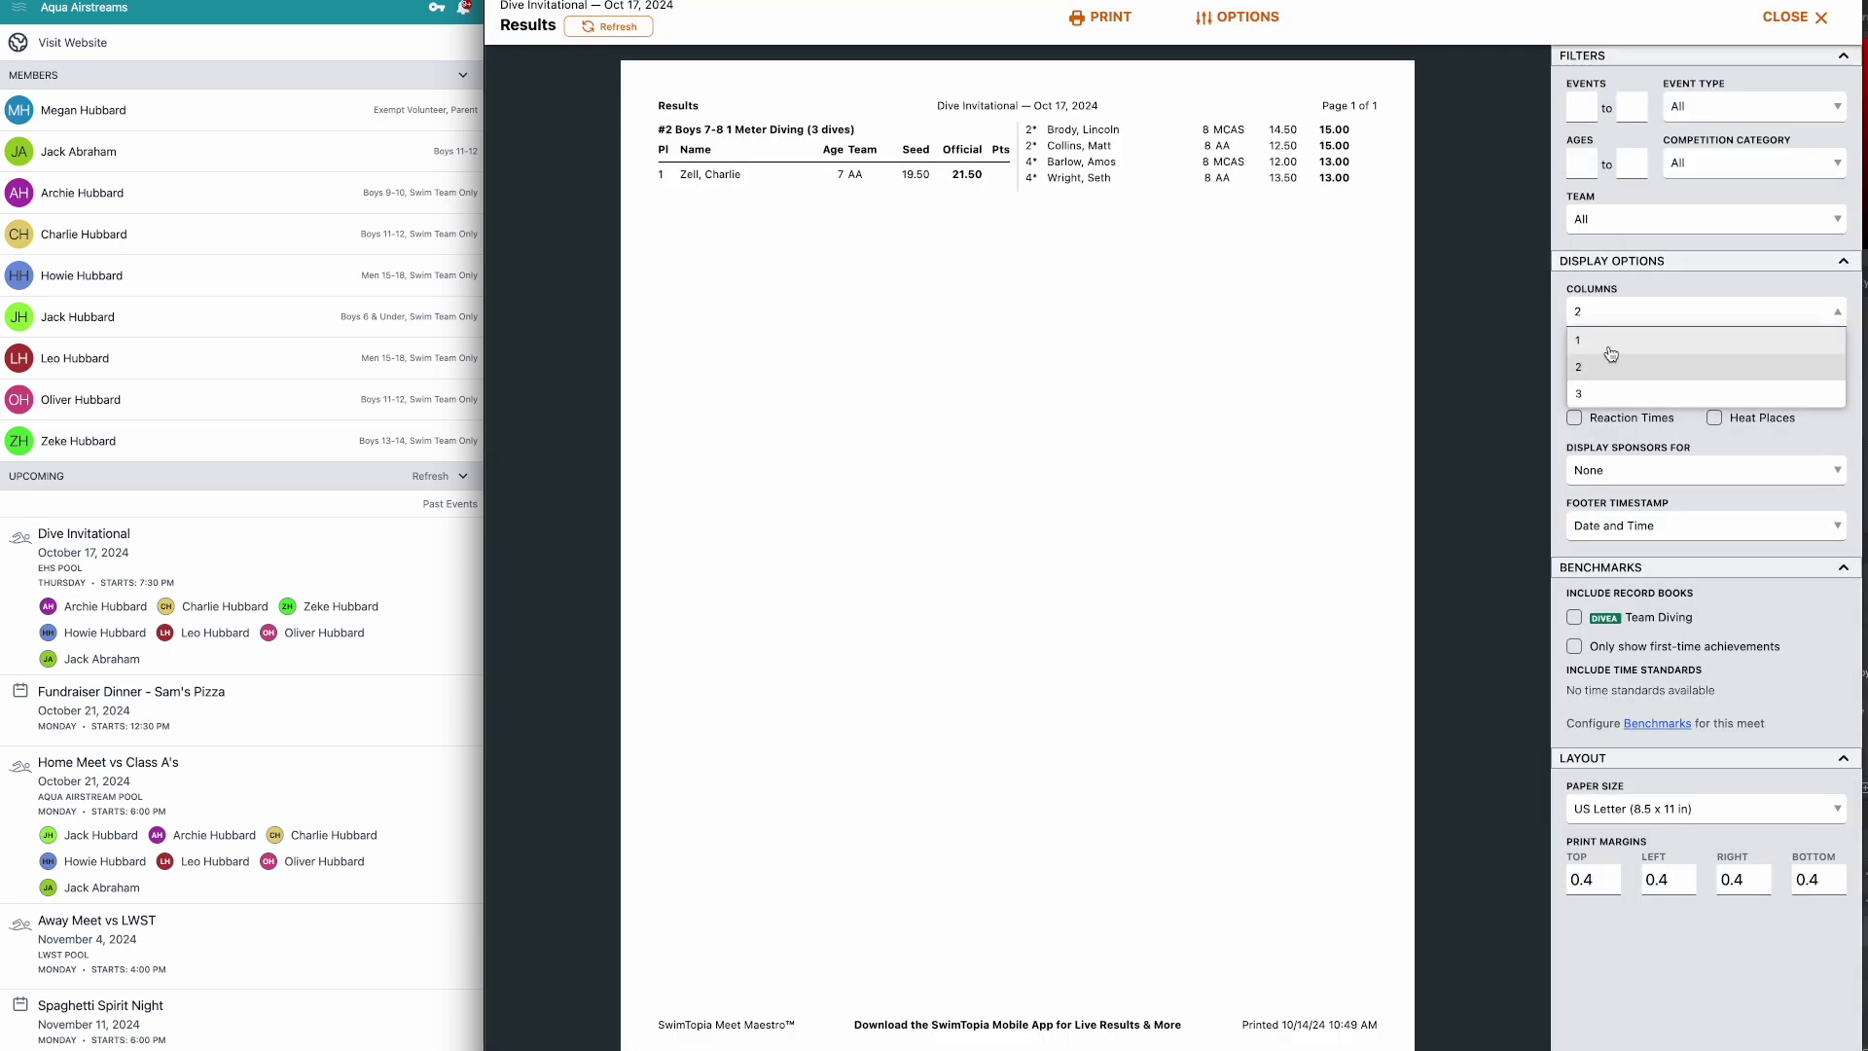
{"action": "left_click", "coordinate": [1607, 348]}
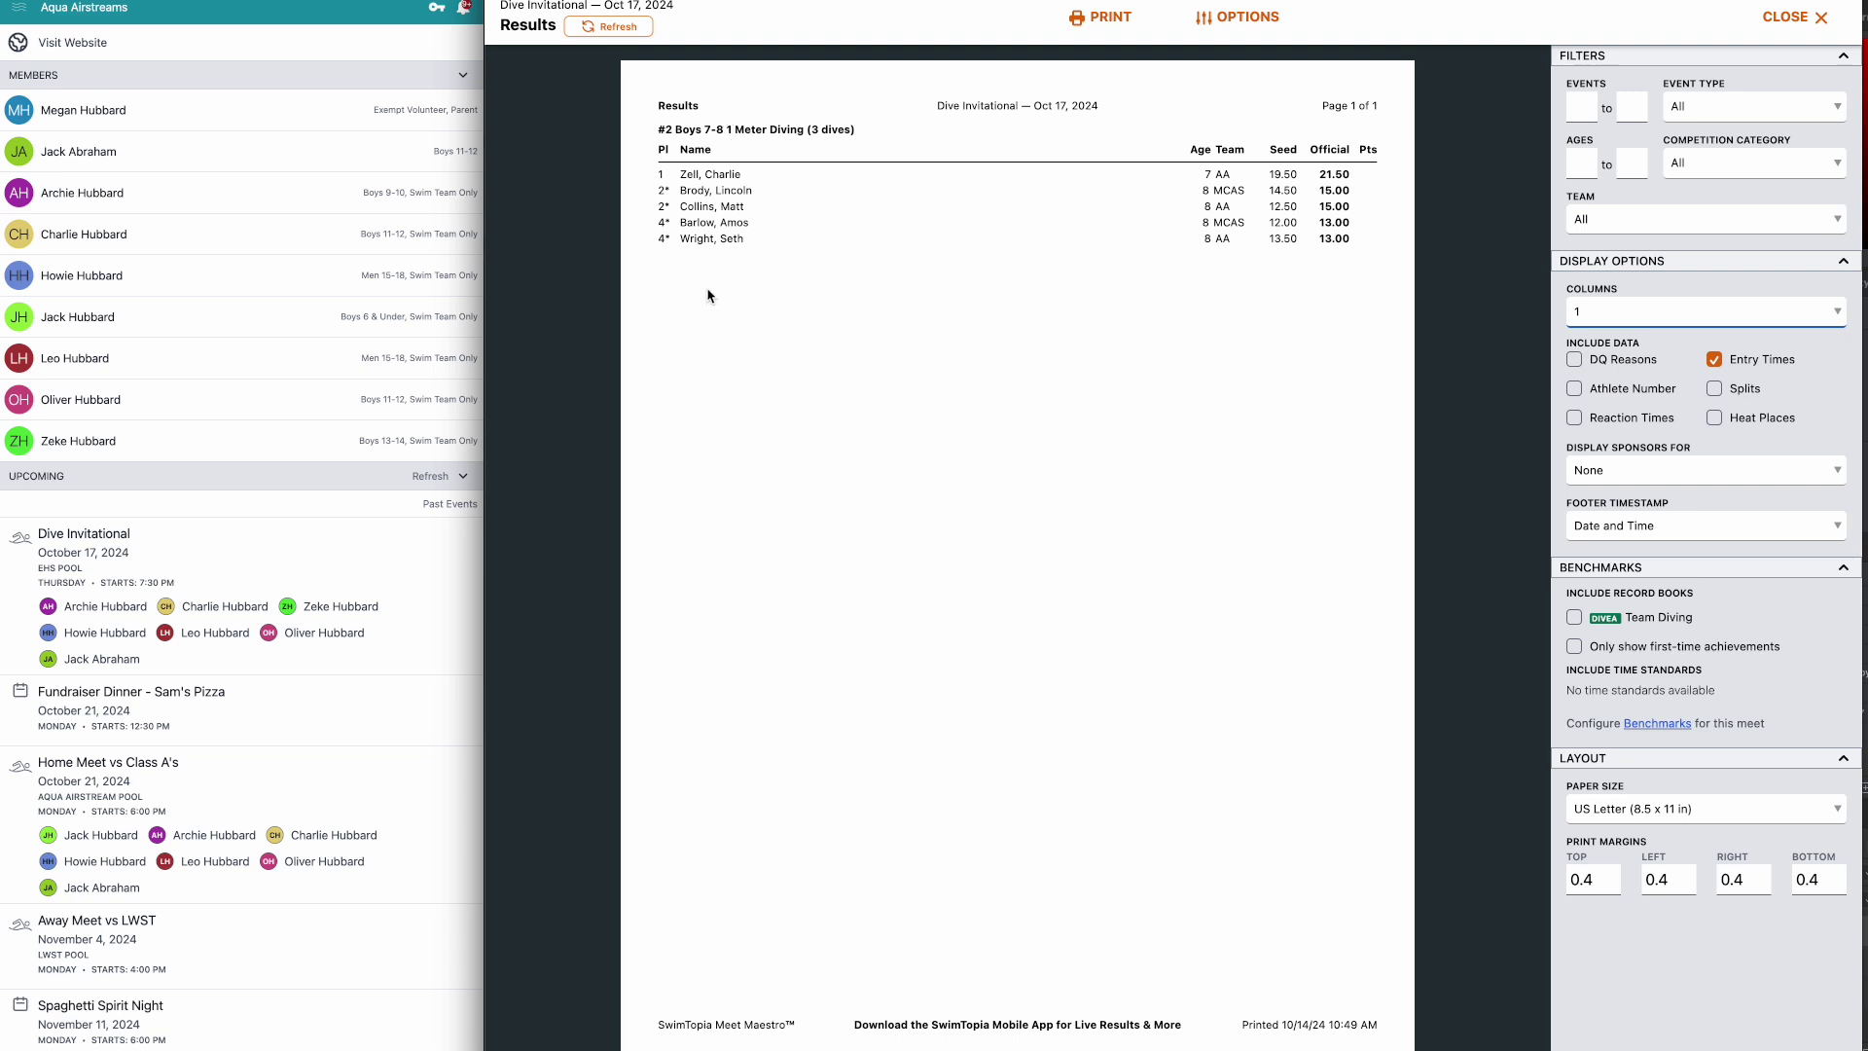
{"action": "left_click", "coordinate": [1786, 21]}
{"action": "left_click", "coordinate": [1792, 63]}
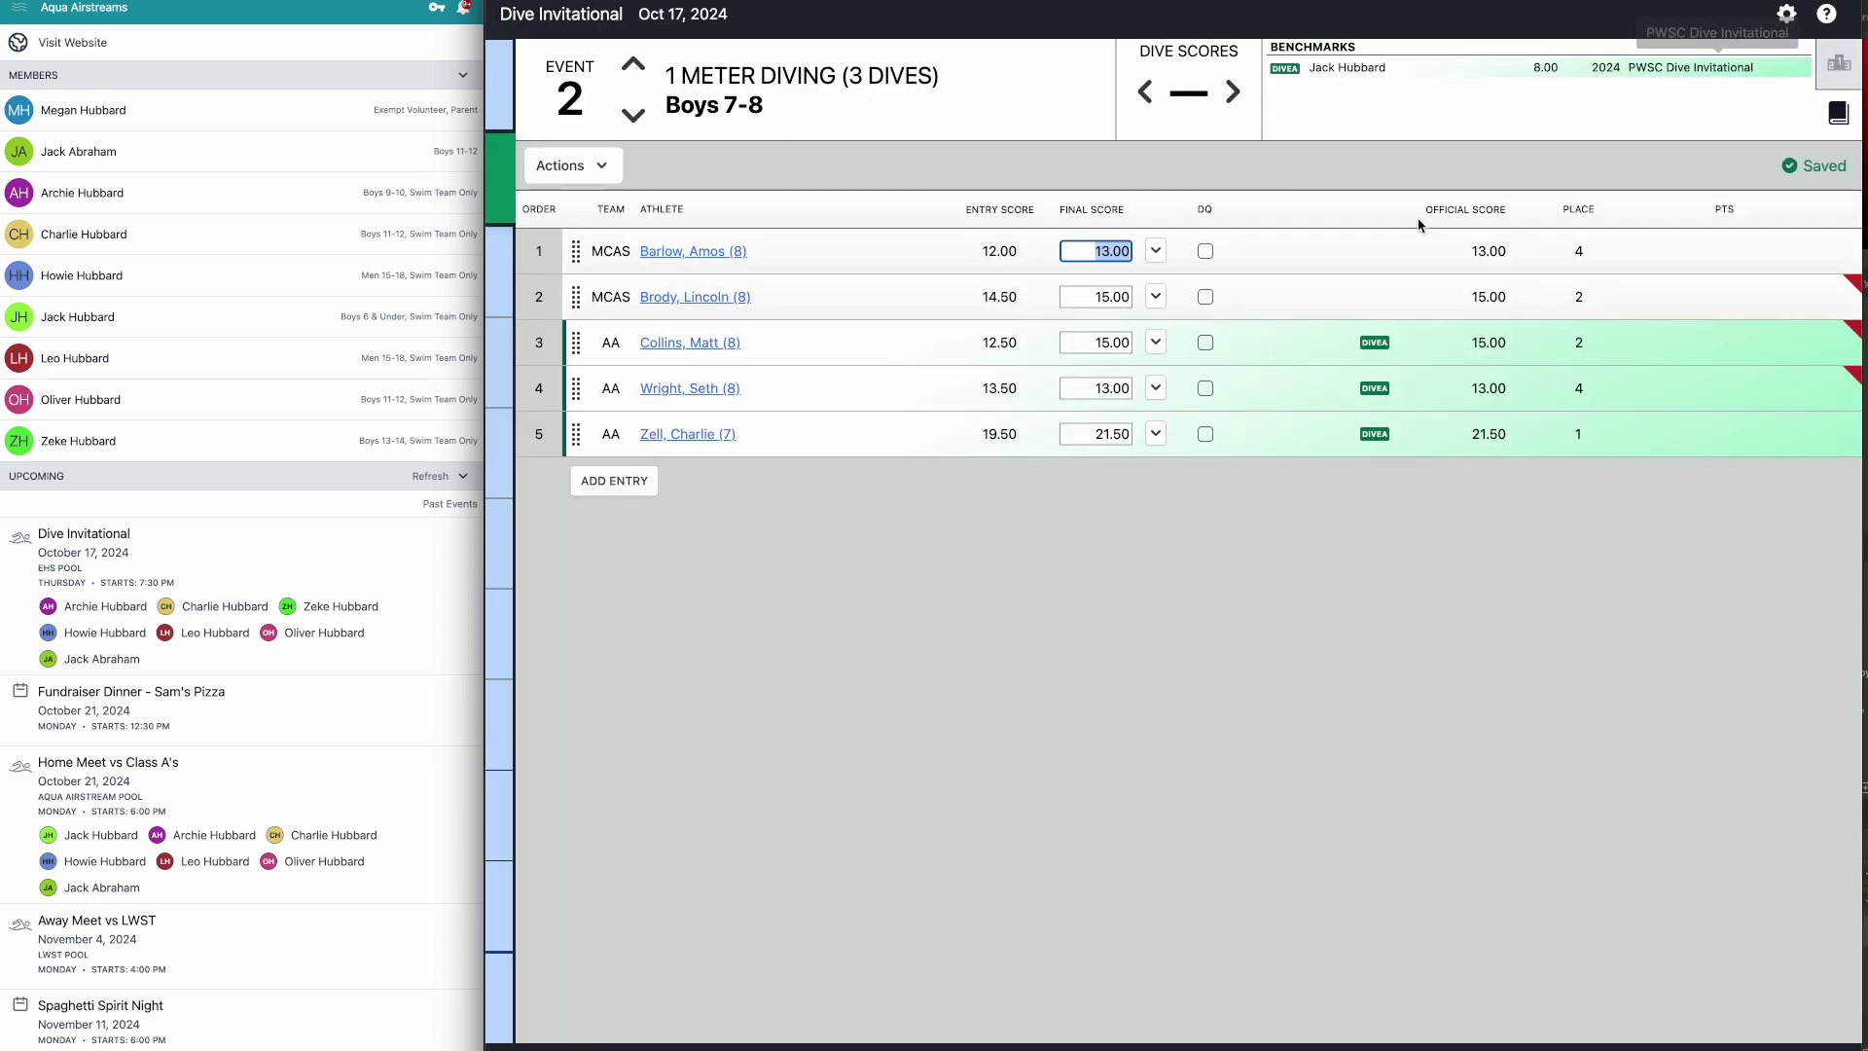
- Disqualify the third diver in event 2 Boys 7-8 and open the post-meet Results report
{"action": "left_click", "coordinate": [1206, 343]}
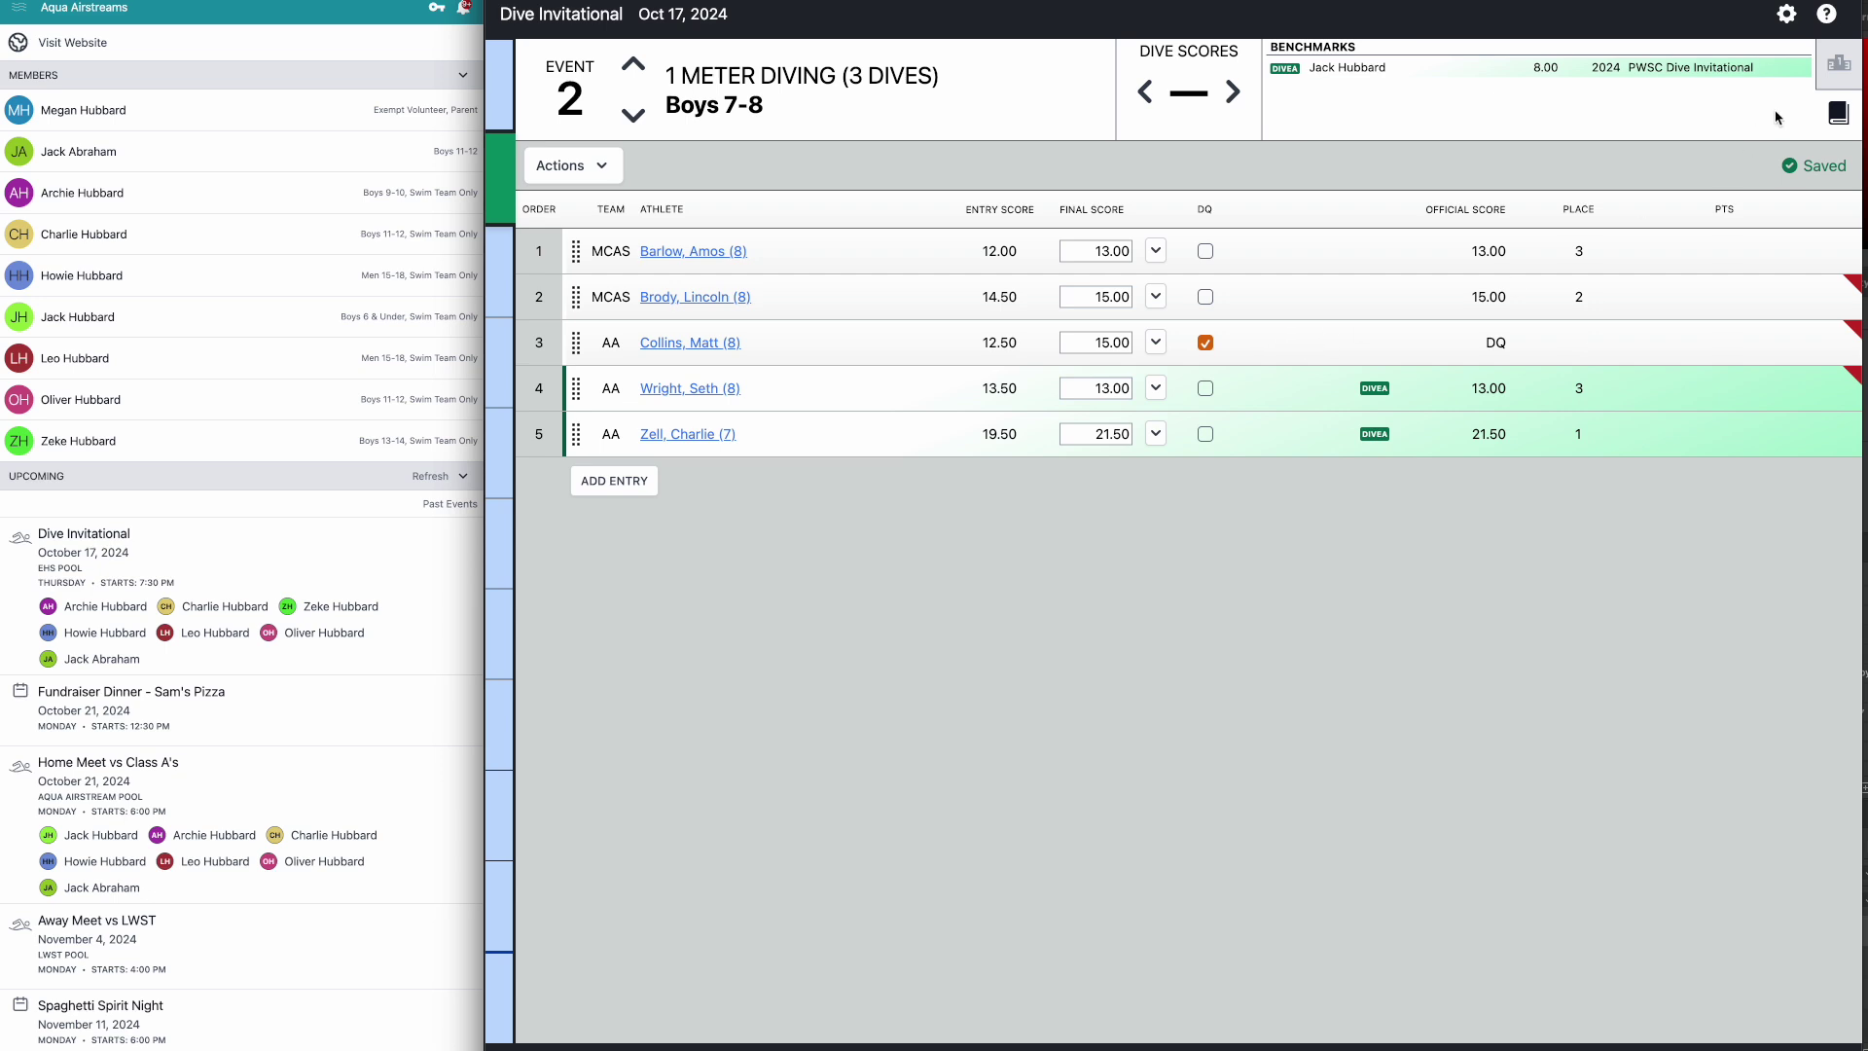
{"action": "left_click", "coordinate": [1787, 14]}
{"action": "left_click", "coordinate": [928, 165]}
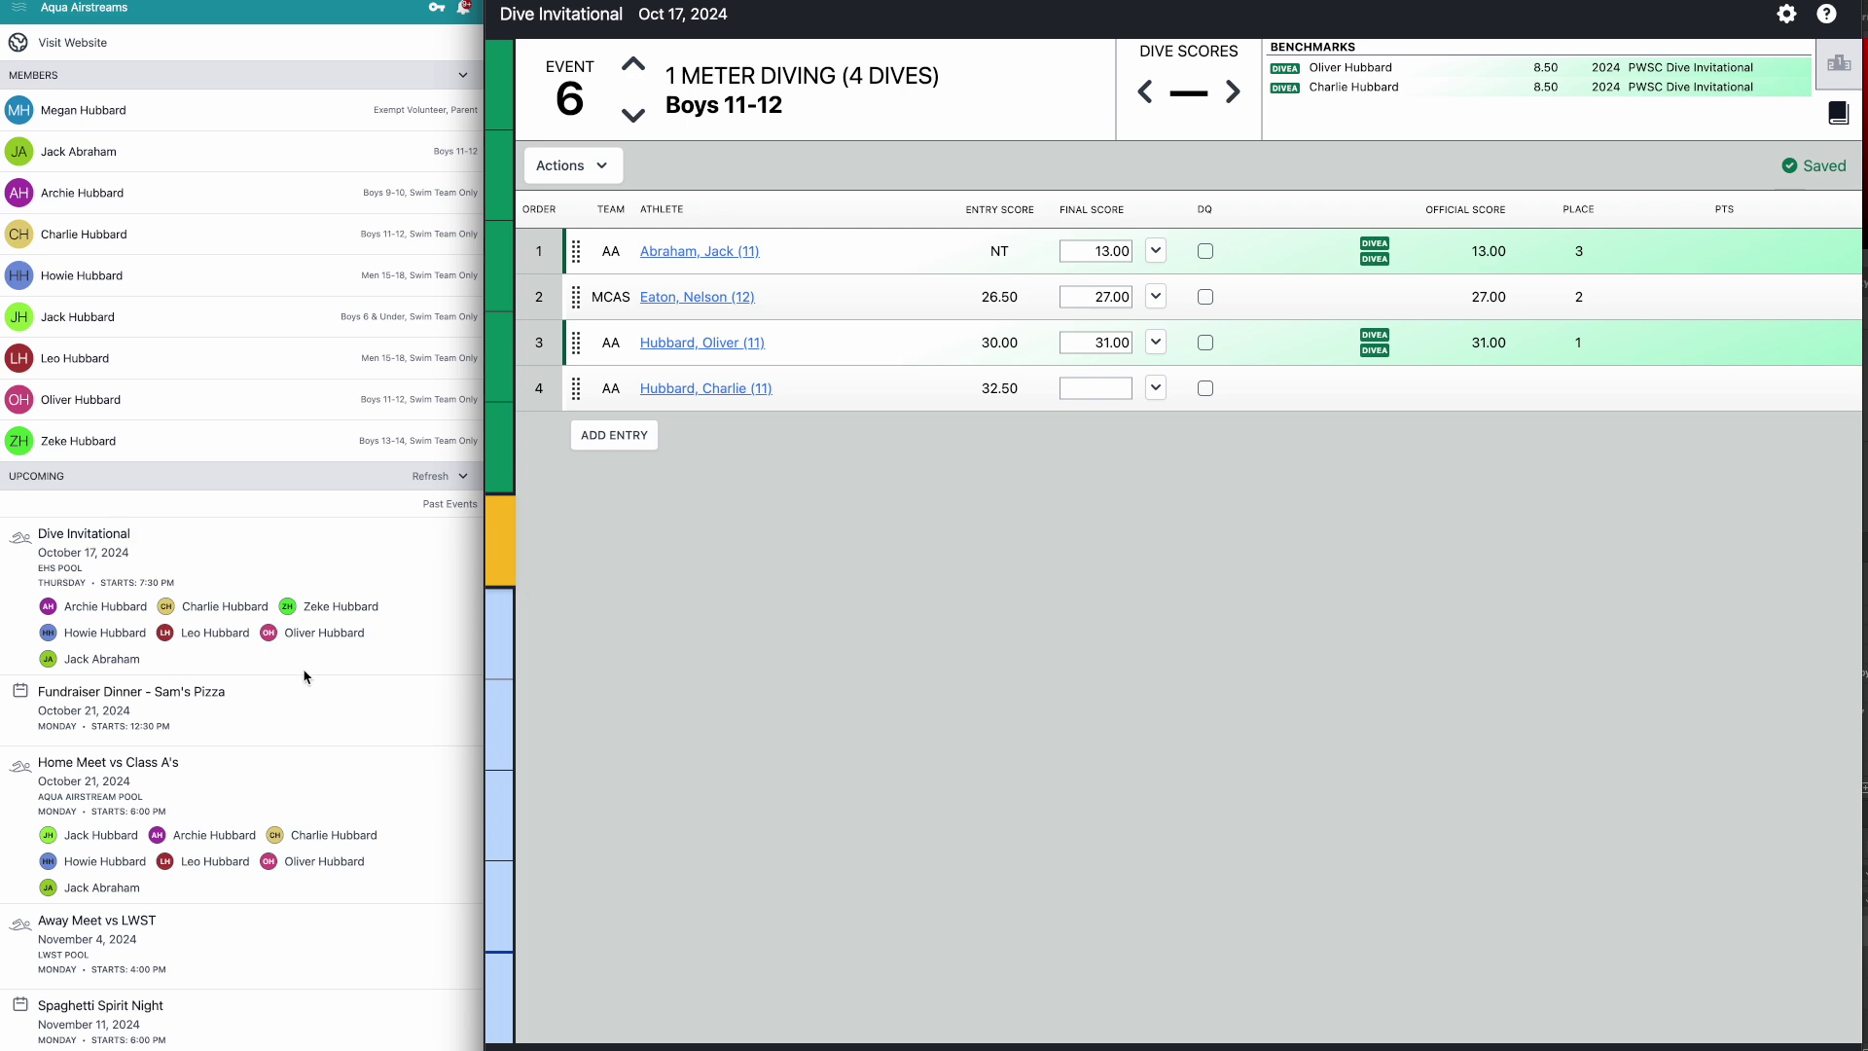
- In the SwimTopia mobile app, open the Dive Invitational to review its events of interest, and check the result notifications
{"action": "left_click", "coordinate": [225, 565]}
{"action": "scroll", "coordinate": [226, 566], "scroll_direction": "down", "scroll_amount": 4}
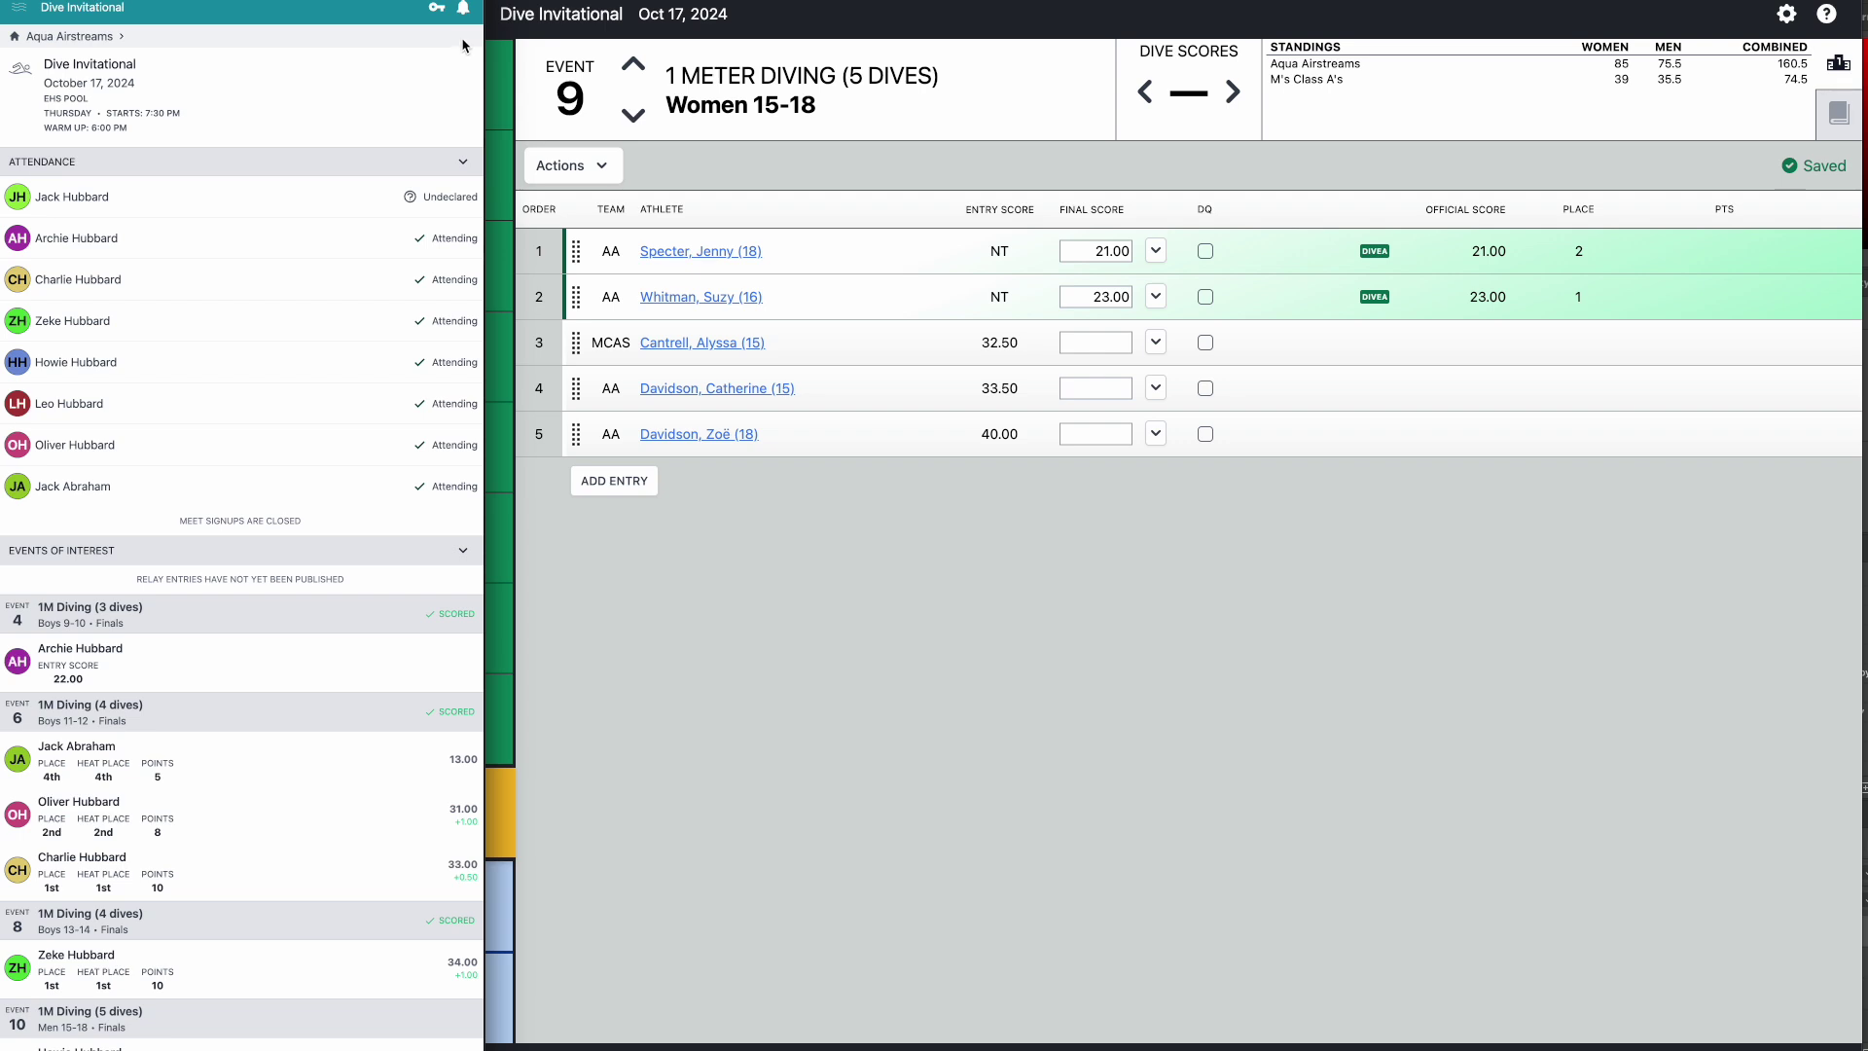
{"action": "left_click", "coordinate": [463, 9]}
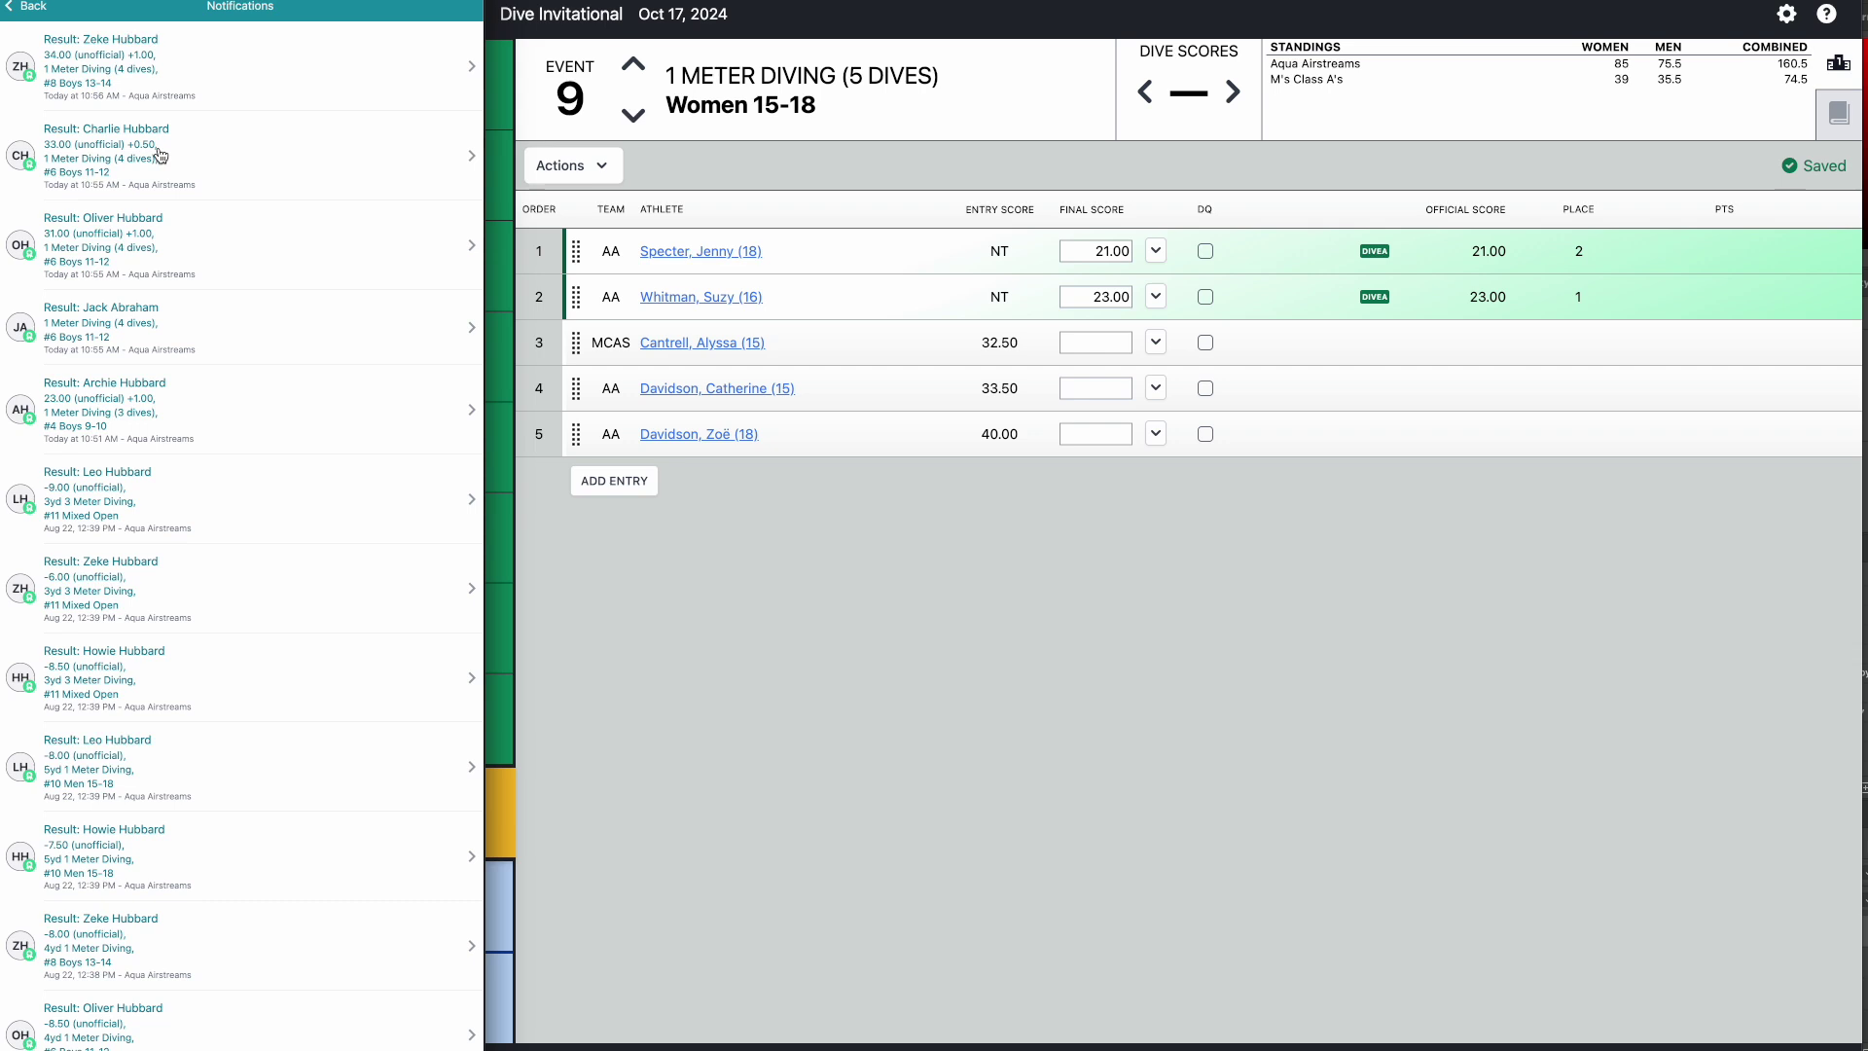
{"action": "left_click", "coordinate": [283, 76]}
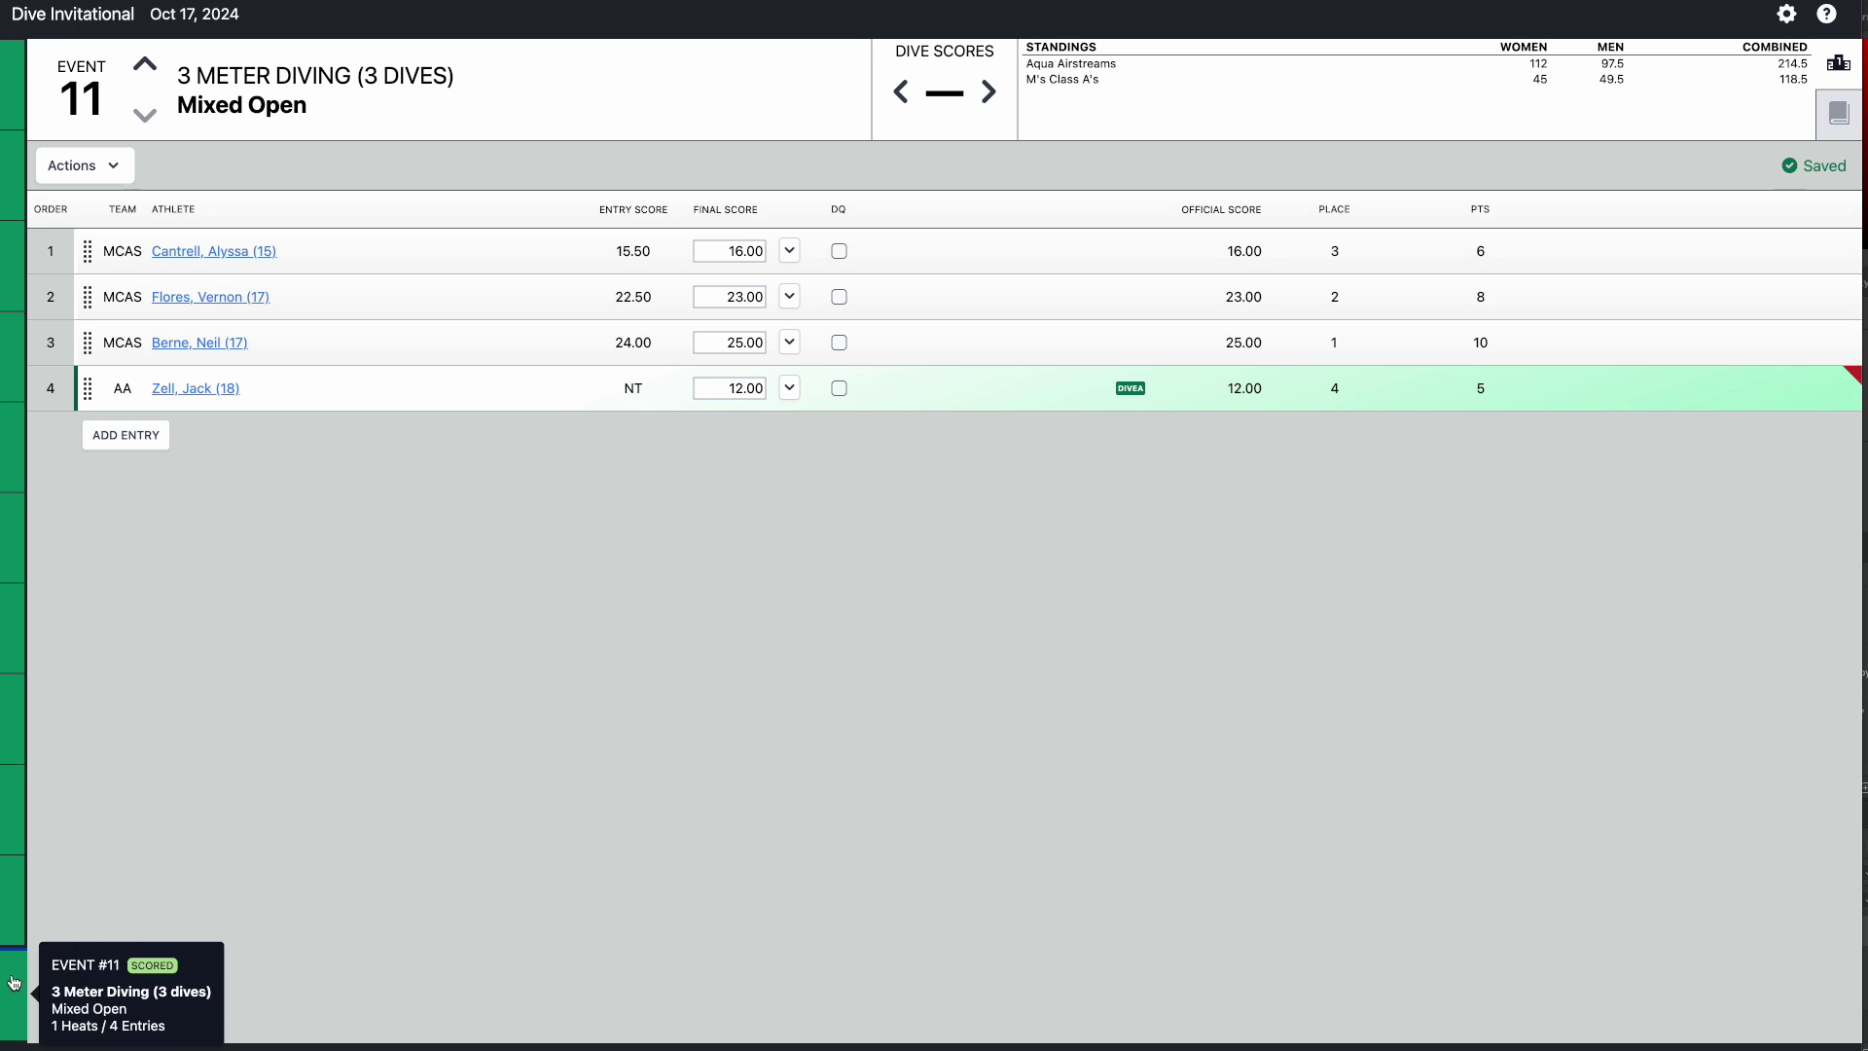
- In Meet Maestro, preview the post-meet Results report for the scored Dive Invitational events and close it
{"action": "left_click", "coordinate": [1787, 15]}
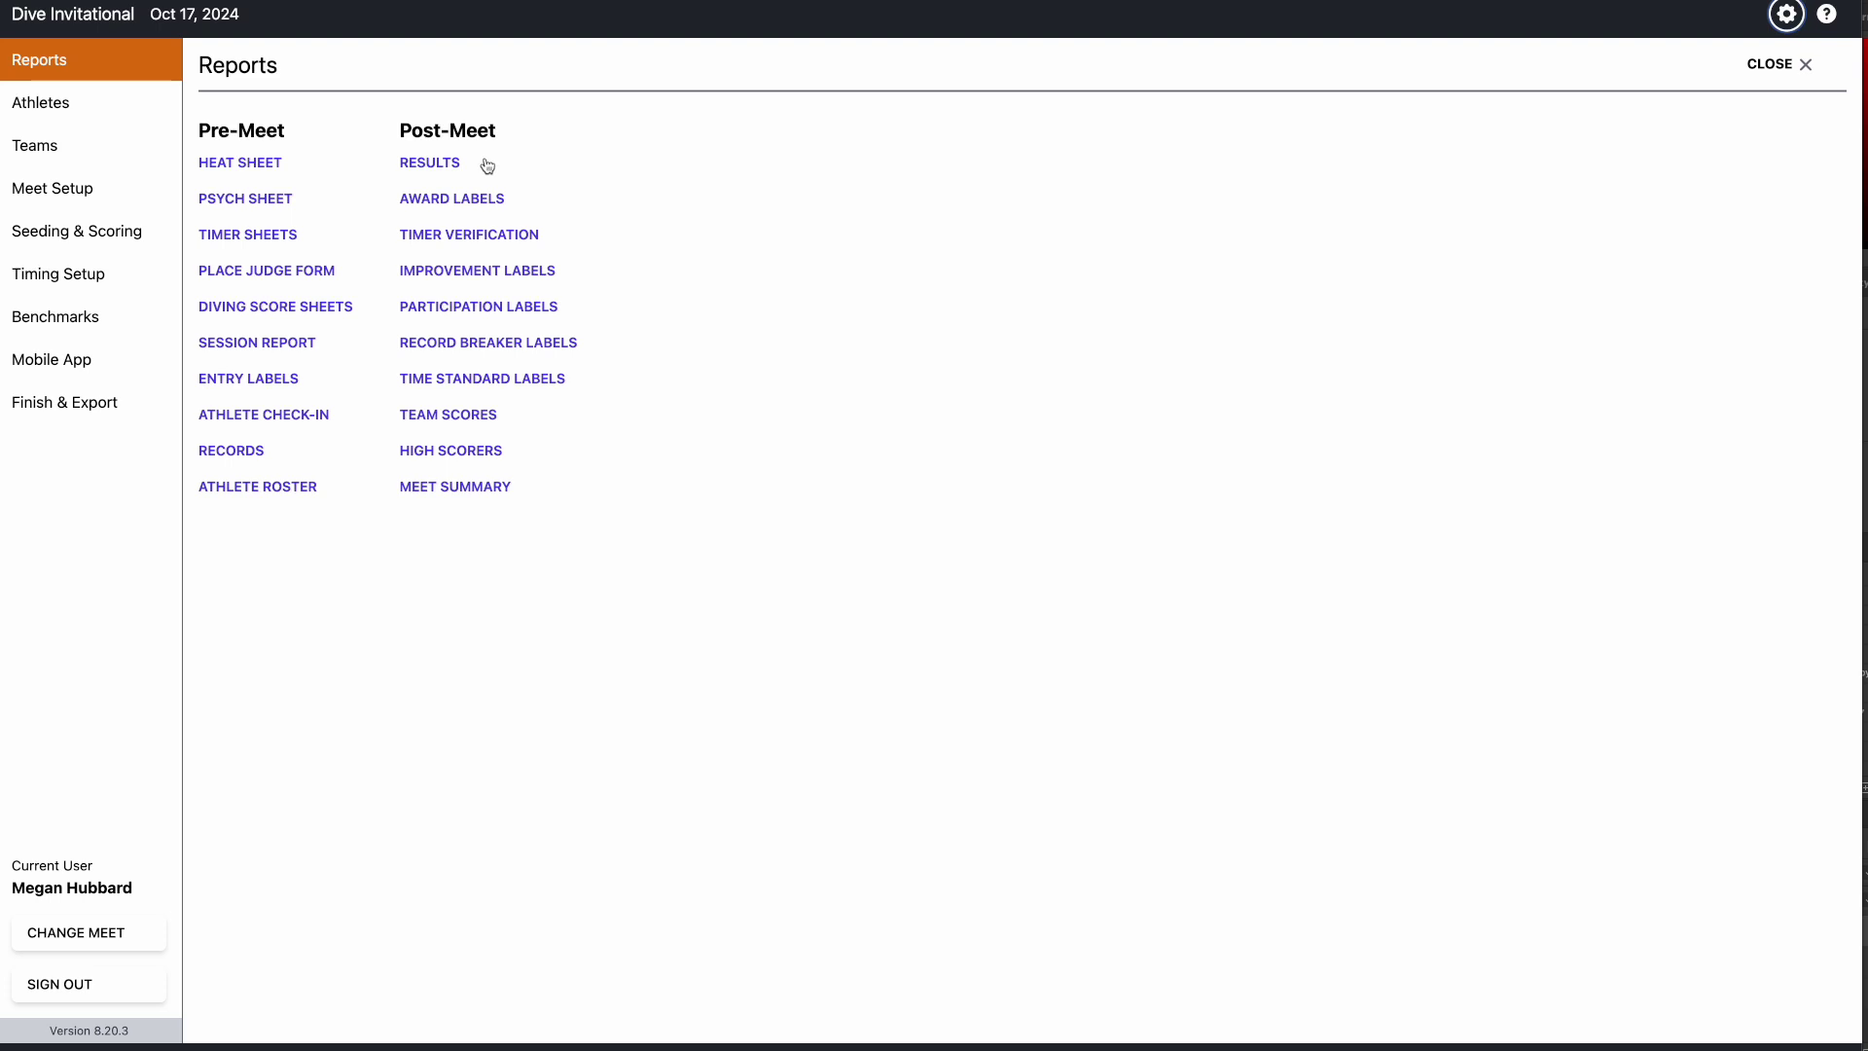
{"action": "left_click", "coordinate": [426, 170]}
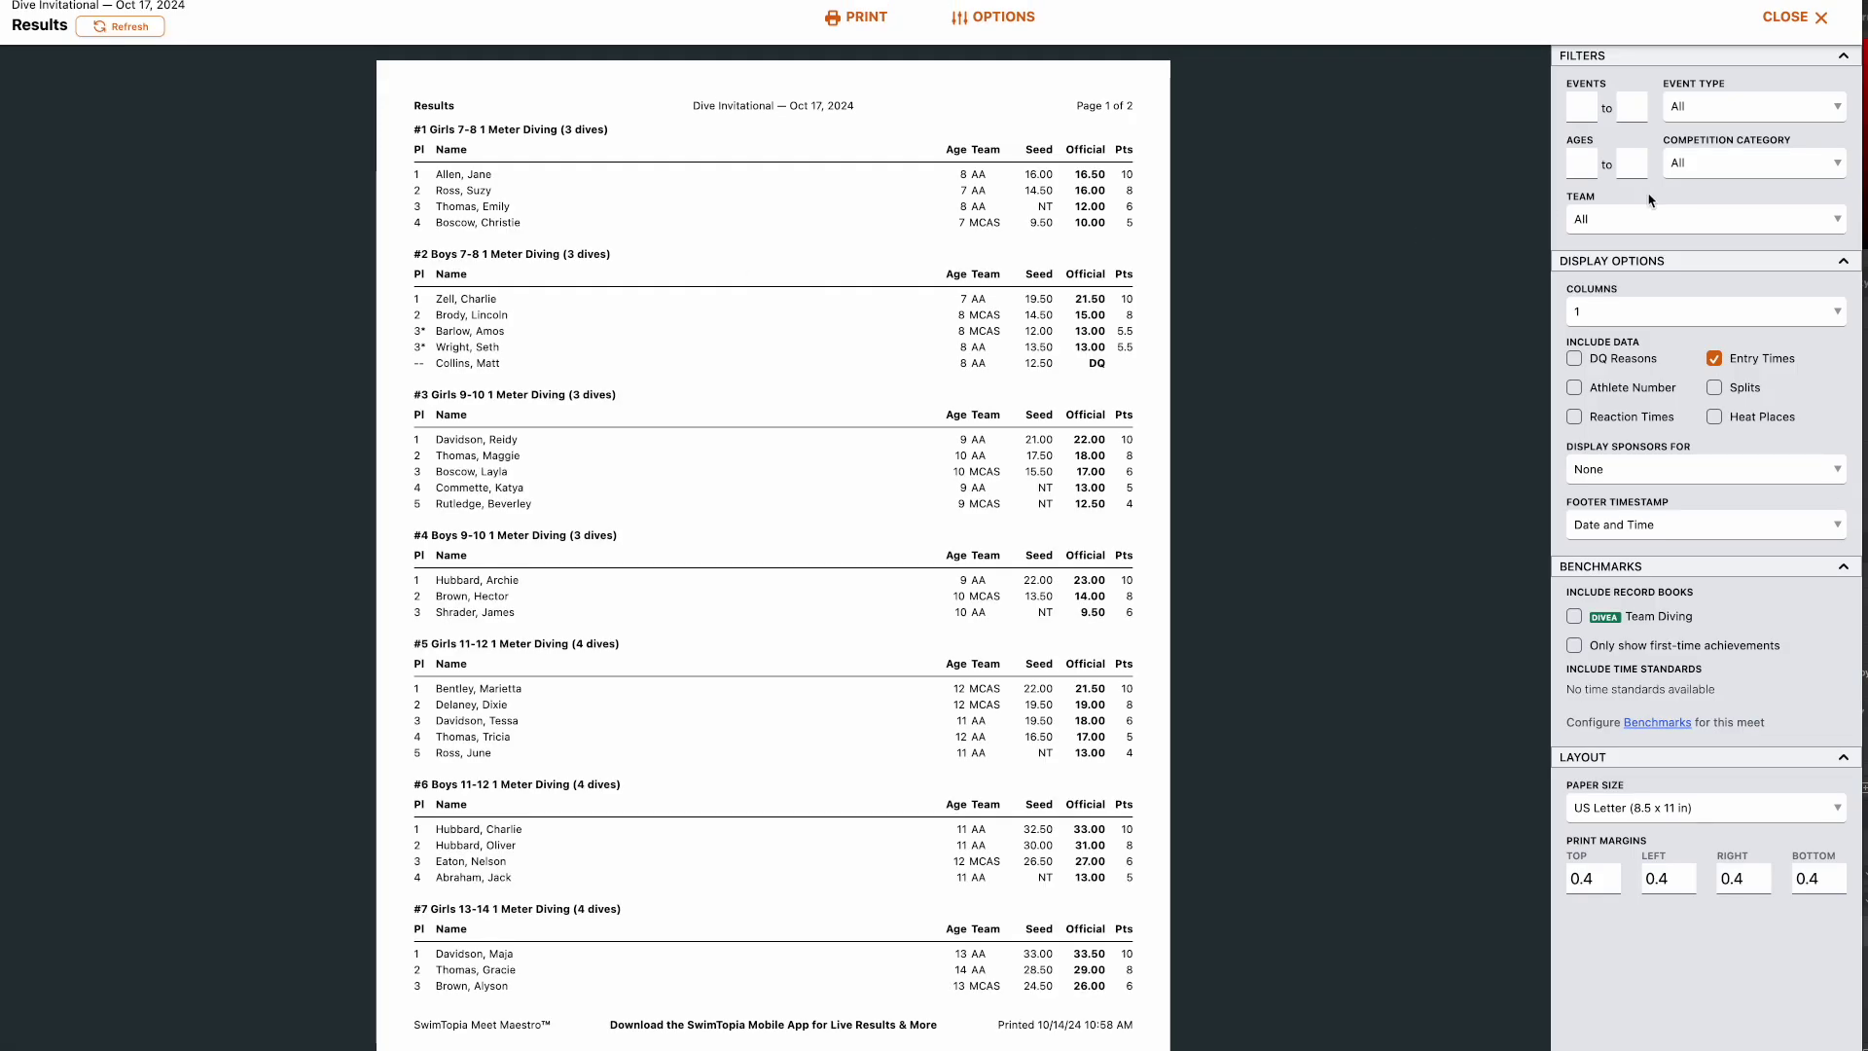
{"action": "left_click", "coordinate": [1790, 18]}
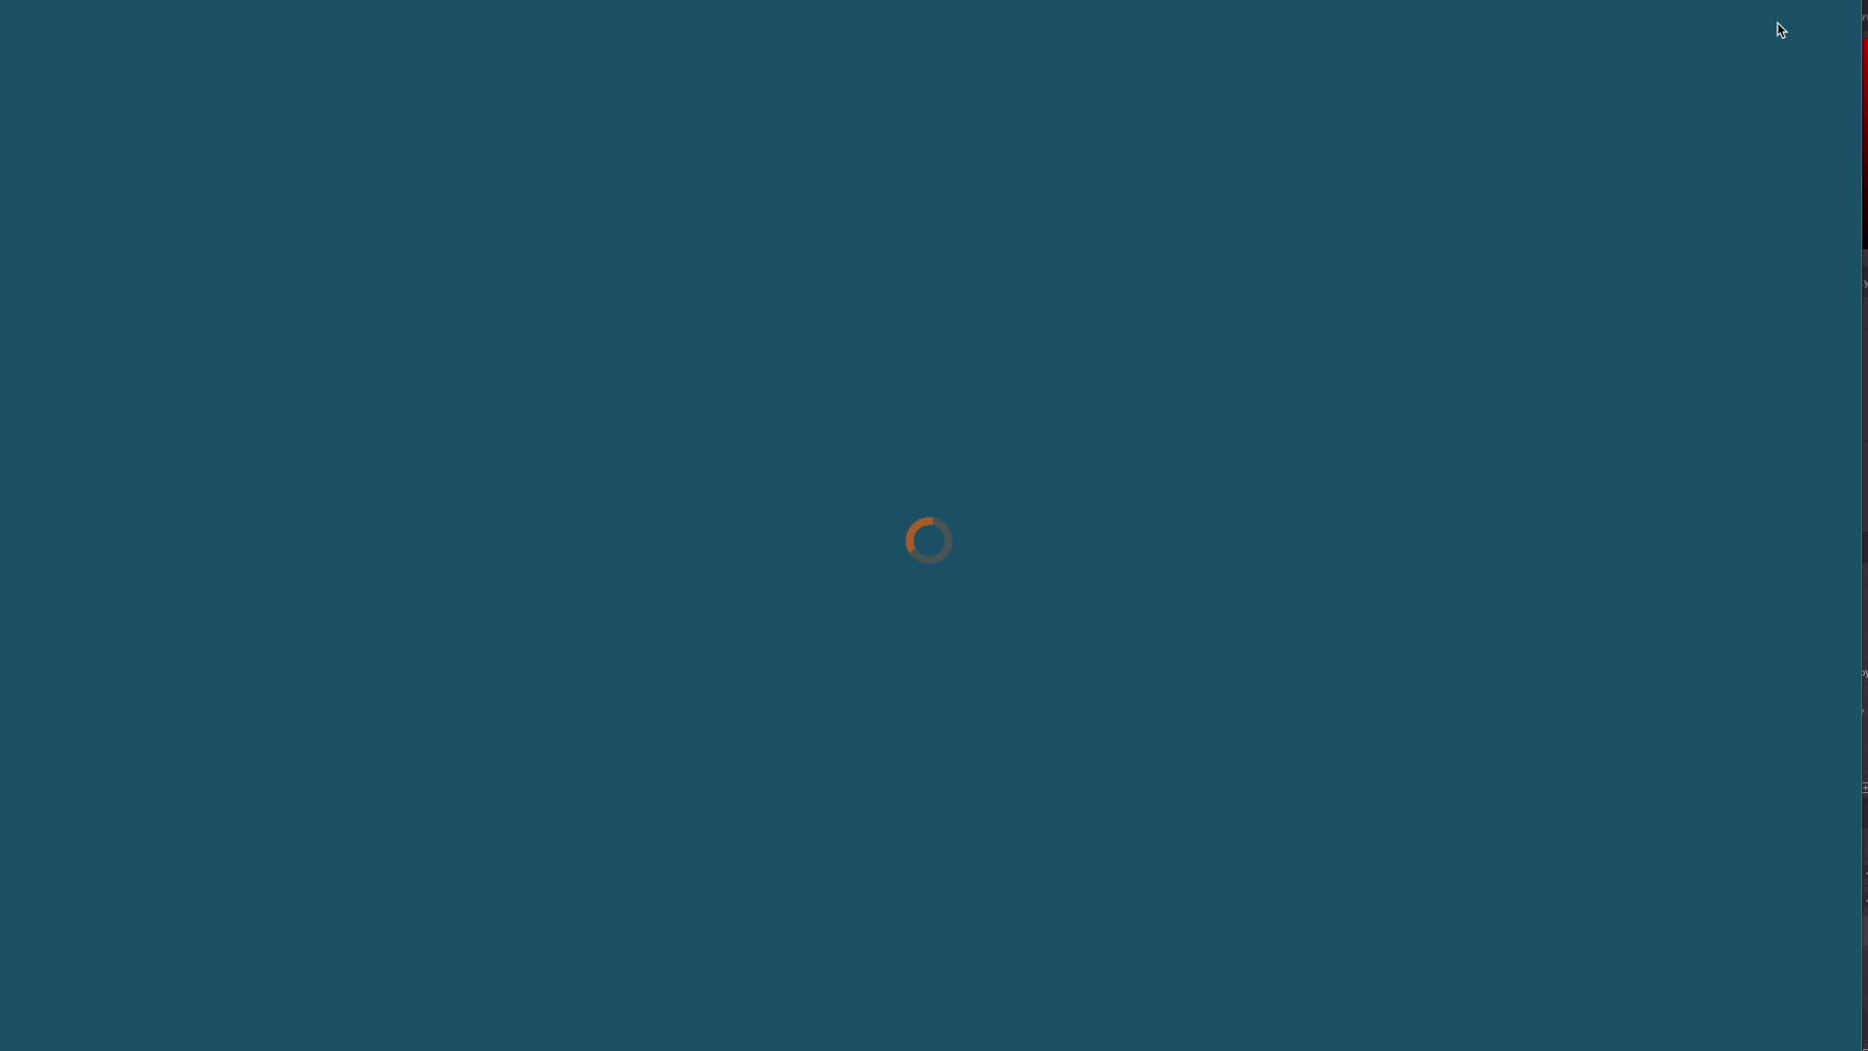
- Preview the Award Labels for the Dive Invitational, close them, and open the Team Scores report
{"action": "left_click", "coordinate": [446, 197]}
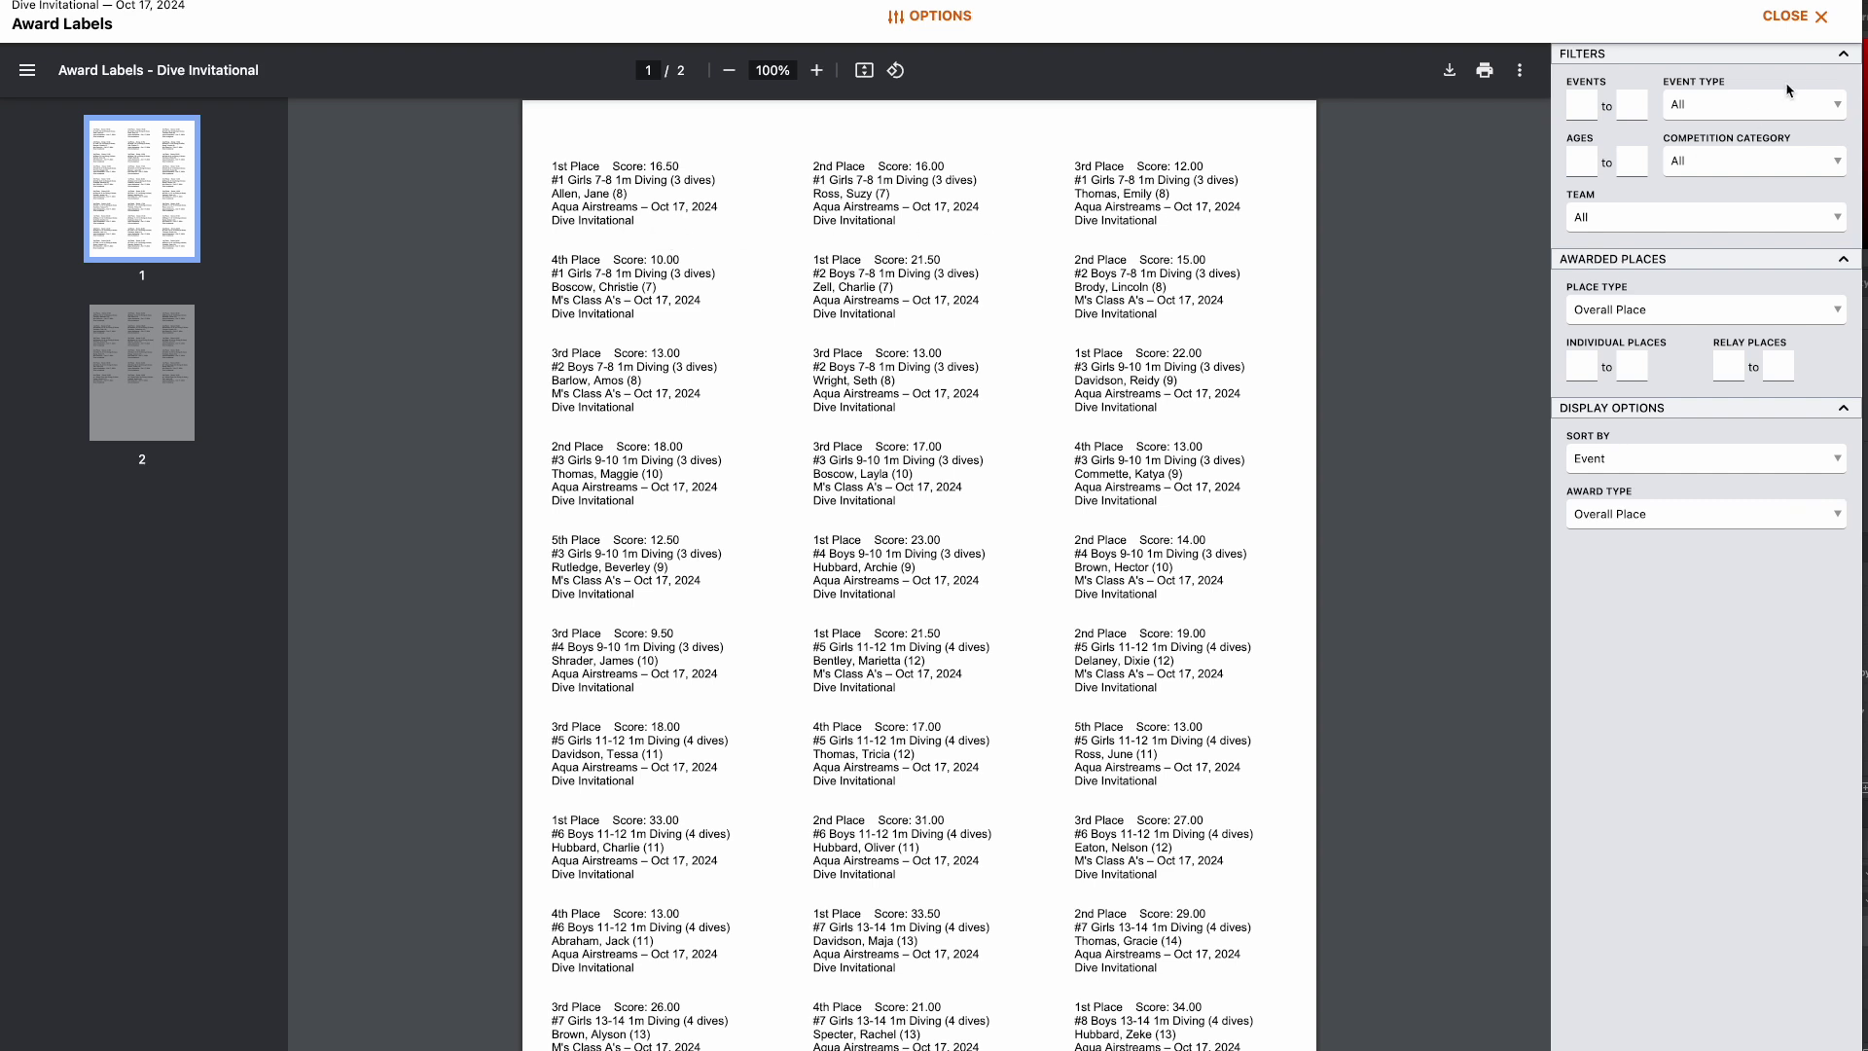
{"action": "left_click", "coordinate": [1798, 14]}
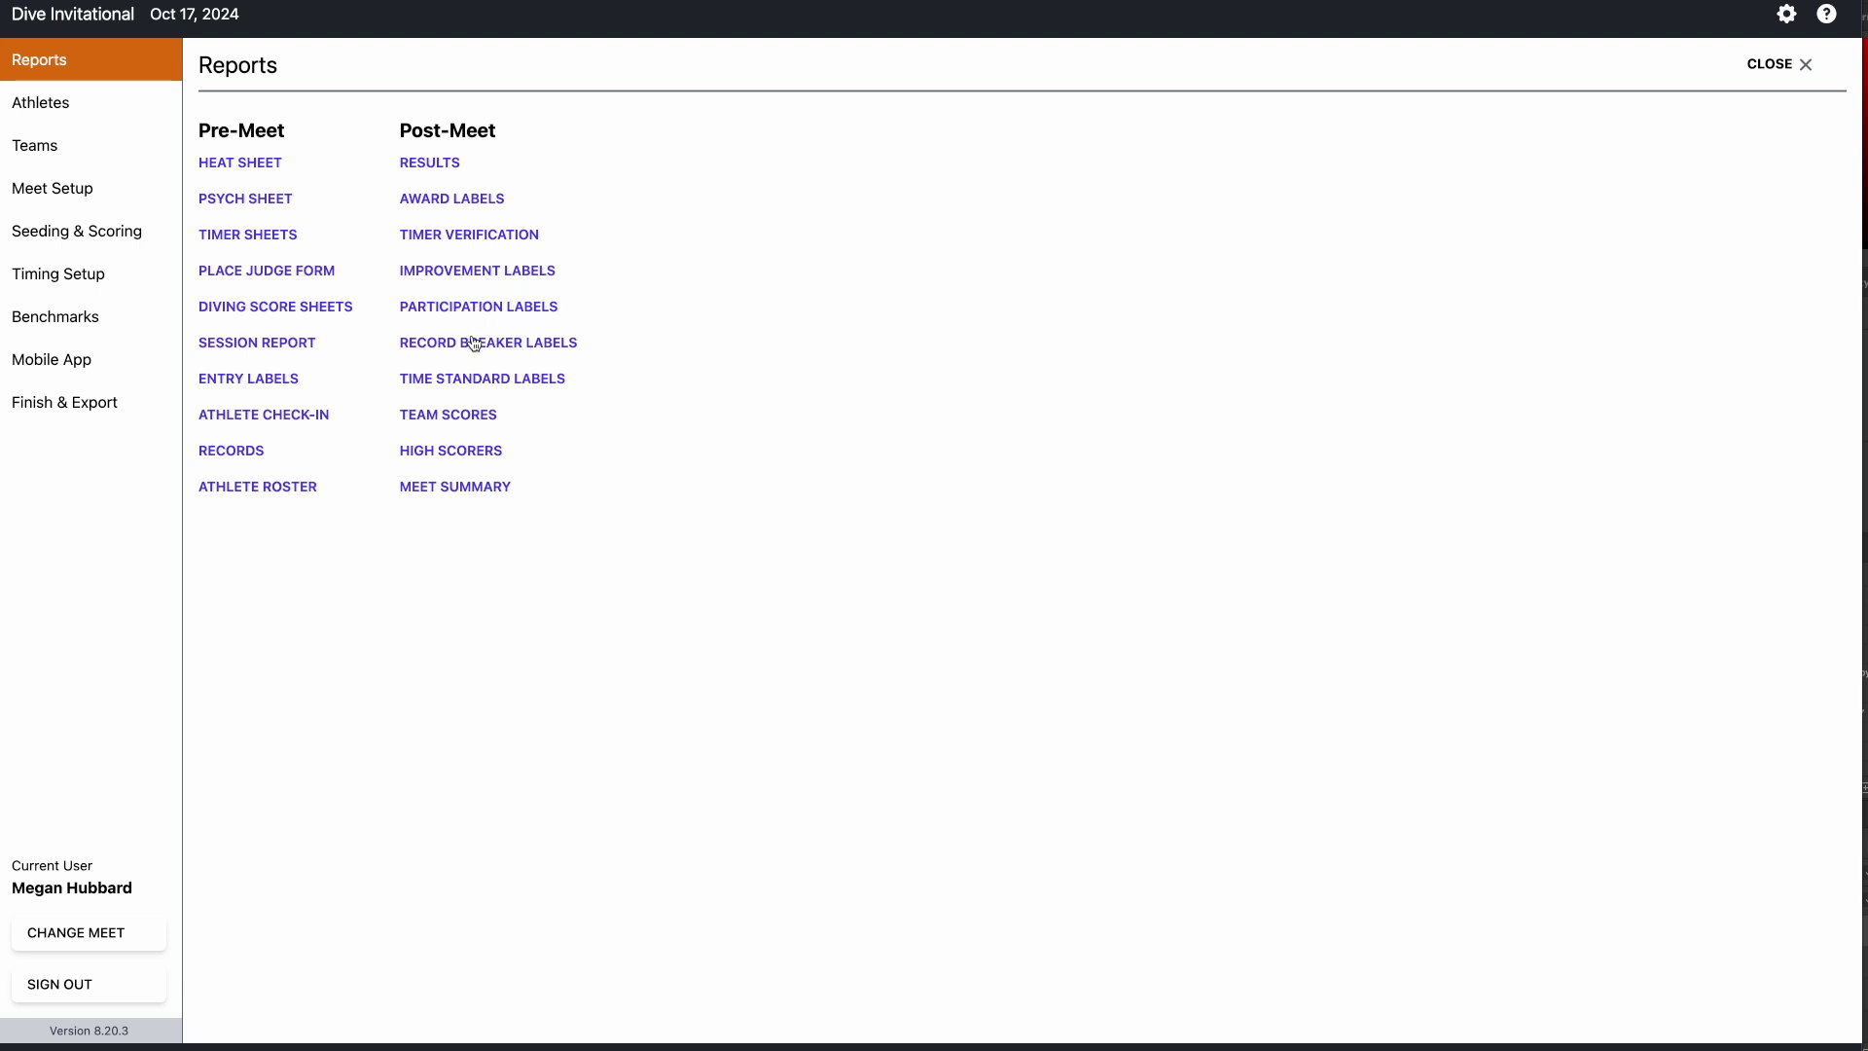
{"action": "left_click", "coordinate": [452, 413]}
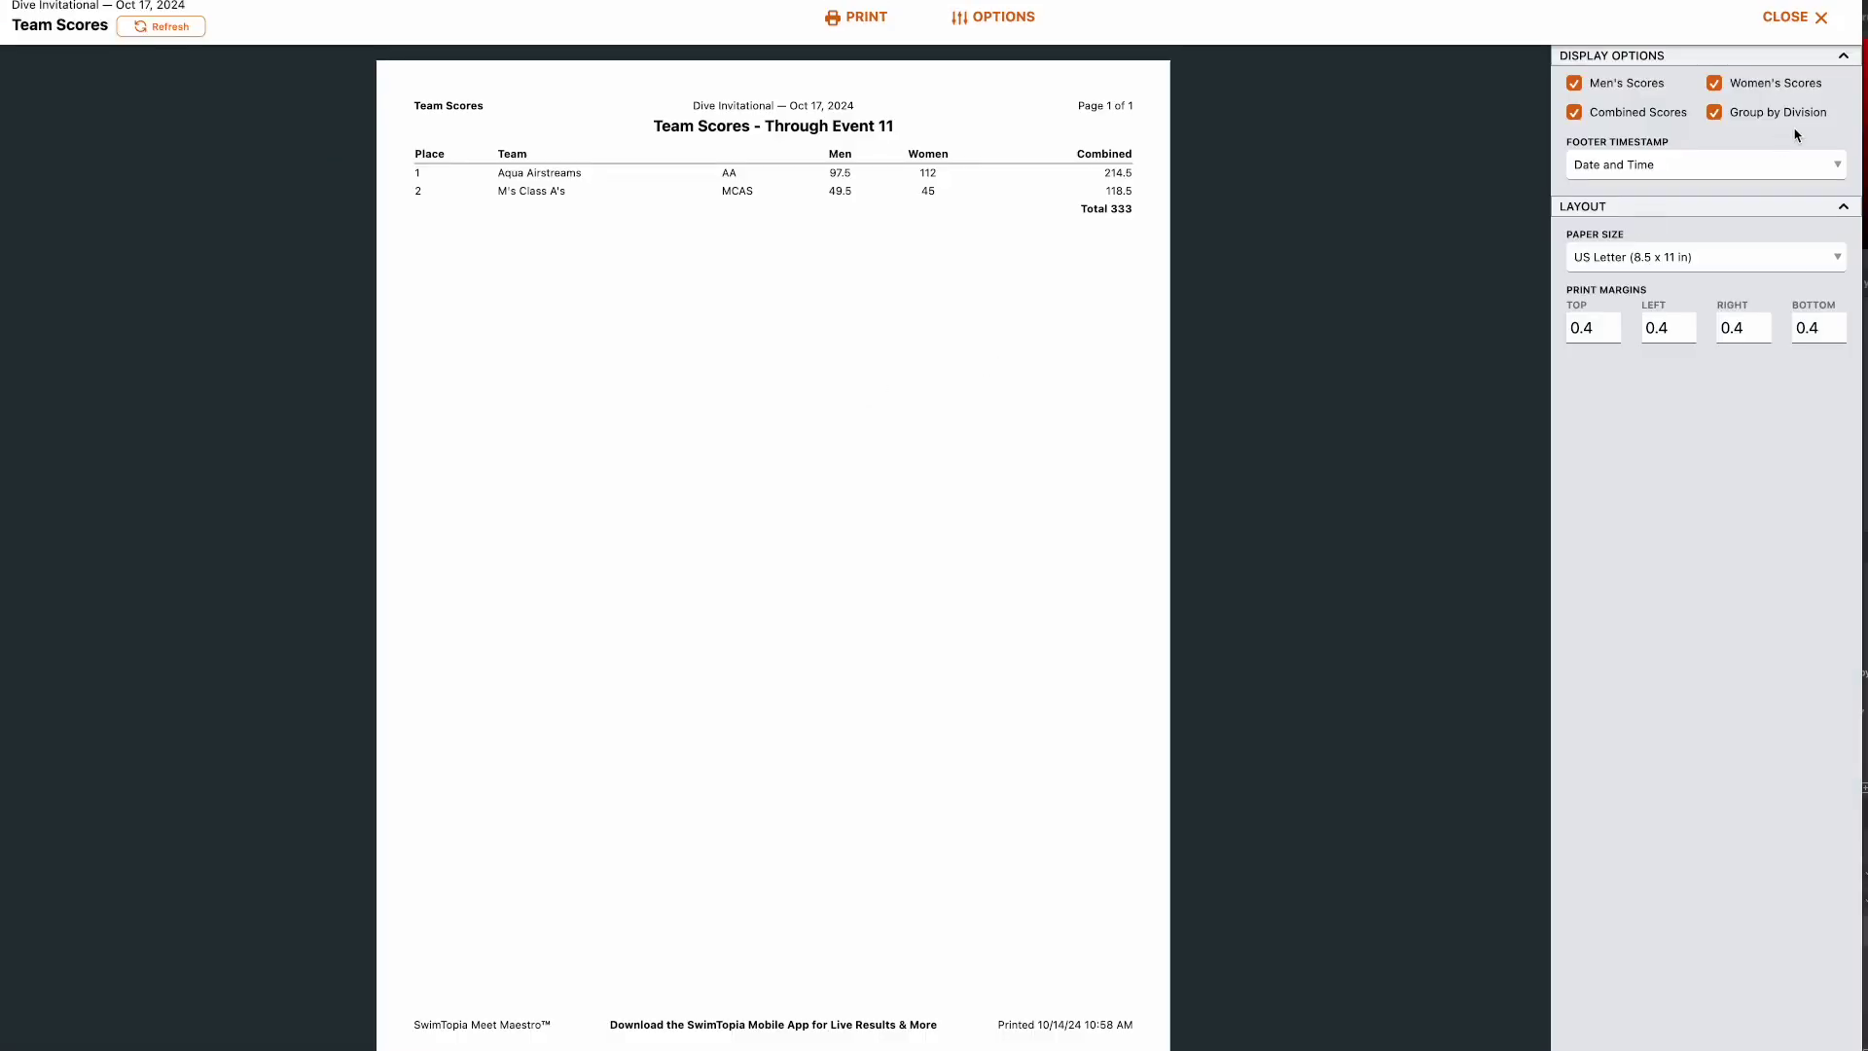
- Close the Team Scores report, then preview the post-meet High Scorers and Meet Summary reports and close each
{"action": "left_click", "coordinate": [1800, 24]}
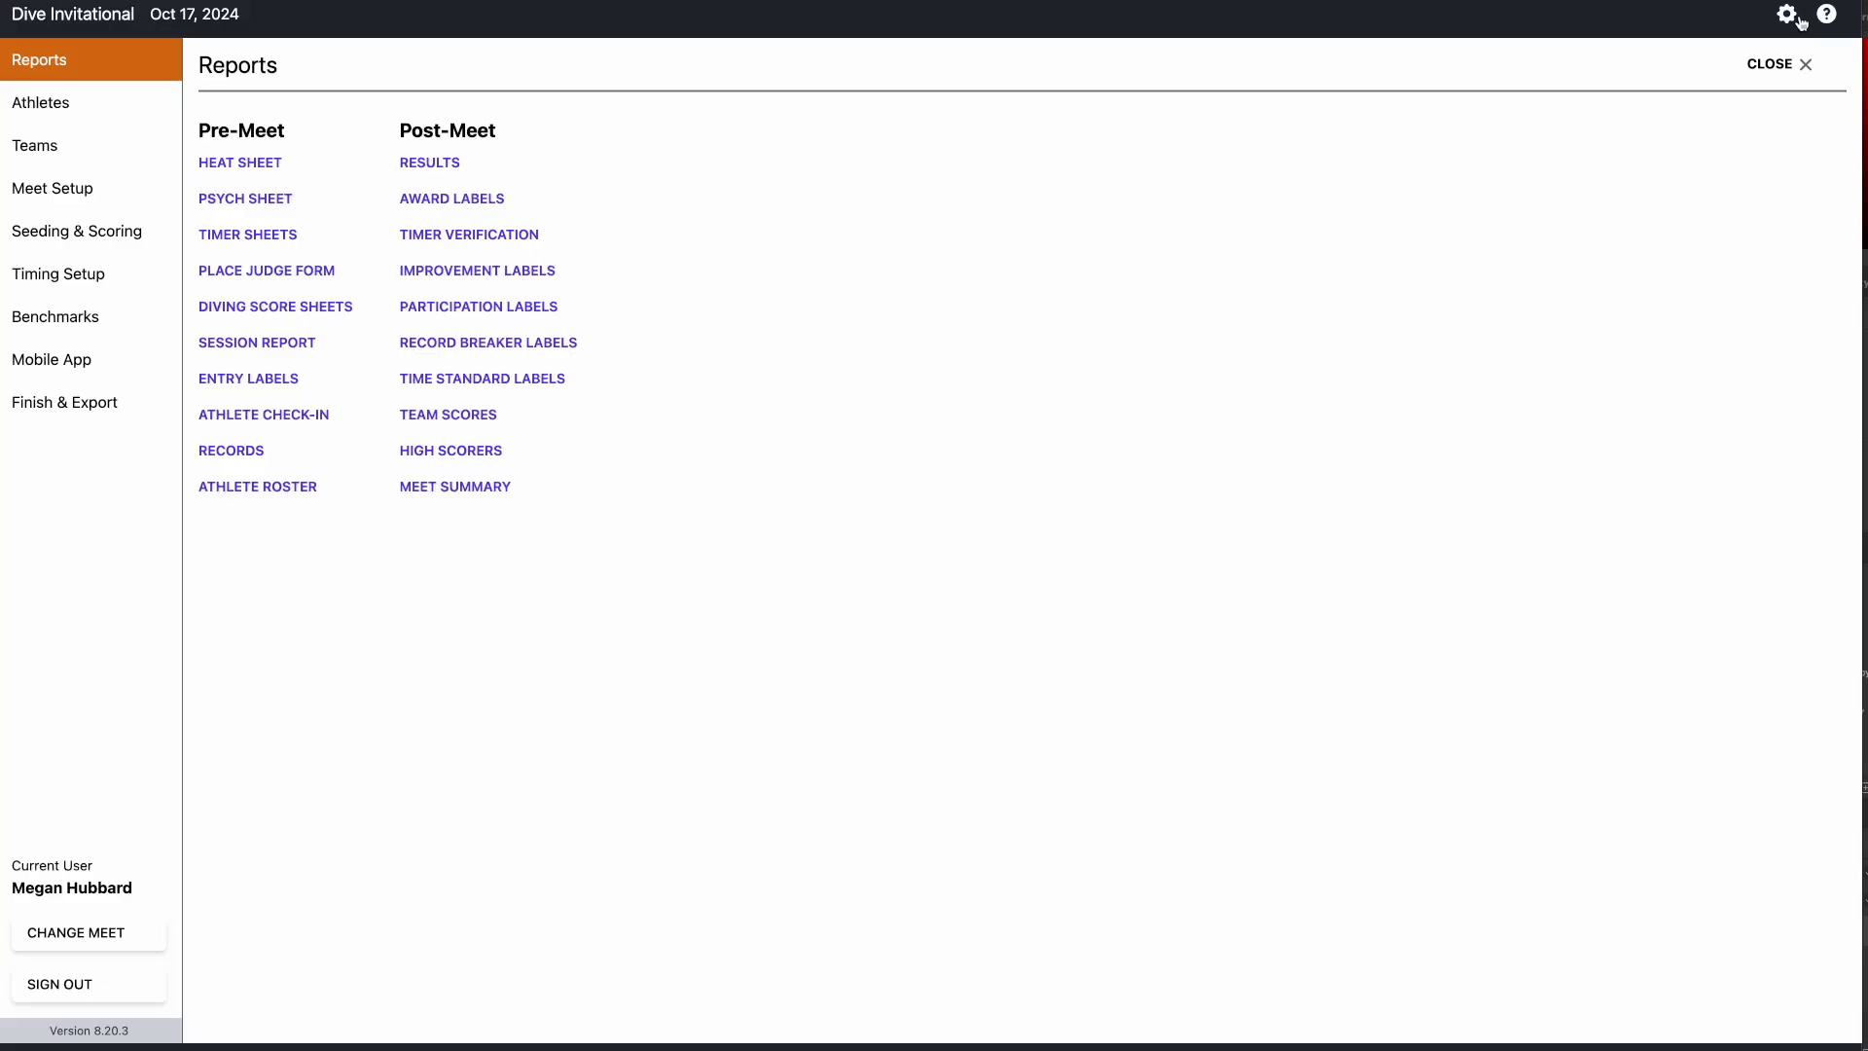
{"action": "left_click", "coordinate": [477, 446]}
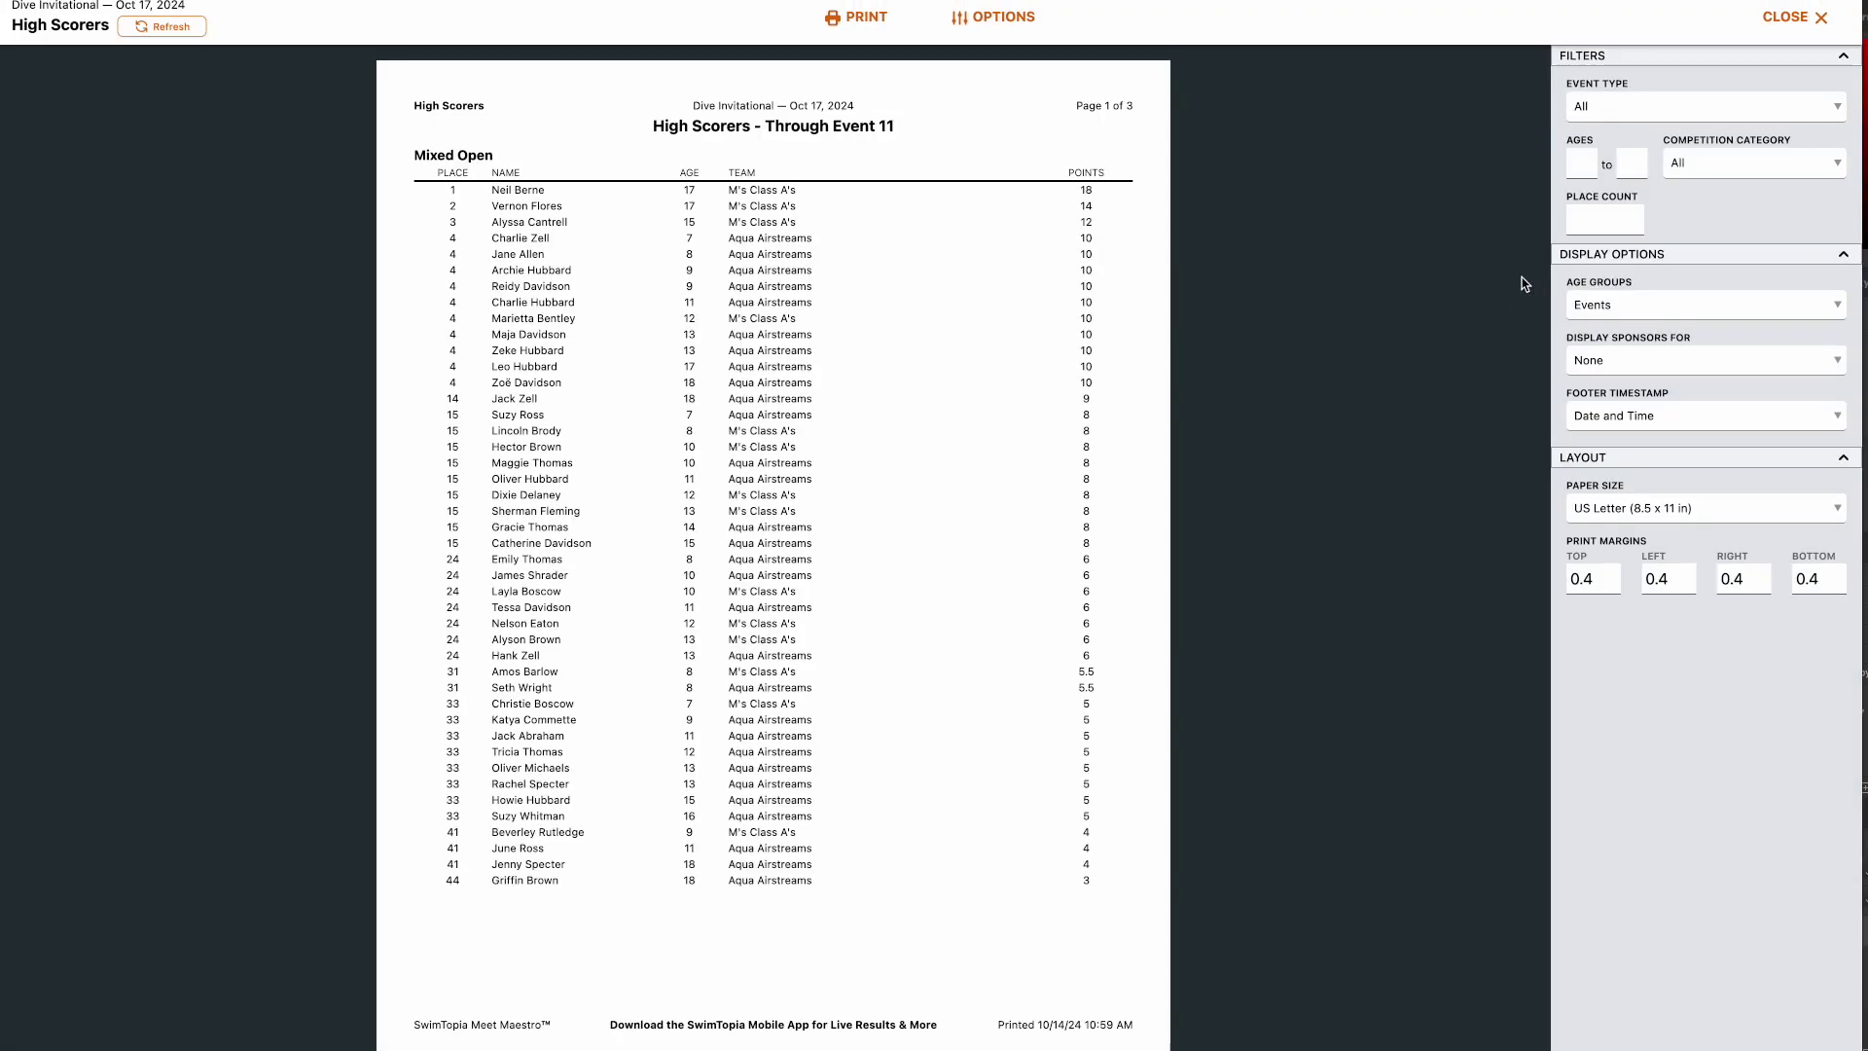
{"action": "left_click", "coordinate": [1801, 21]}
{"action": "left_click", "coordinate": [494, 490]}
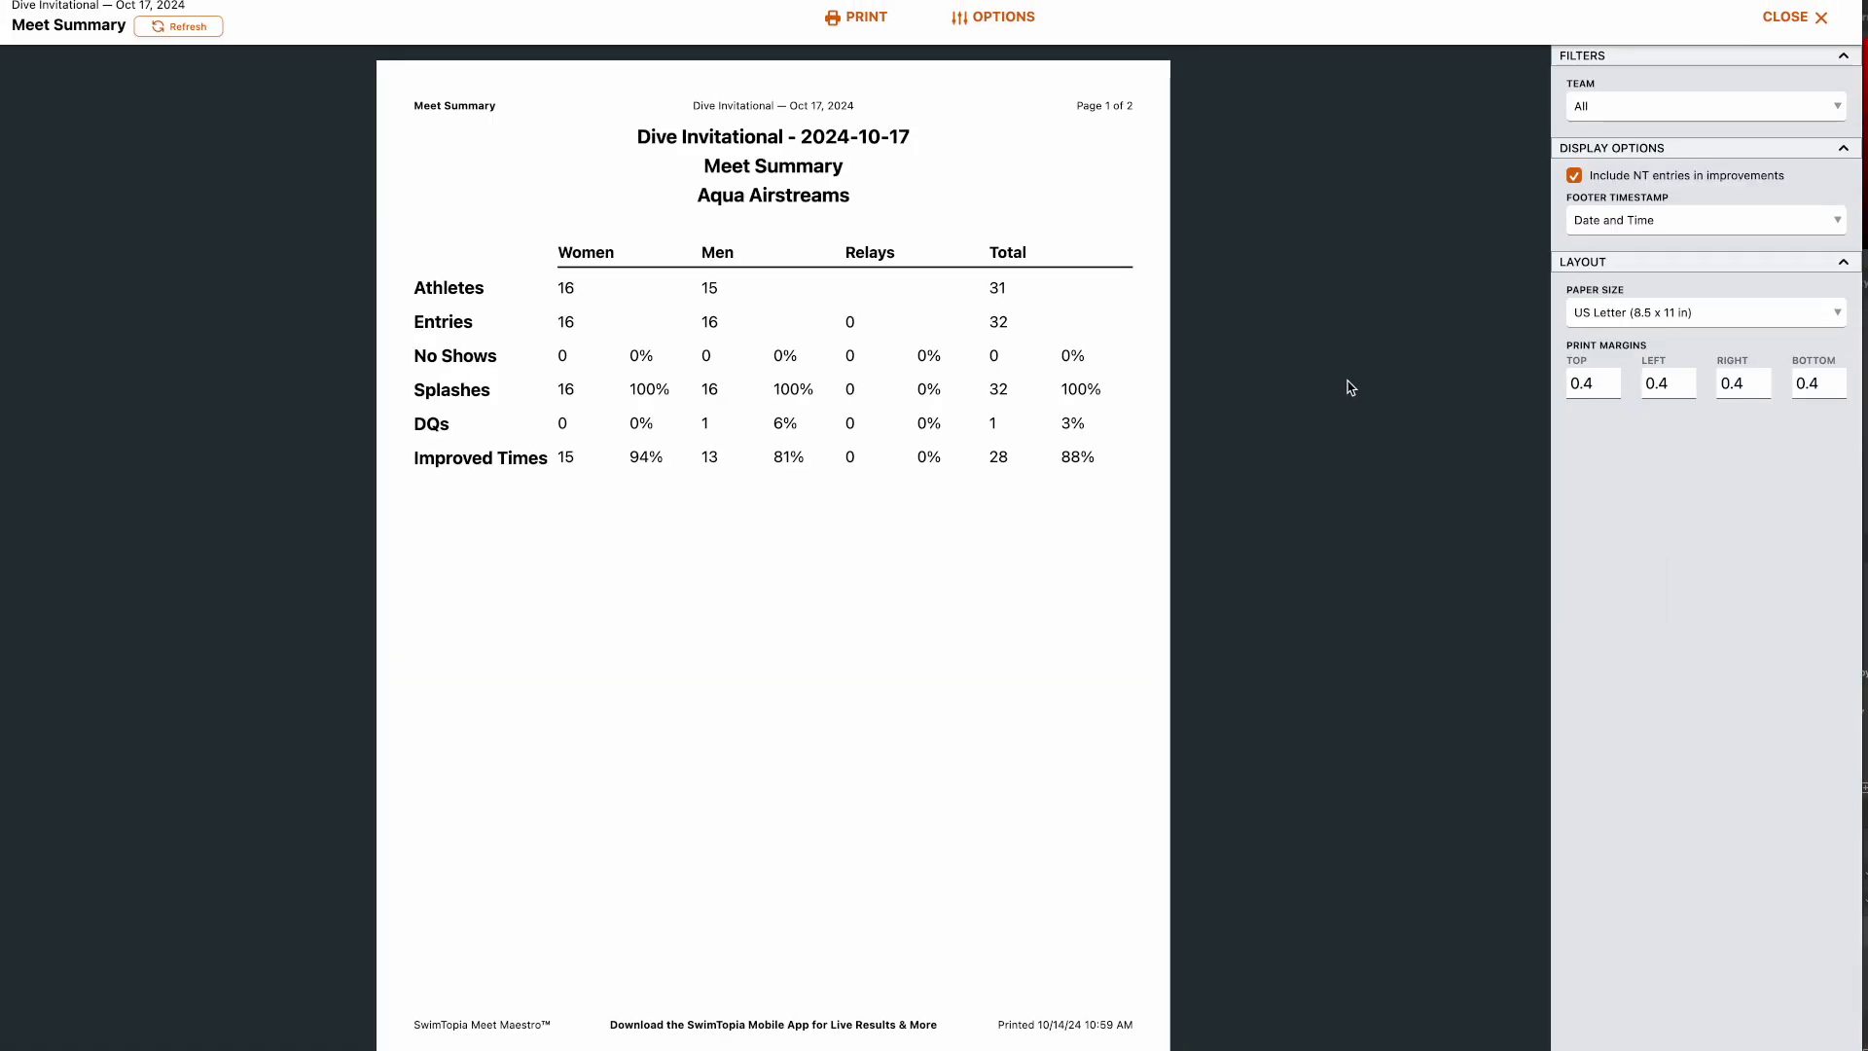
{"action": "left_click", "coordinate": [1808, 29]}
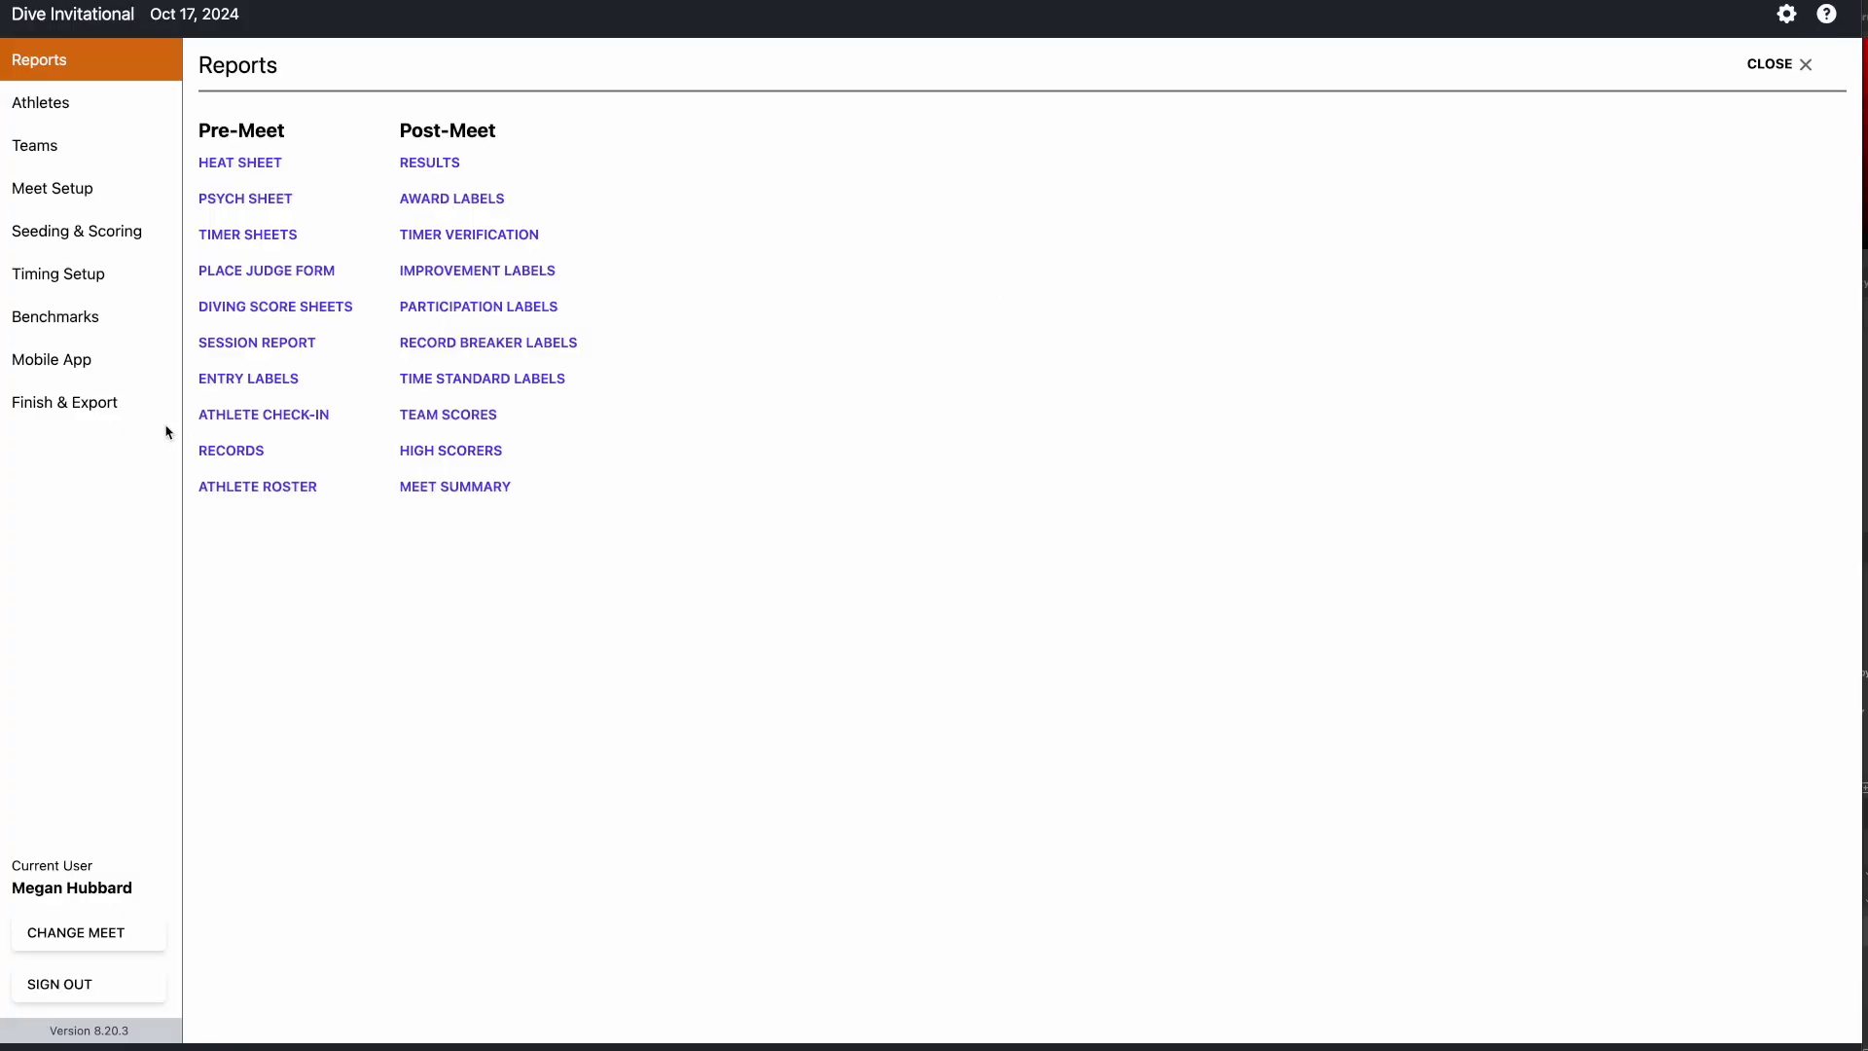
- Lock out changes to the Dive Invitational and generate a Hy-Tek HY3 results export file for team MCAS - M's Class A's
{"action": "left_click", "coordinate": [50, 408]}
{"action": "left_click", "coordinate": [216, 123]}
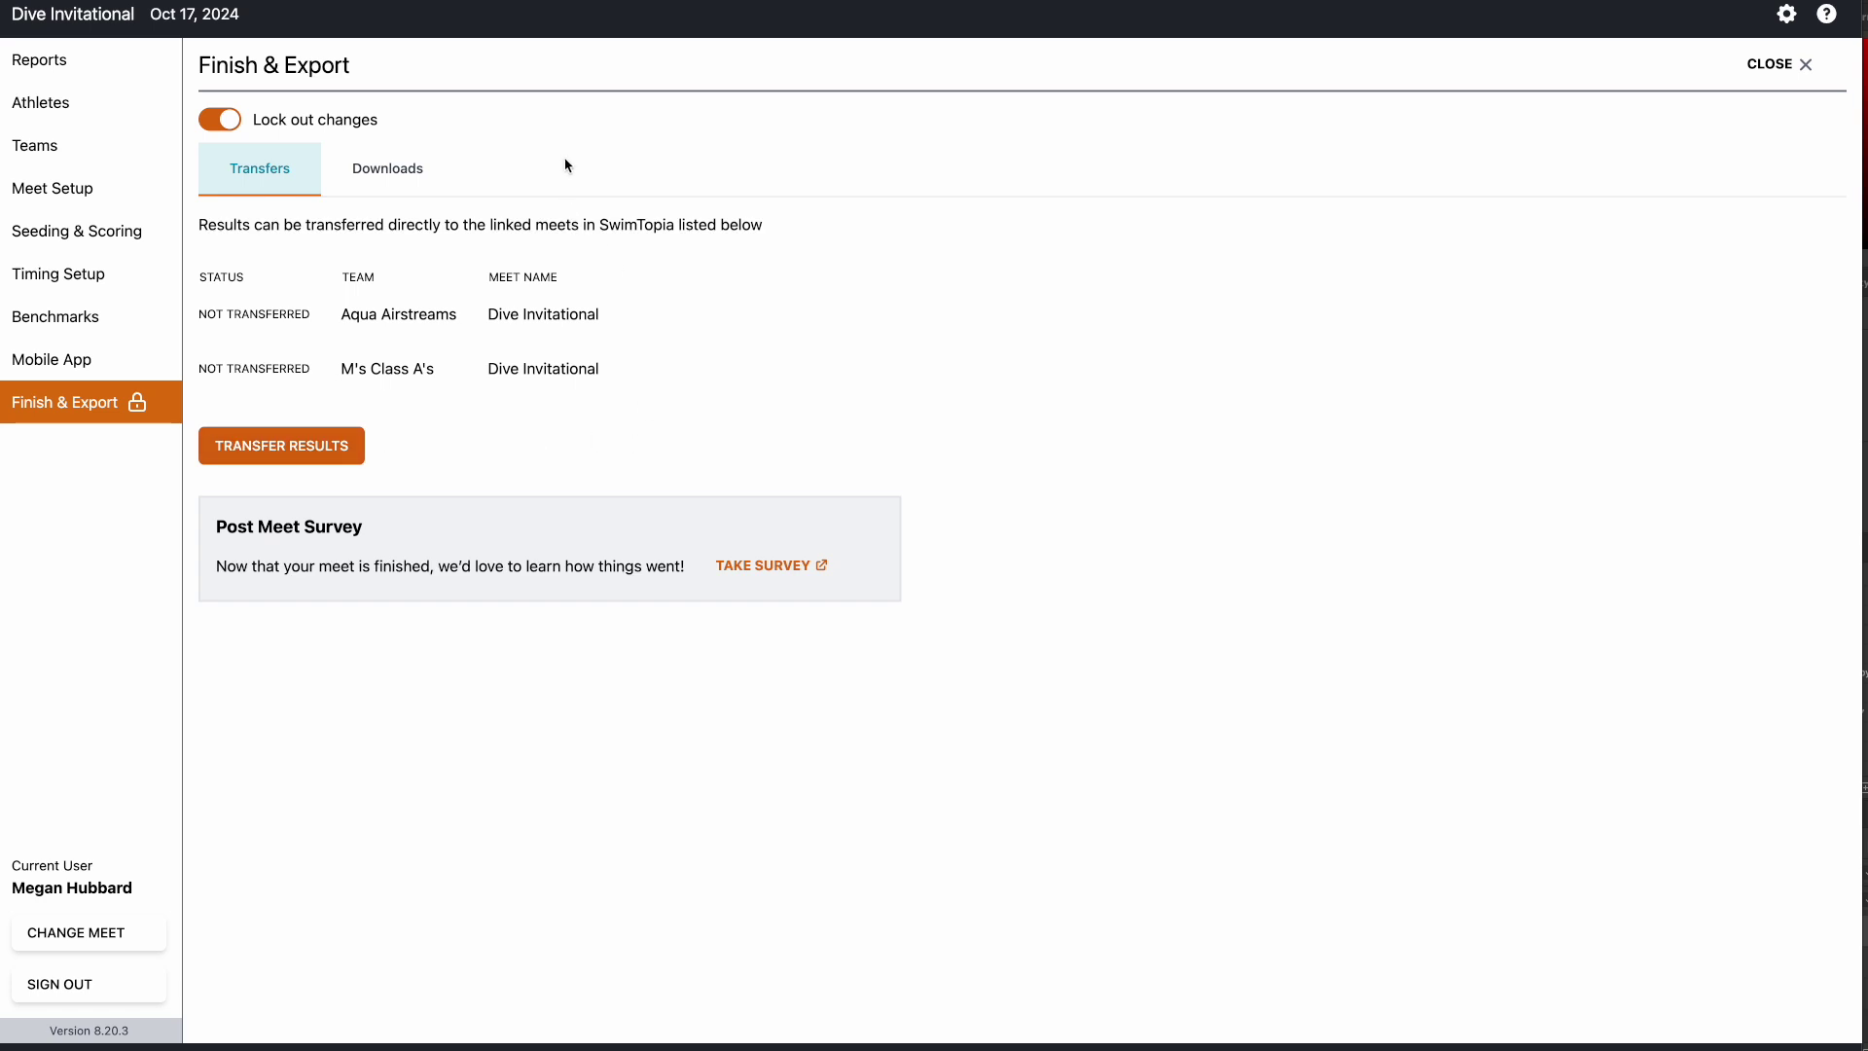
{"action": "left_click", "coordinate": [397, 173]}
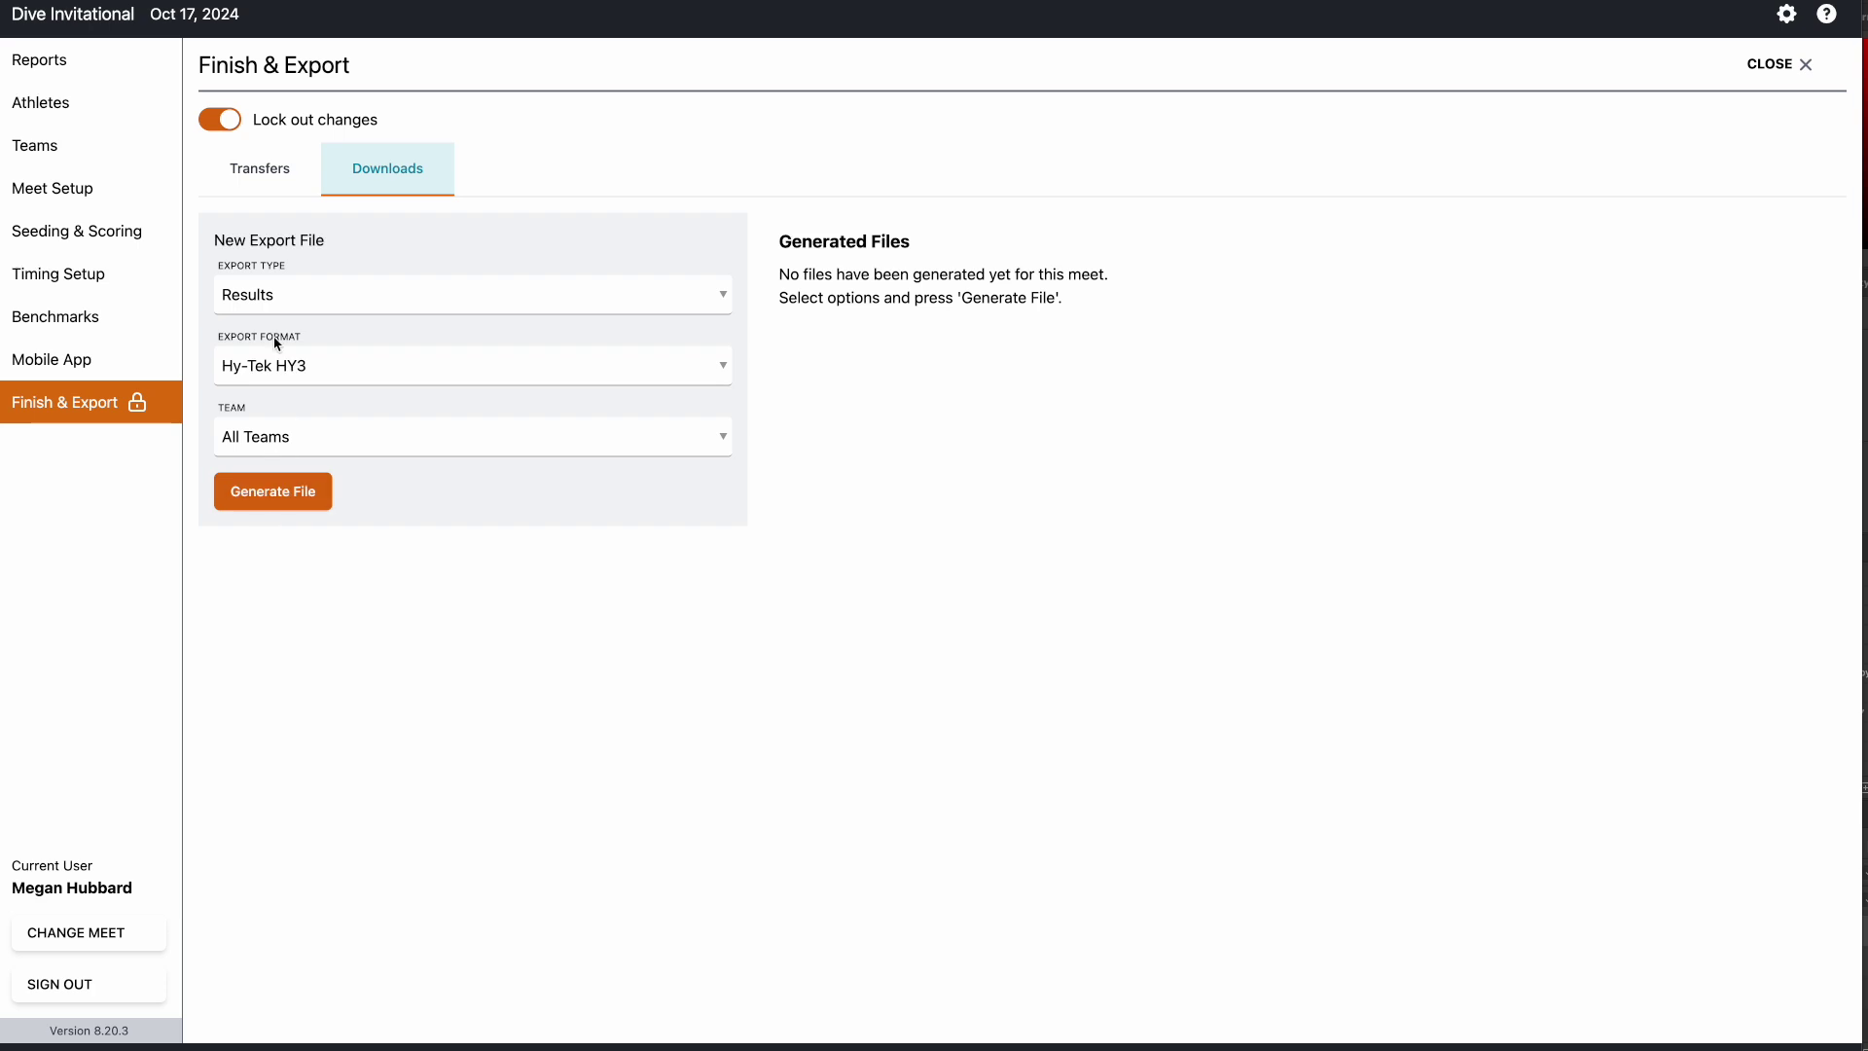
{"action": "left_click", "coordinate": [261, 434]}
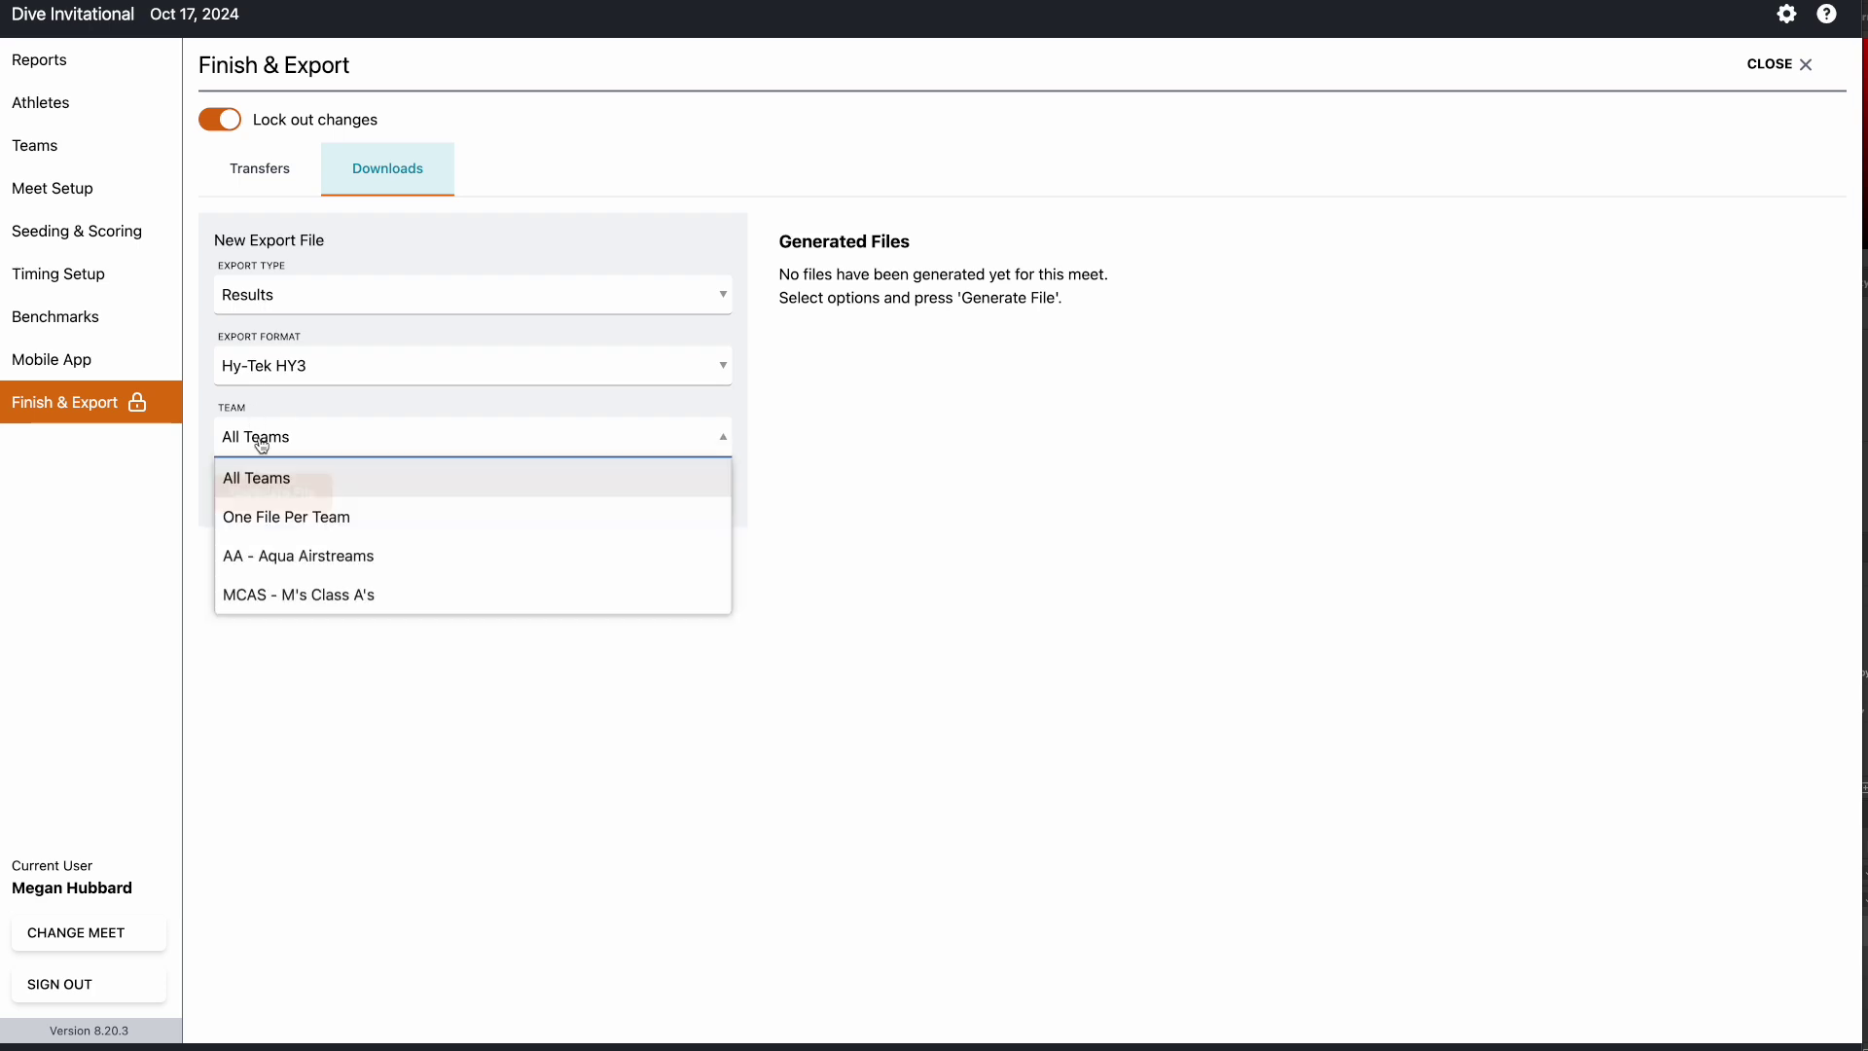
{"action": "left_click", "coordinate": [261, 592]}
{"action": "left_click", "coordinate": [264, 509]}
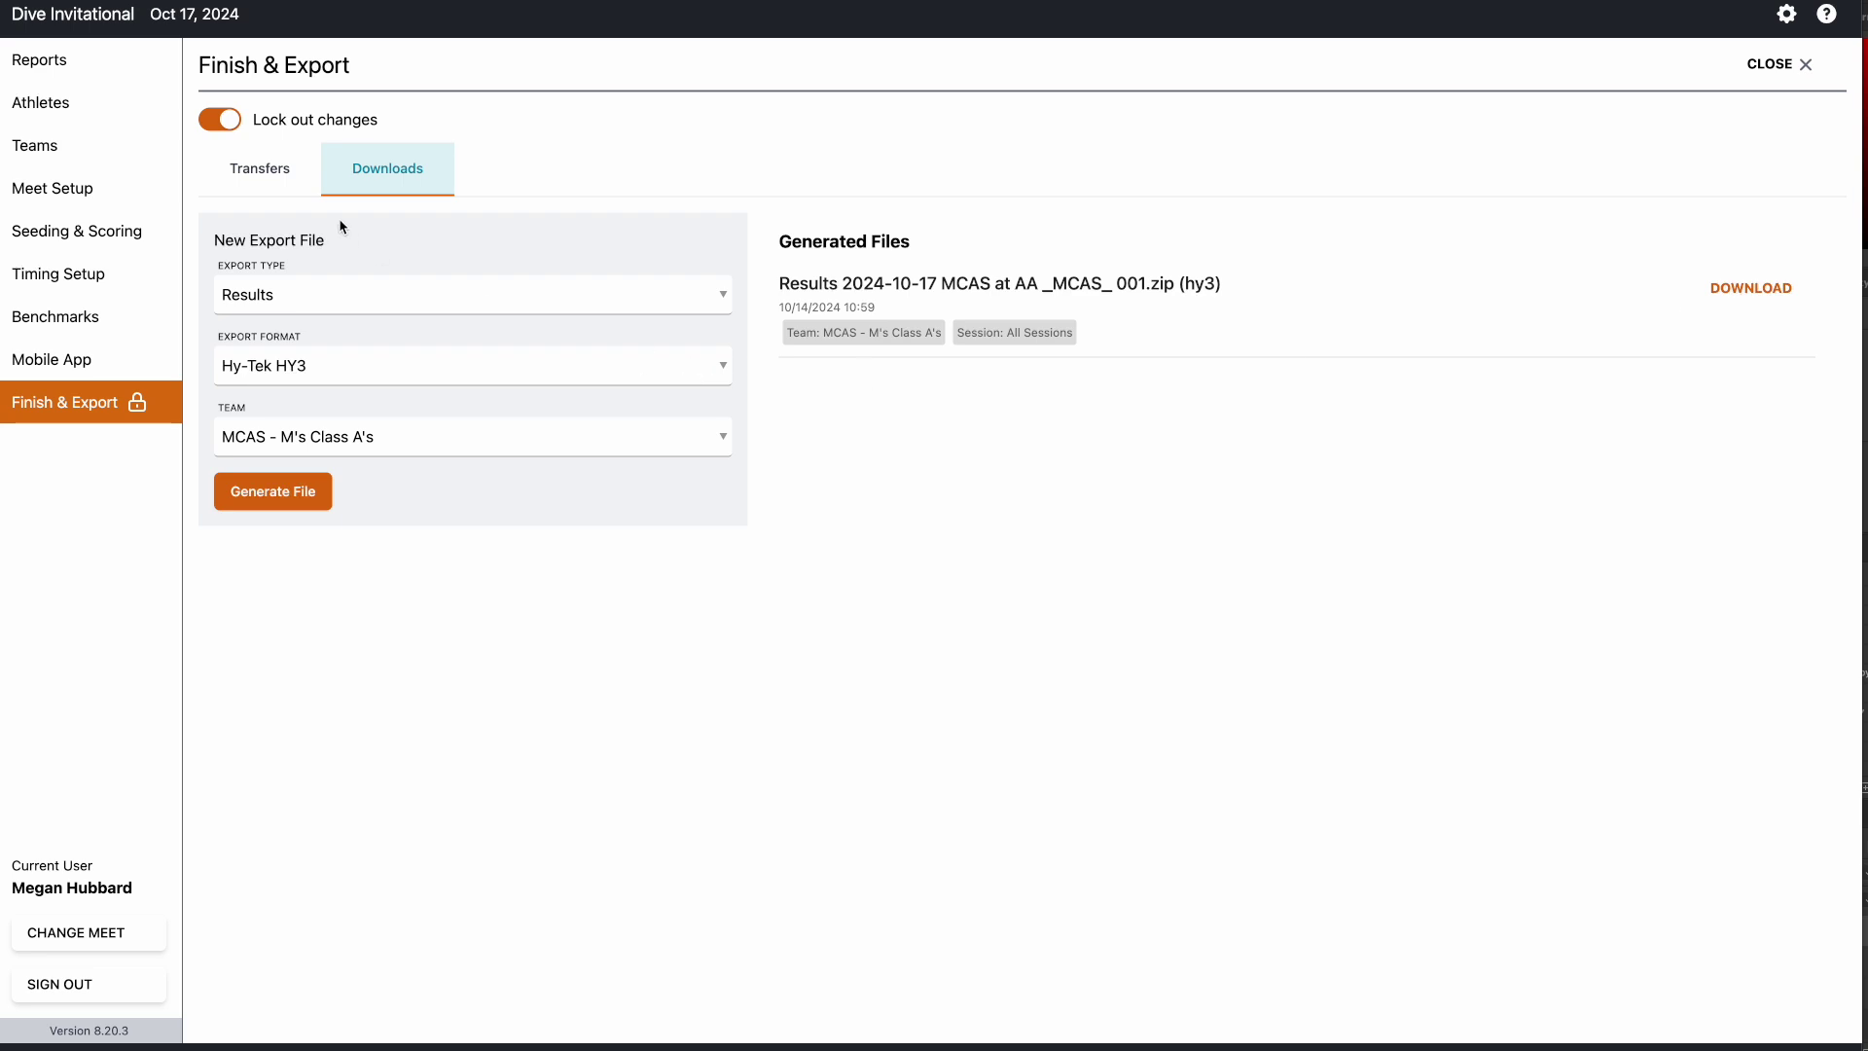
- Transfer the results to the linked SwimTopia meets and open the Dive Invitational's results on the SwimTopia team site
{"action": "left_click", "coordinate": [255, 172]}
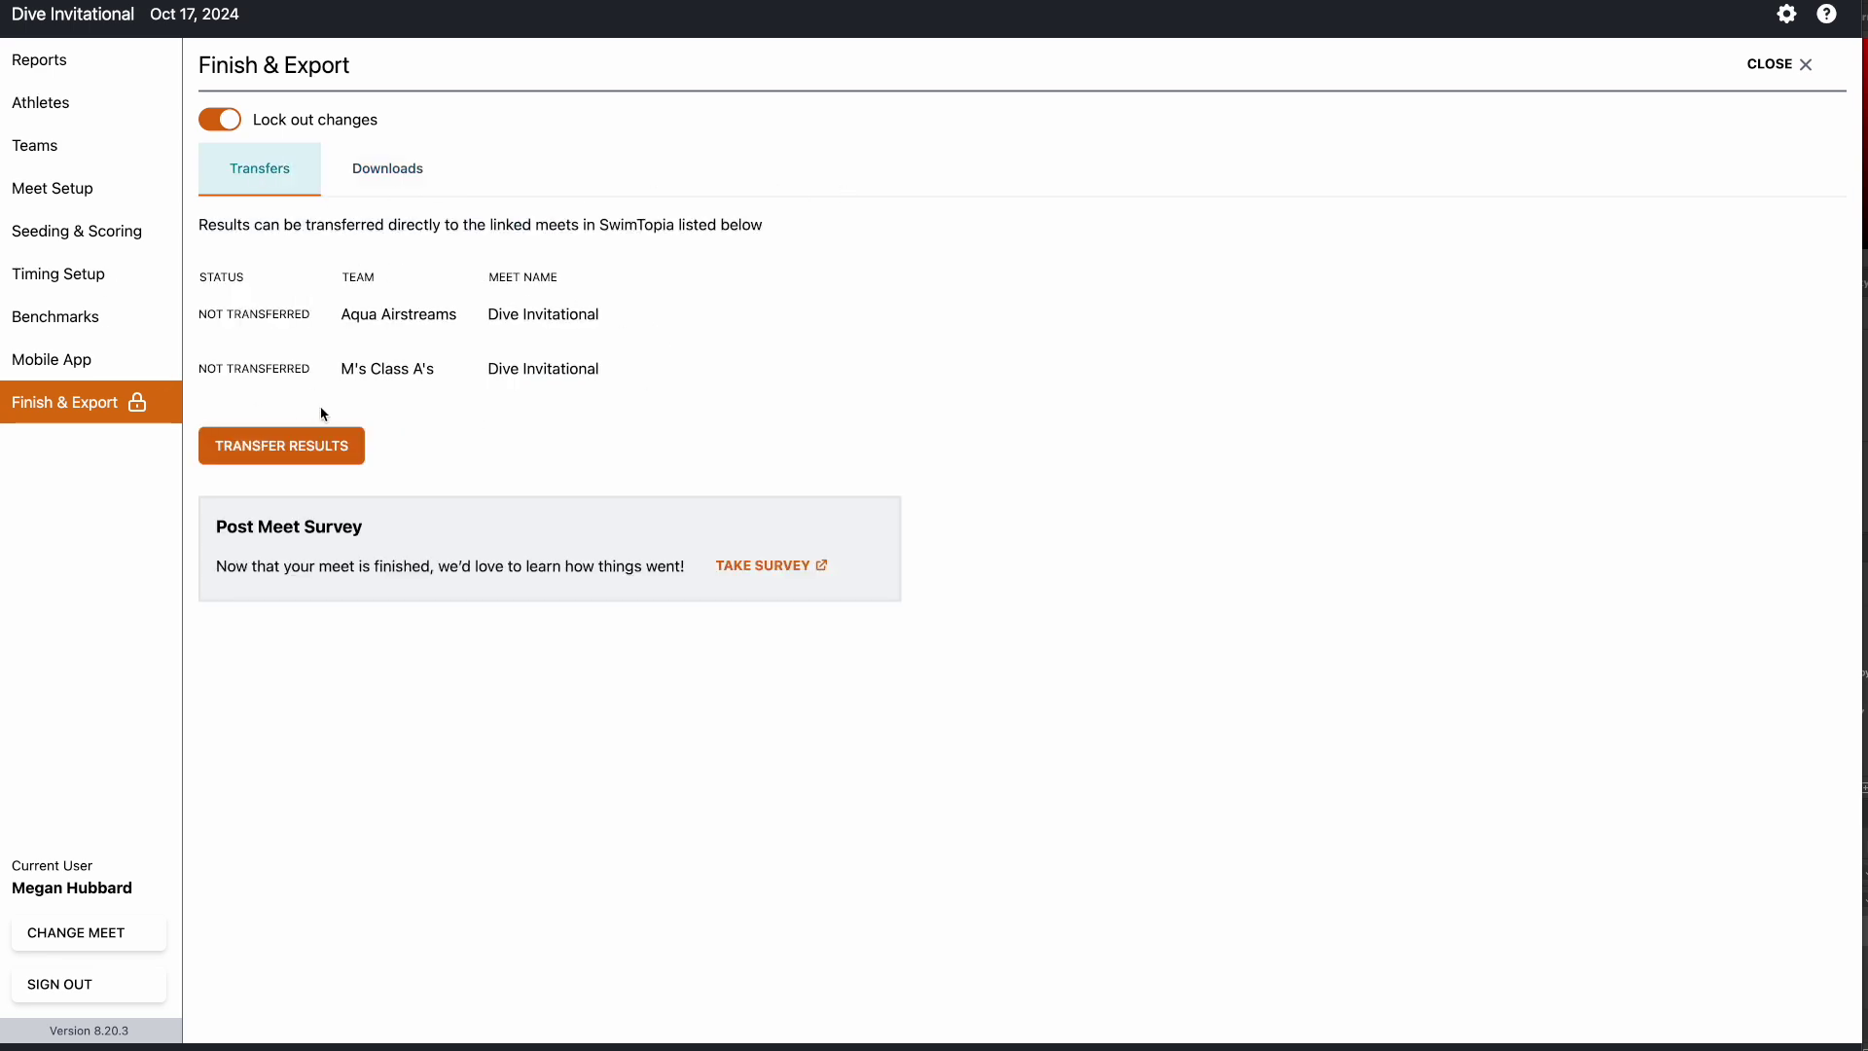
{"action": "left_click", "coordinate": [278, 458]}
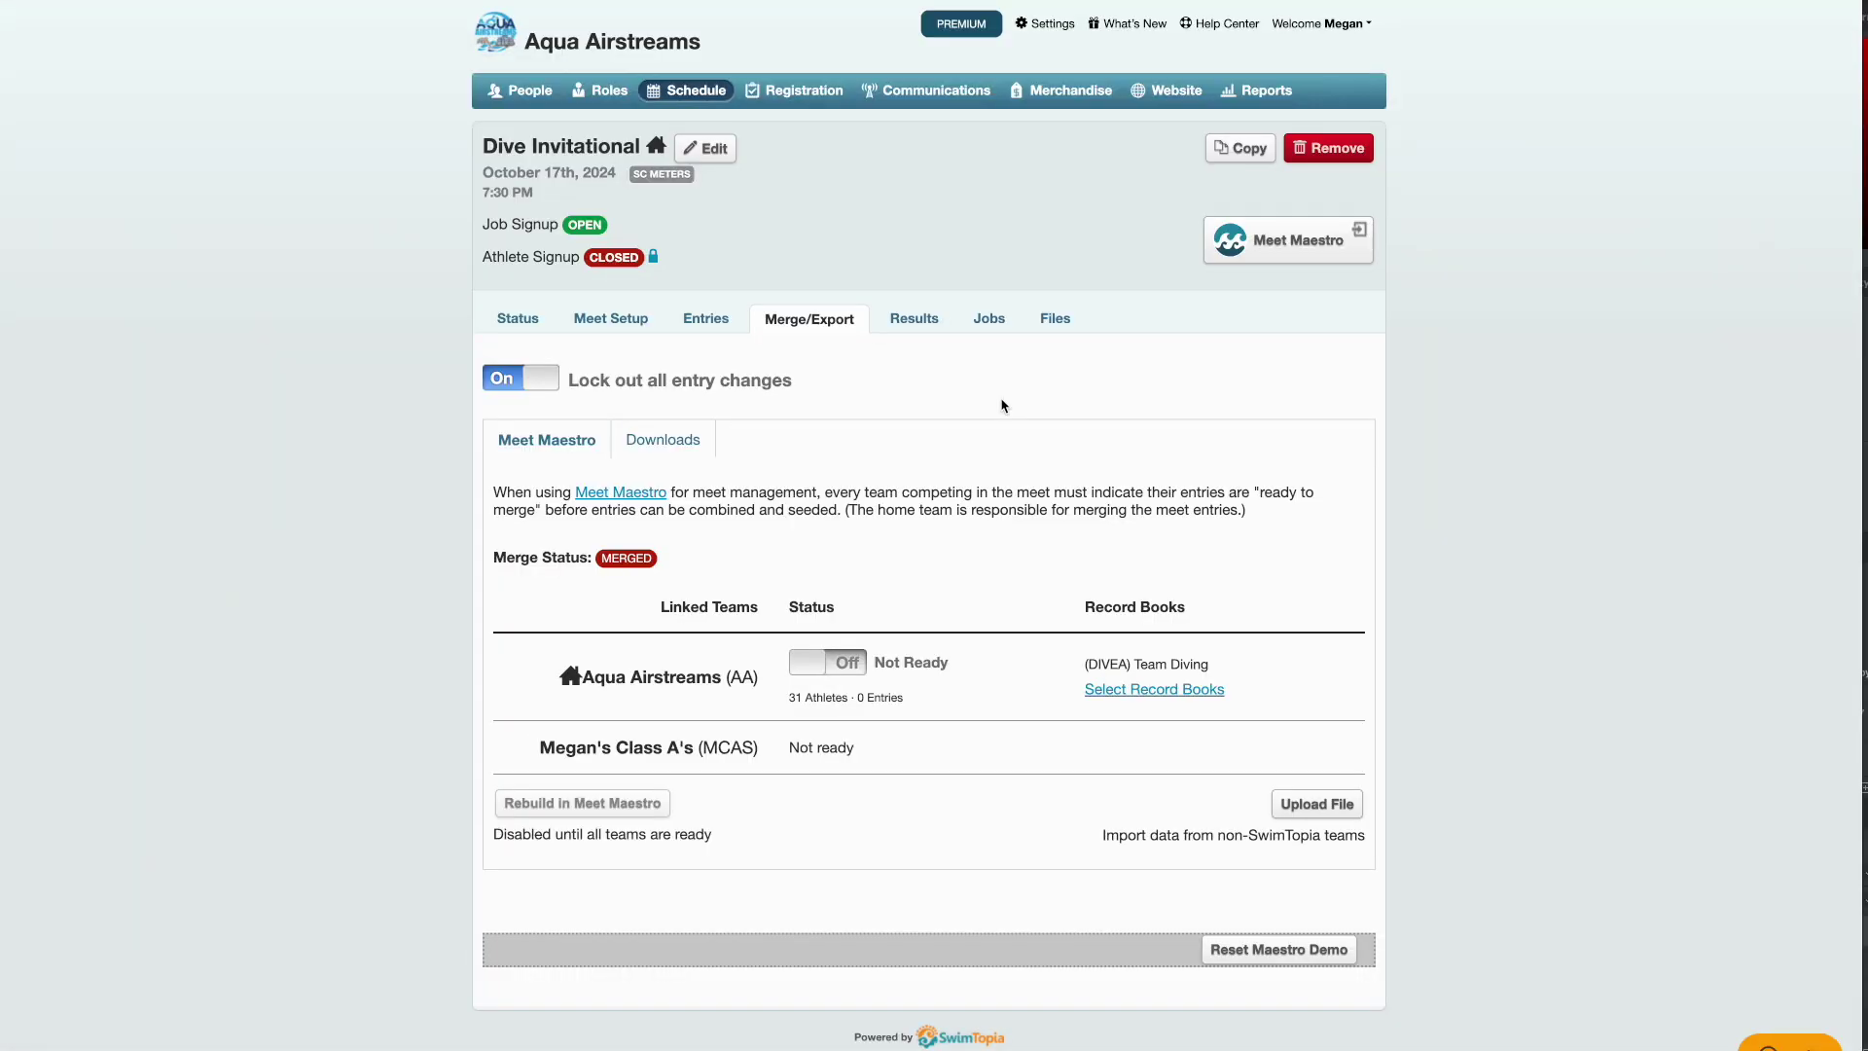
{"action": "left_click", "coordinate": [916, 323]}
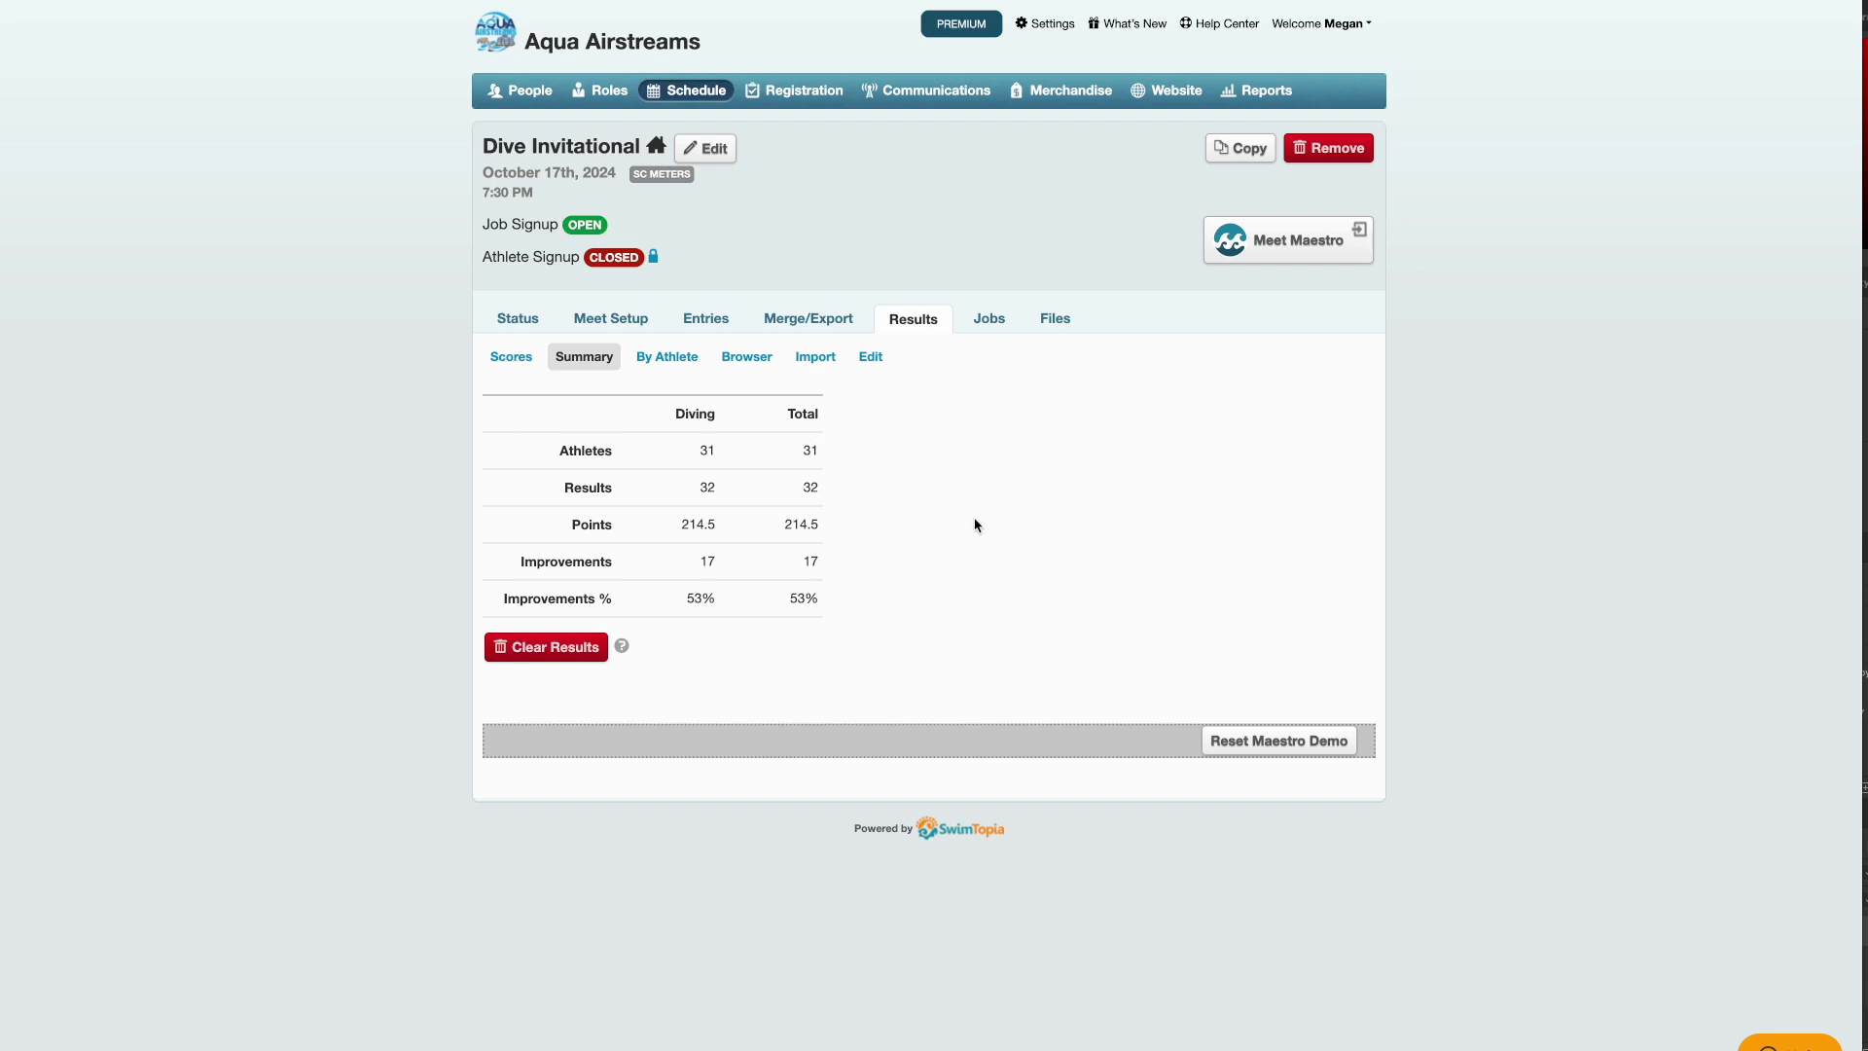
- Examine the Dive Invitational's team scores, the editable Girls 7-8 results and the results summary
{"action": "left_click", "coordinate": [515, 358]}
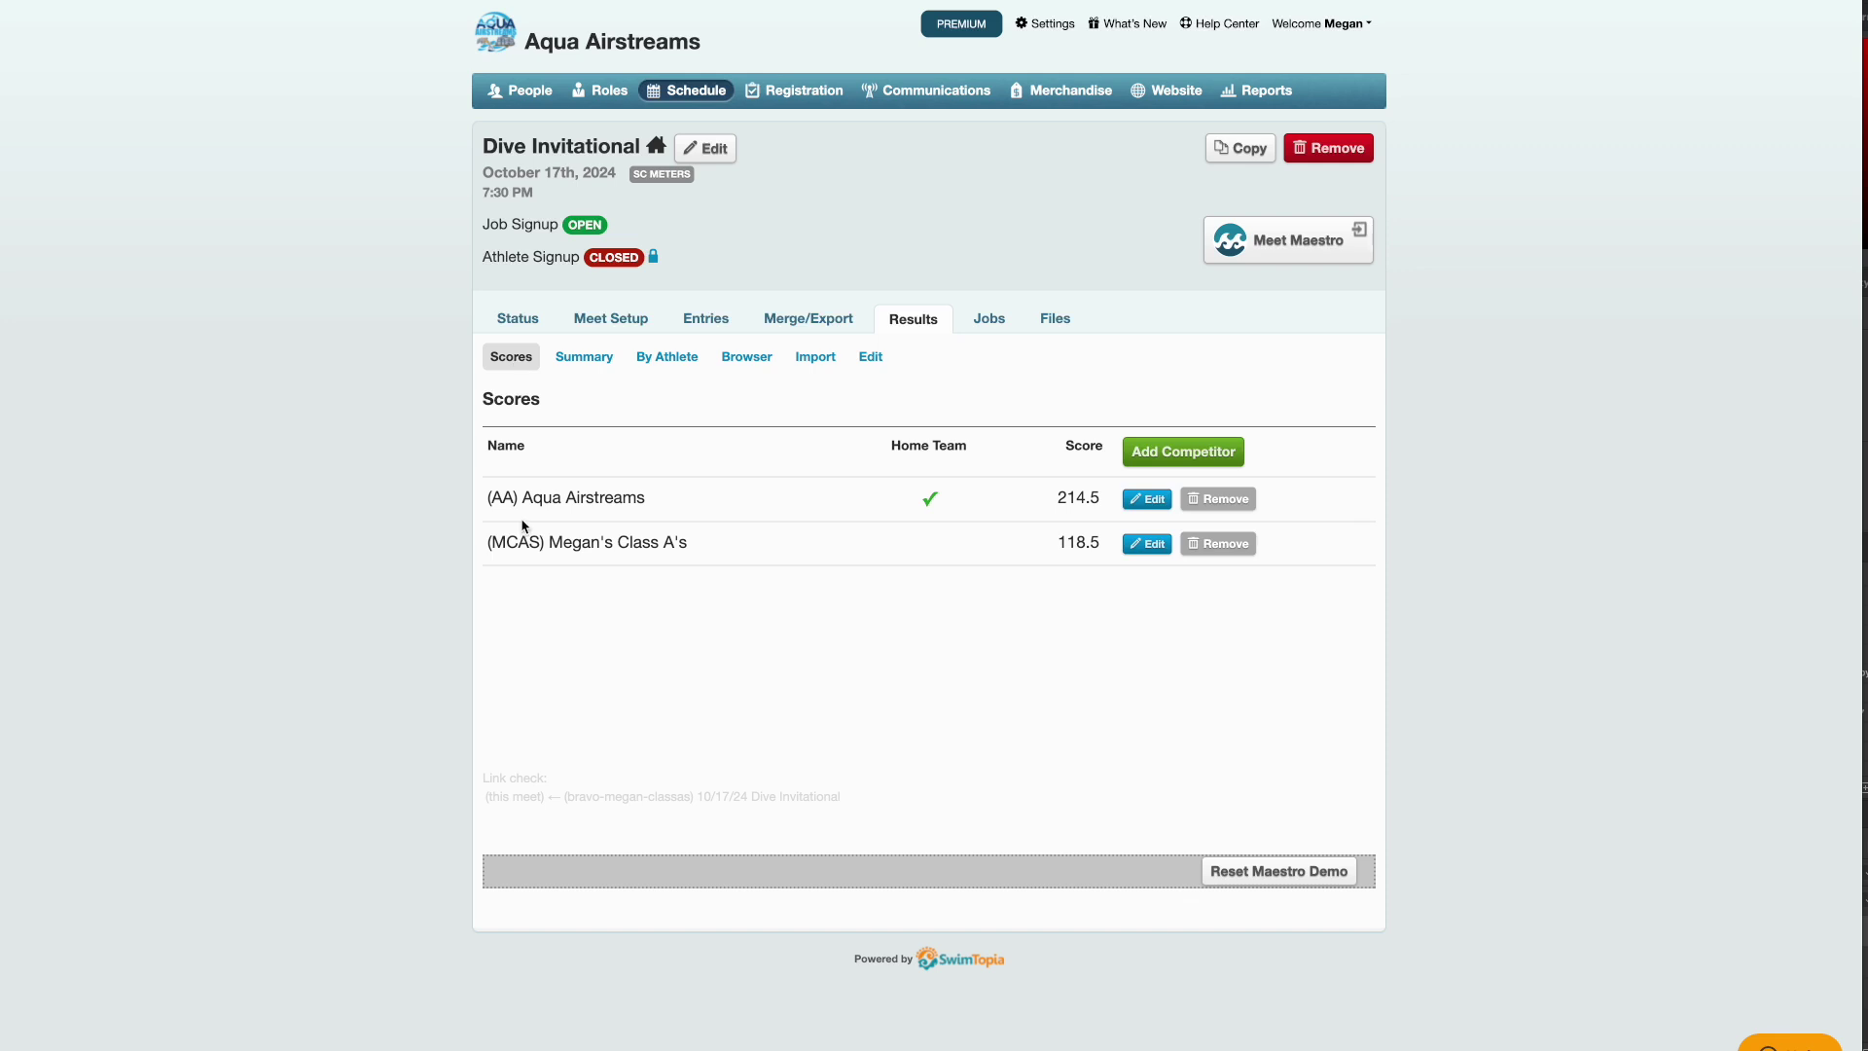
{"action": "left_click", "coordinate": [870, 359]}
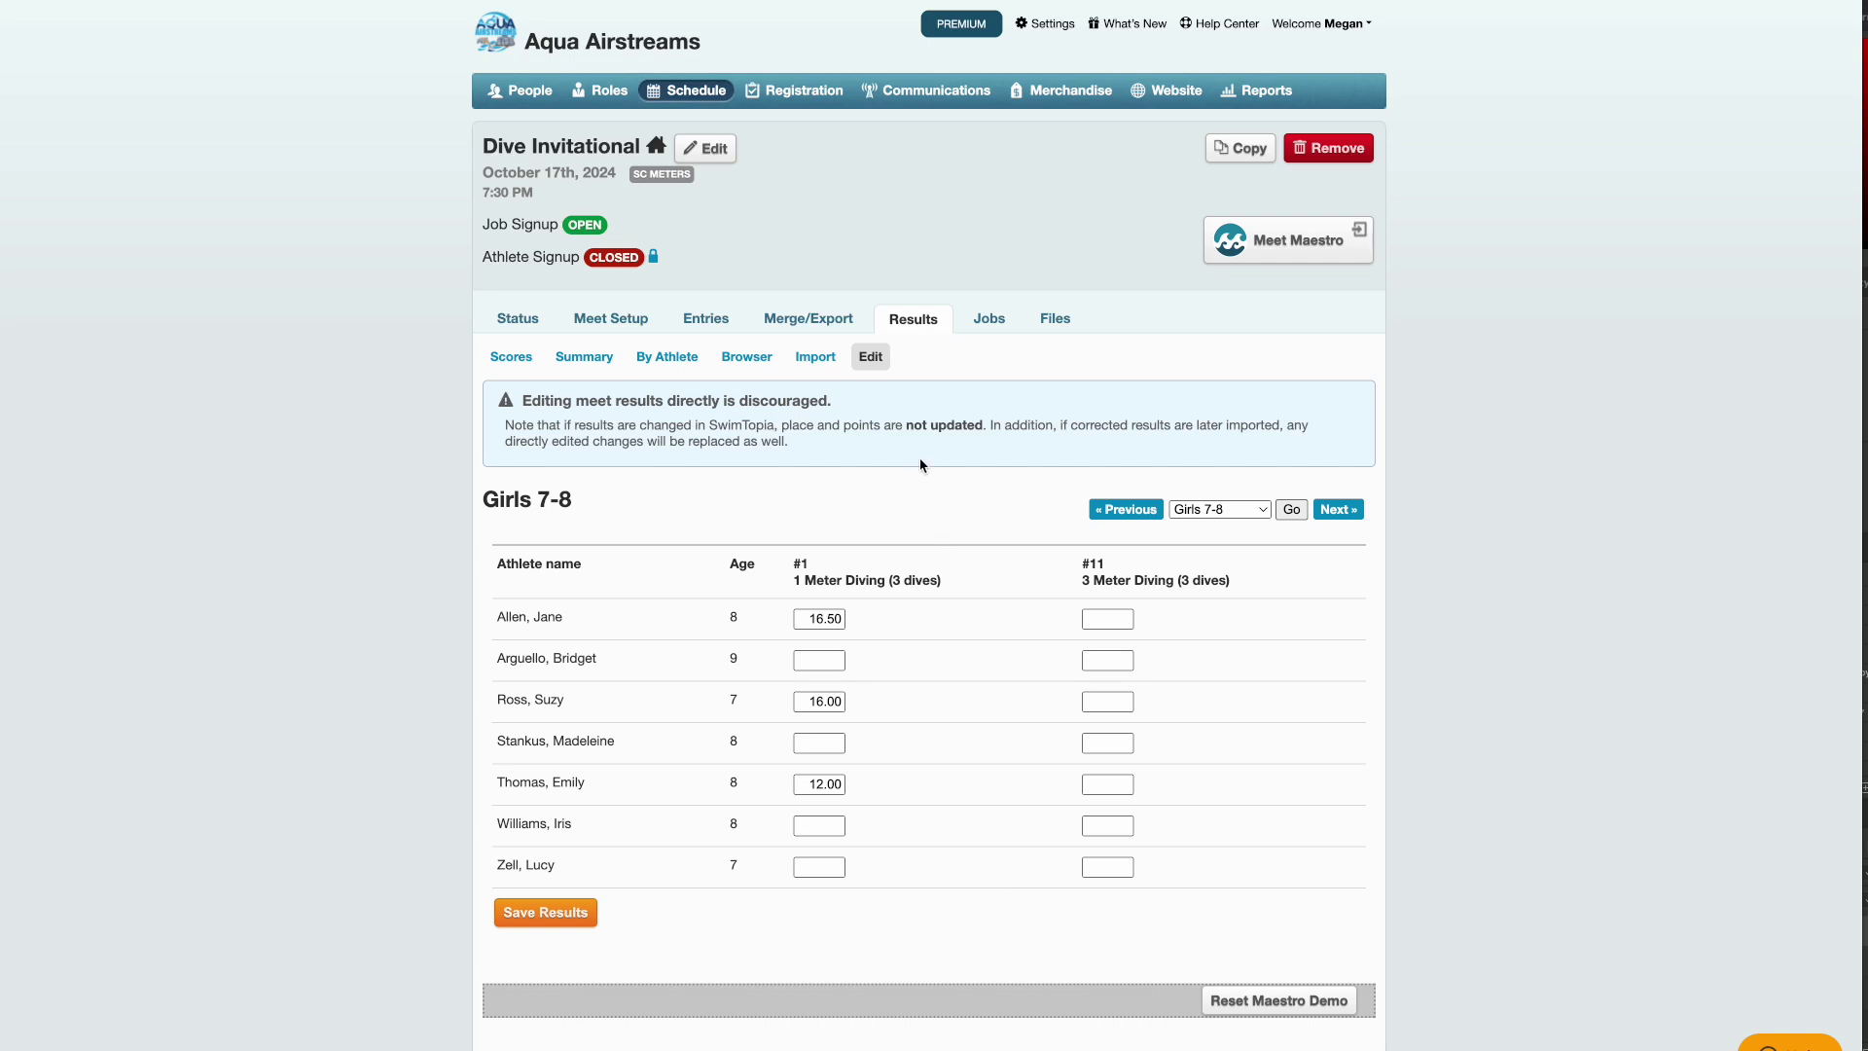
{"action": "left_click", "coordinate": [583, 356]}
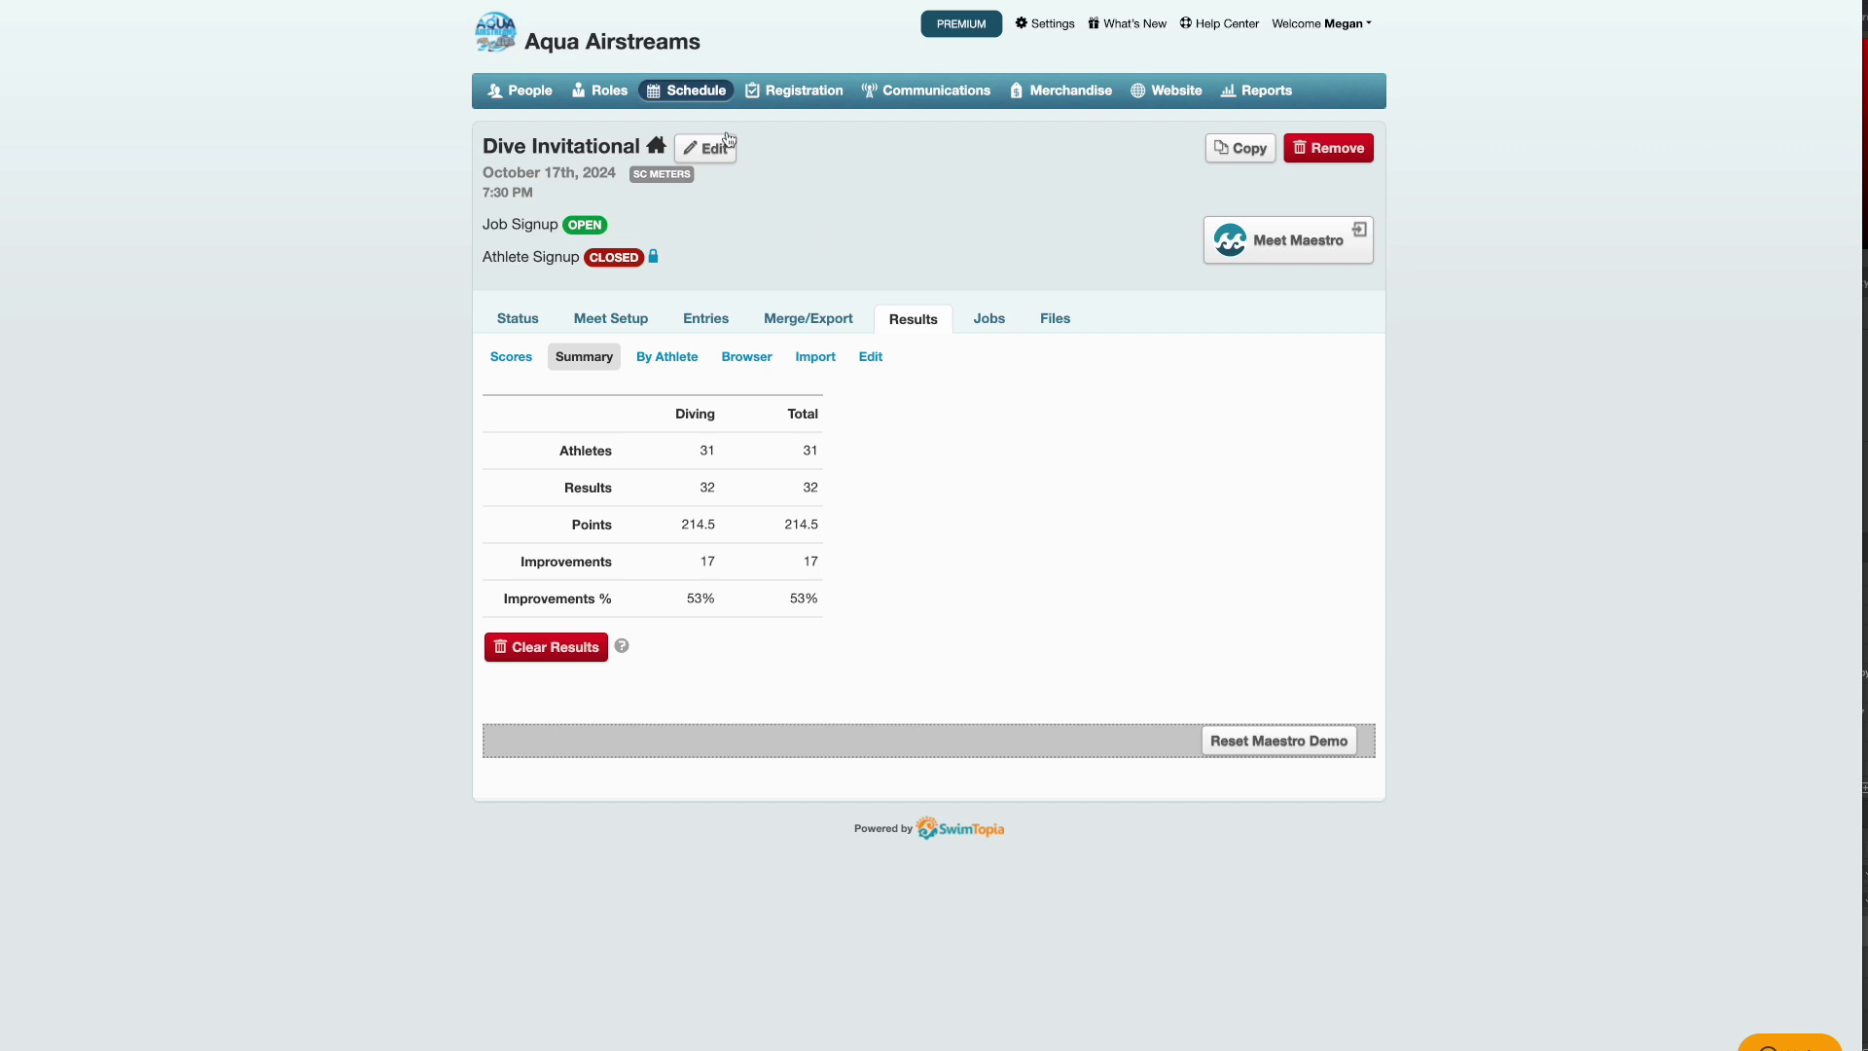
- Open the Team Diving (DIVEA) record book from the team's schedule area and find new records for it
{"action": "left_click", "coordinate": [689, 90]}
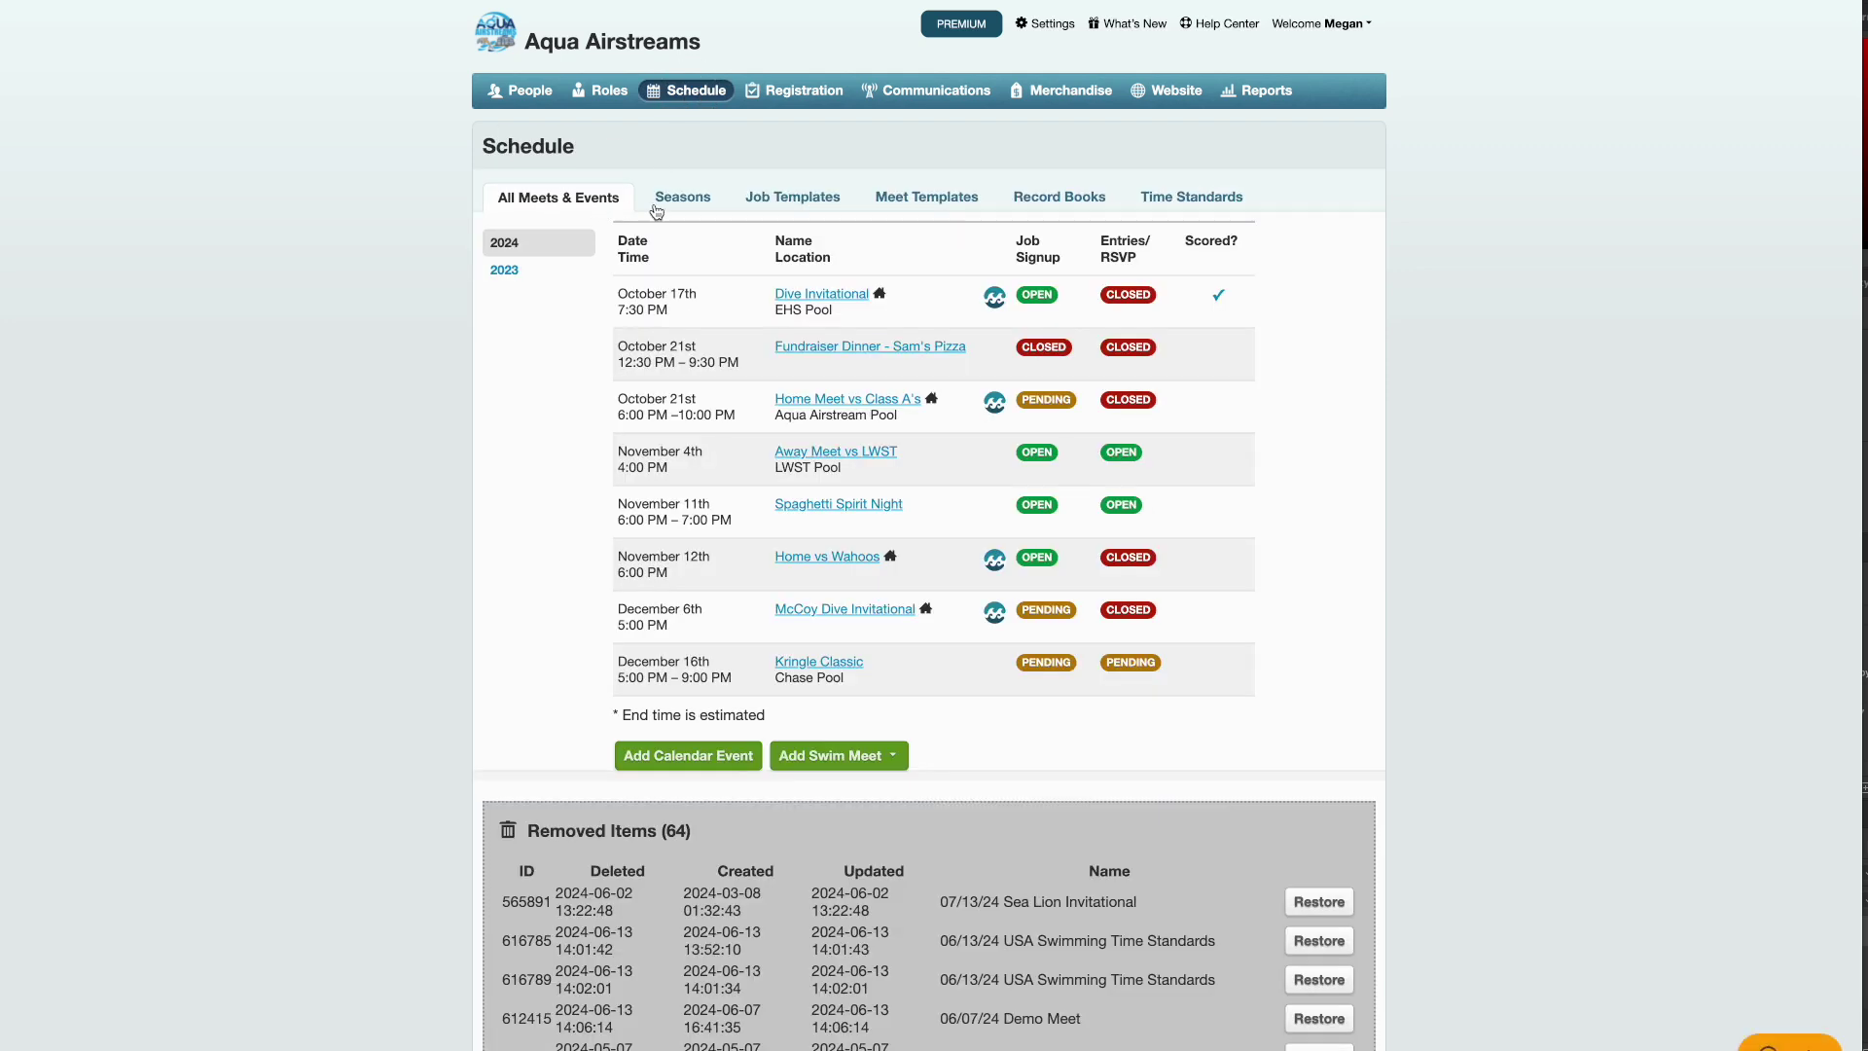
{"action": "left_click", "coordinate": [1057, 202]}
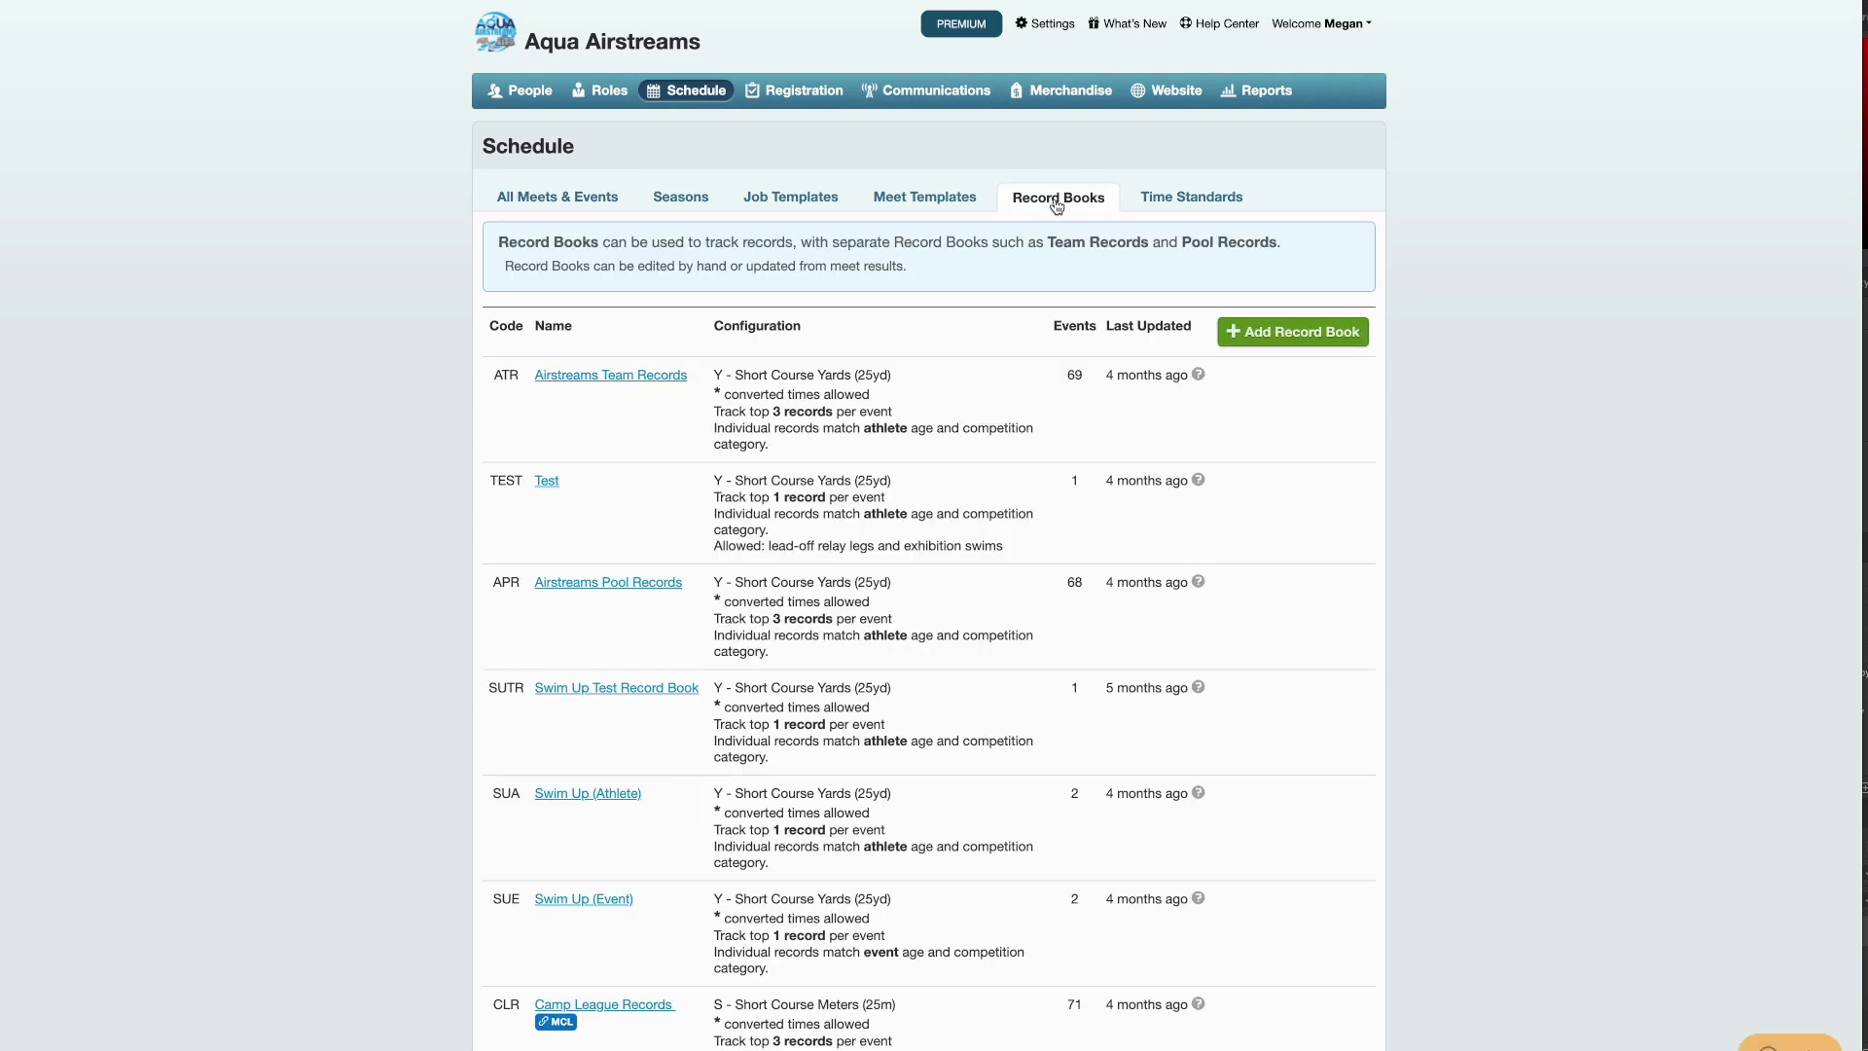
{"action": "scroll", "coordinate": [571, 927], "scroll_direction": "down", "scroll_amount": 3}
{"action": "scroll", "coordinate": [570, 927], "scroll_direction": "up", "scroll_amount": 1}
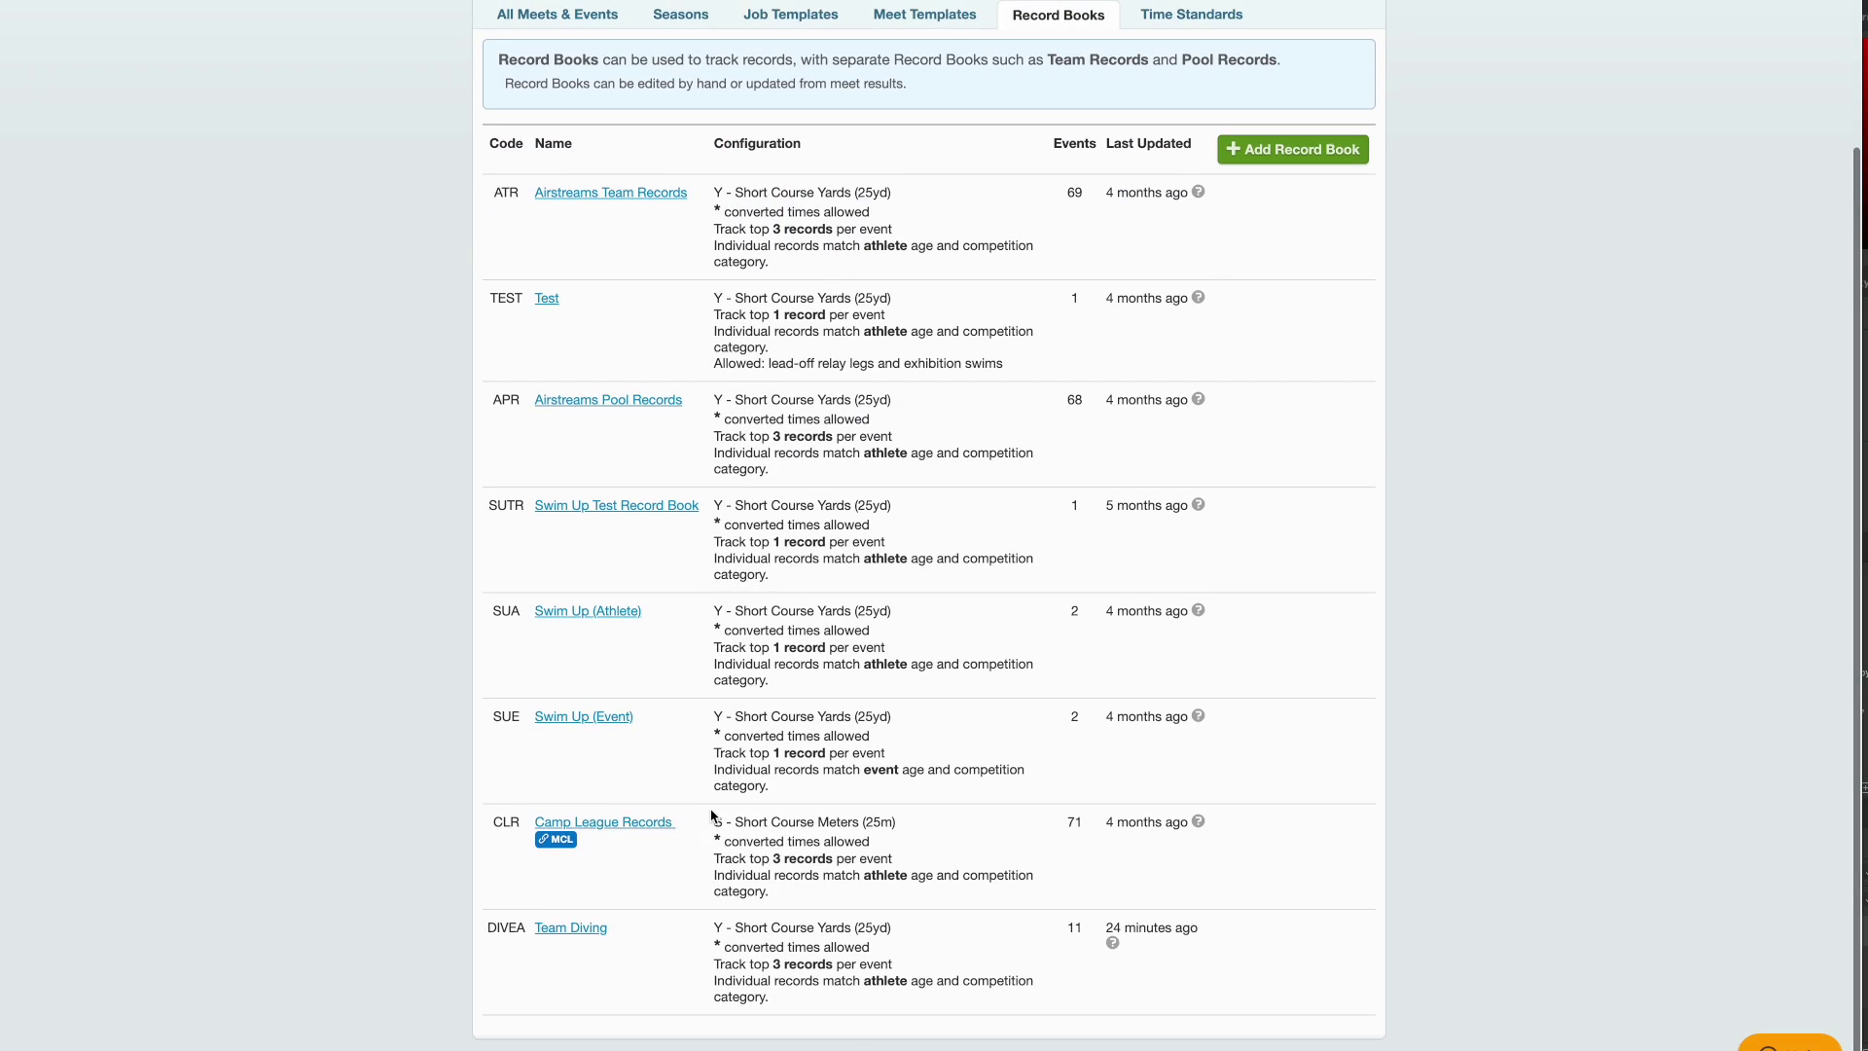
{"action": "left_click", "coordinate": [562, 930]}
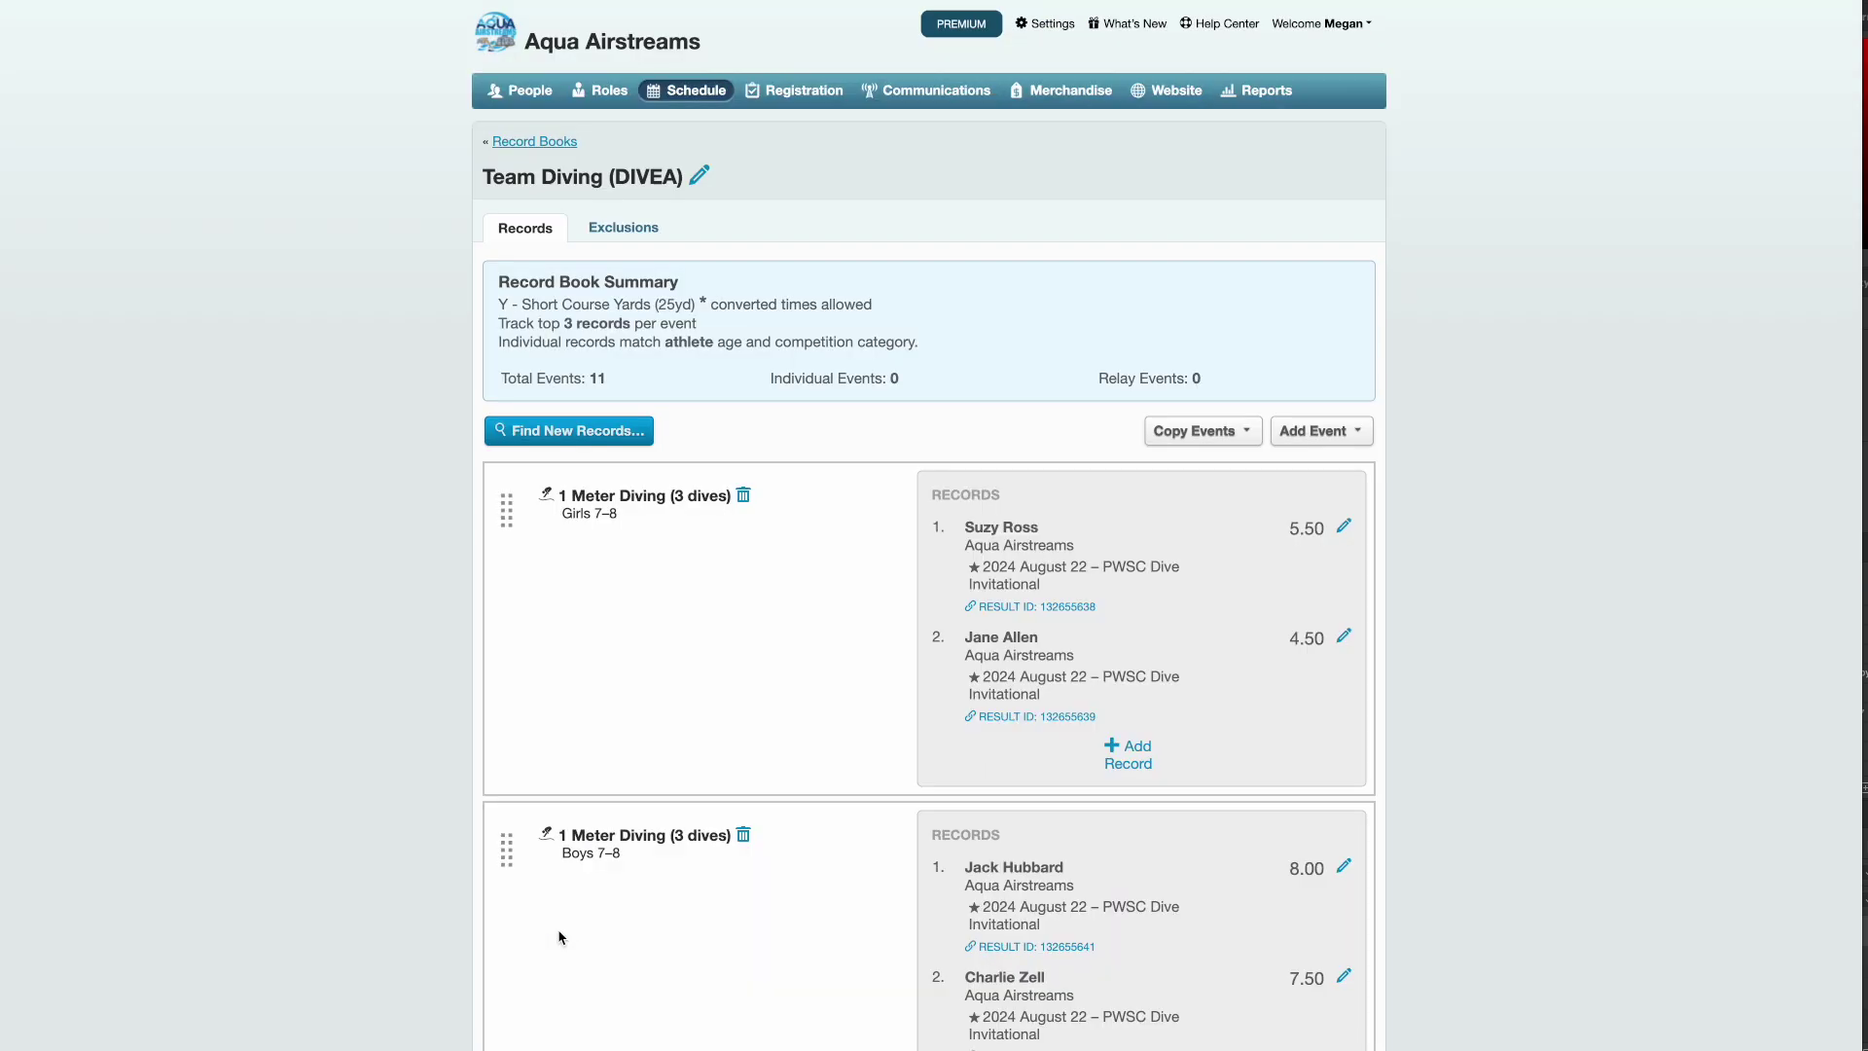
{"action": "left_click", "coordinate": [585, 438]}
{"action": "left_click", "coordinate": [816, 444]}
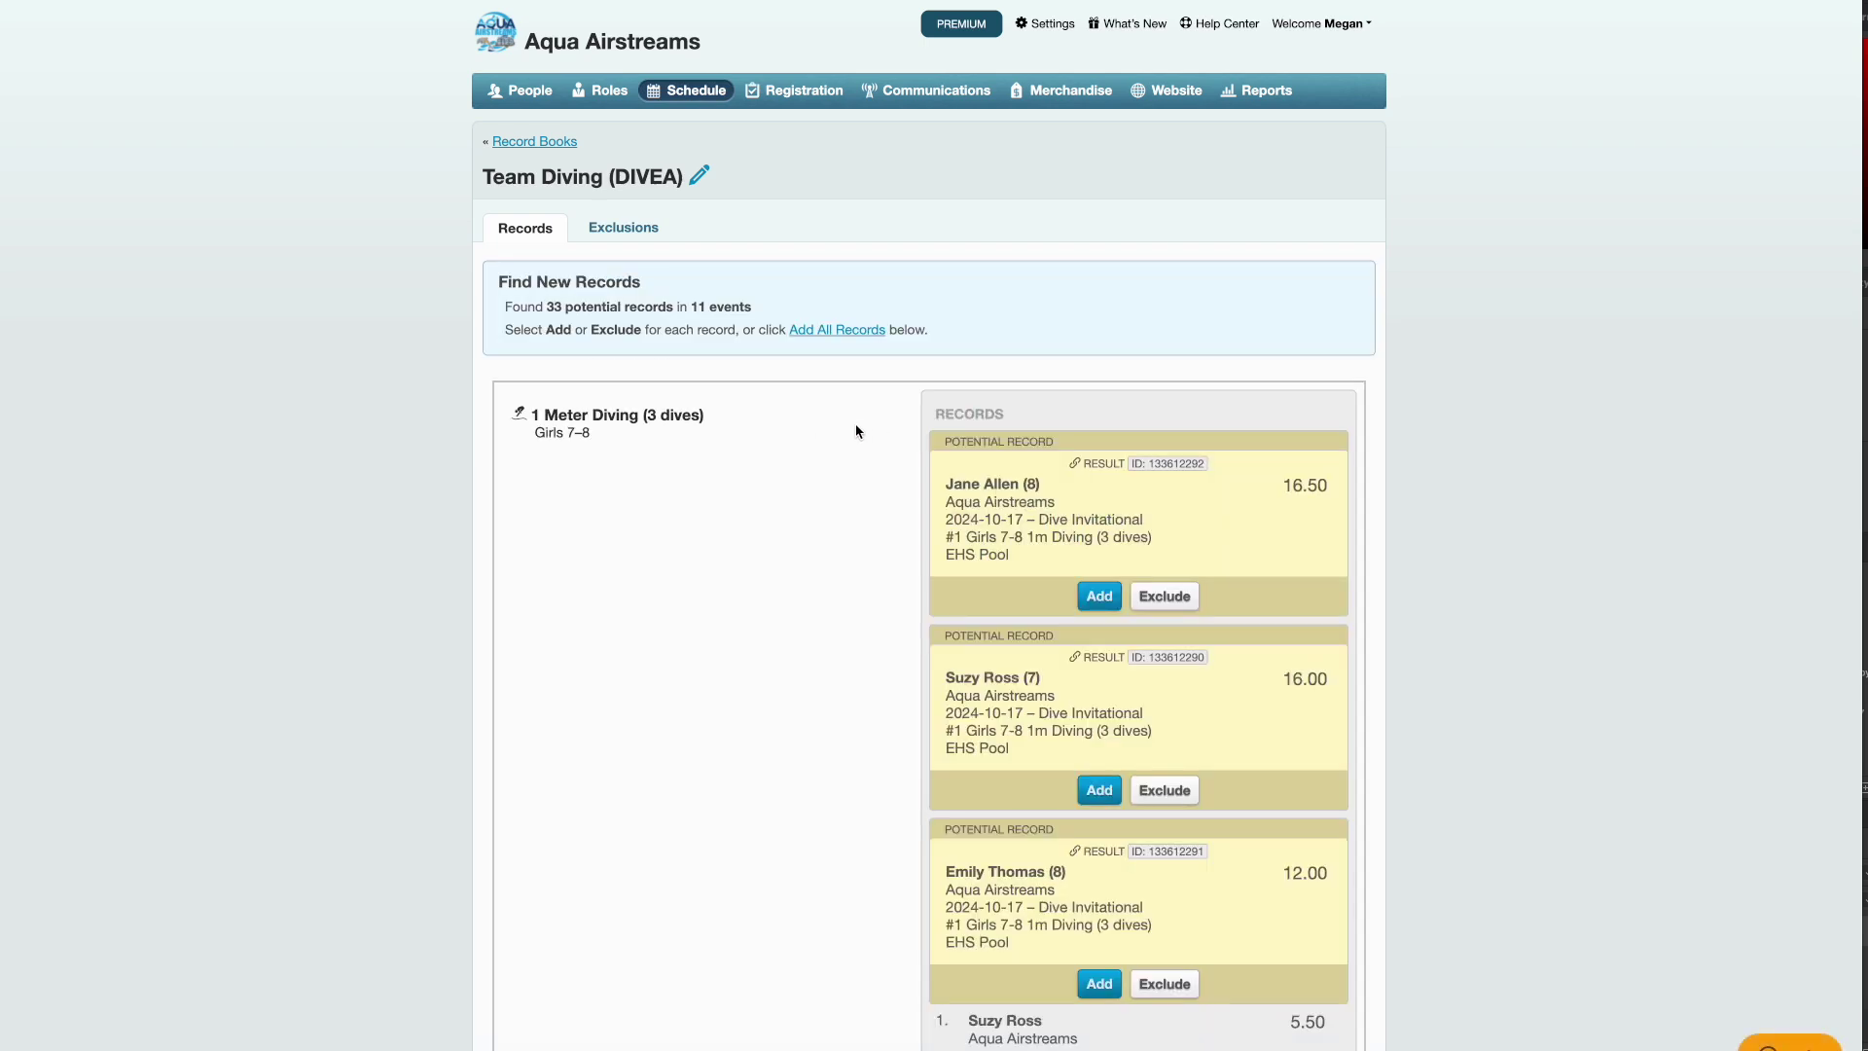
- Exclude the second potential record in Boys 7–8 1 Meter Diving with the note "Error in scoring"
{"action": "scroll", "coordinate": [856, 431], "scroll_direction": "down", "scroll_amount": 1}
{"action": "scroll", "coordinate": [856, 428], "scroll_direction": "down", "scroll_amount": 1}
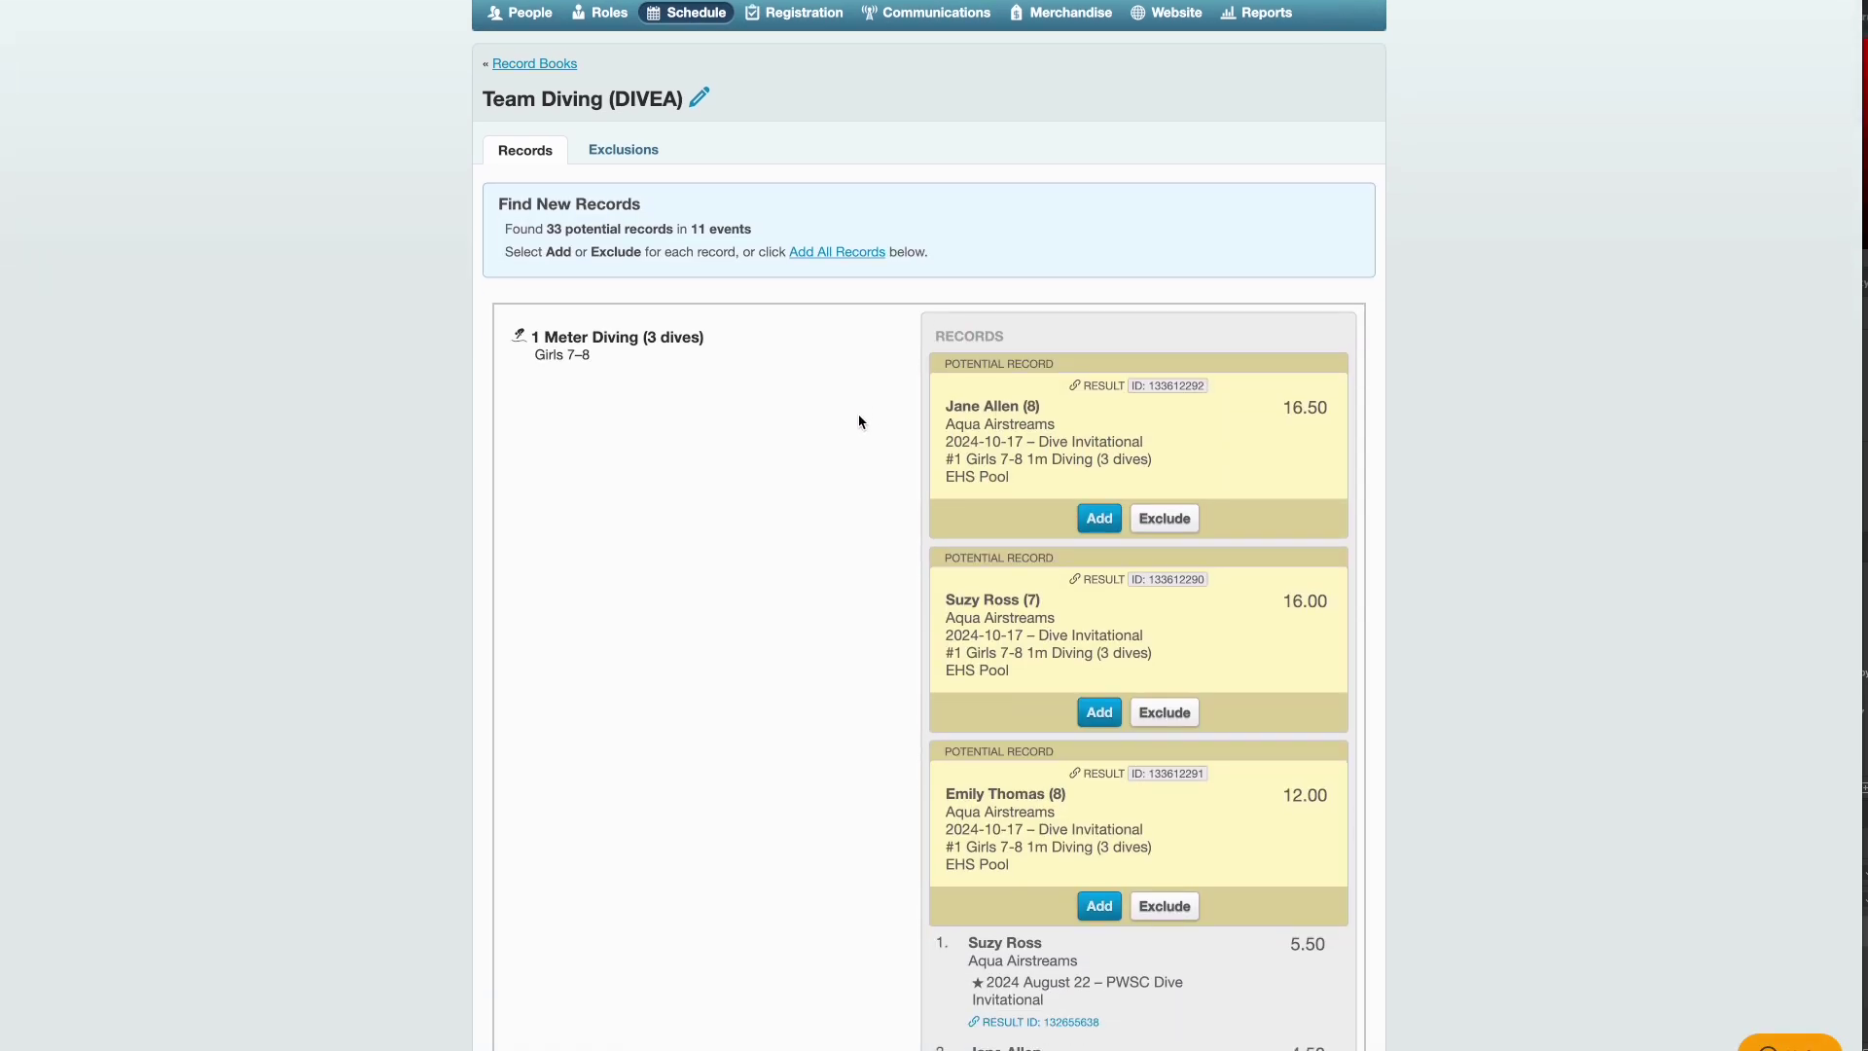
{"action": "scroll", "coordinate": [860, 422], "scroll_direction": "down", "scroll_amount": 5}
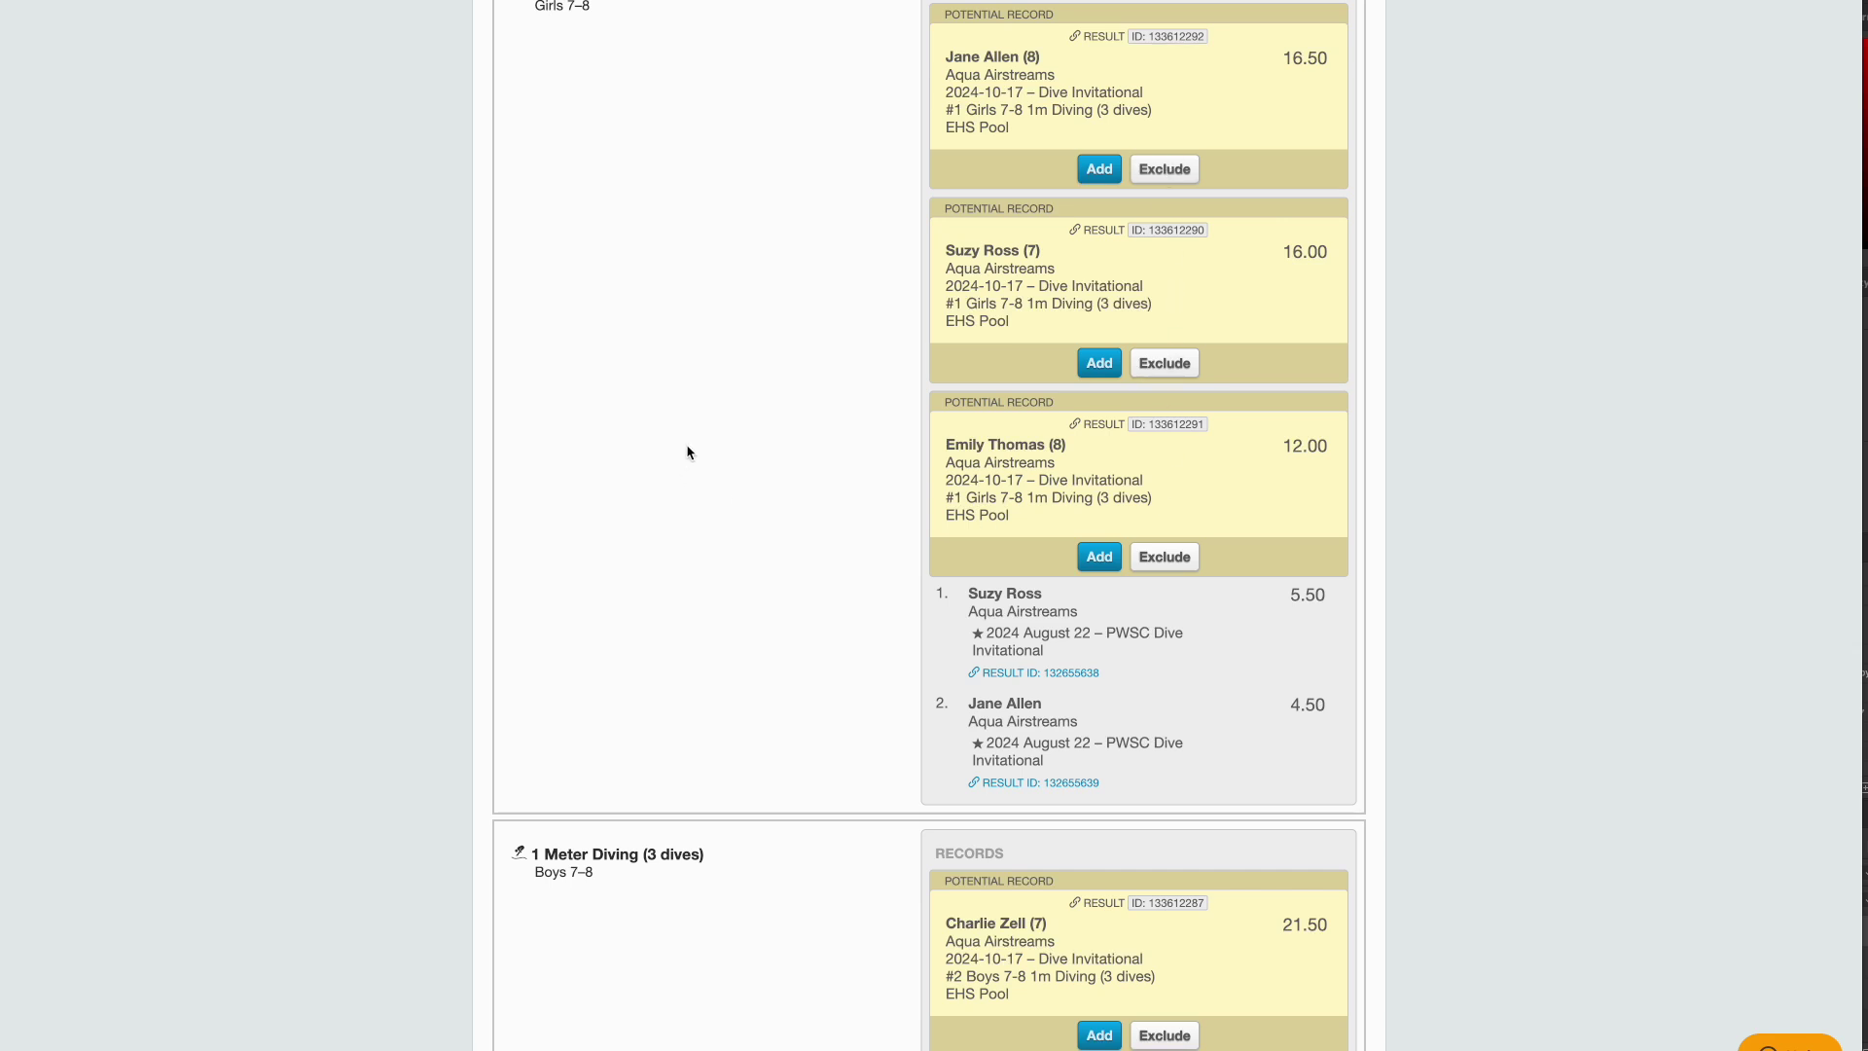
{"action": "scroll", "coordinate": [684, 452], "scroll_direction": "up", "scroll_amount": 1}
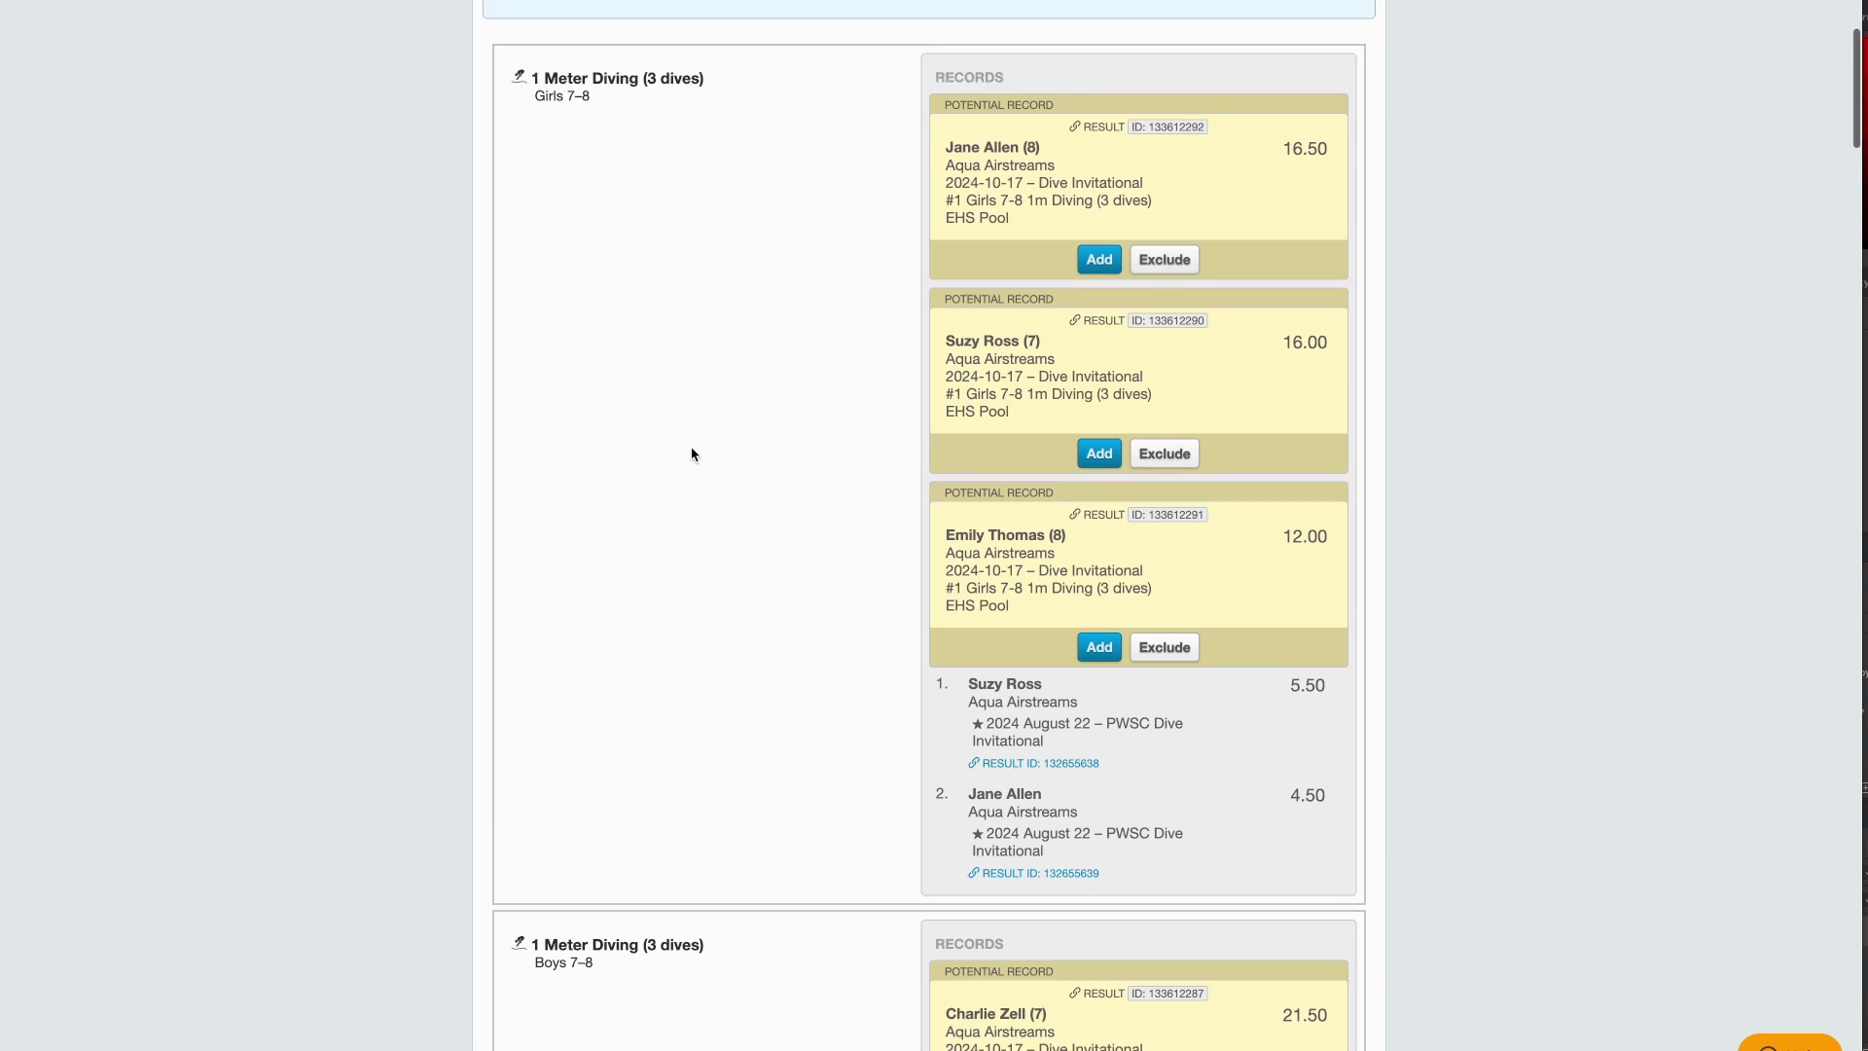
{"action": "scroll", "coordinate": [691, 454], "scroll_direction": "down", "scroll_amount": 8}
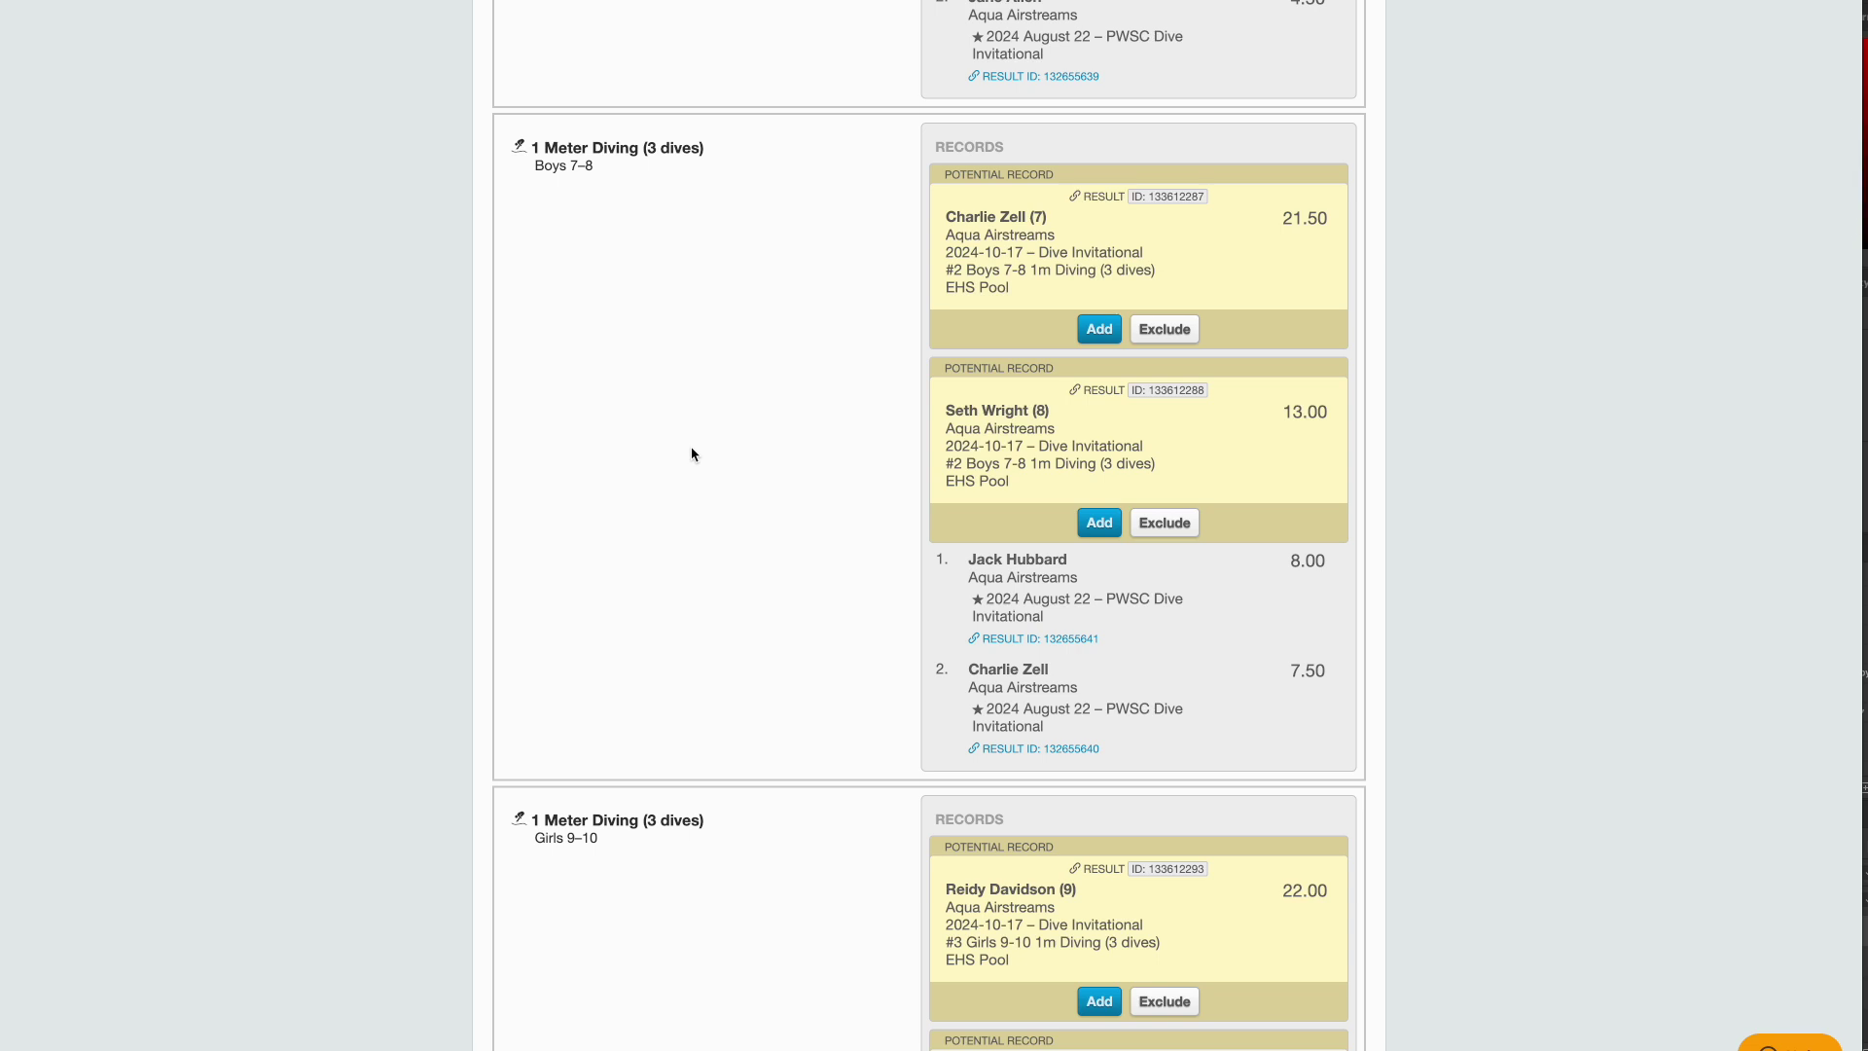
{"action": "scroll", "coordinate": [691, 454], "scroll_direction": "down", "scroll_amount": 1}
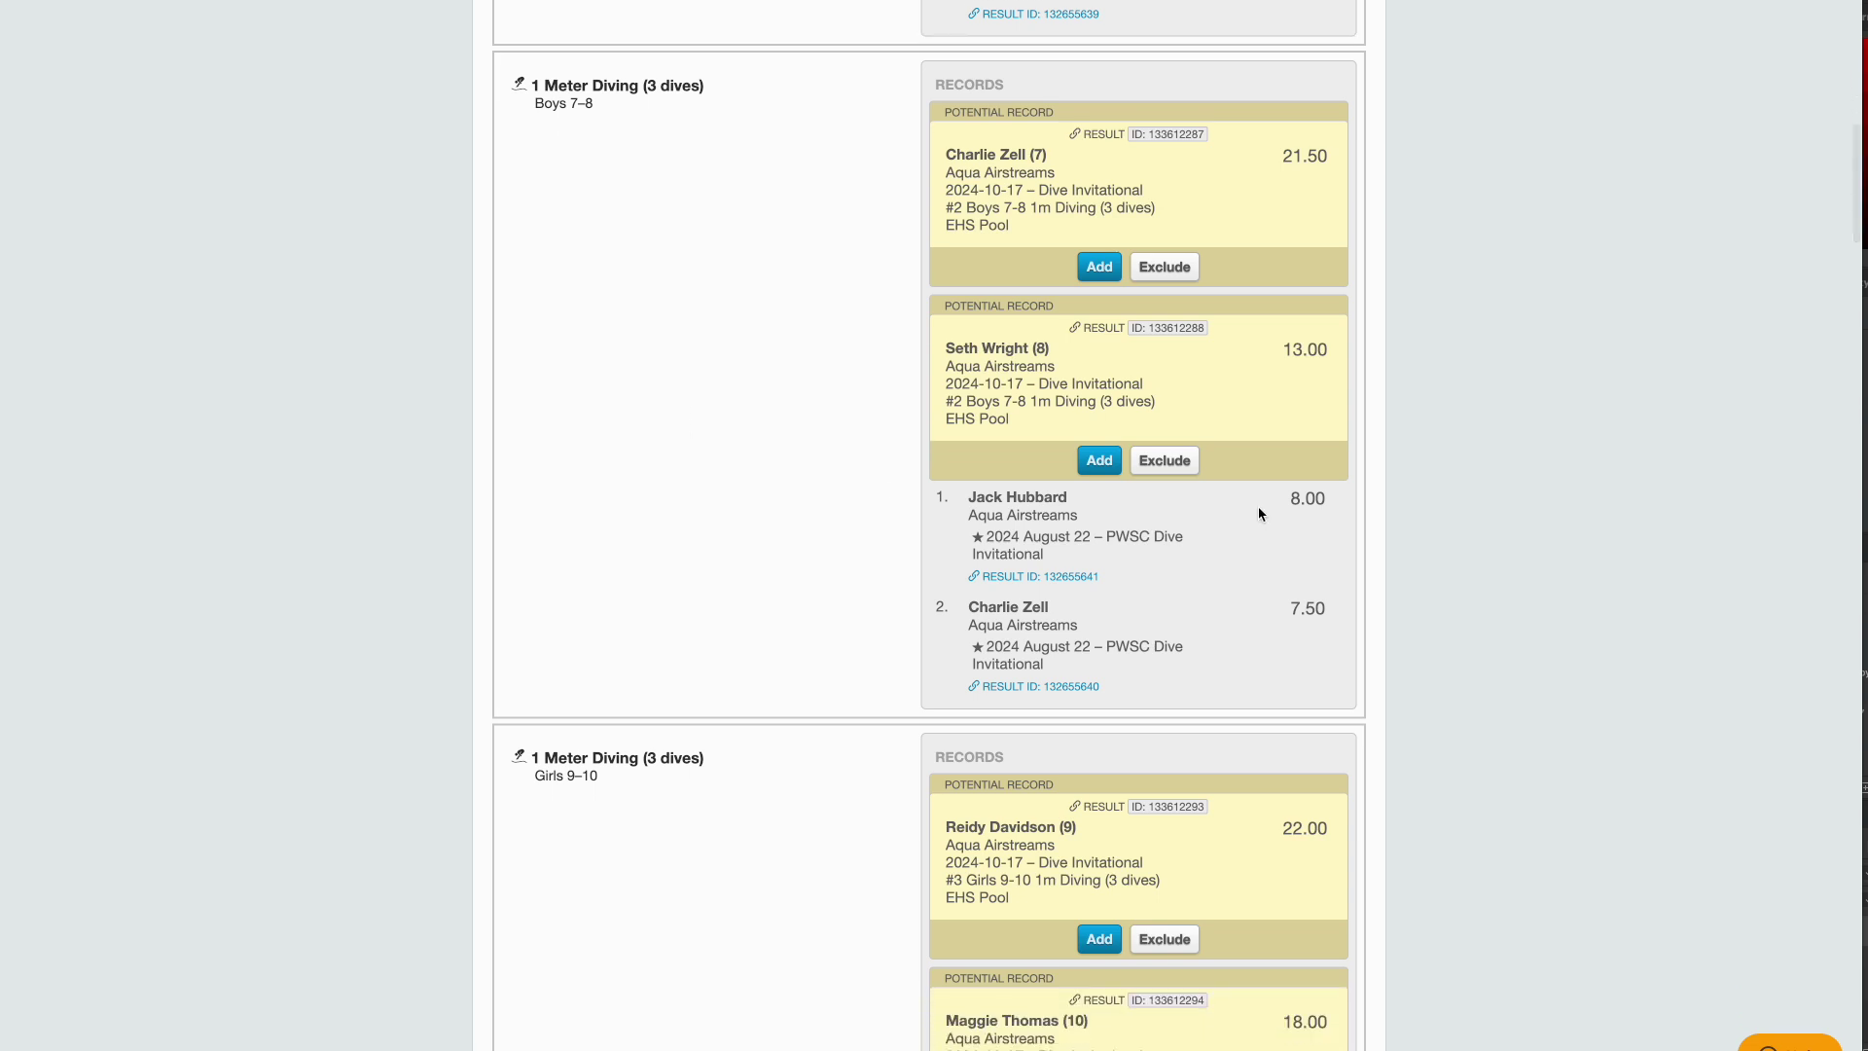
{"action": "left_click", "coordinate": [1172, 463]}
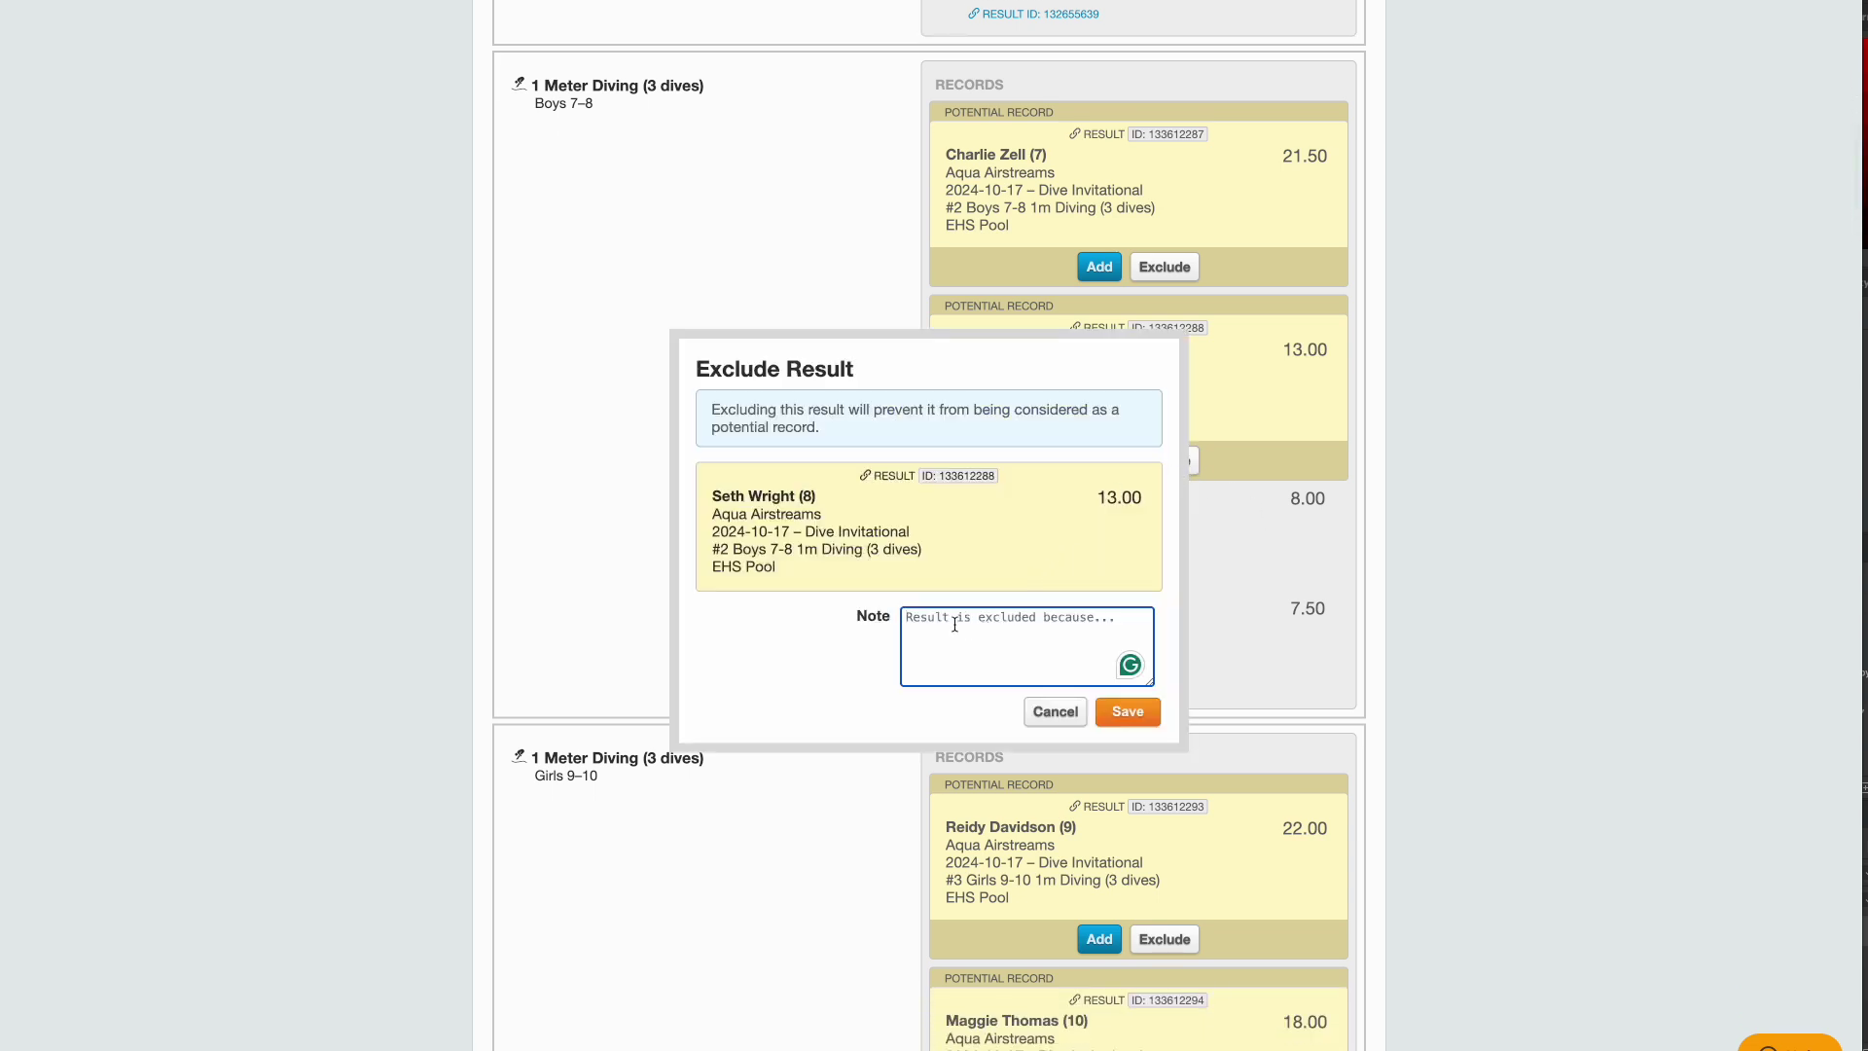
{"action": "type", "text": "Error in scoring"}
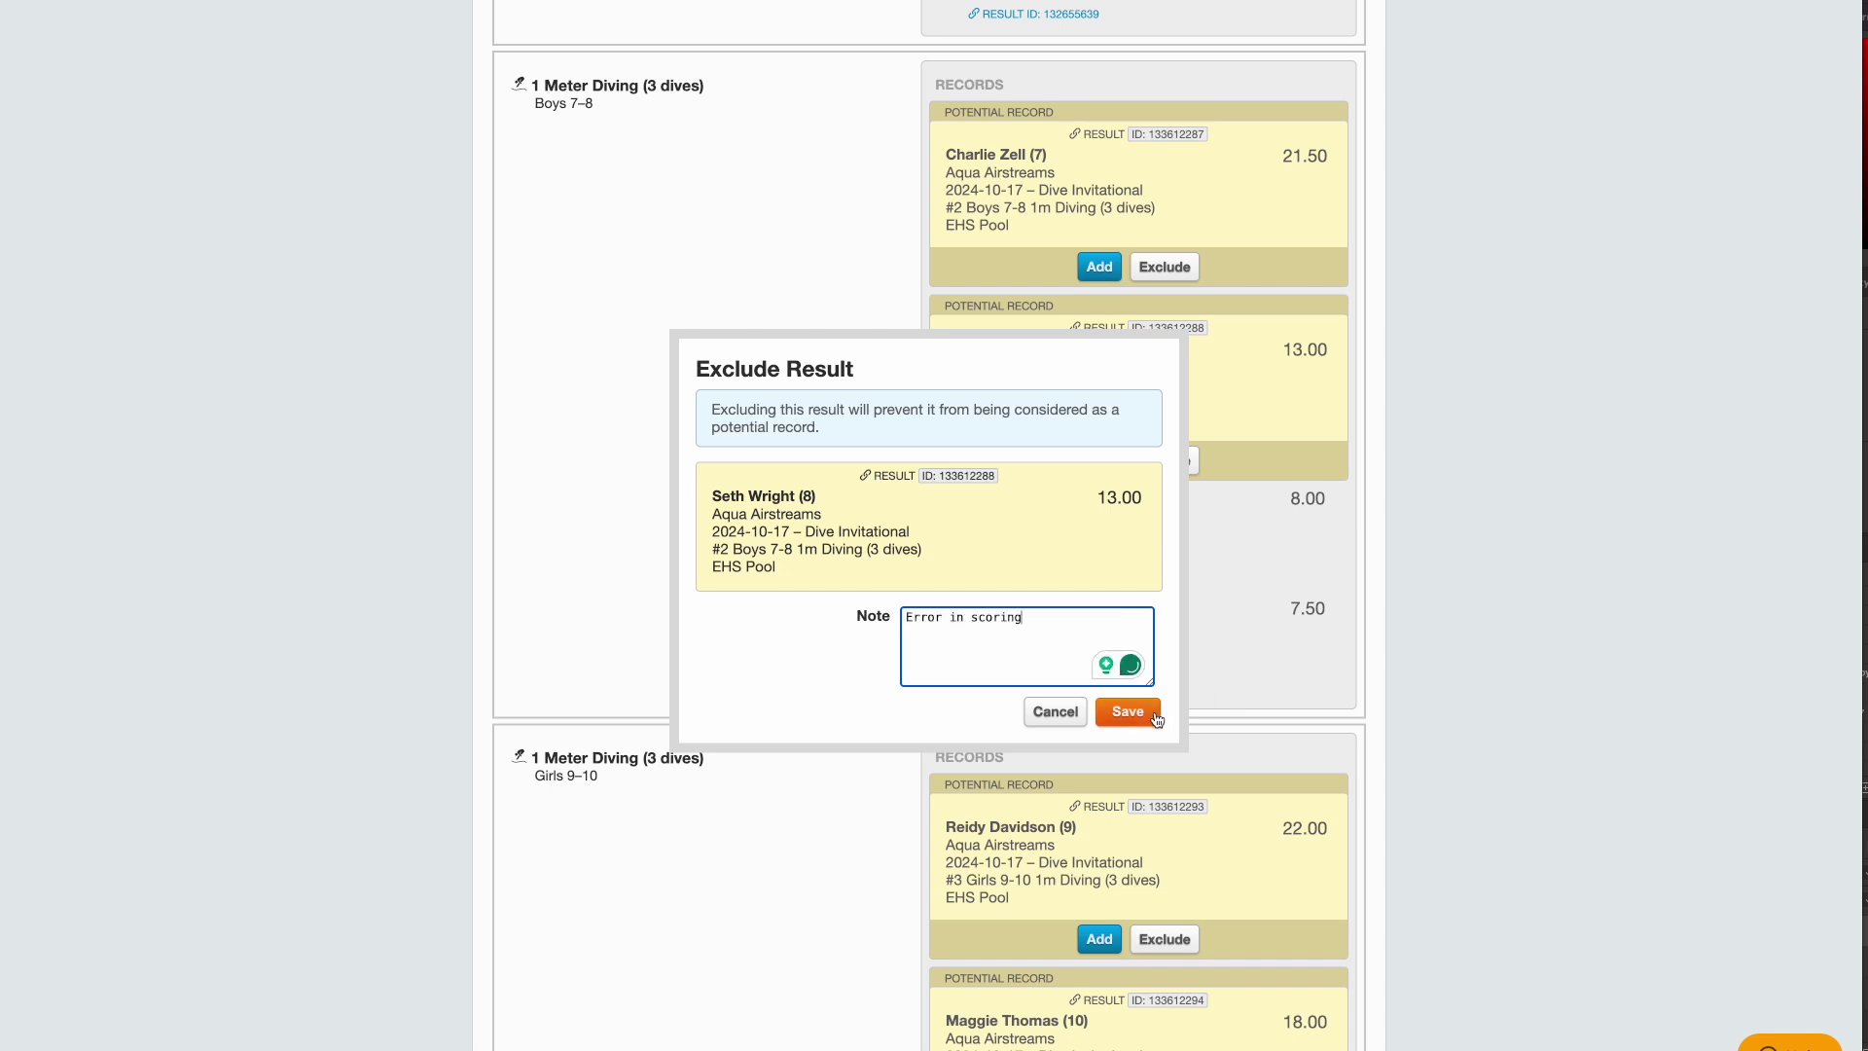
{"action": "left_click", "coordinate": [1129, 712]}
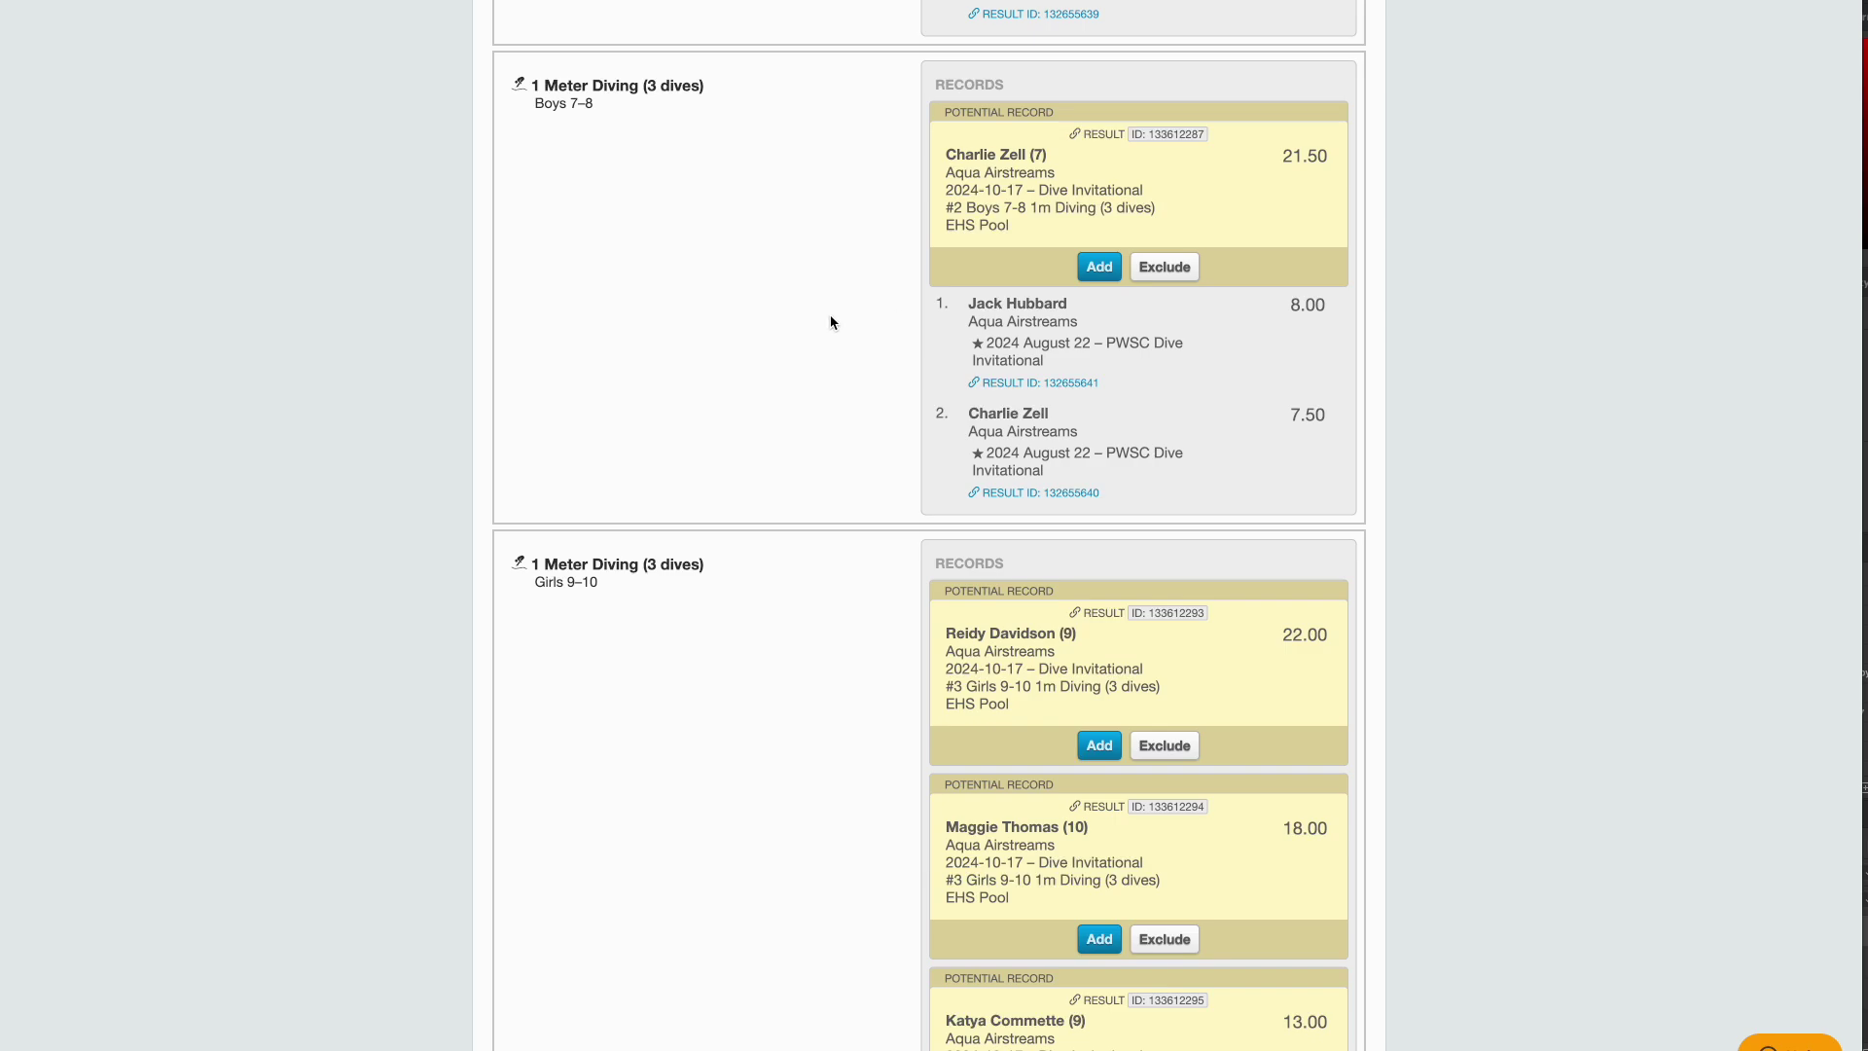
- Add all remaining potential records to the Team Diving record book and confirm saving them
{"action": "scroll", "coordinate": [831, 322], "scroll_direction": "down", "scroll_amount": 20}
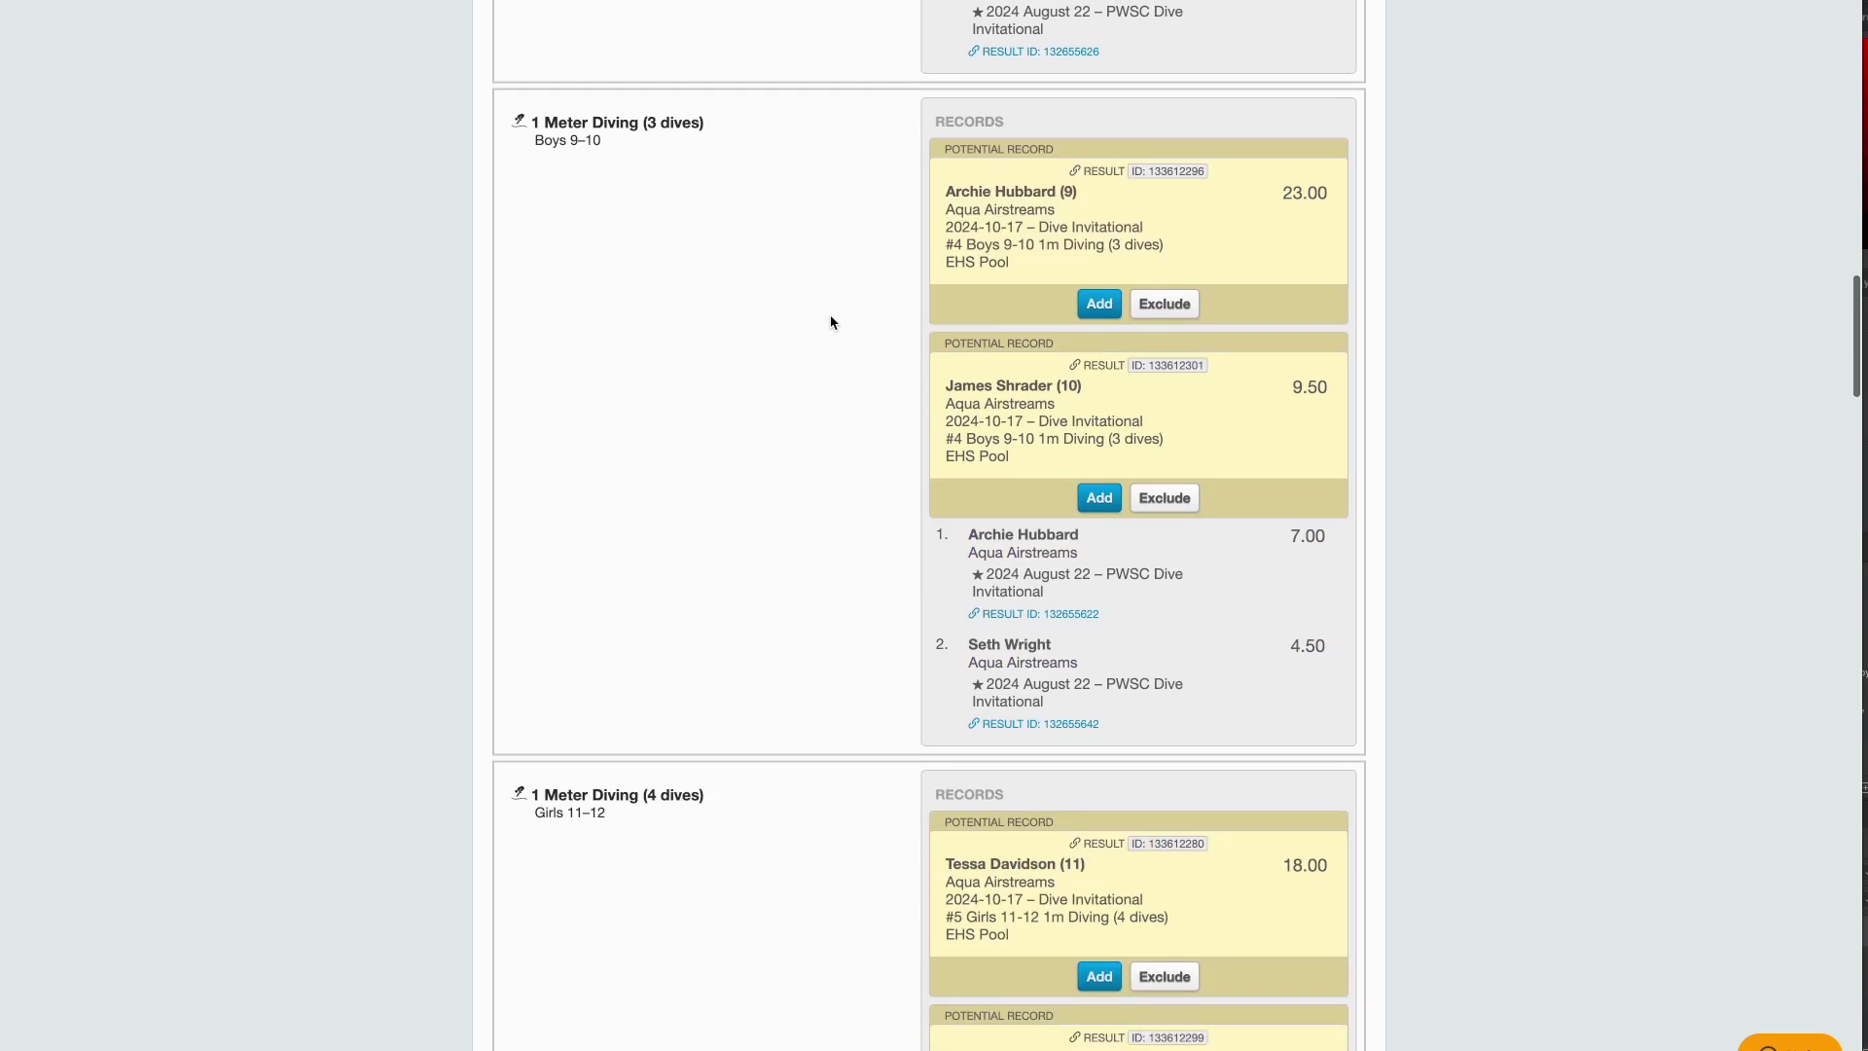
{"action": "scroll", "coordinate": [831, 322], "scroll_direction": "down", "scroll_amount": 9}
{"action": "scroll", "coordinate": [831, 320], "scroll_direction": "down", "scroll_amount": 20}
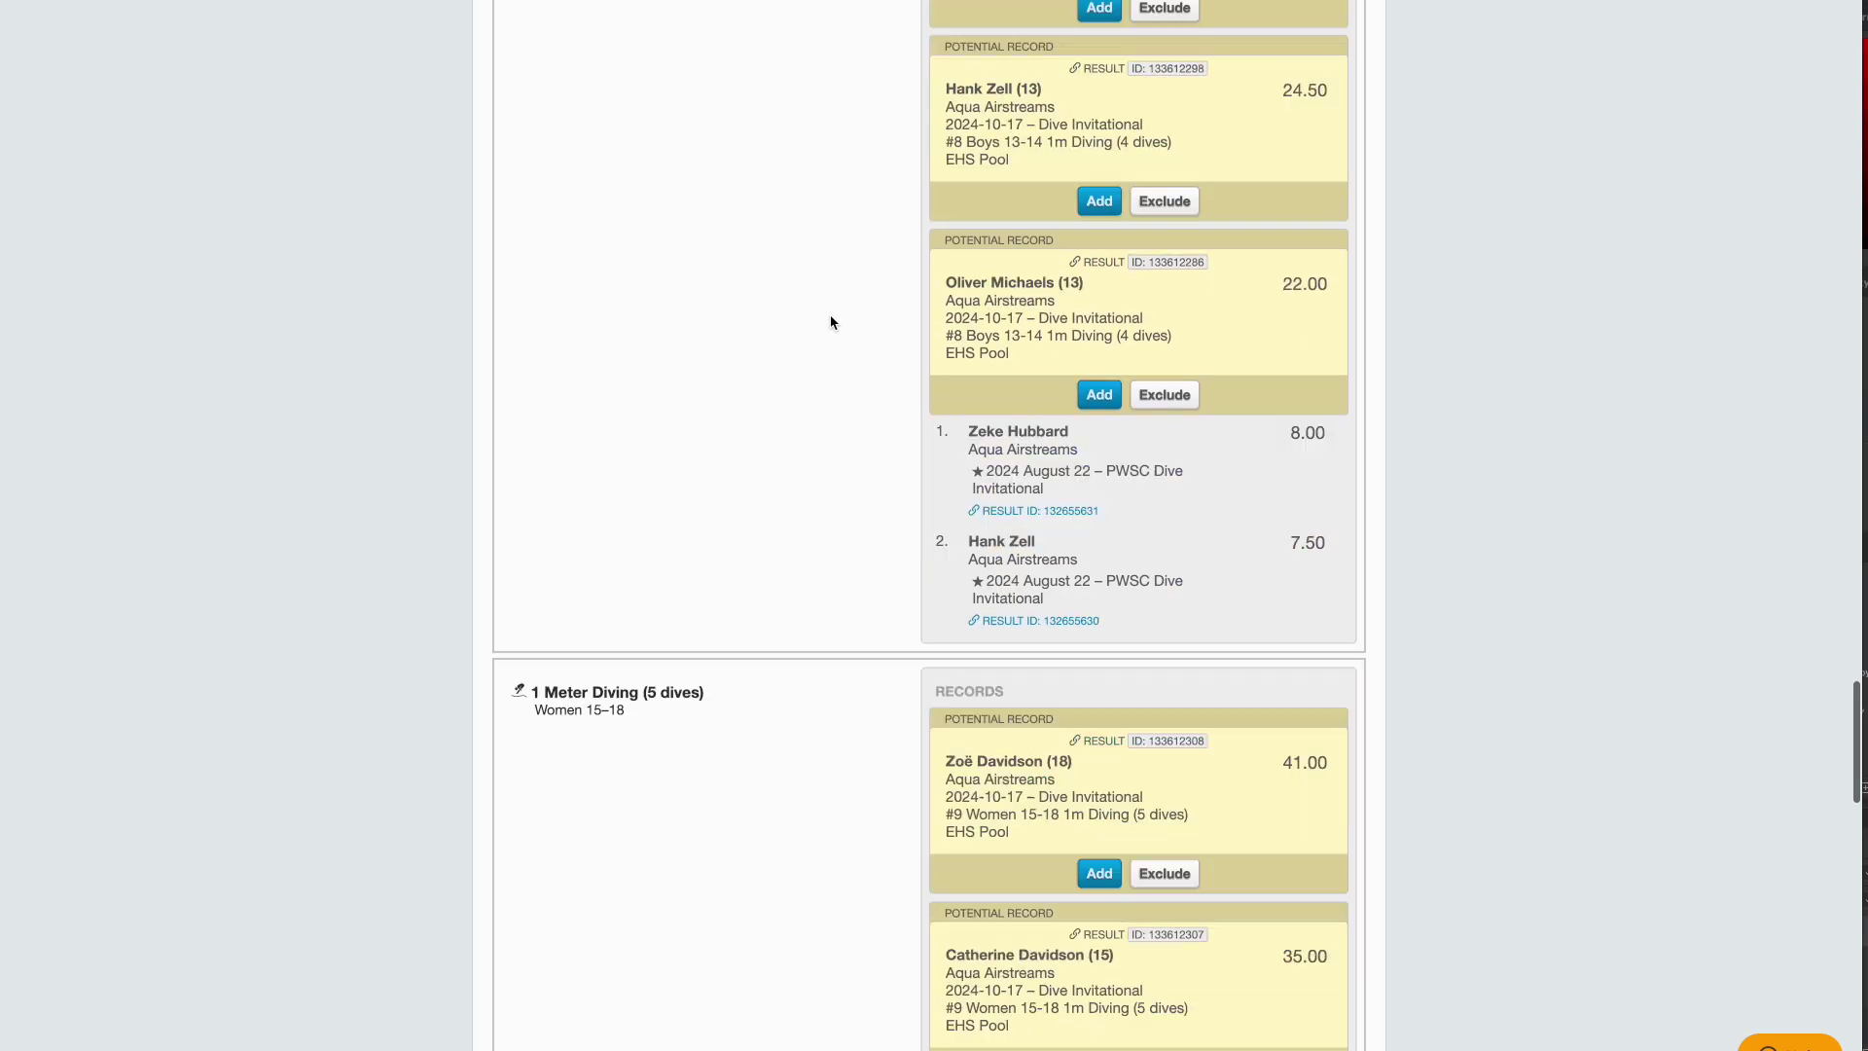
{"action": "scroll", "coordinate": [830, 317], "scroll_direction": "up", "scroll_amount": 1}
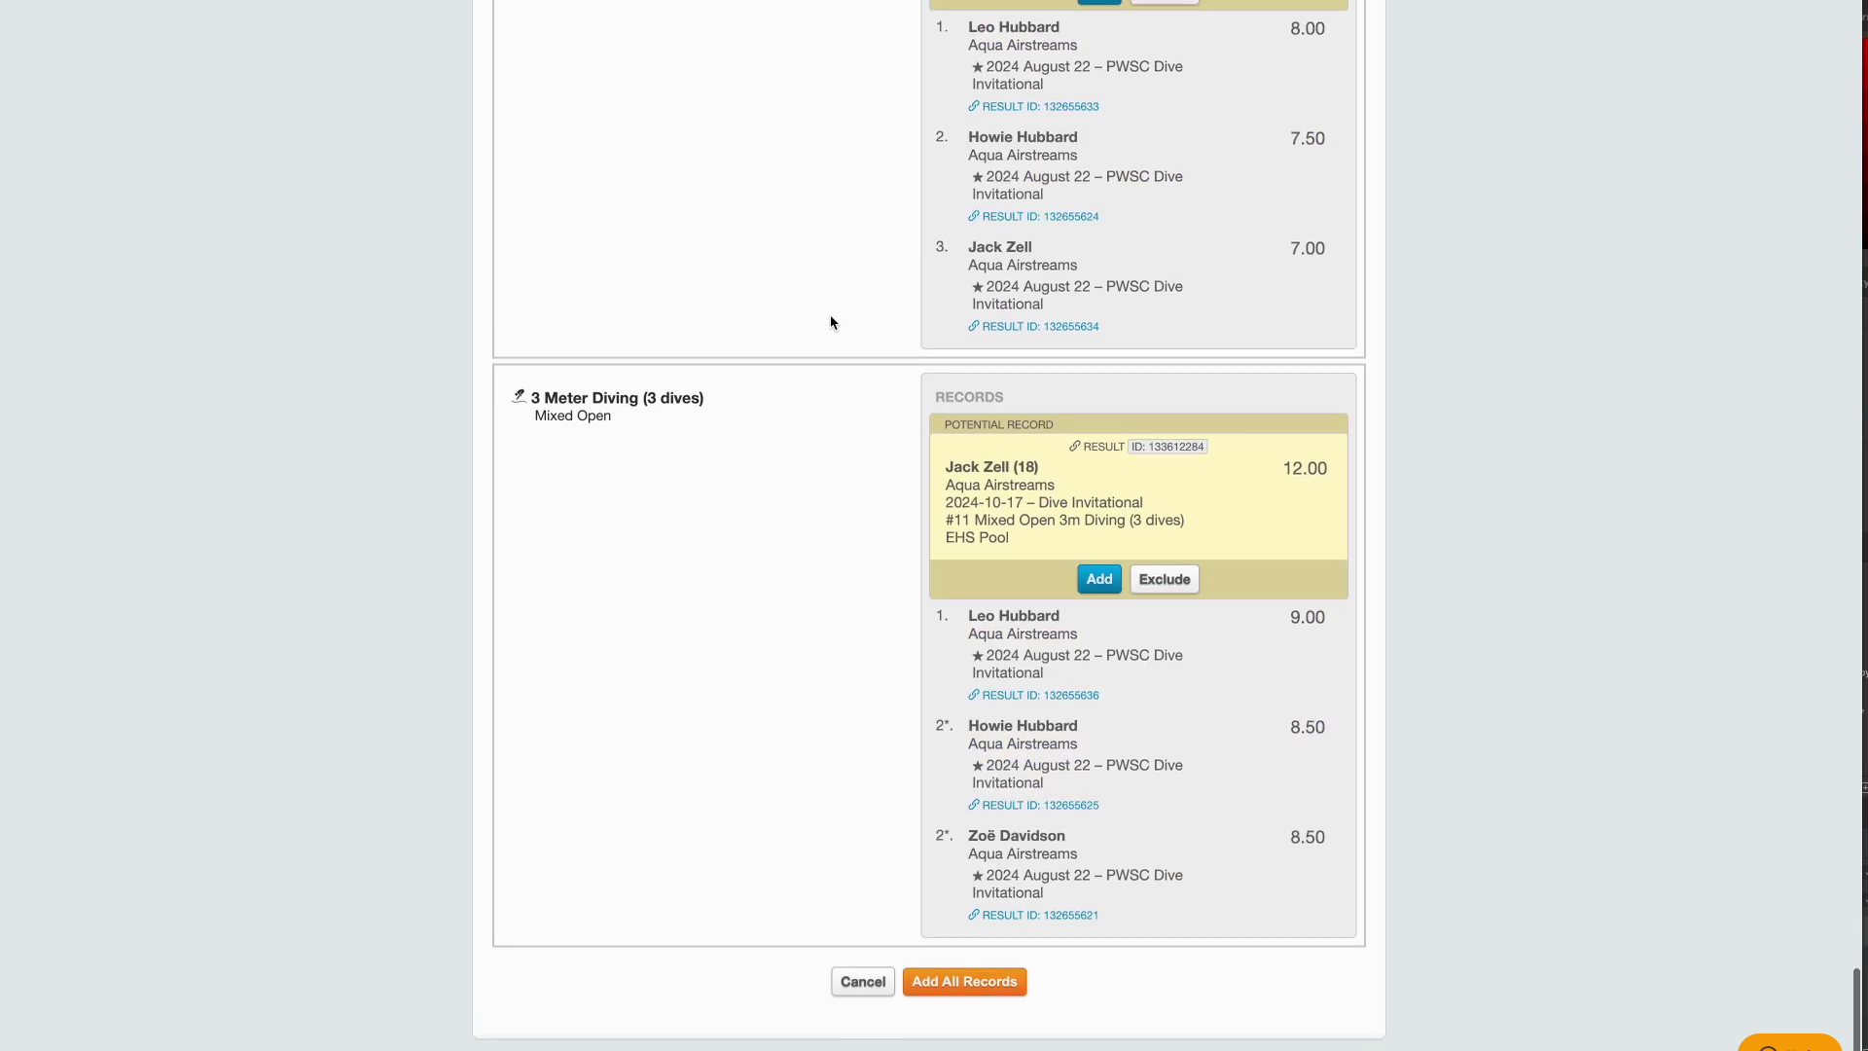
{"action": "left_click", "coordinate": [979, 985]}
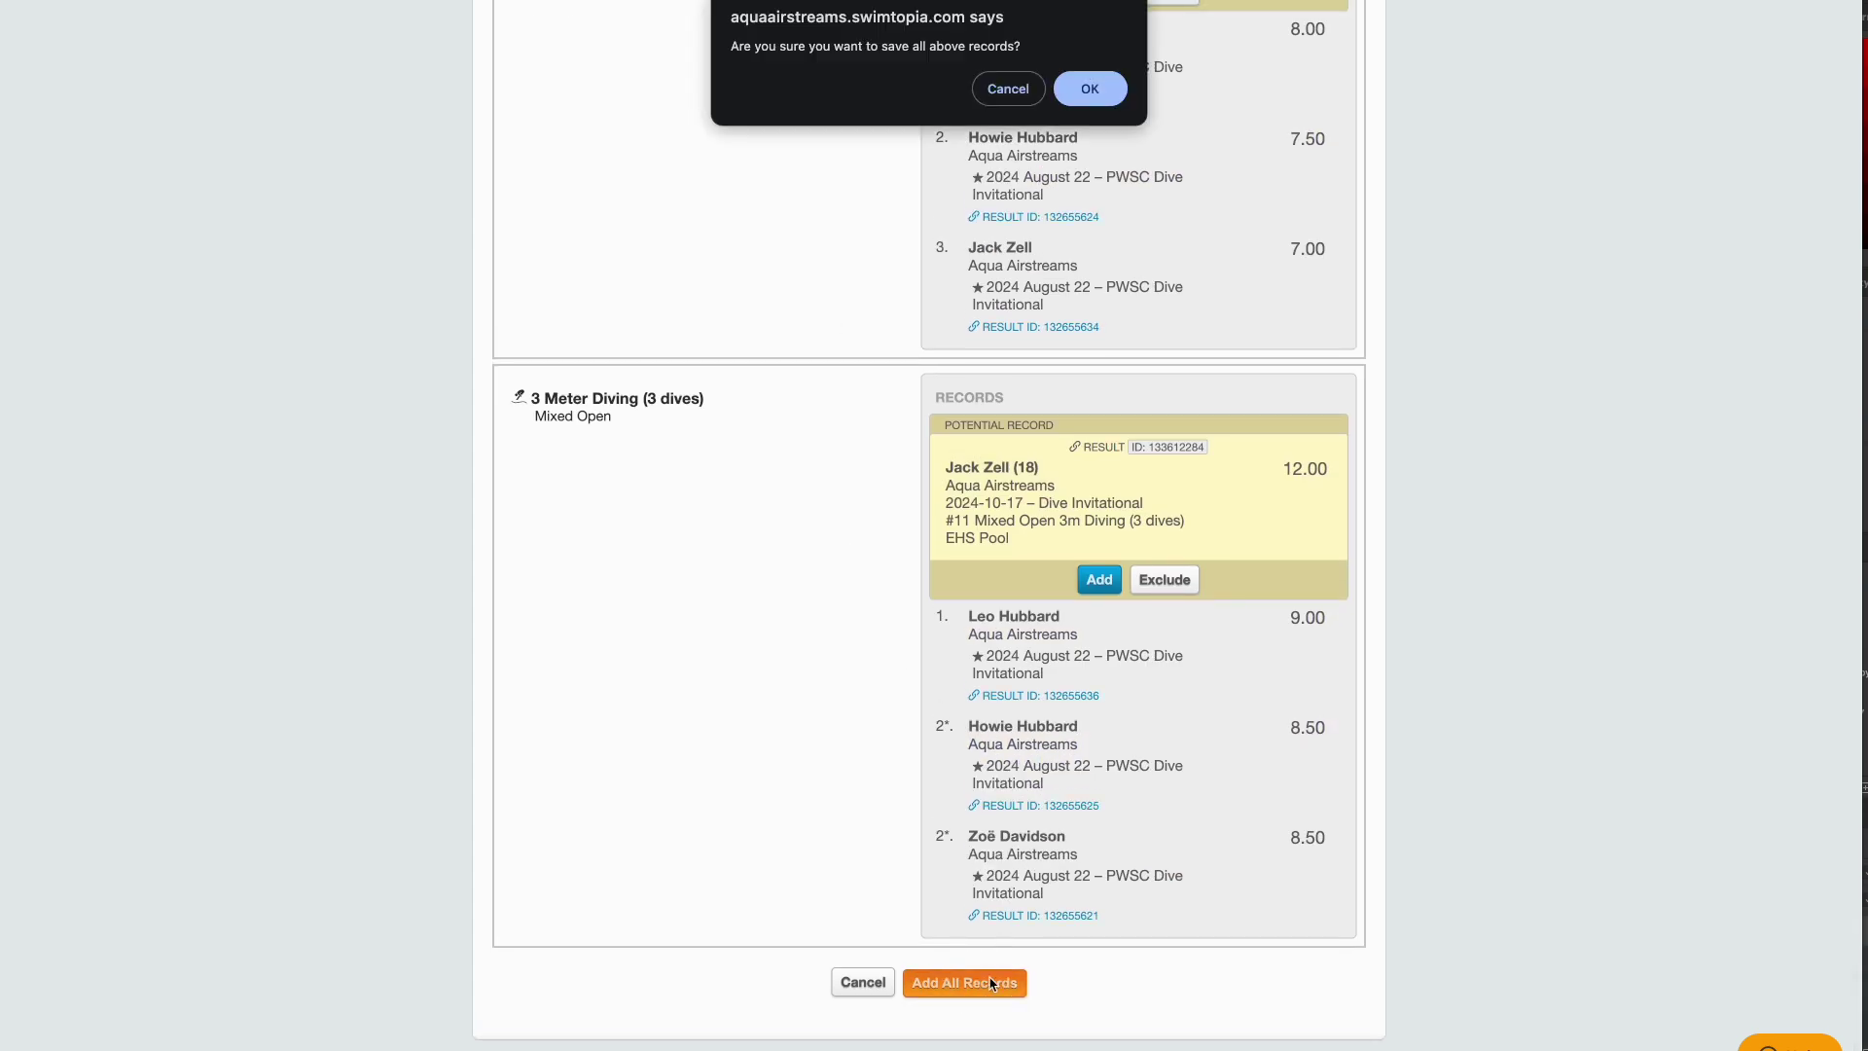
{"action": "left_click", "coordinate": [1090, 86]}
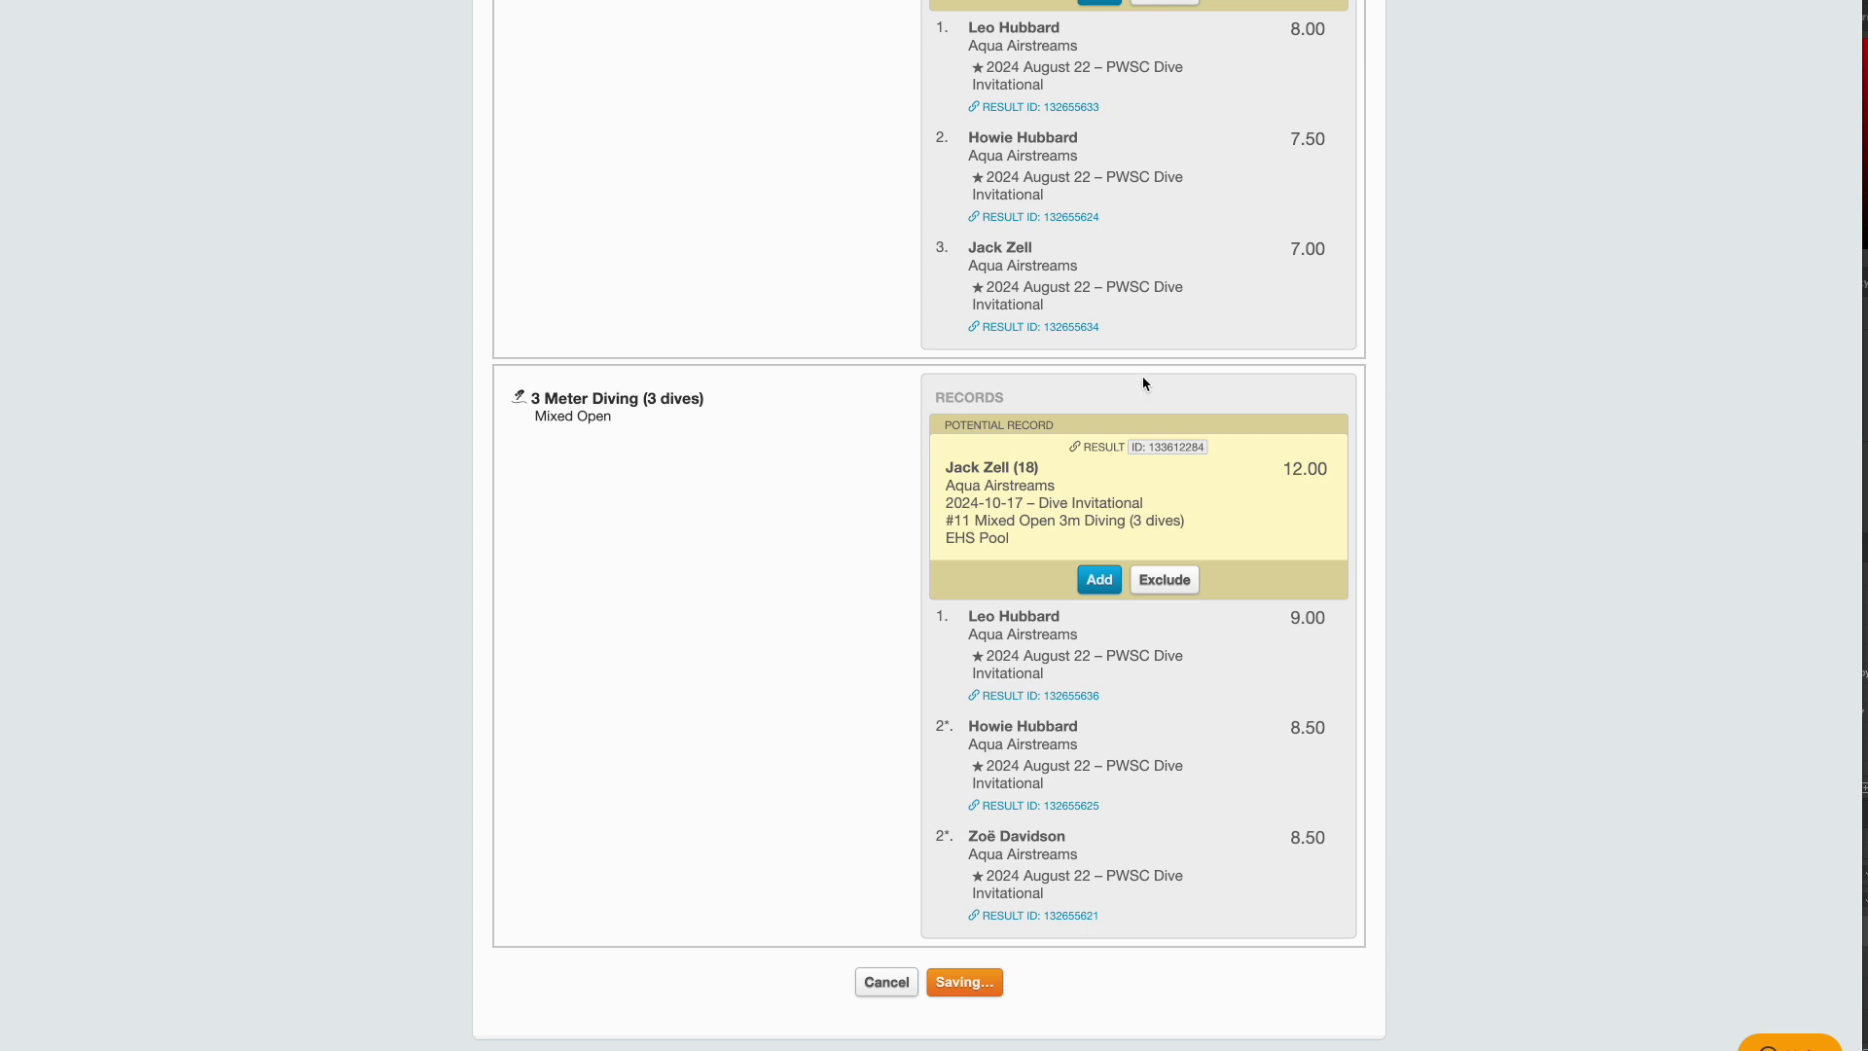
{"action": "scroll", "coordinate": [792, 596], "scroll_direction": "down", "scroll_amount": 2}
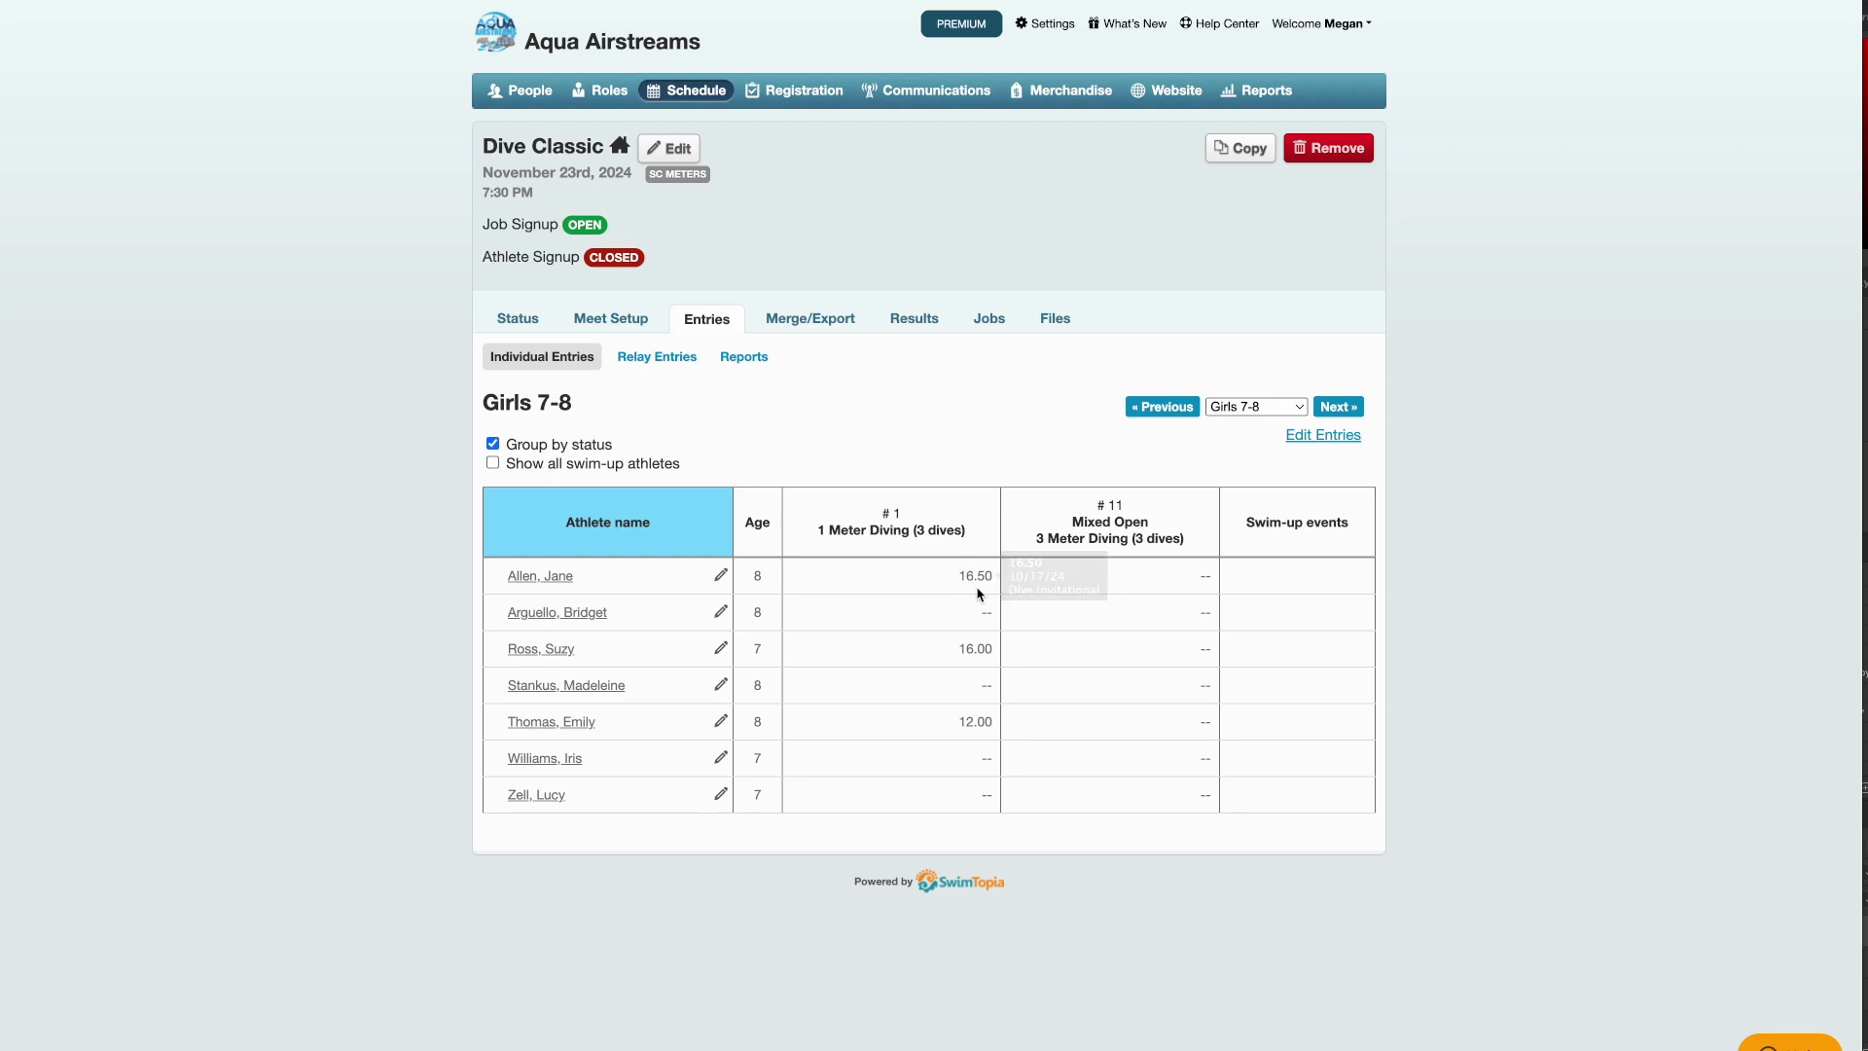
- Check the first Girls 7-8 athlete's event 1 score in the Dive Classic entries, then compare Best Times and All Times in her profile
{"action": "mouse_move", "coordinate": [978, 578]}
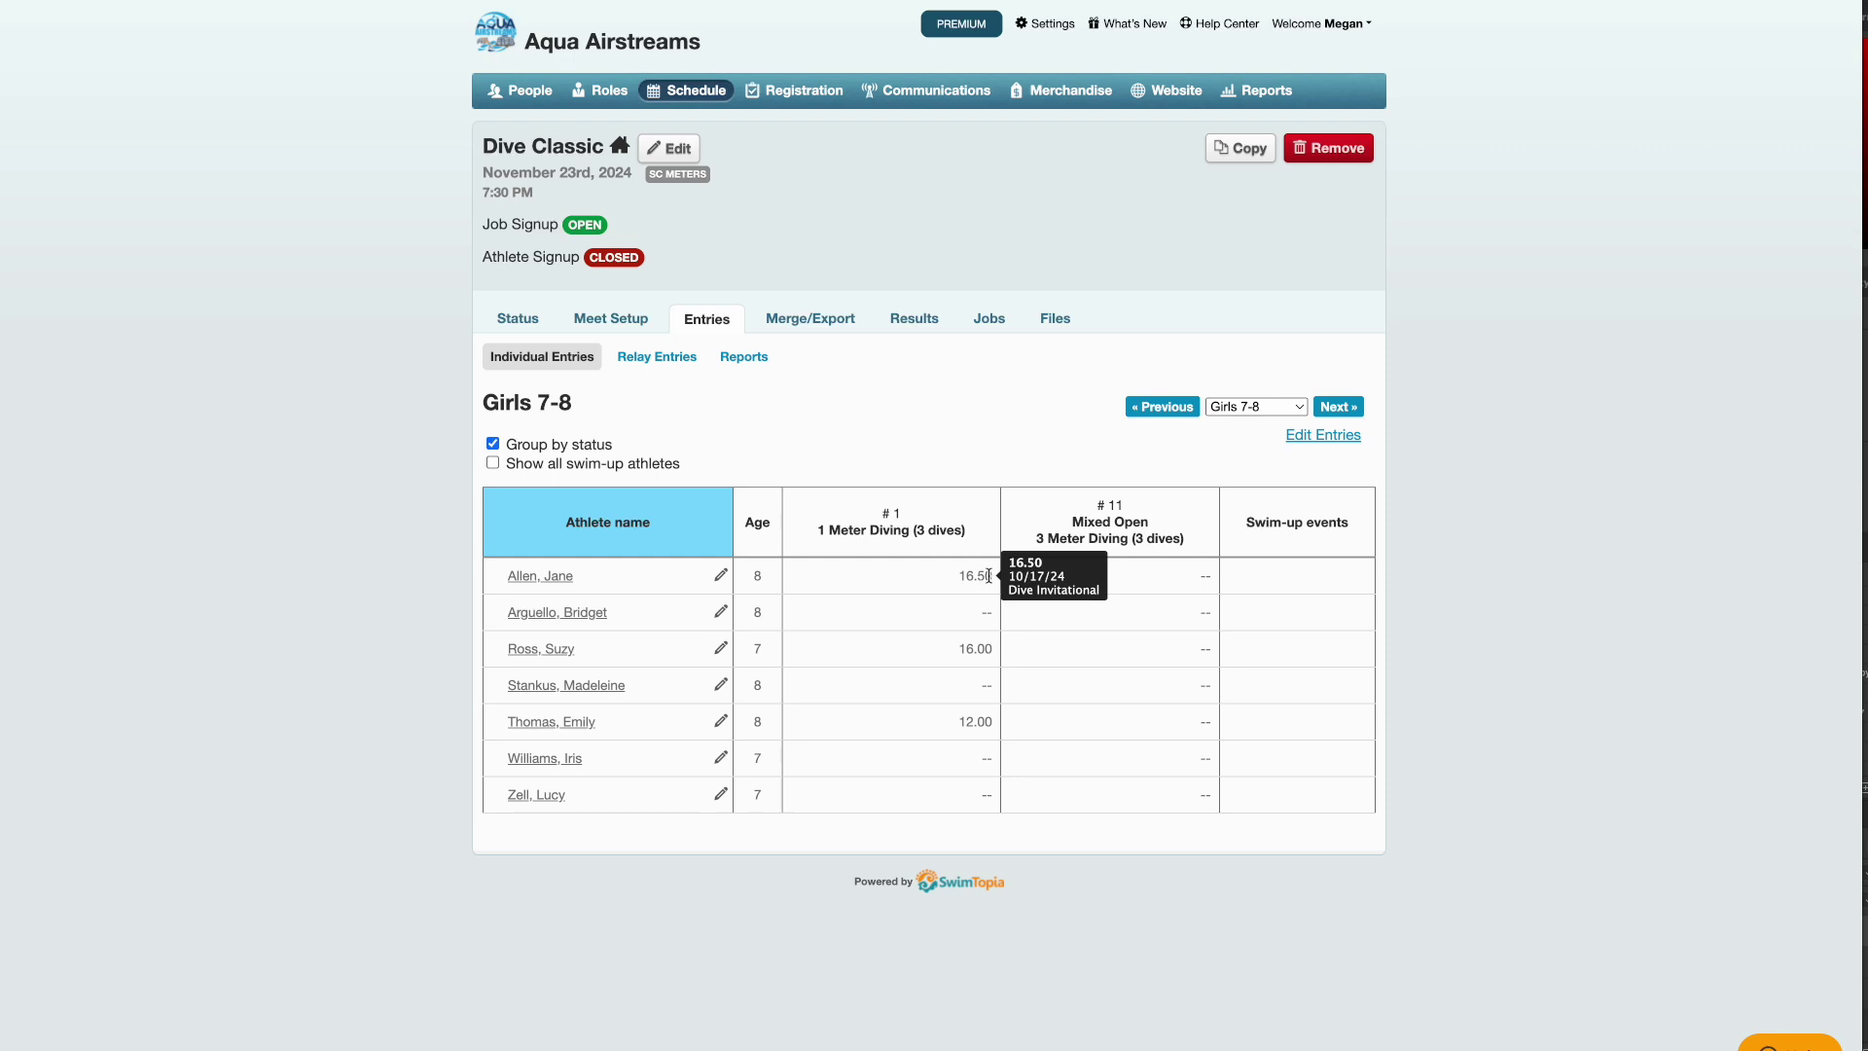
{"action": "mouse_move", "coordinate": [534, 581]}
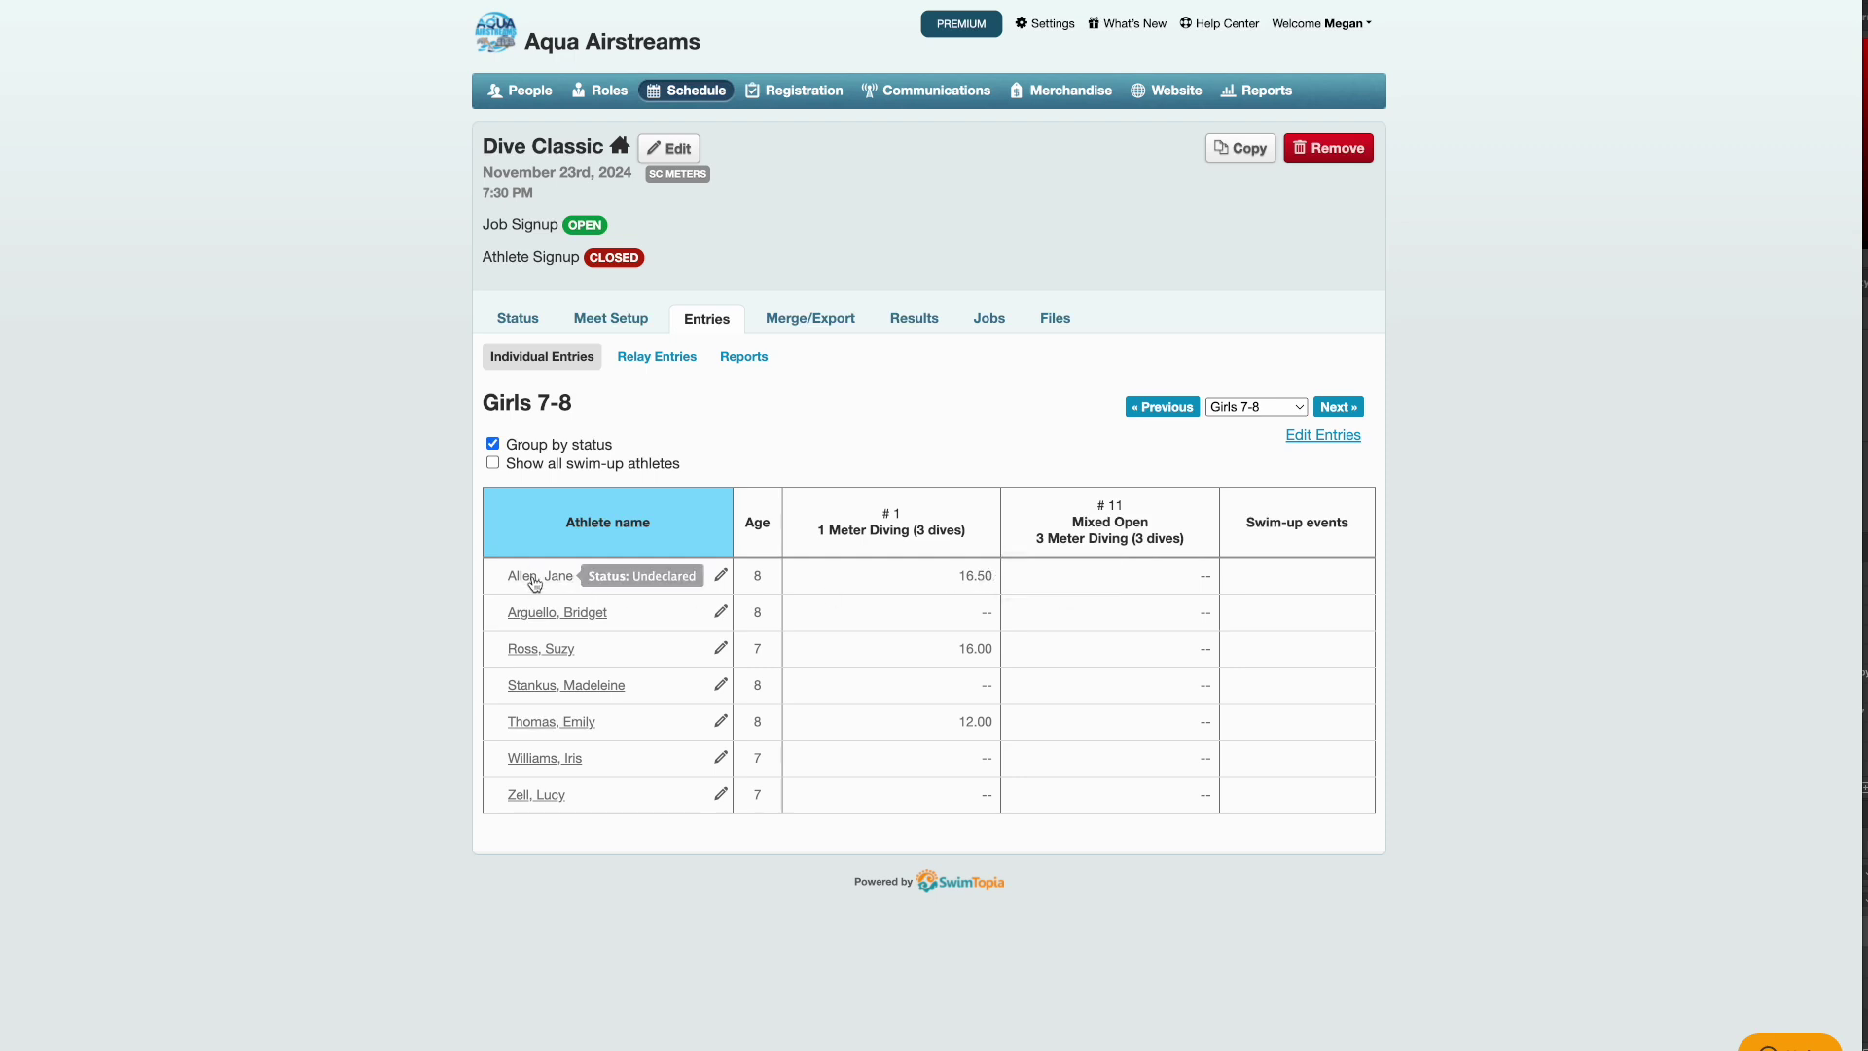
{"action": "left_click", "coordinate": [534, 581]}
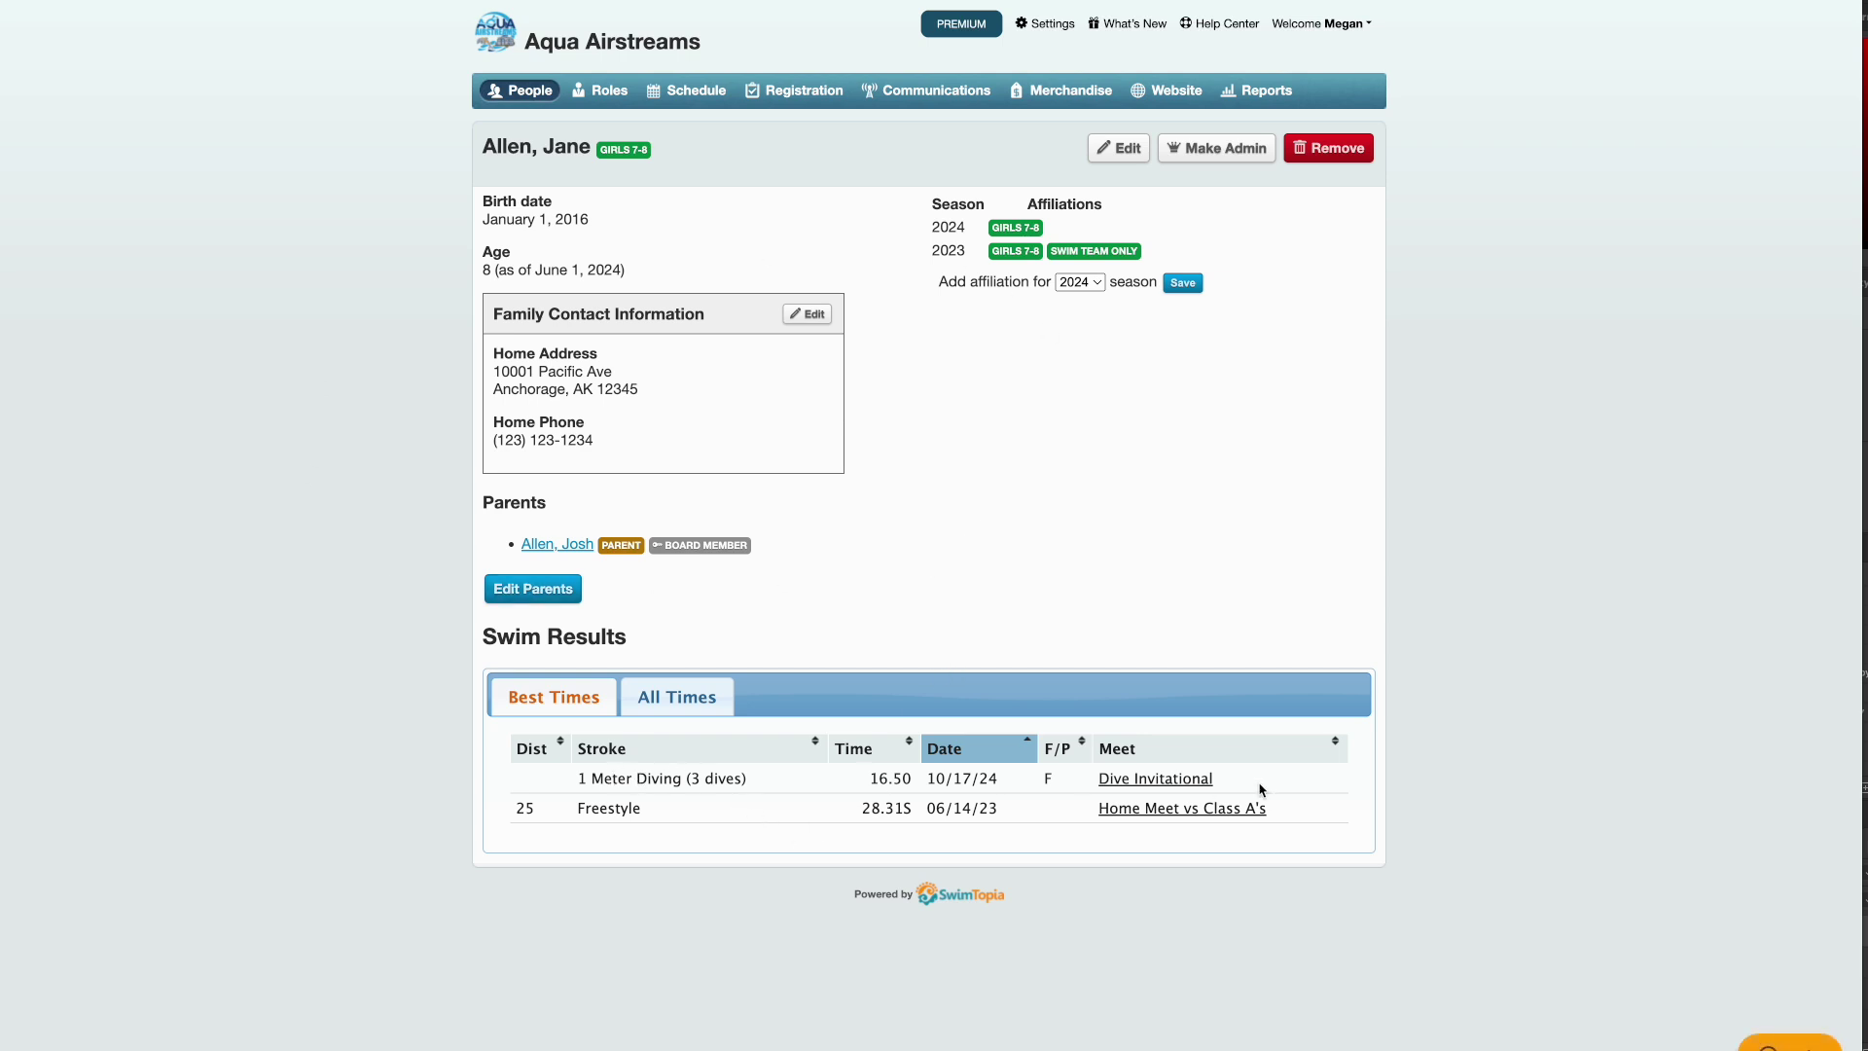
{"action": "left_click", "coordinate": [681, 698]}
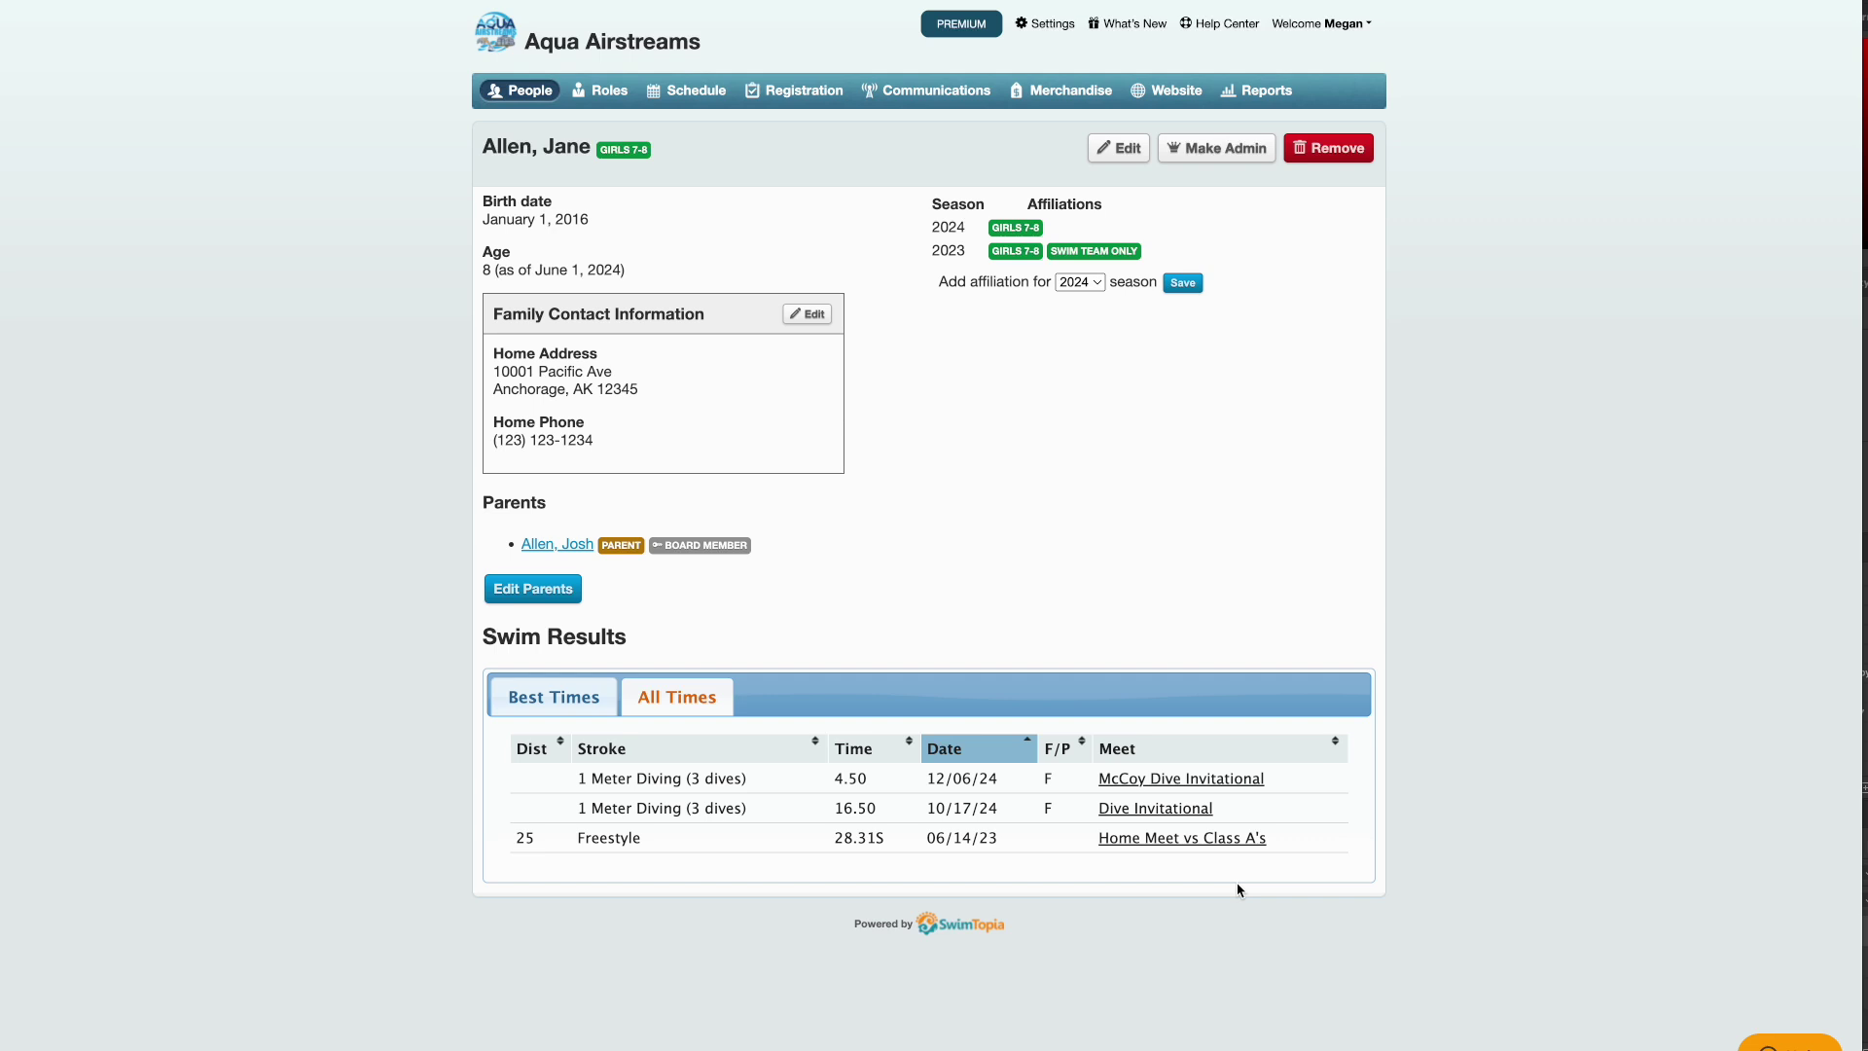
{"action": "left_click", "coordinate": [566, 702]}
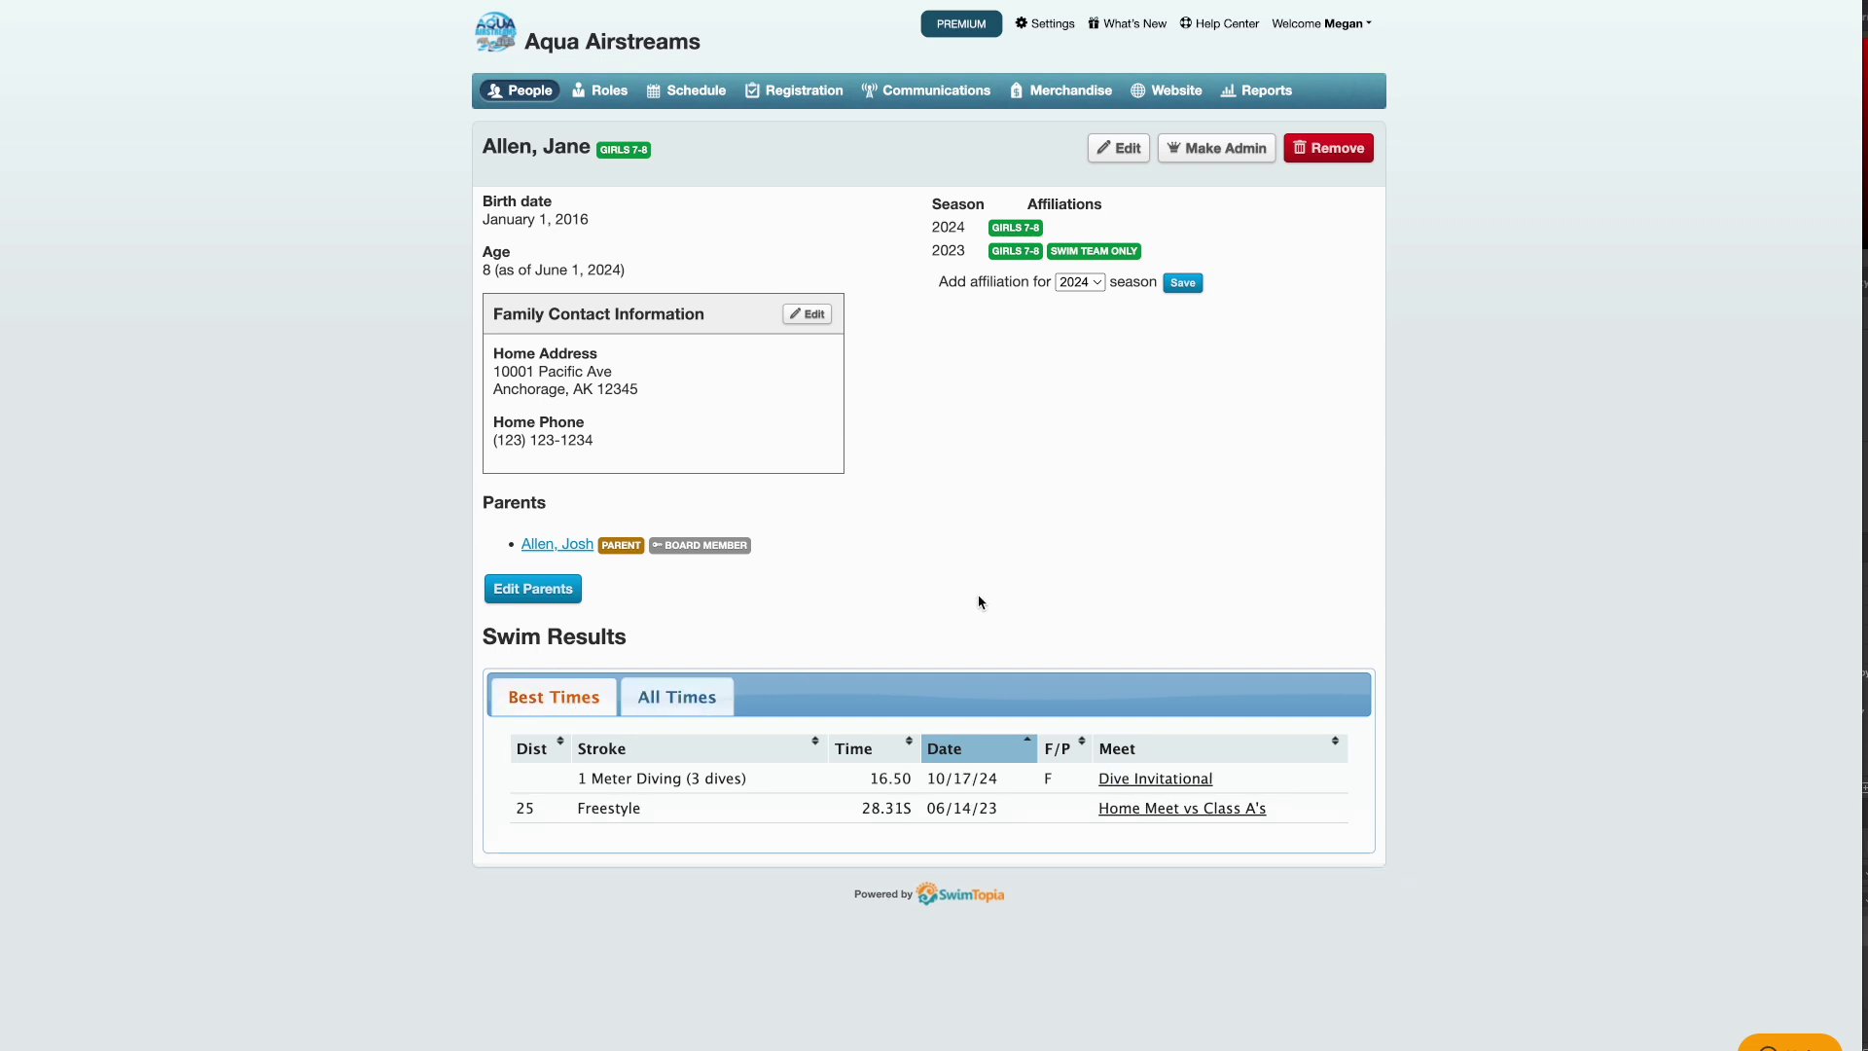